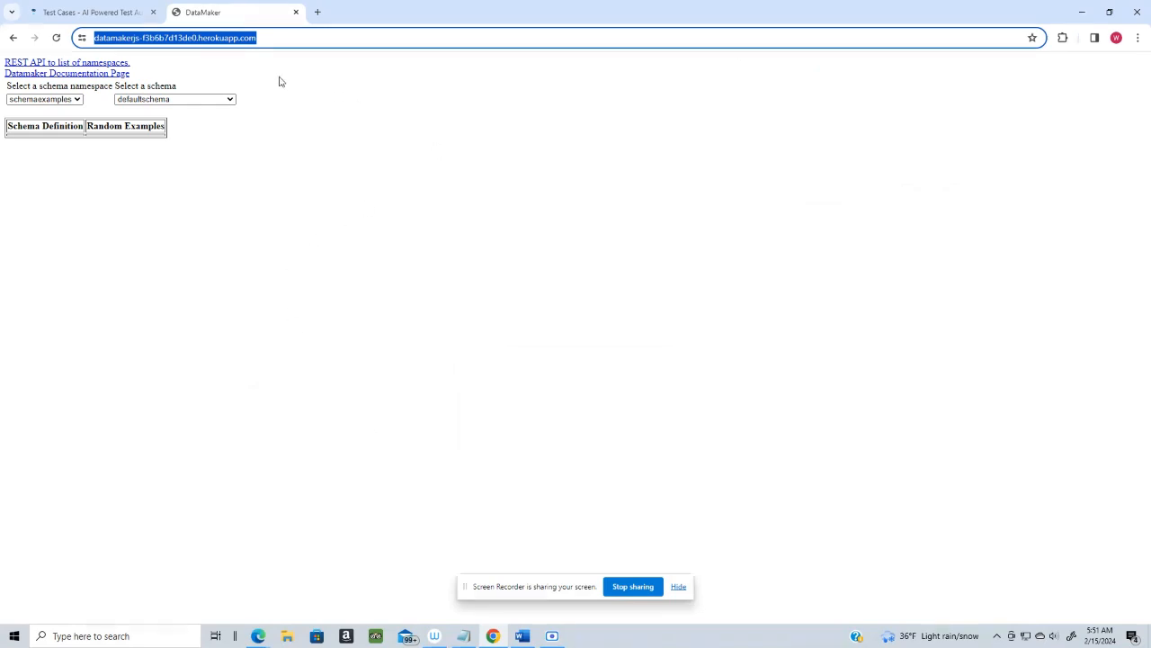
Reload the DataMaker page, choose the networktypes namespace, and load its url schema
click(56, 38)
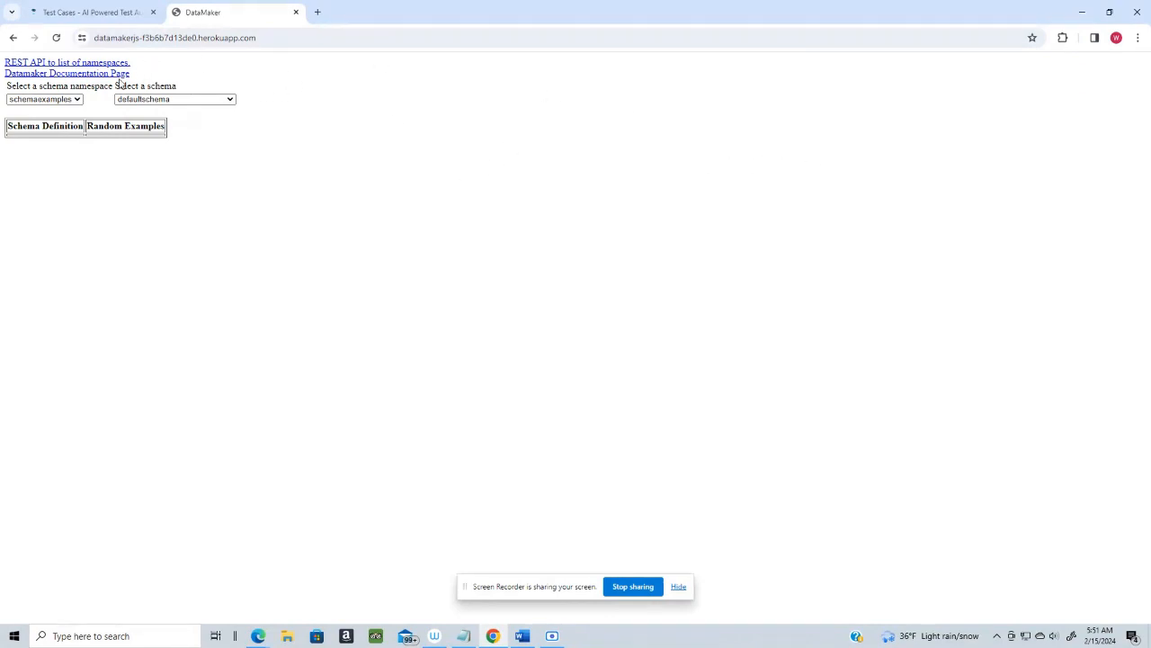
click(78, 100)
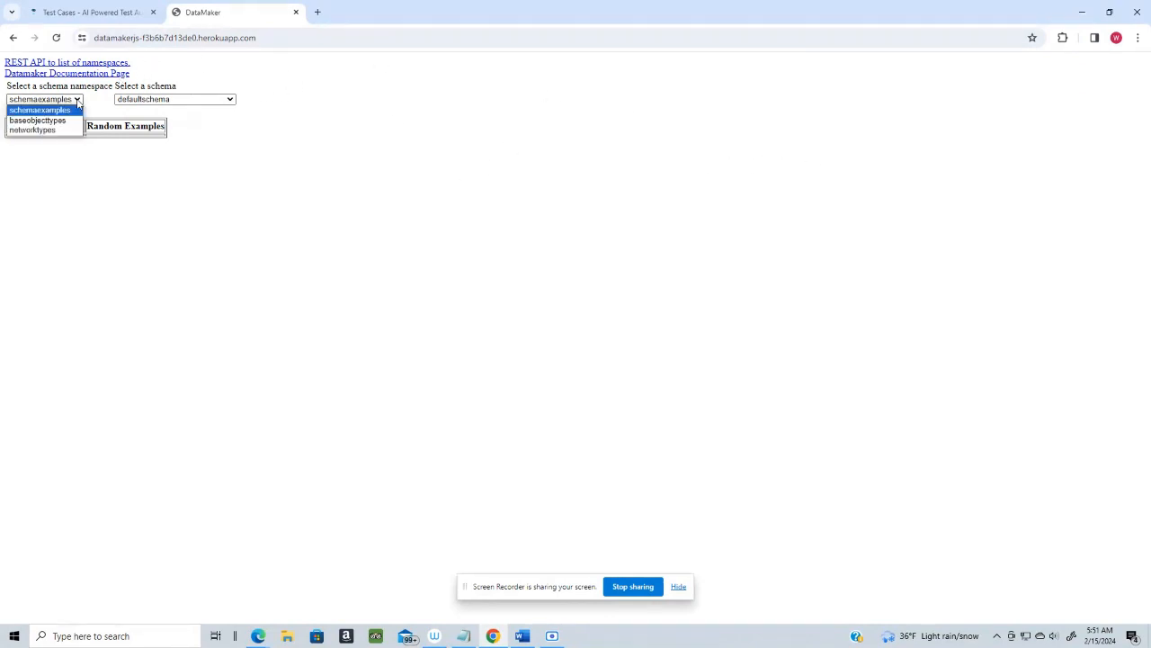
click(37, 131)
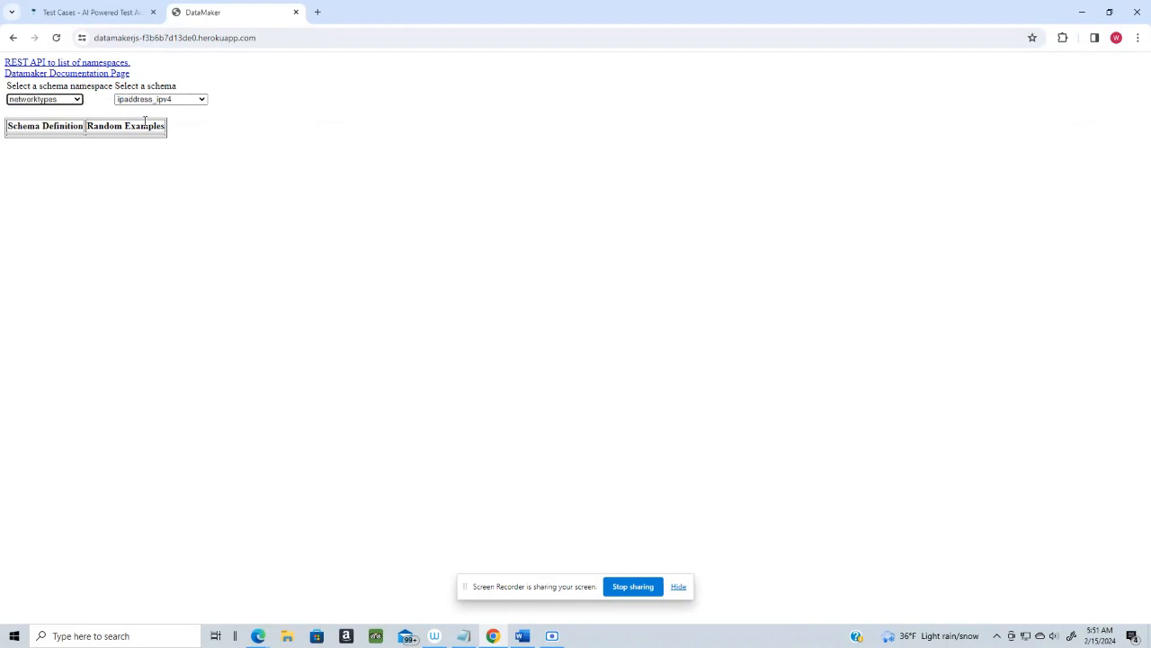
click(202, 100)
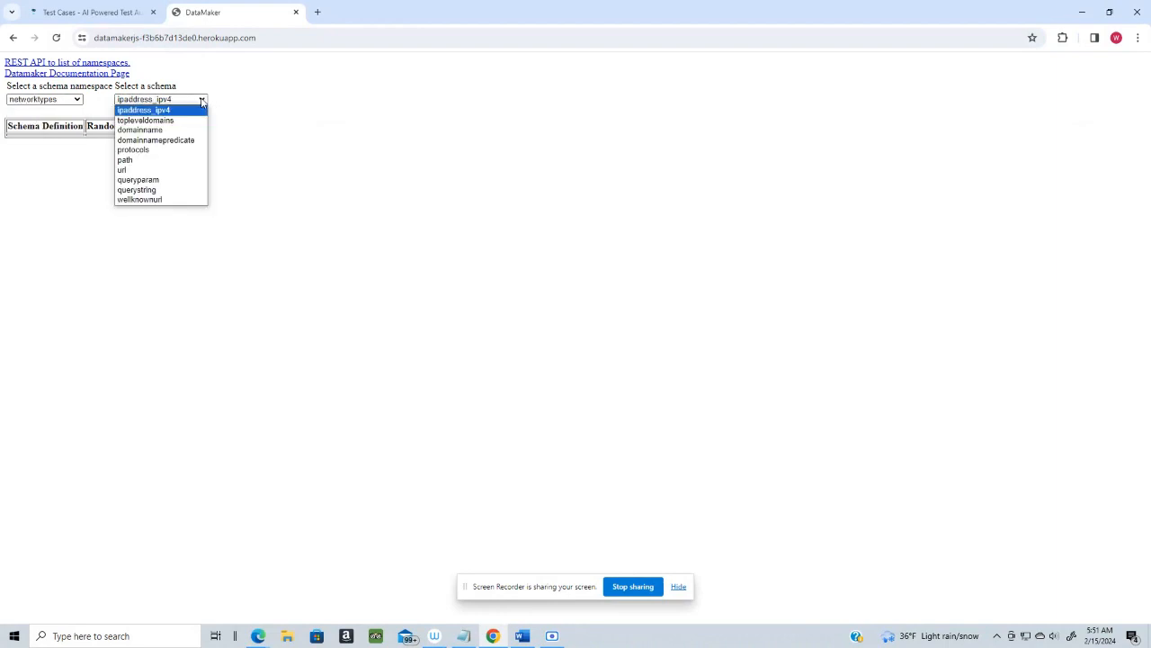
click(54, 99)
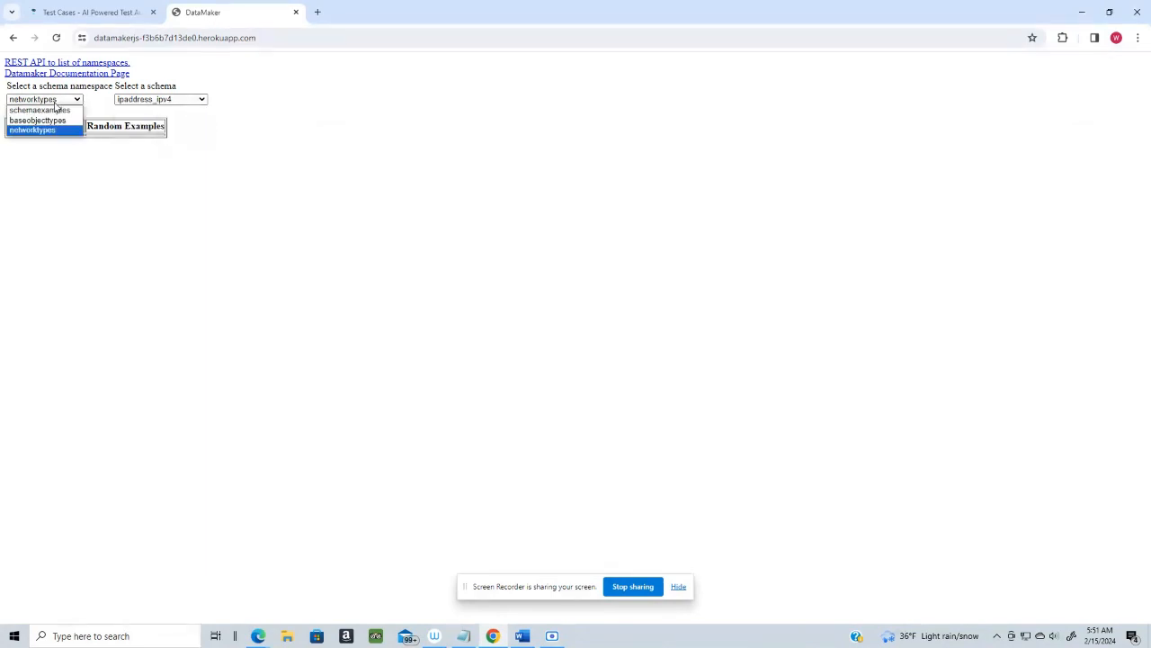
click(51, 132)
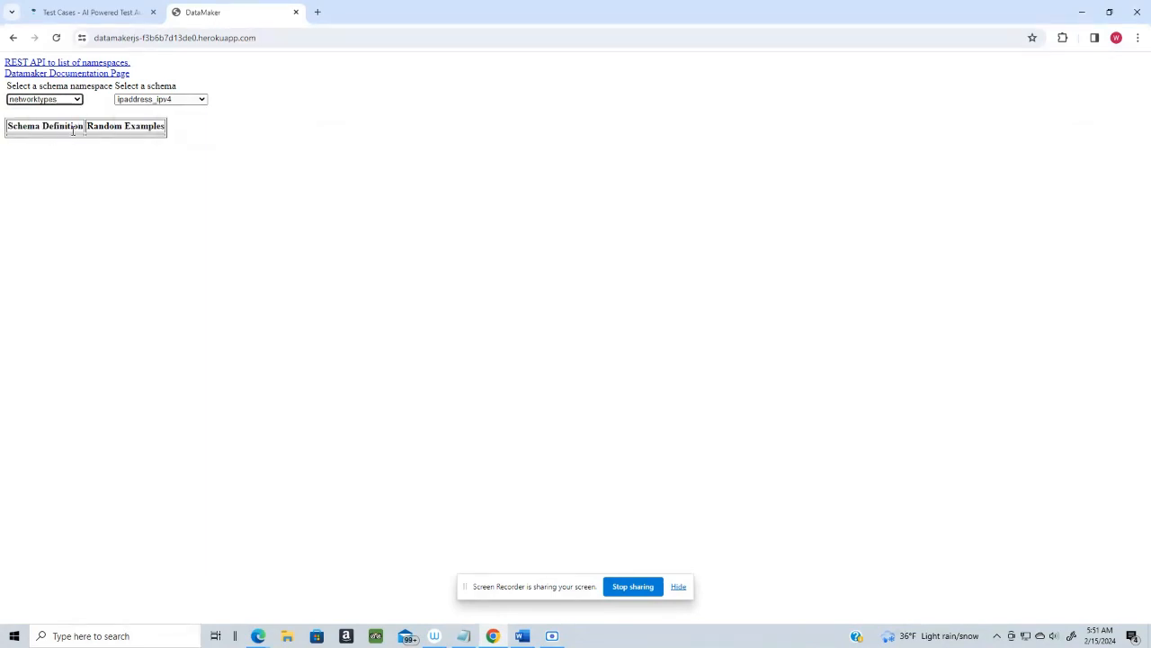
click(203, 102)
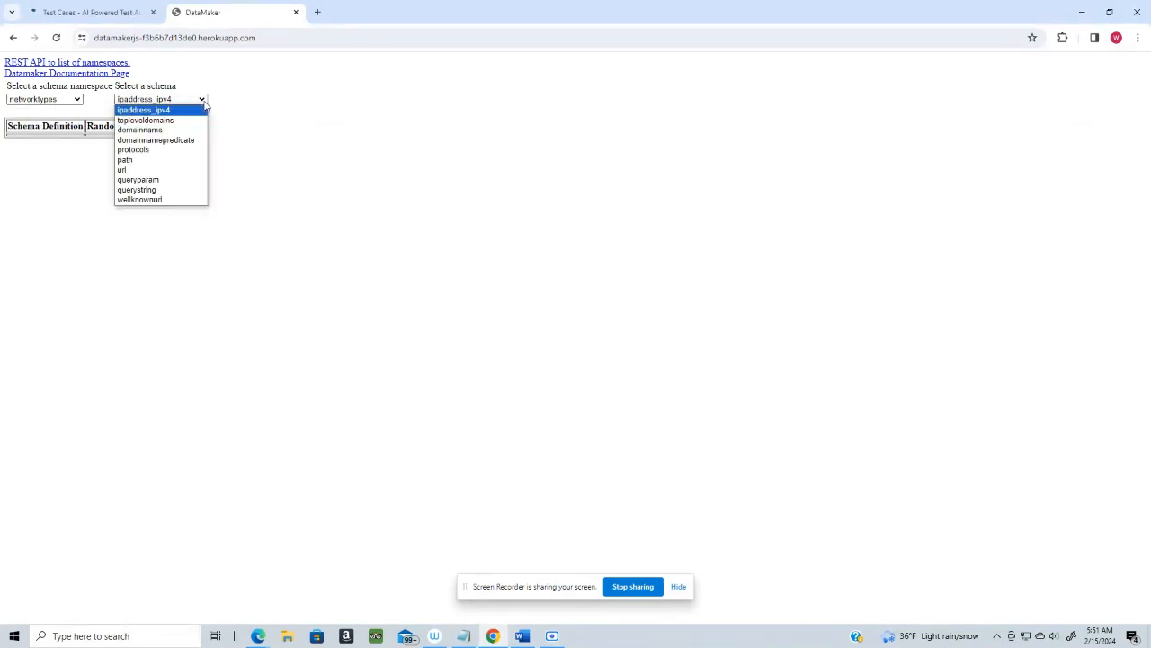
click(132, 171)
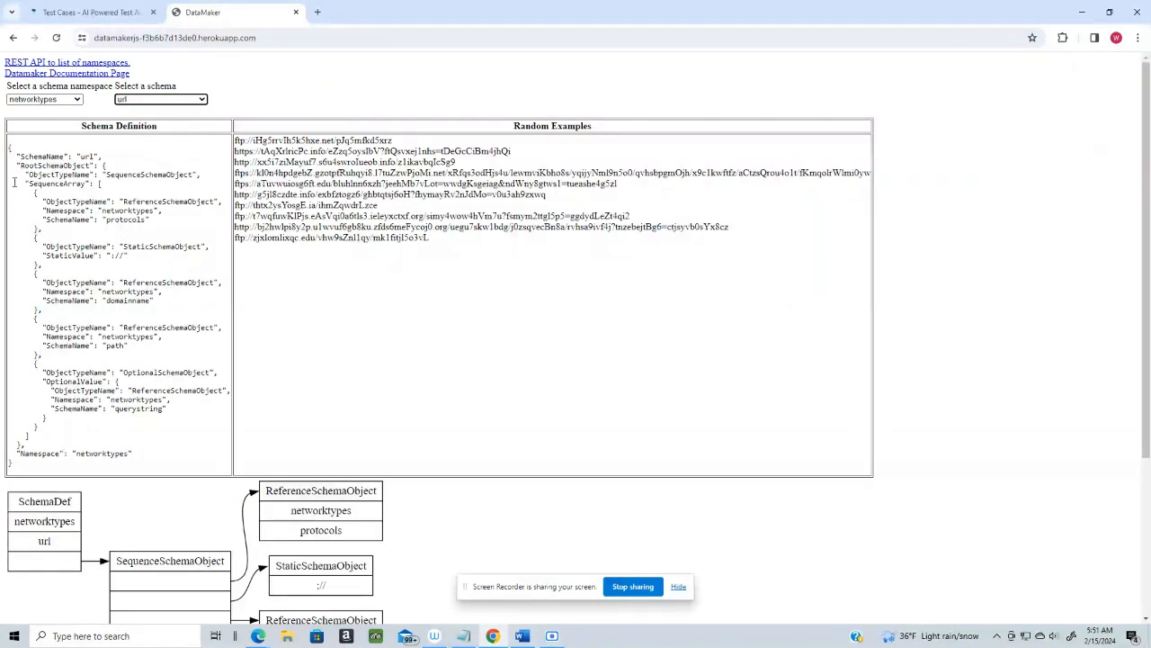
Review the url schema's definition, its random examples, and the schema diagram below them
drag(9, 144, 135, 465)
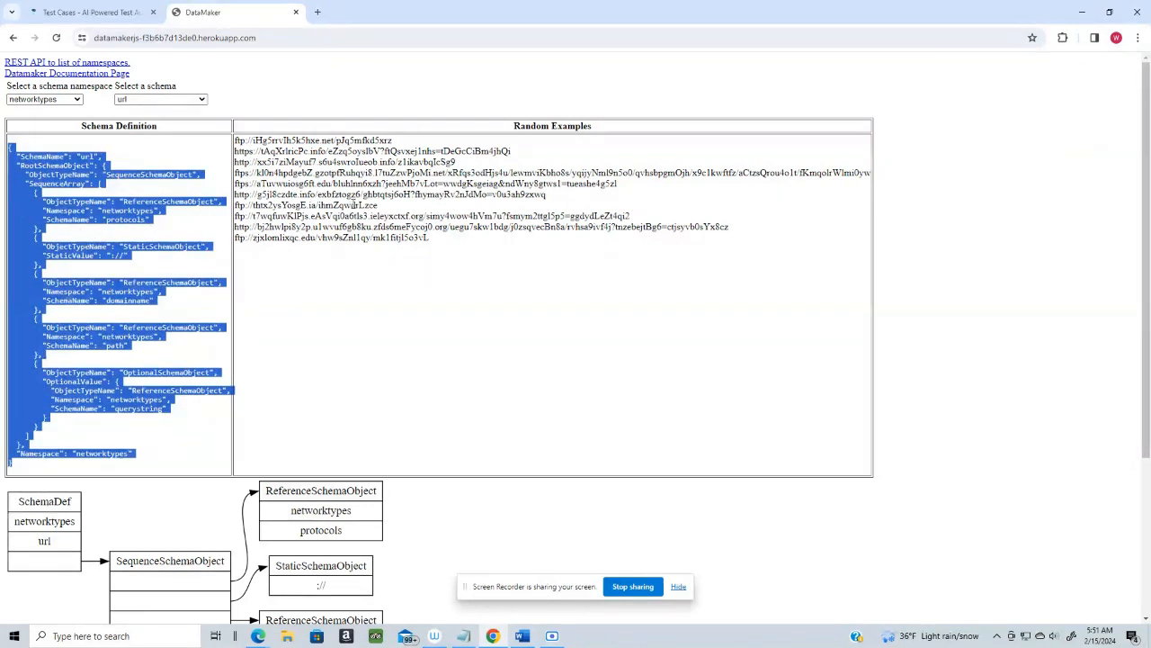
drag(463, 249, 248, 141)
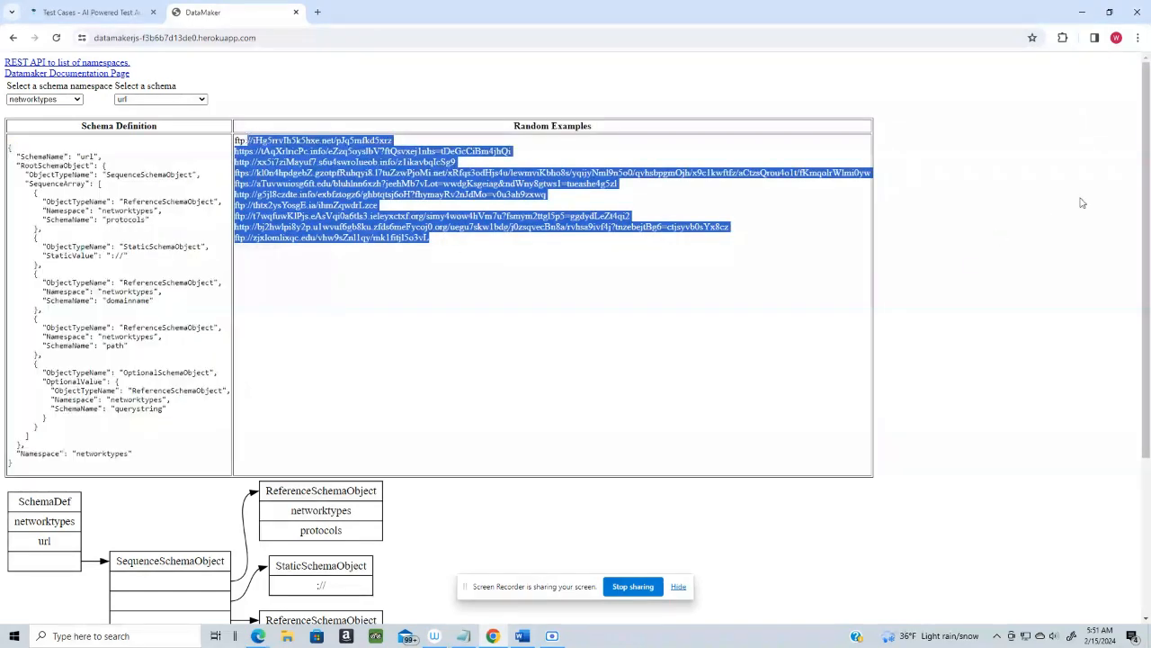
drag(1146, 309, 1146, 463)
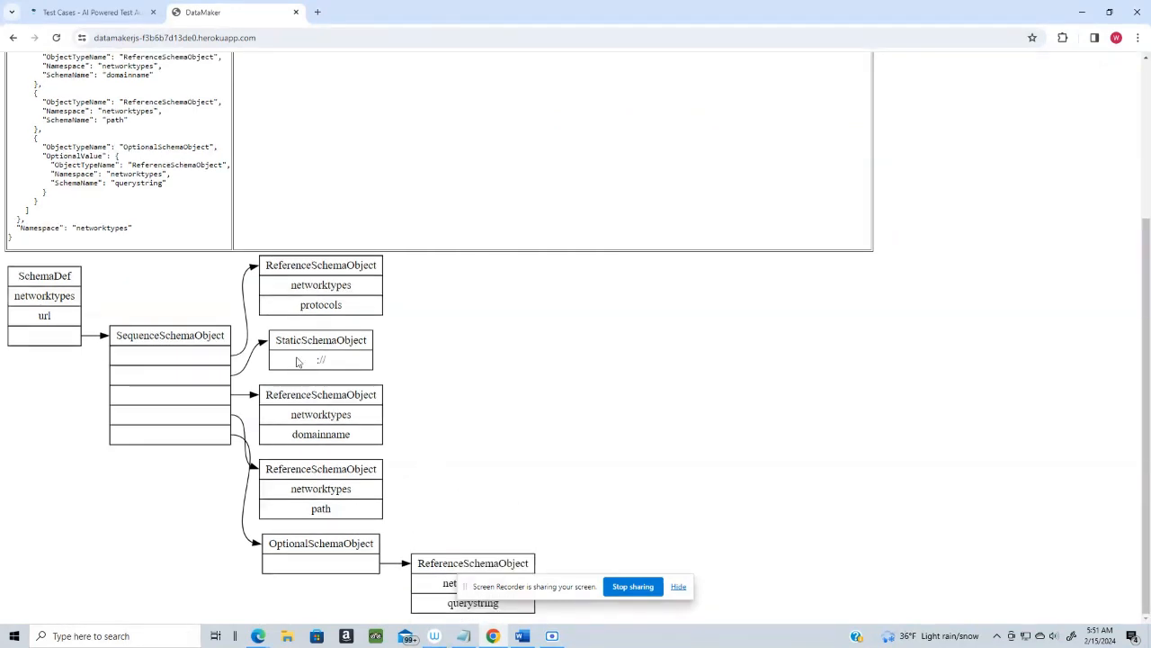
drag(1145, 385, 1149, 232)
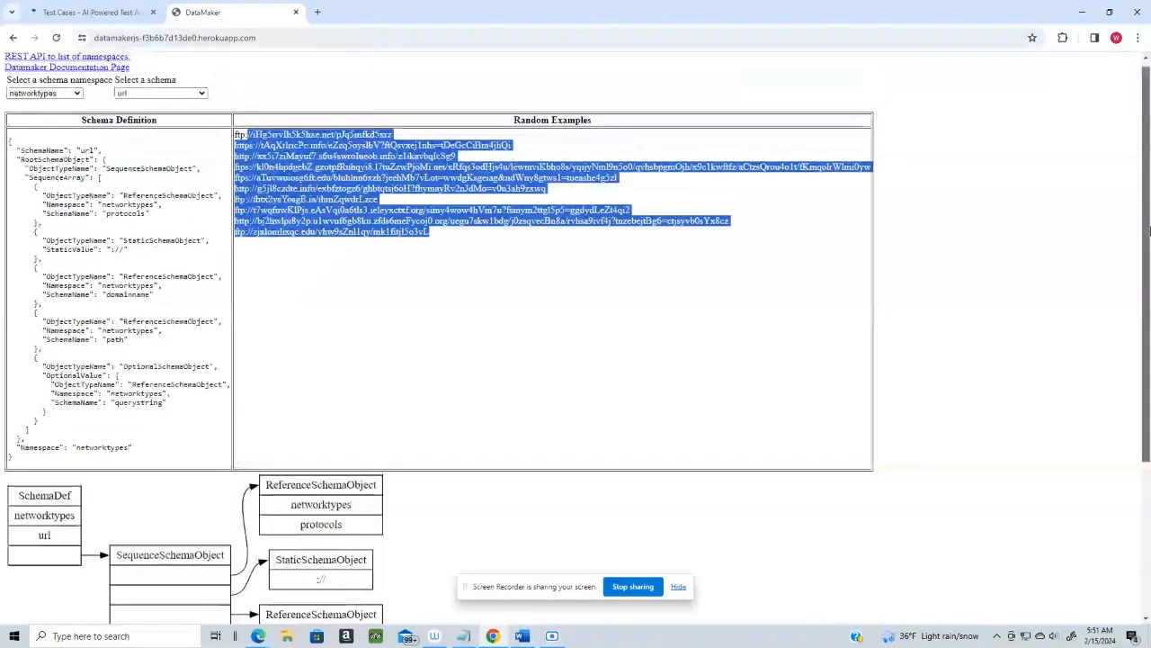
click(398, 247)
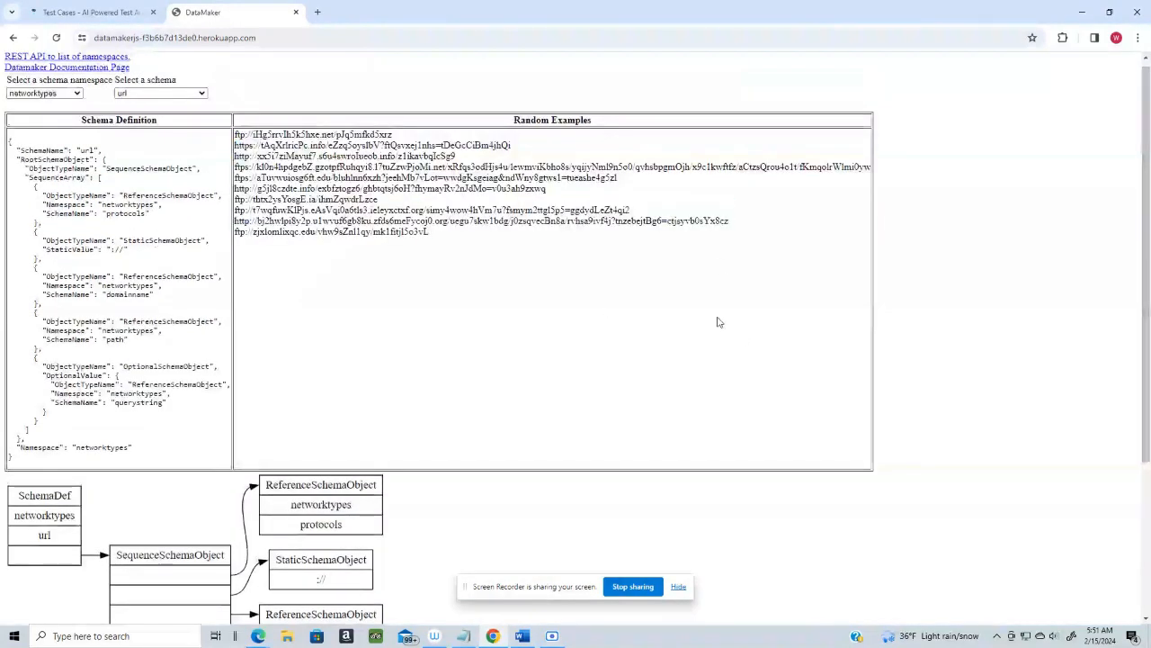
Inspect the second-to-last random example in the developer tools and examine the markup of the randomexamples container
right_click(339, 228)
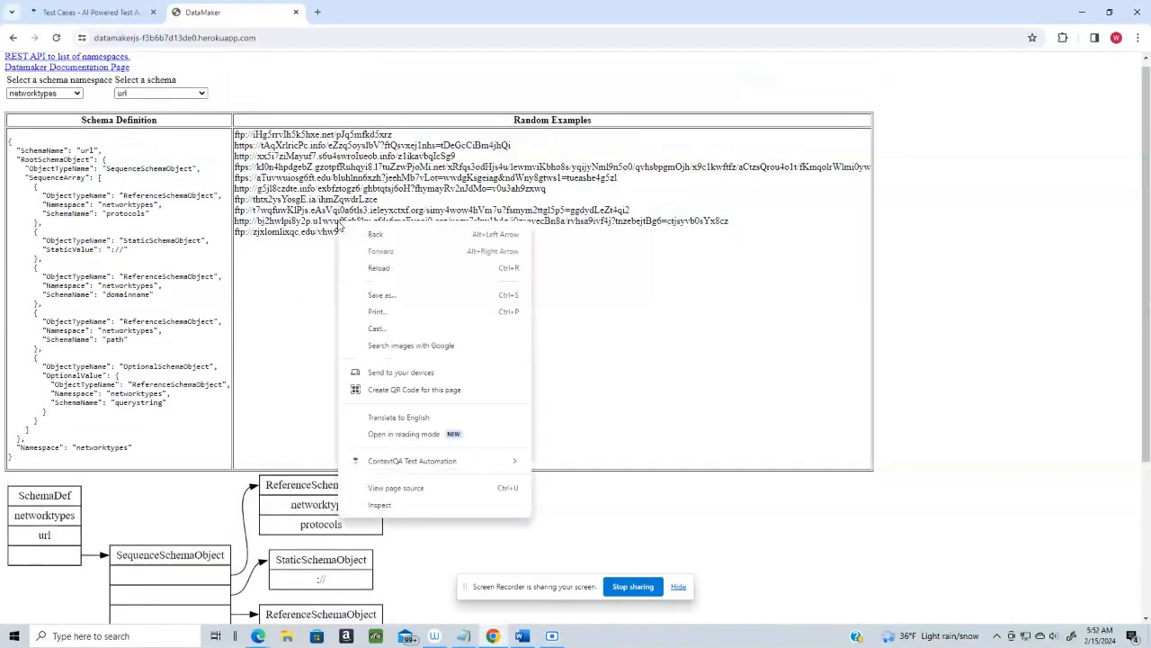
click(380, 505)
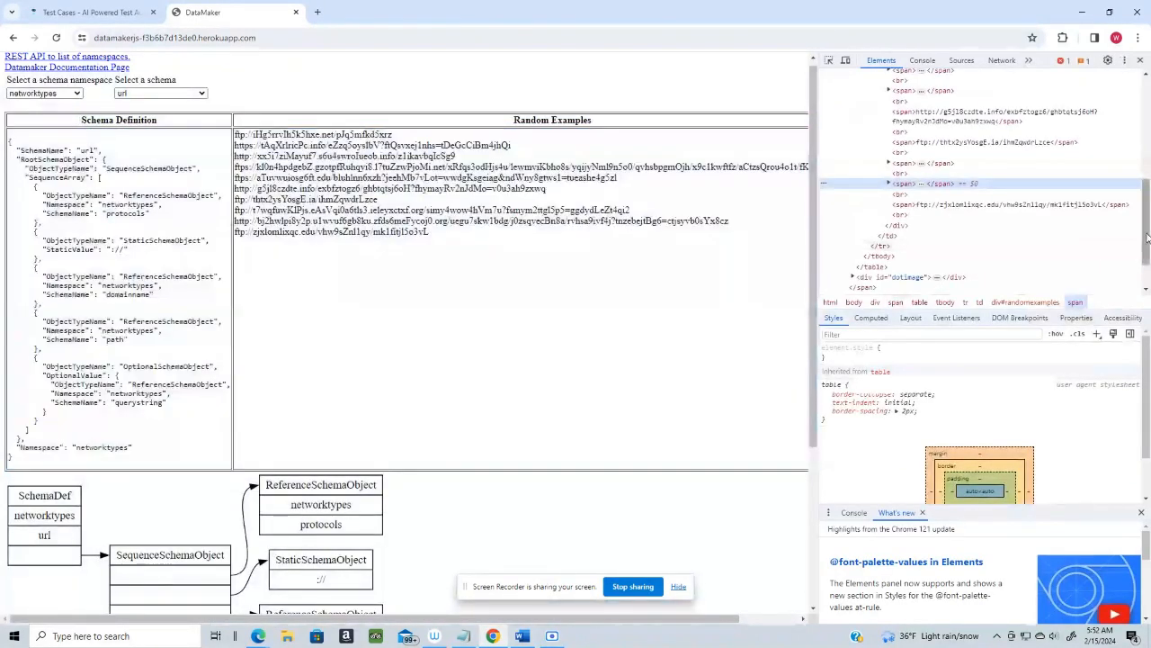
drag(1147, 237, 1147, 197)
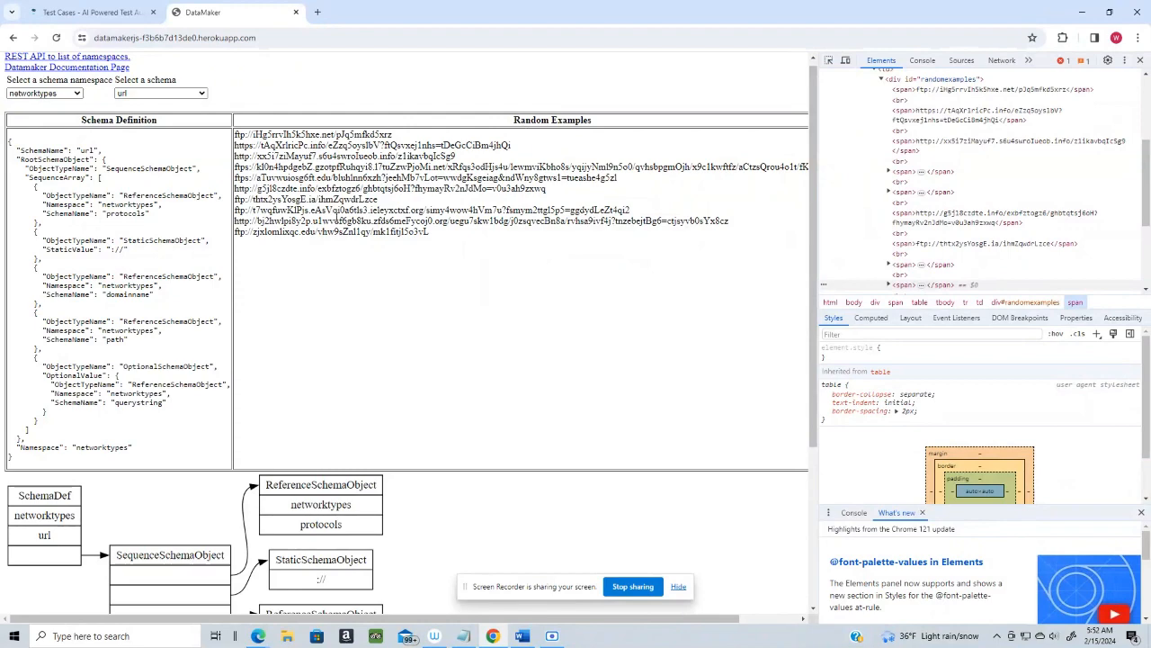
Inspect the second-to-last random example again and expand its span element to read the URL text inside
drag(436, 236, 669, 219)
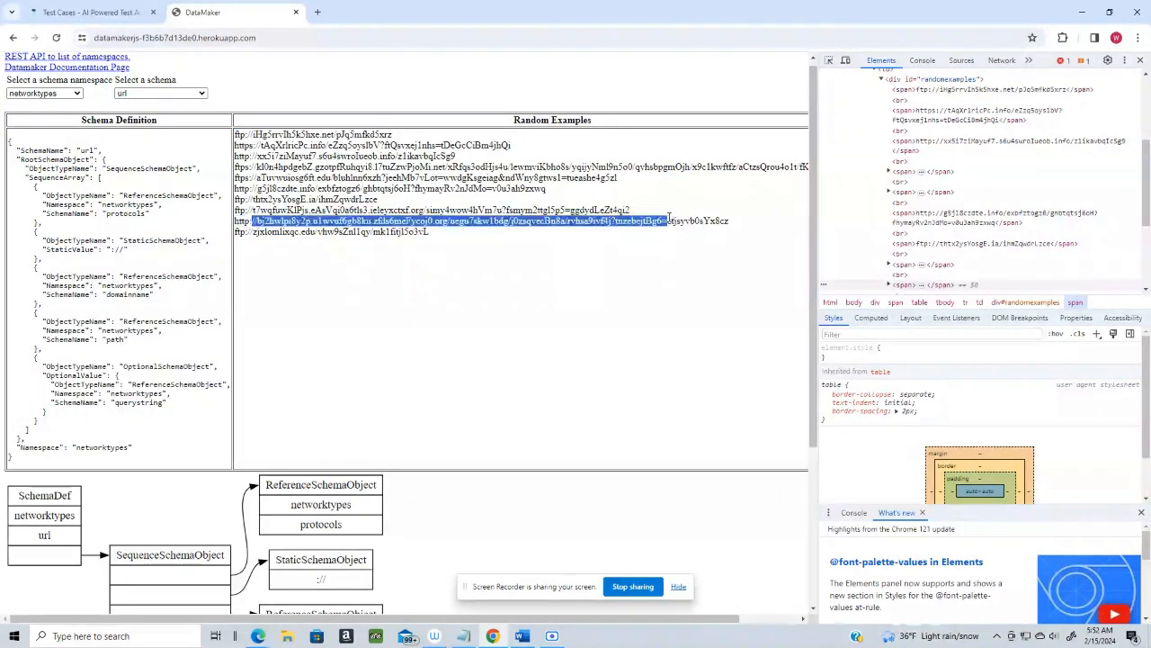
click(627, 225)
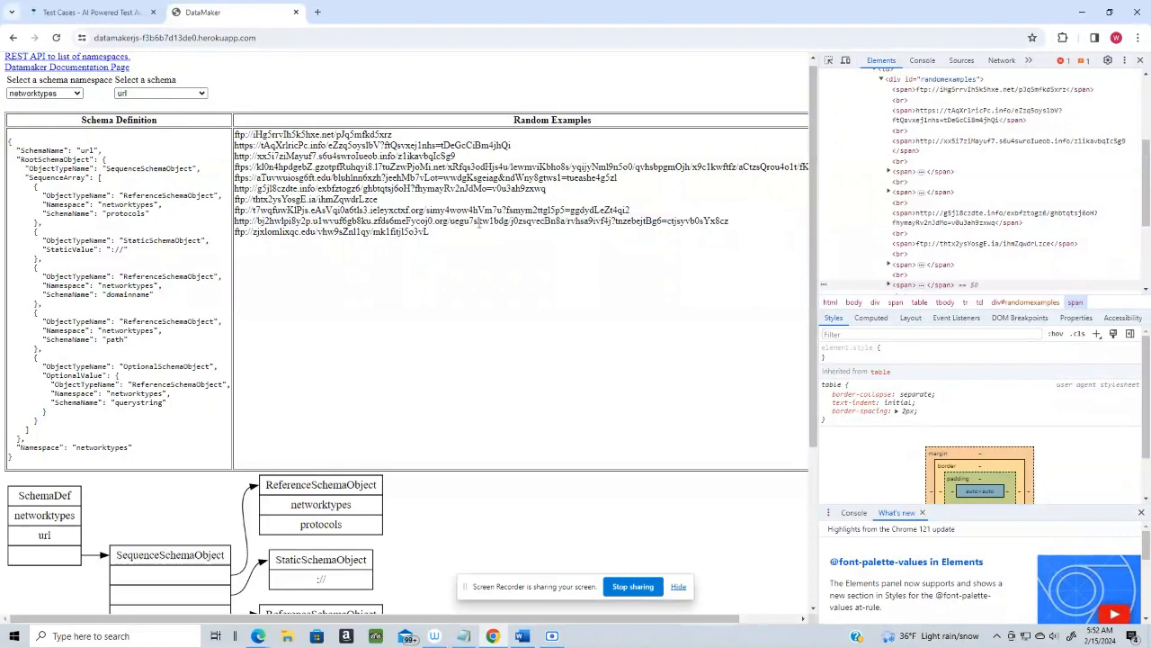
right_click(479, 224)
click(513, 507)
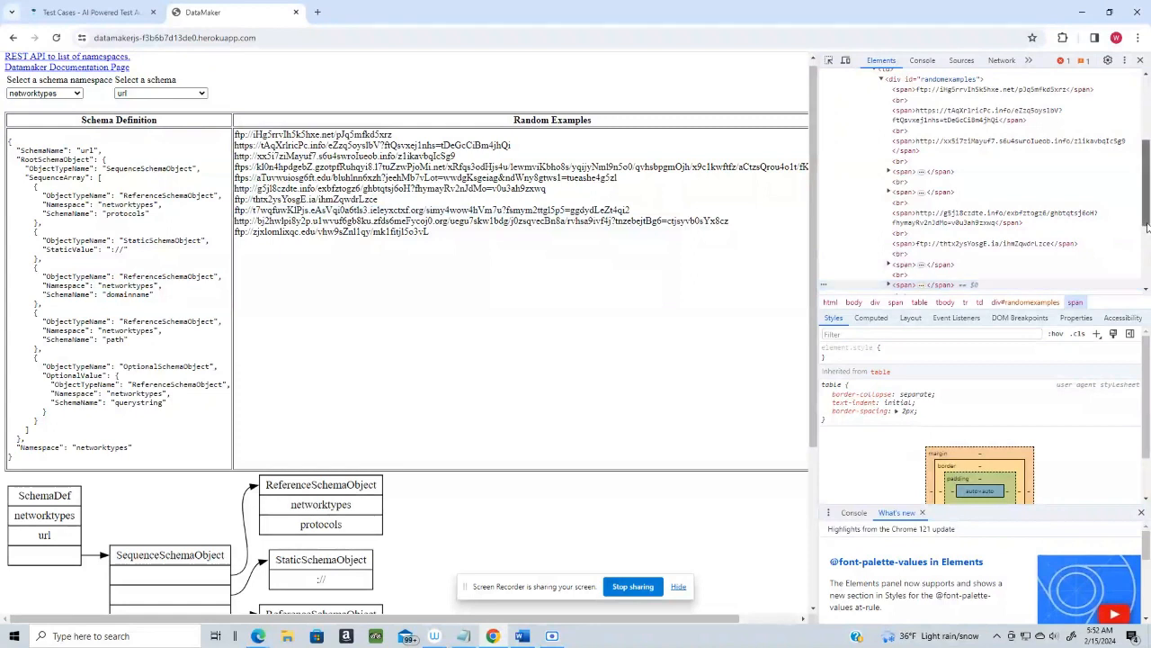
mouse_move(1147, 228)
mouse_down()
mouse_move(1150, 261)
mouse_move(1150, 208)
mouse_up()
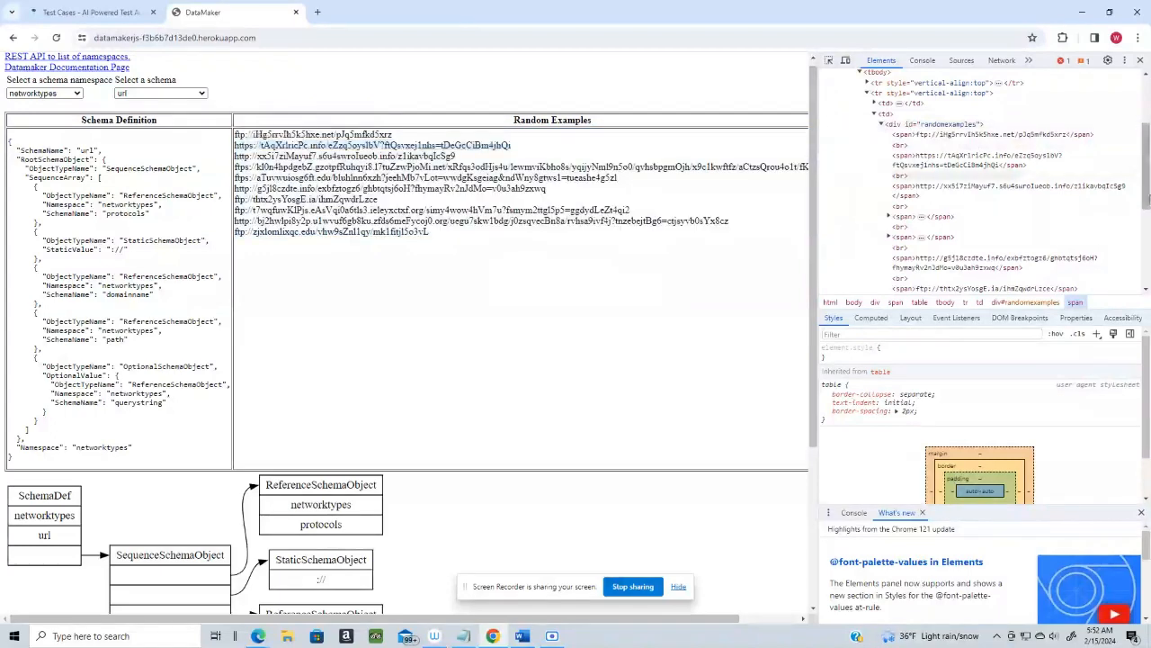
drag(1146, 200, 1149, 235)
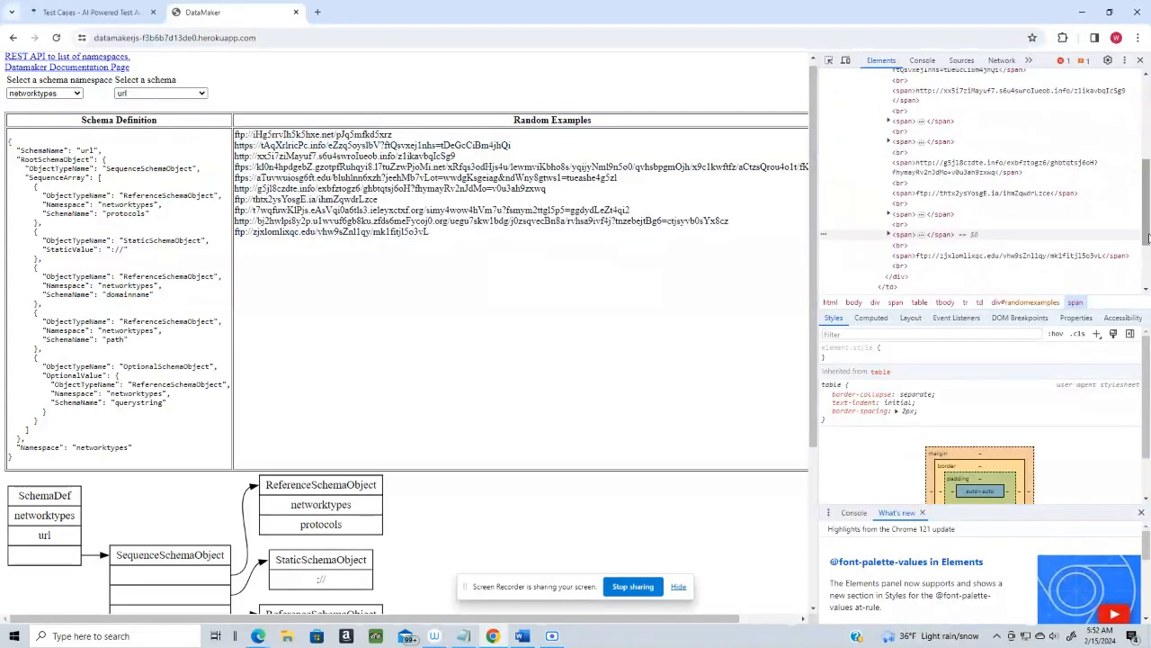
click(888, 234)
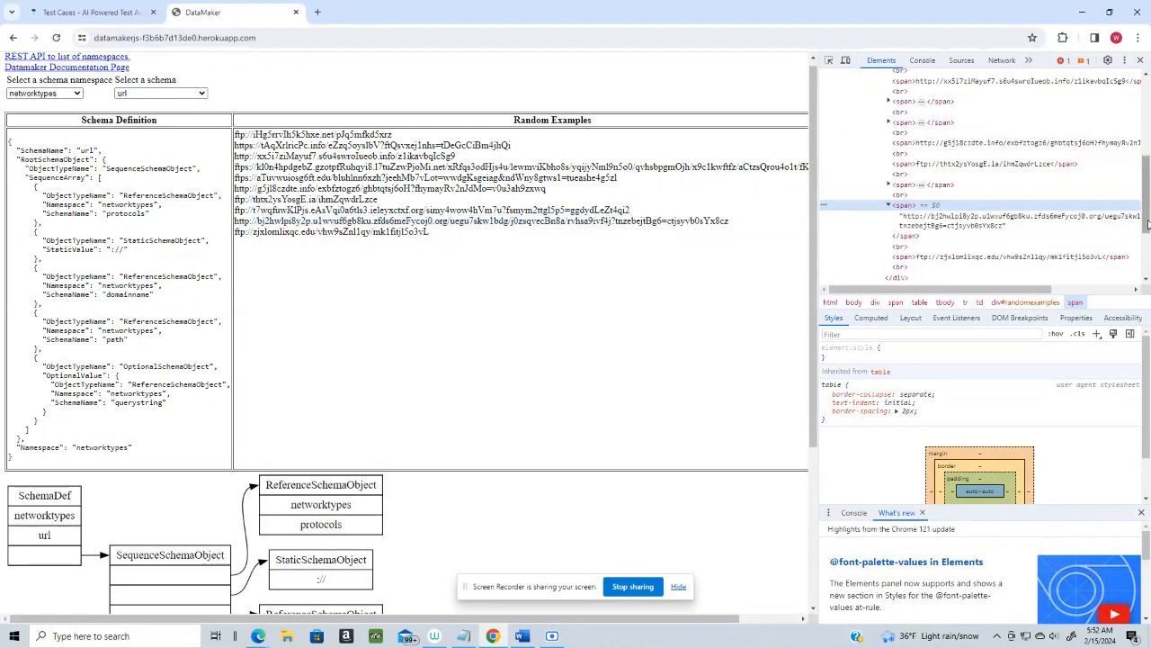
Inspect the ReferenceSchemaObject title and the networktypes text in the diagram's path node
scroll(447, 446, down, 3)
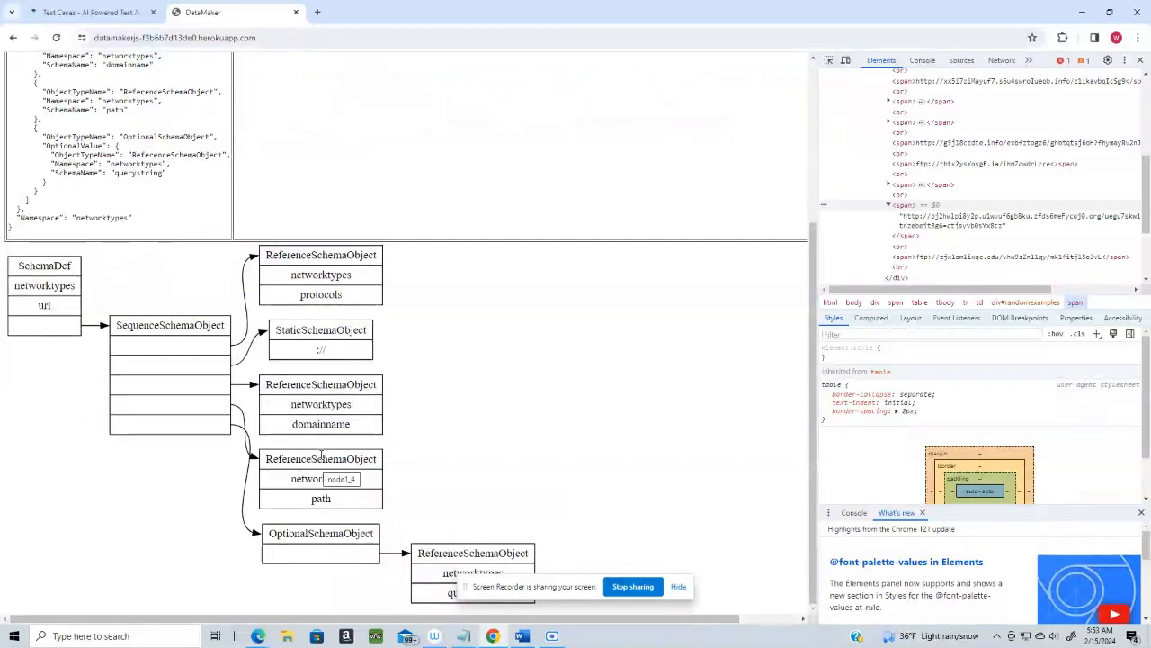
right_click(321, 458)
click(363, 443)
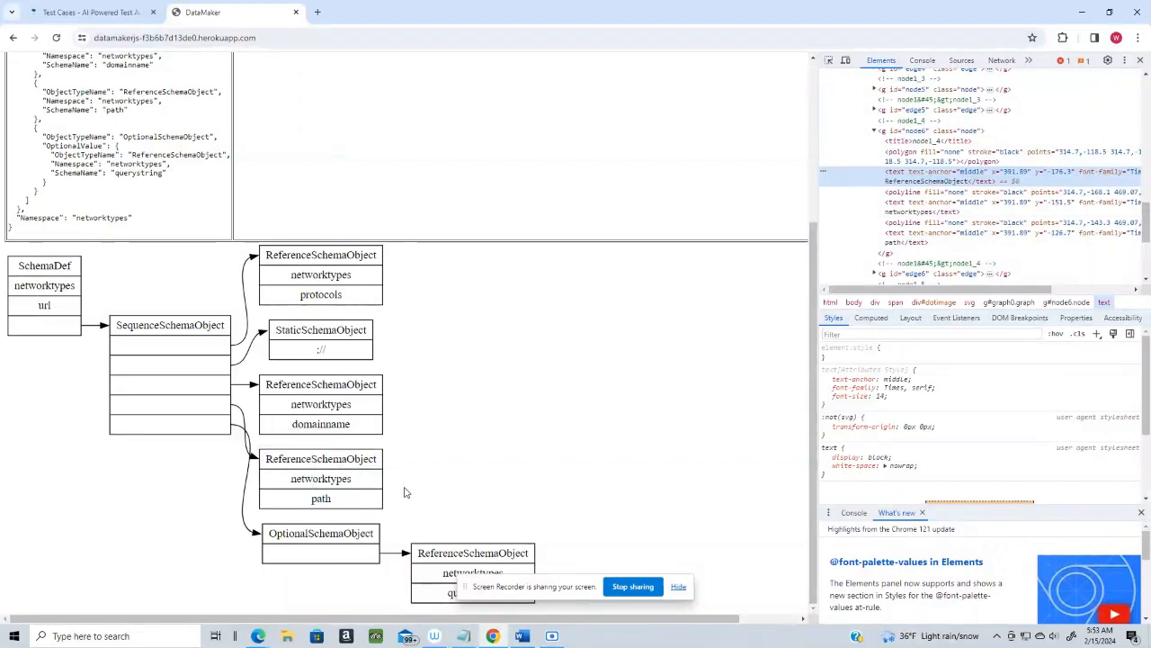
right_click(325, 482)
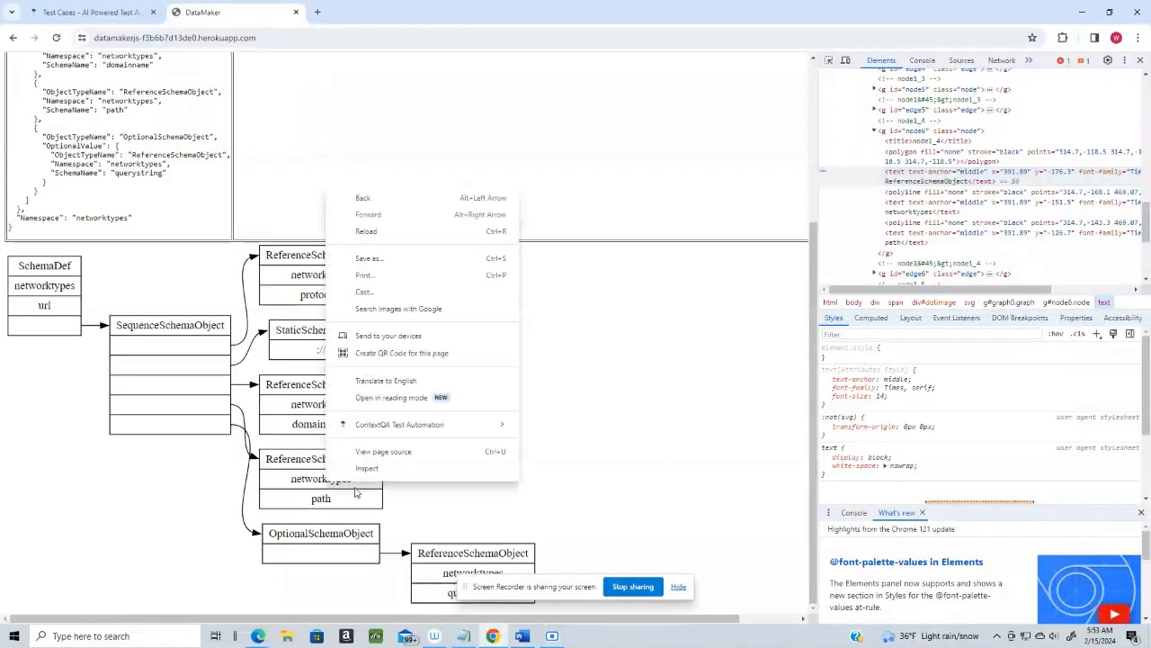
click(385, 470)
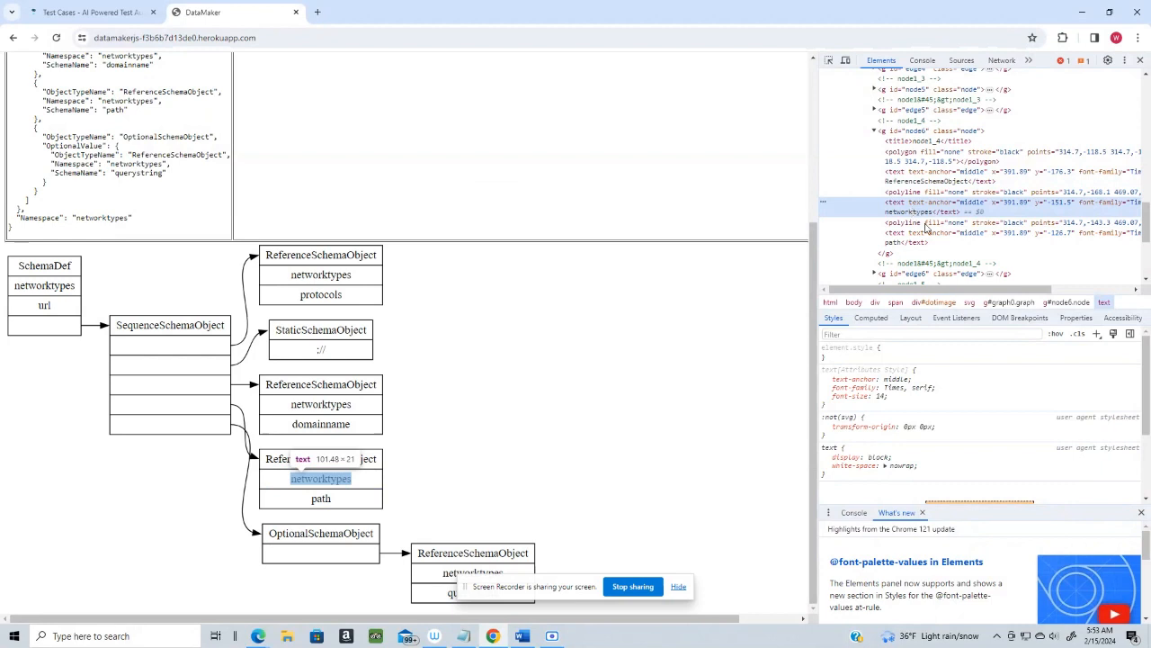
Examine the markup of the diagram's SVG node and edge groups, then close the developer tools
mouse_move(965, 290)
mouse_down()
mouse_move(1076, 291)
mouse_move(949, 304)
mouse_up()
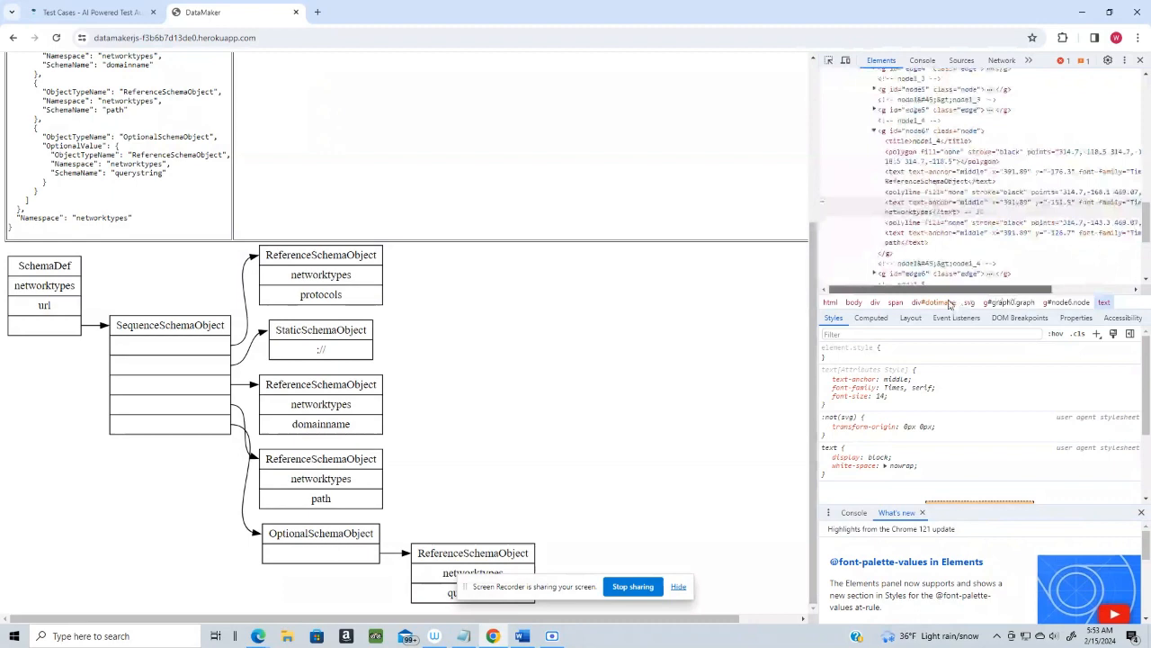
mouse_move(949, 304)
mouse_down()
mouse_move(1028, 304)
mouse_move(960, 301)
mouse_up()
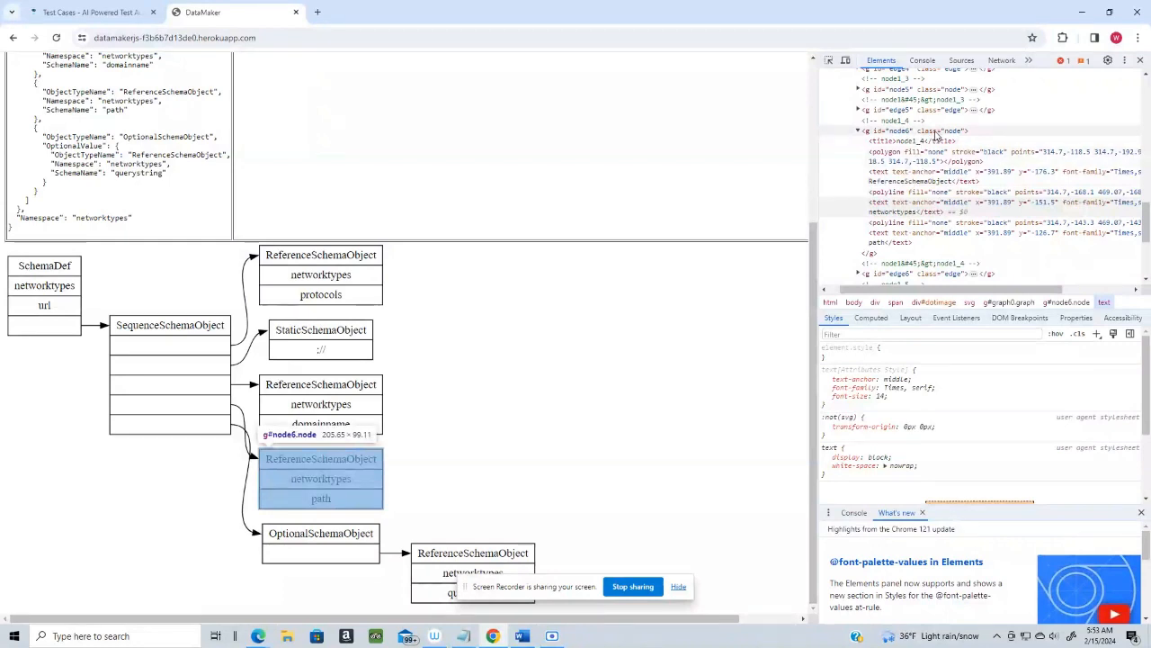
drag(1147, 226, 1147, 207)
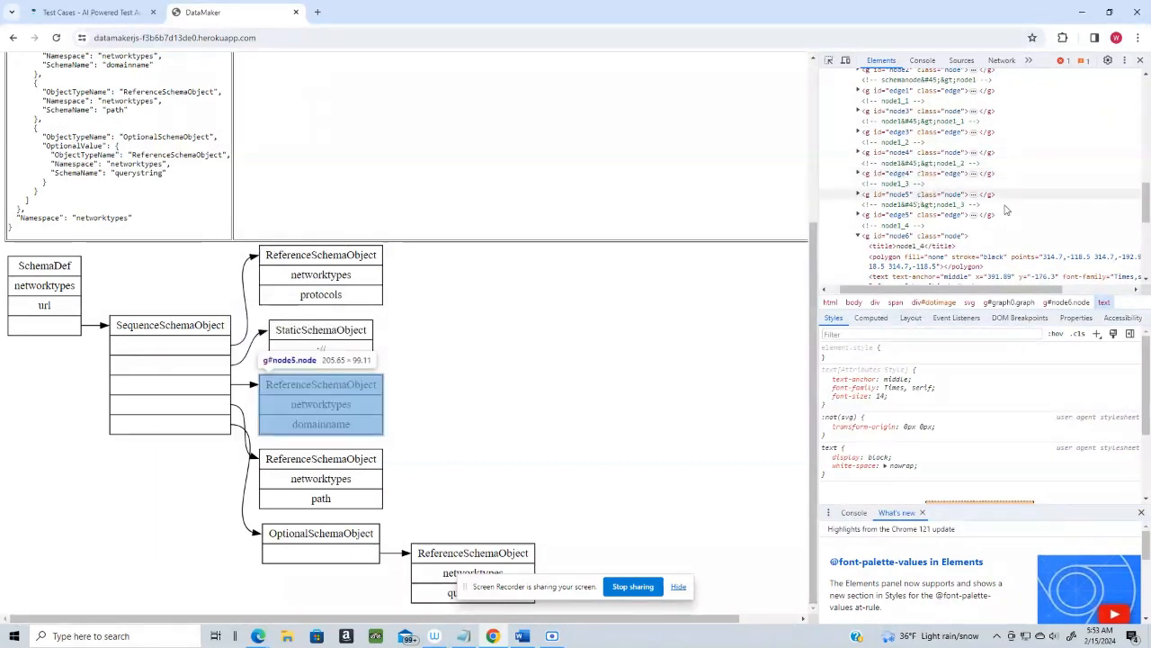
drag(1147, 210, 1146, 225)
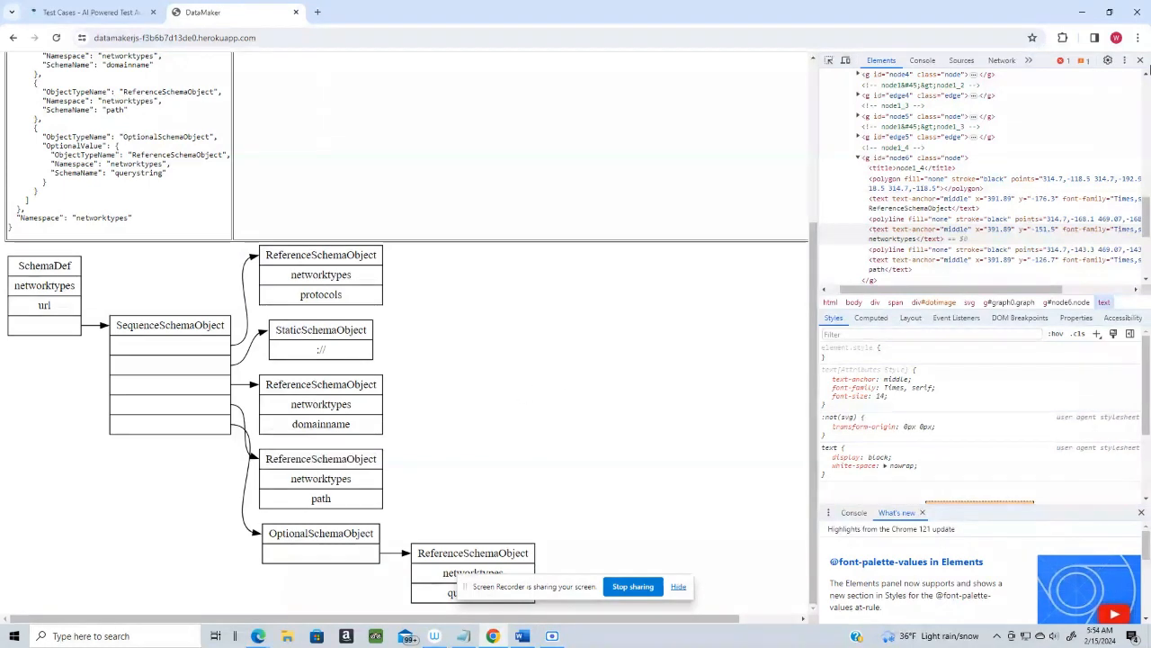
click(1141, 62)
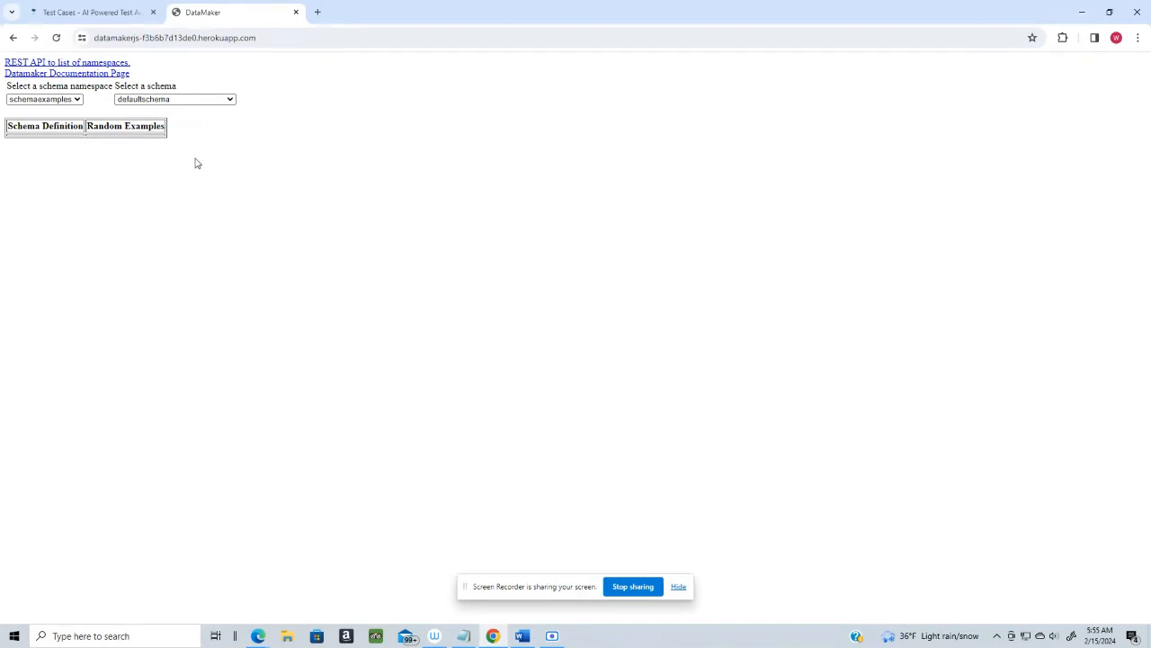
Launch the ContextQA Test Automation extension, log in to it, and close the login confirmation
click(1062, 39)
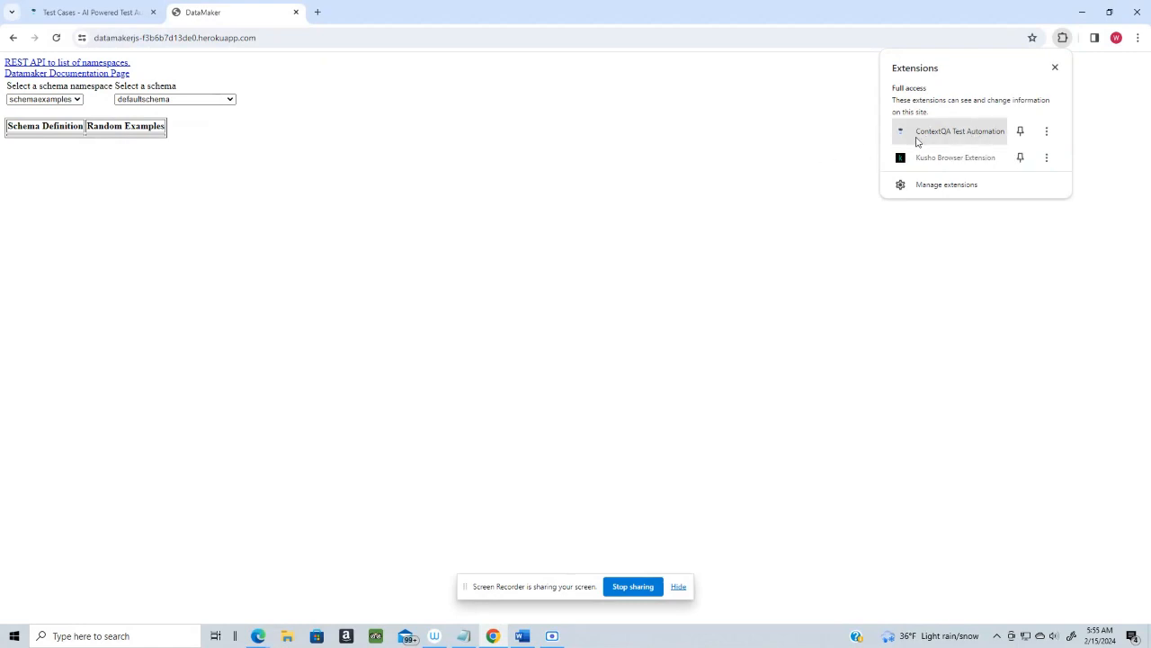
click(949, 135)
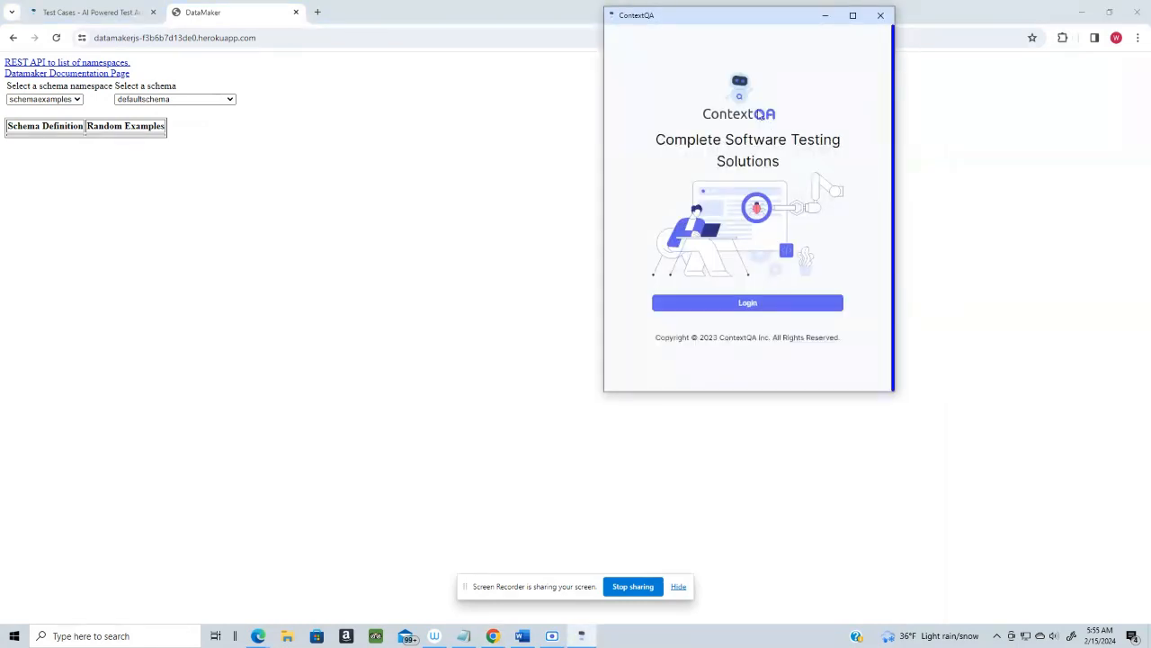
click(750, 306)
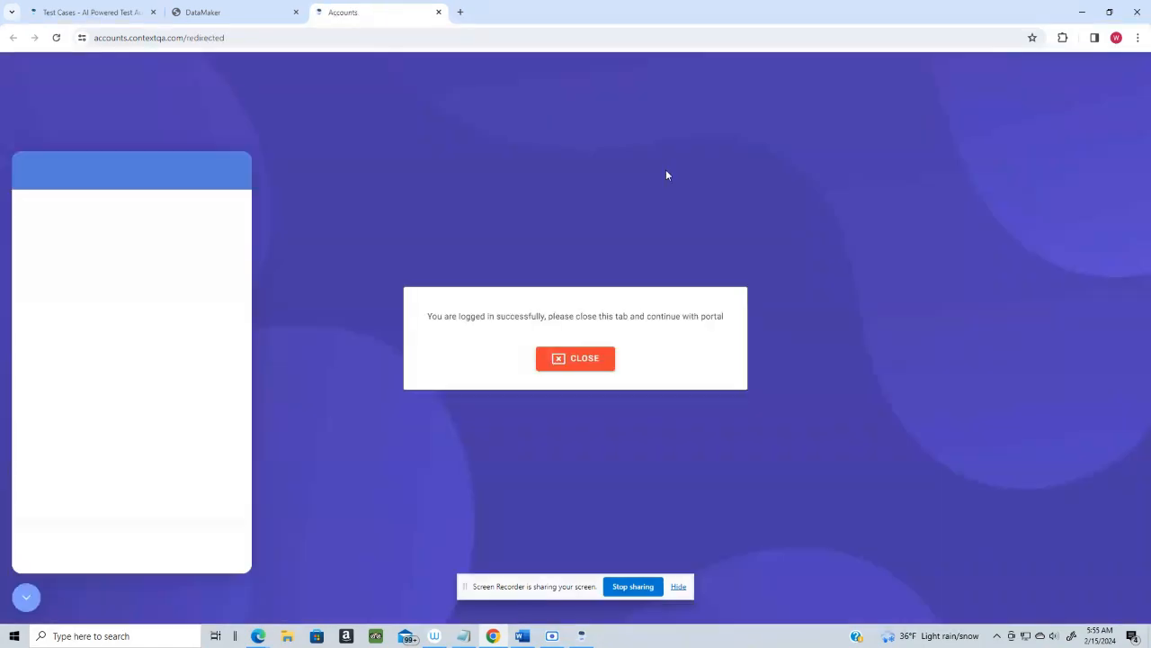
click(581, 359)
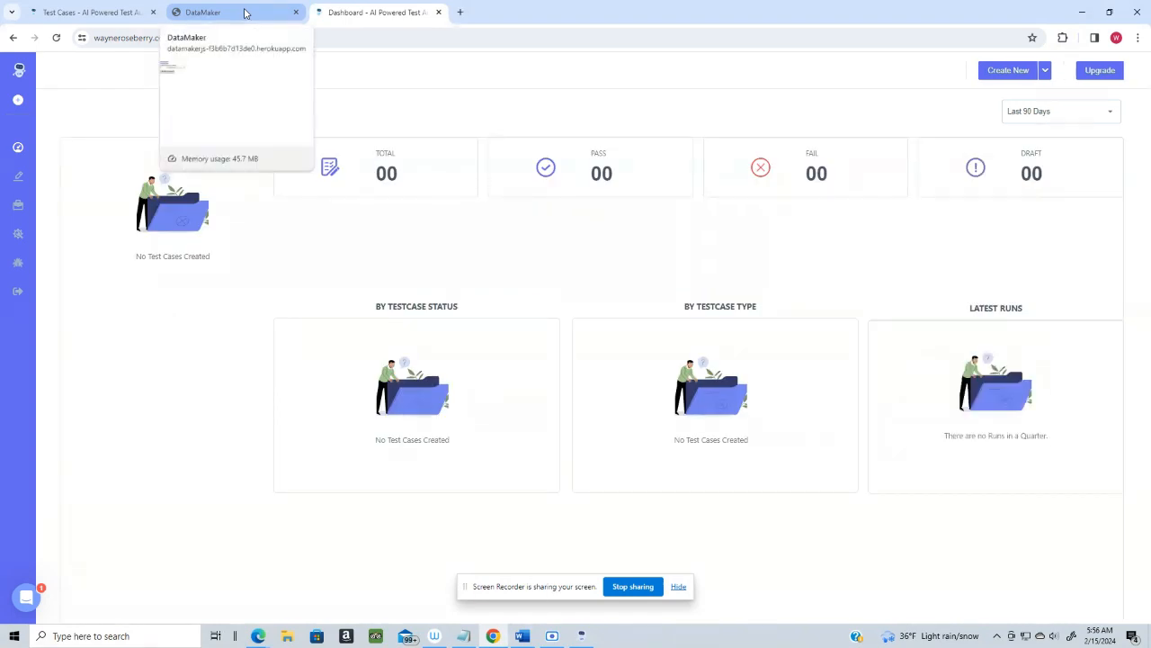
Show the DataMaker page, then open the test case list in the ContextQA extension window and enlarge that window slightly
click(251, 17)
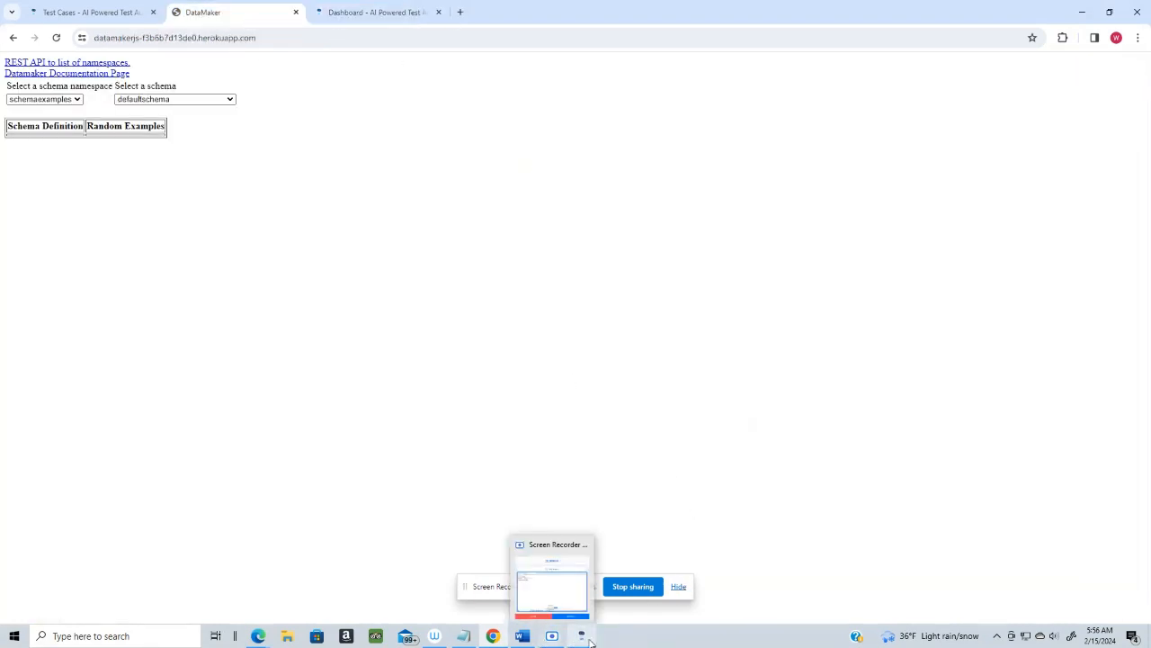
click(596, 608)
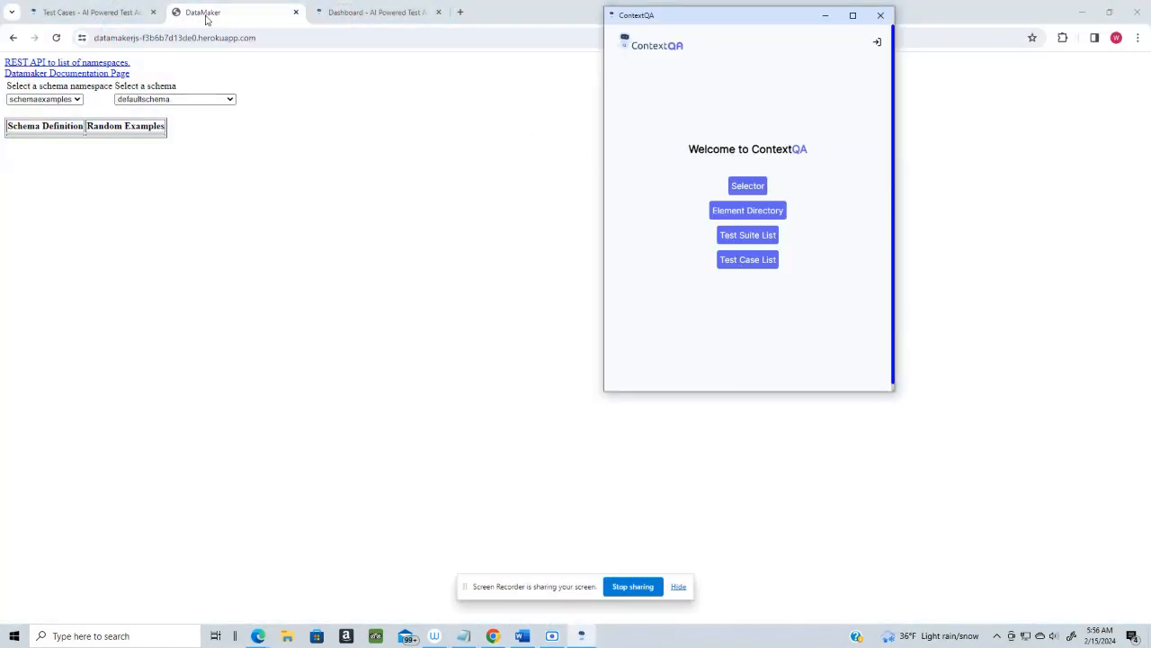
click(753, 265)
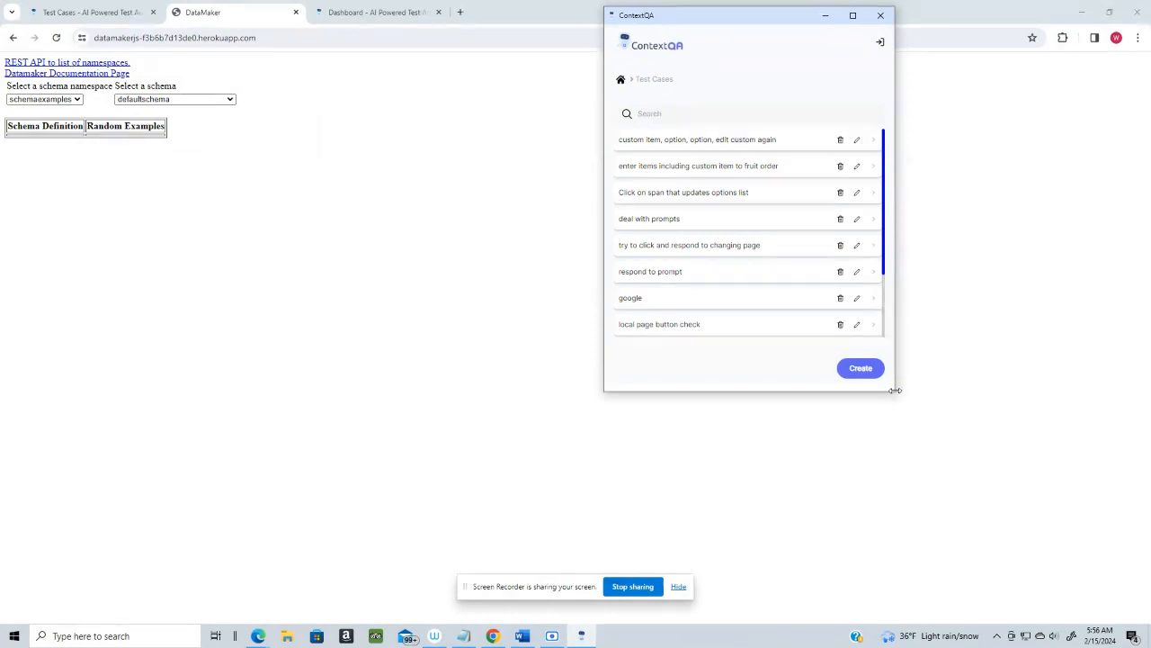
mouse_move(895, 391)
mouse_down()
mouse_move(926, 390)
mouse_move(902, 387)
mouse_up()
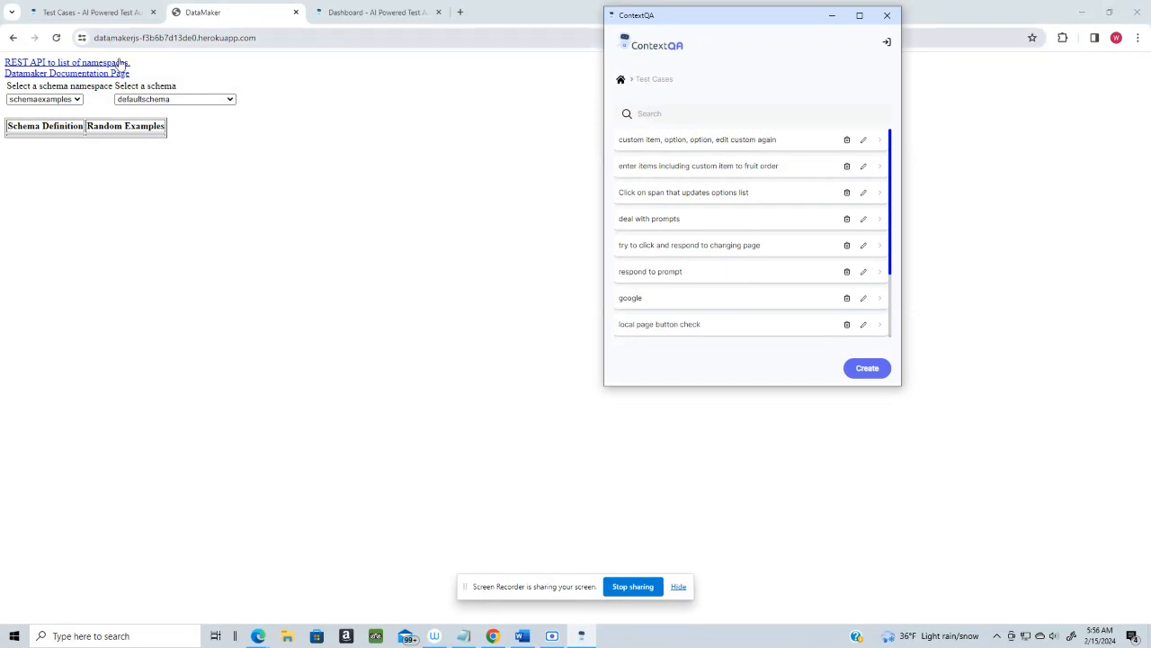
On the ContextQA site, switch to version 1.0 of the DataMaker Scenario Tests workspace
click(99, 12)
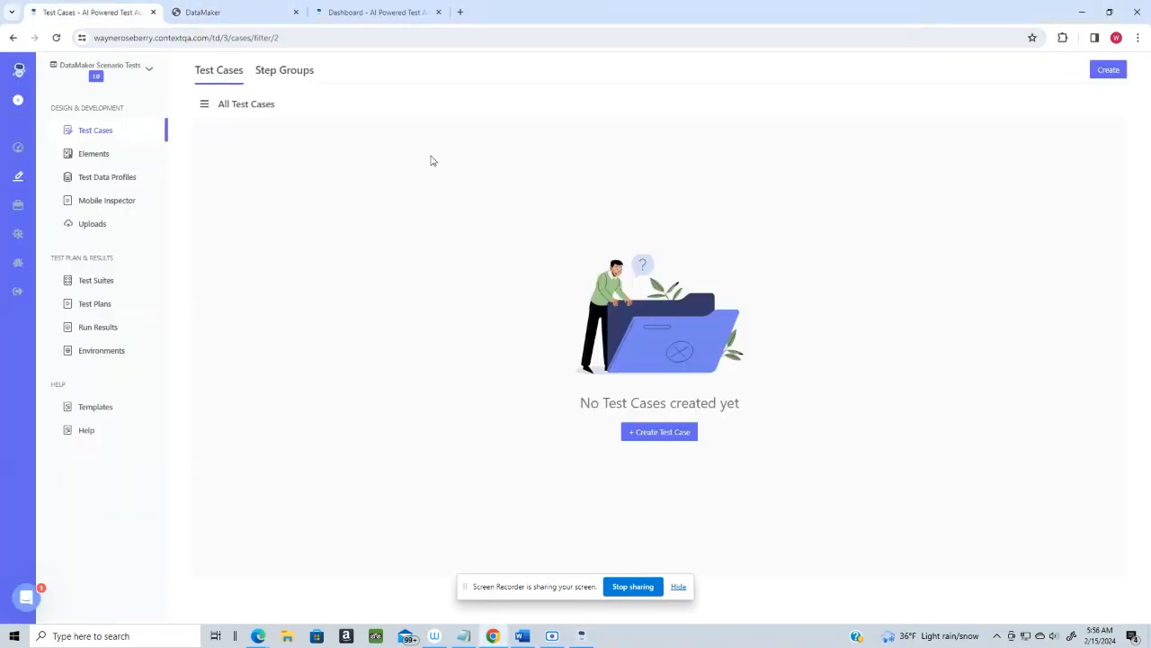
click(152, 72)
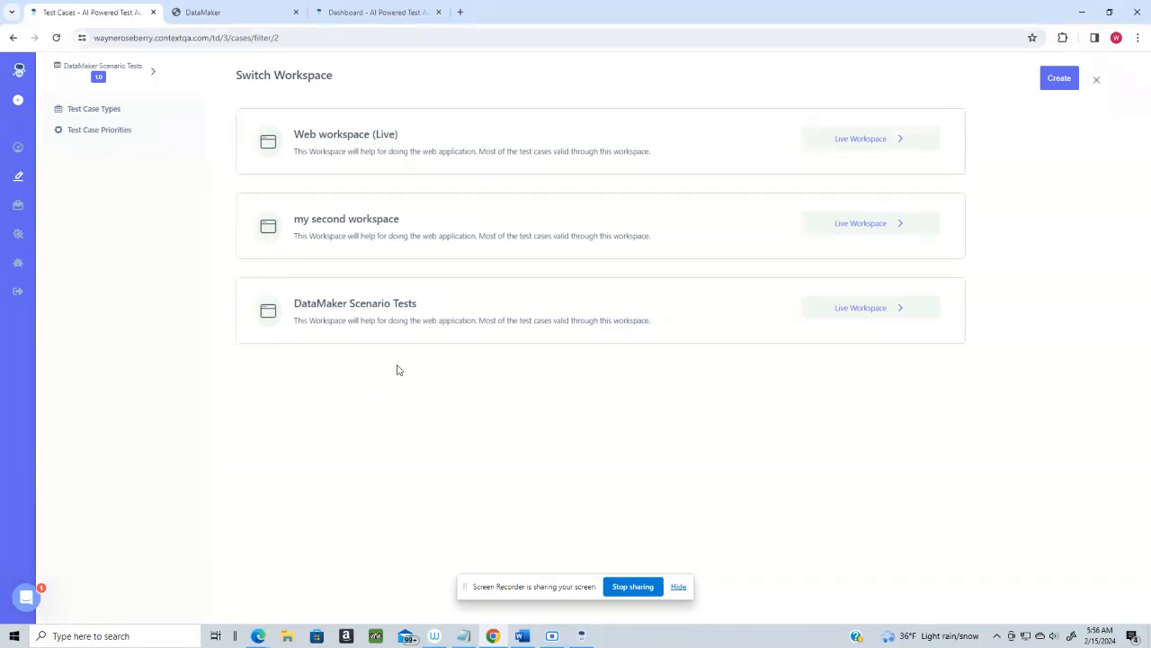
mouse_move(876, 317)
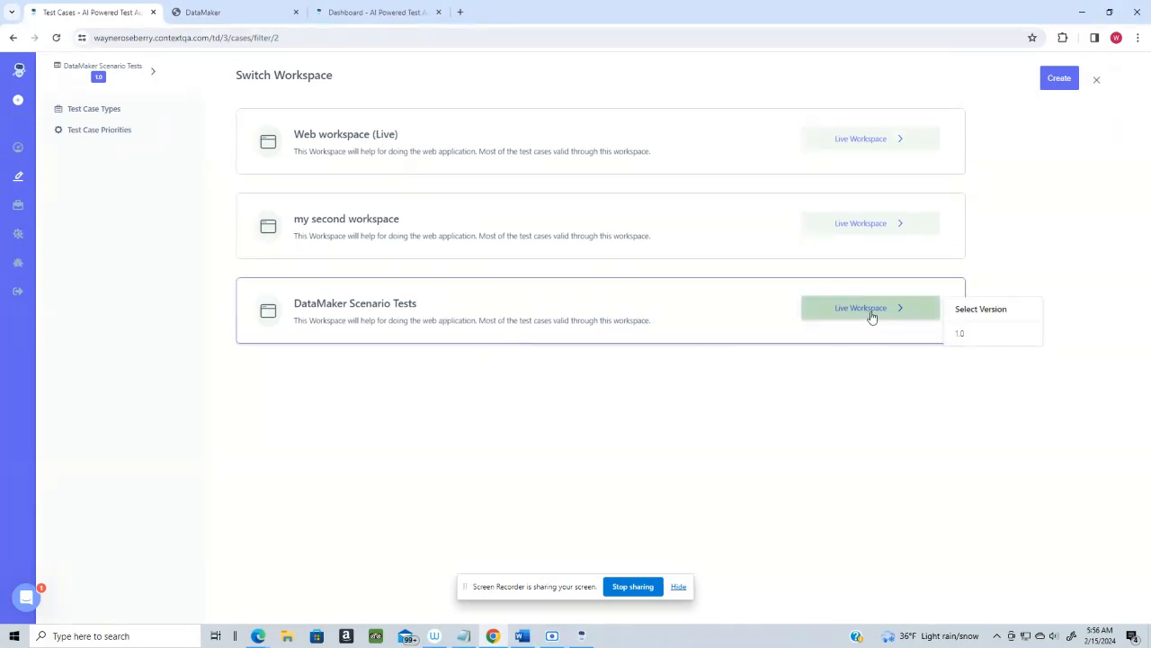
click(960, 334)
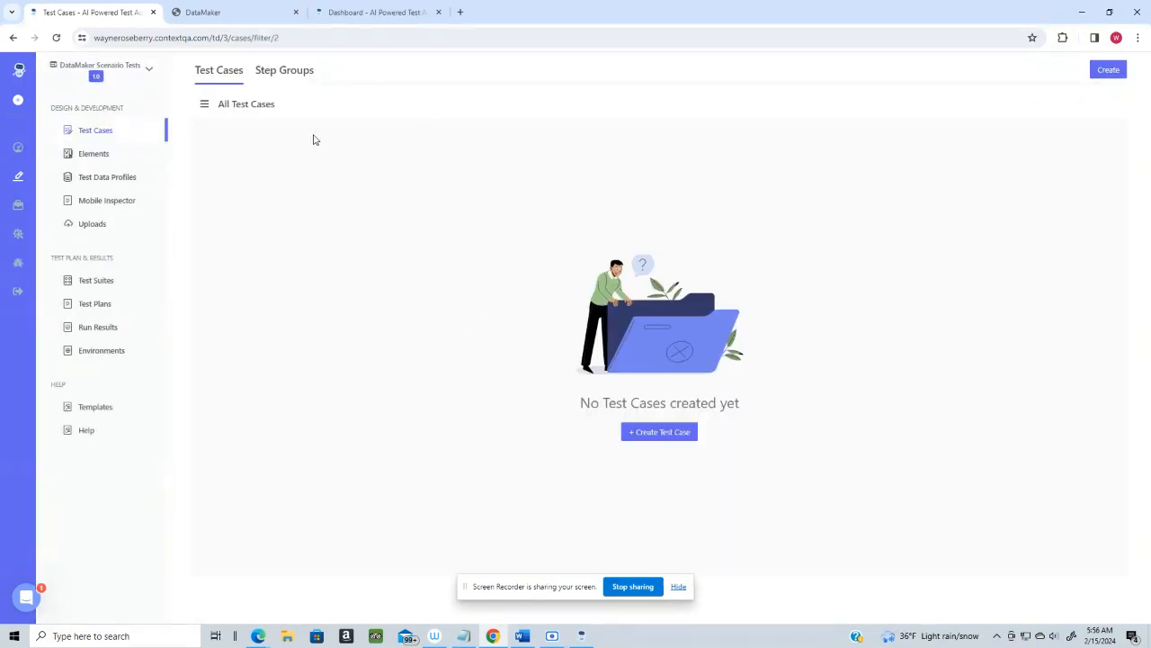
Look through the ContextQA extension's selector, test suite and test case lists for a way to choose the workspace
click(581, 636)
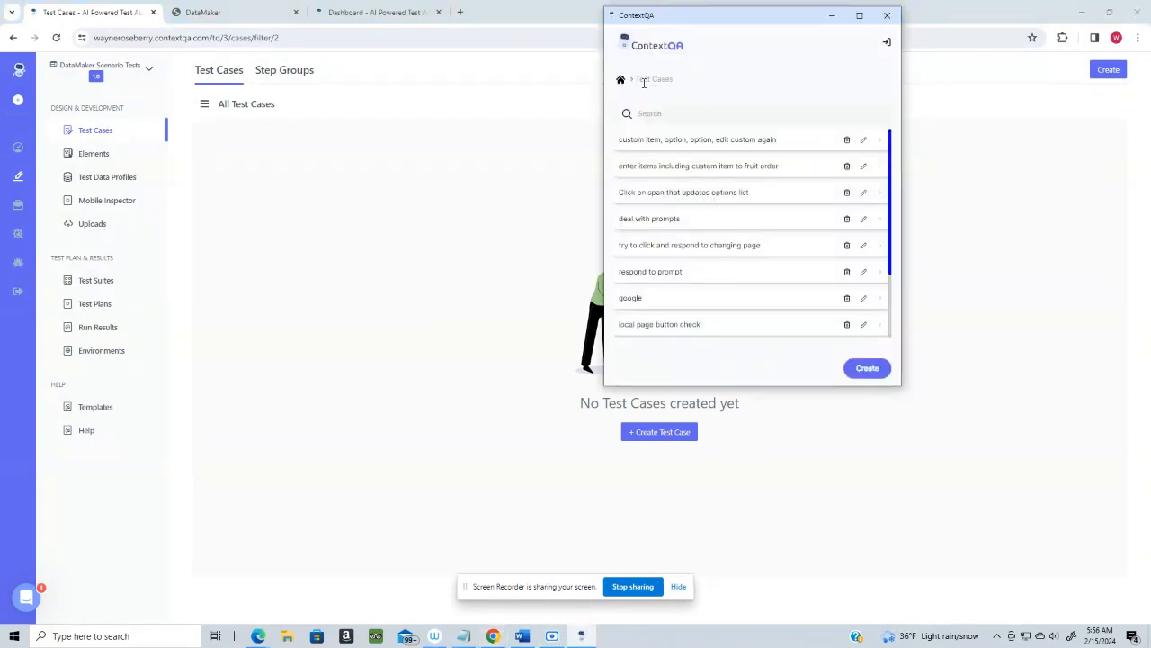
click(622, 82)
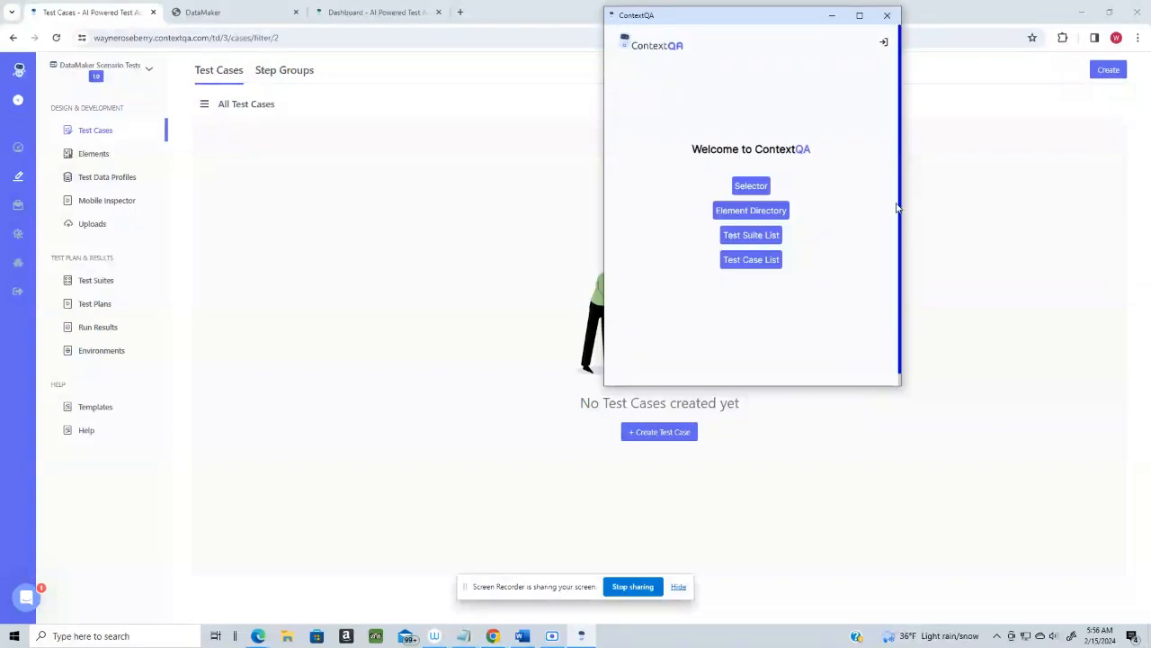
click(761, 187)
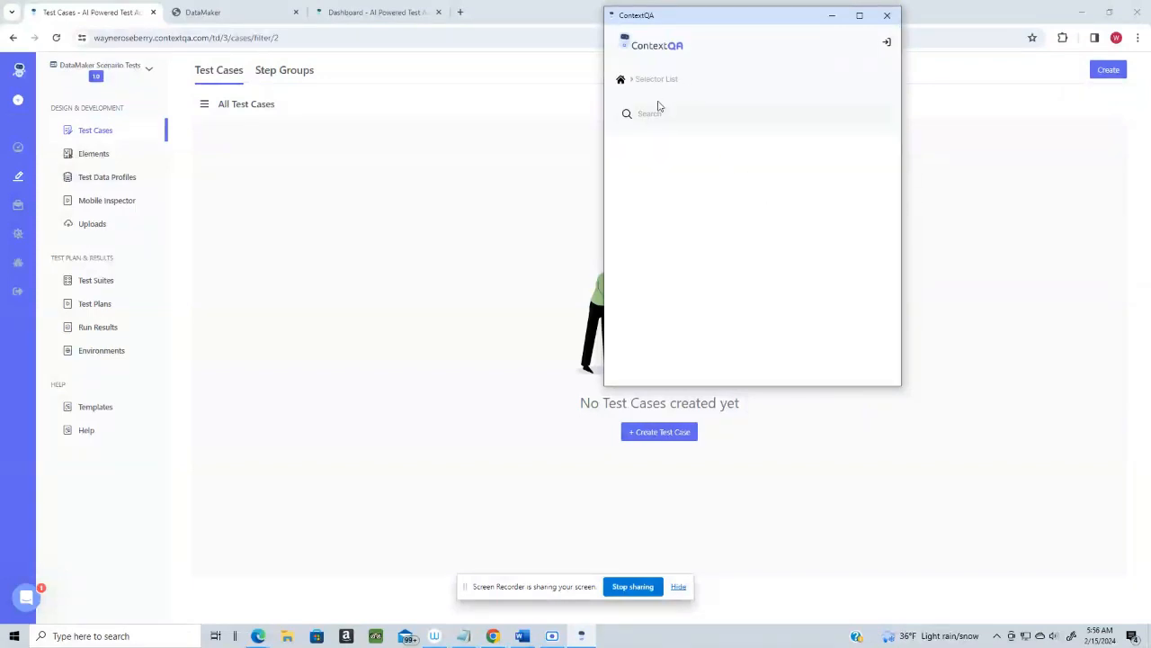
click(621, 81)
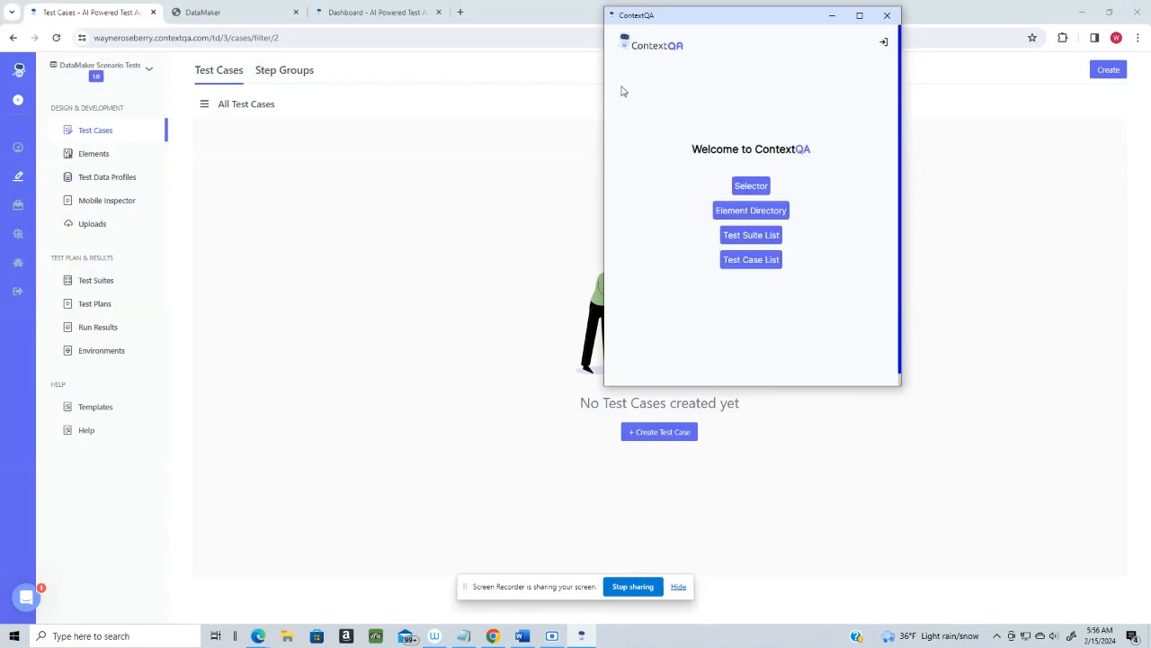
click(748, 239)
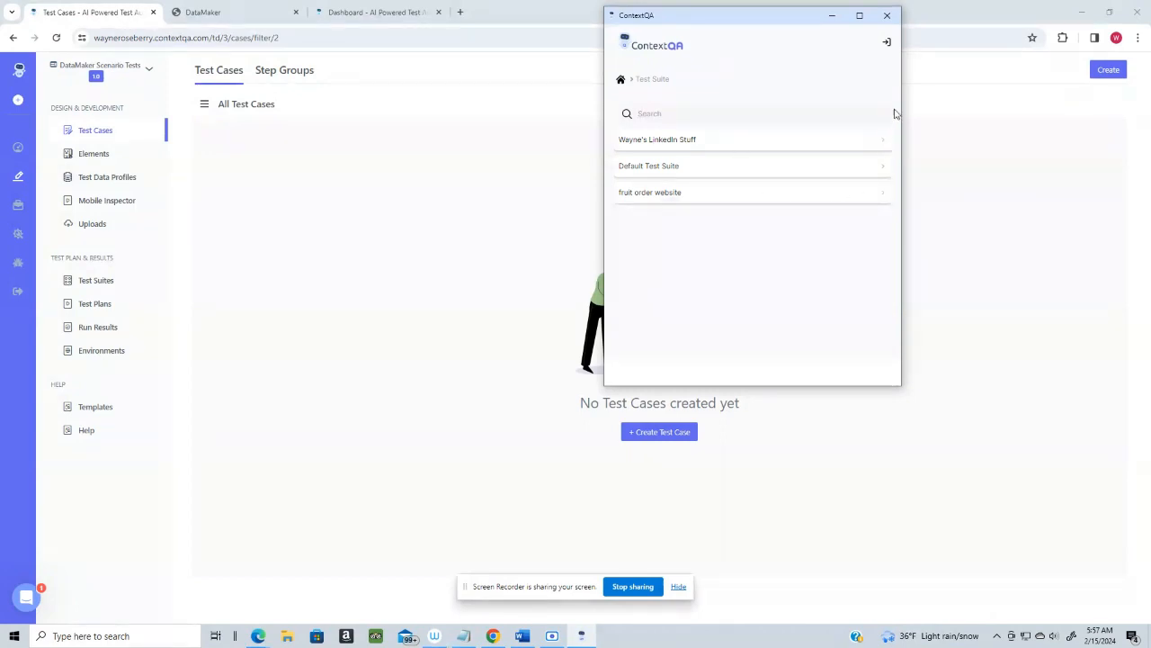
drag(901, 107, 969, 109)
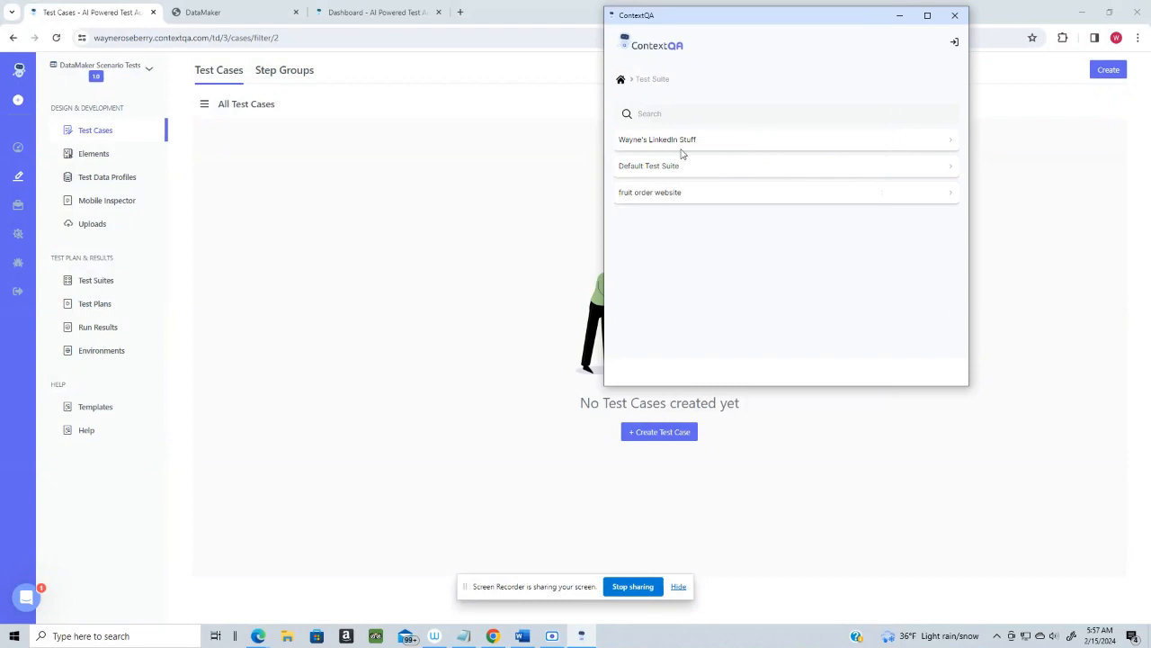
click(620, 81)
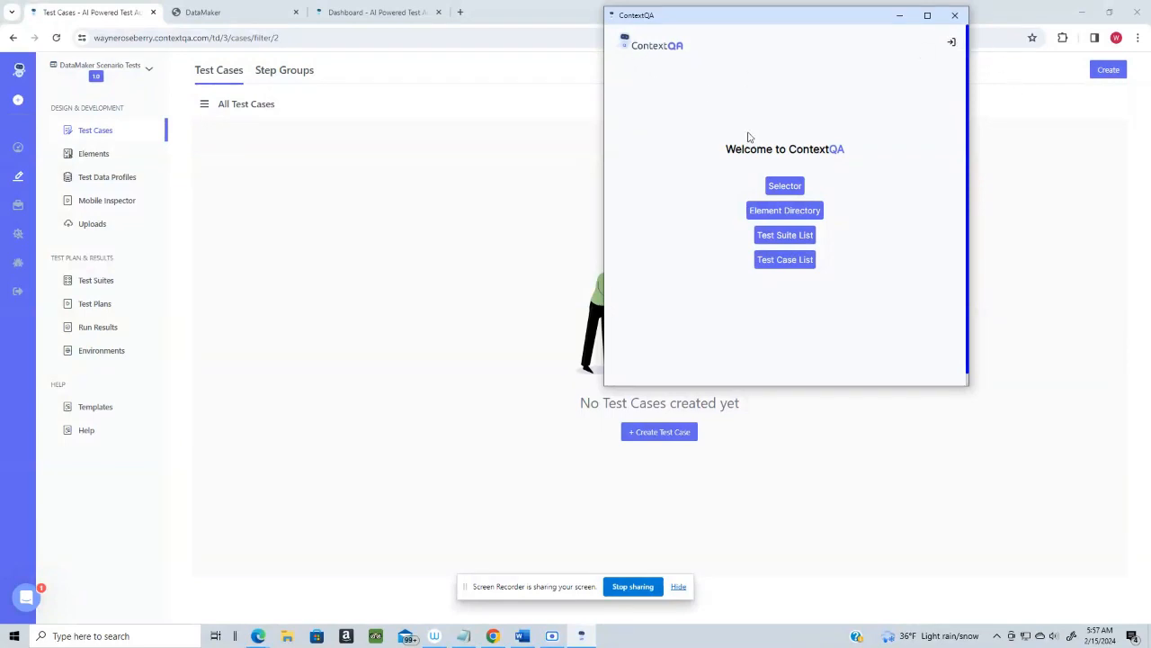
click(783, 259)
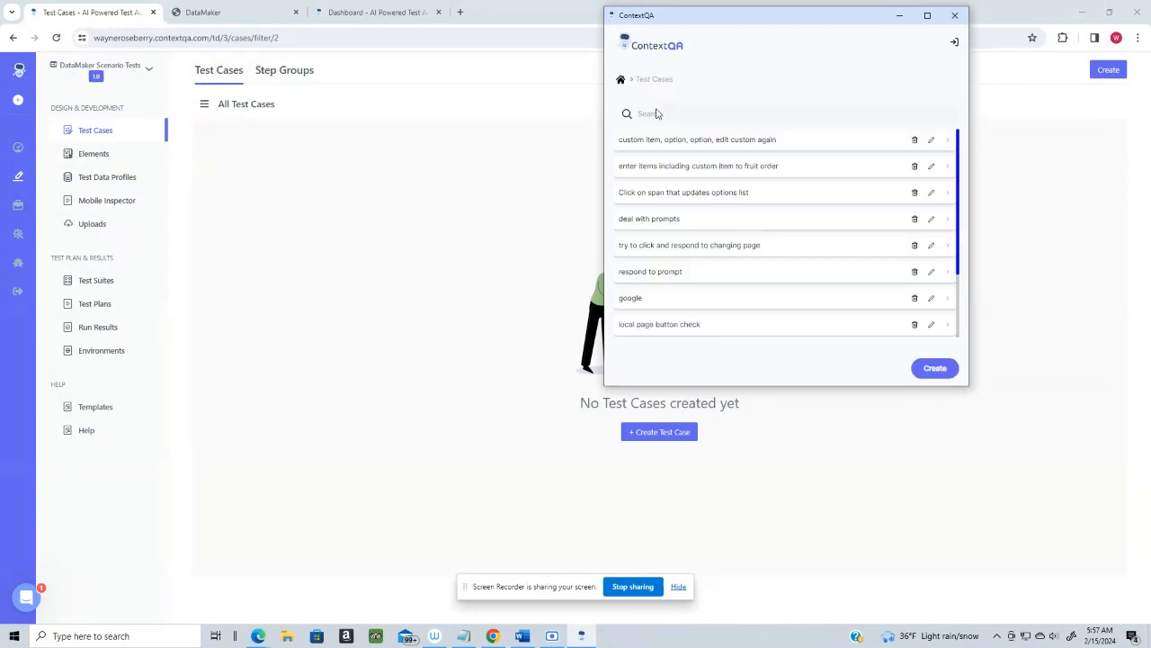
drag(959, 213, 968, 173)
Reselect version 1.0 of the DataMaker Scenario Tests workspace on the site and bring back the ContextQA extension window
click(150, 69)
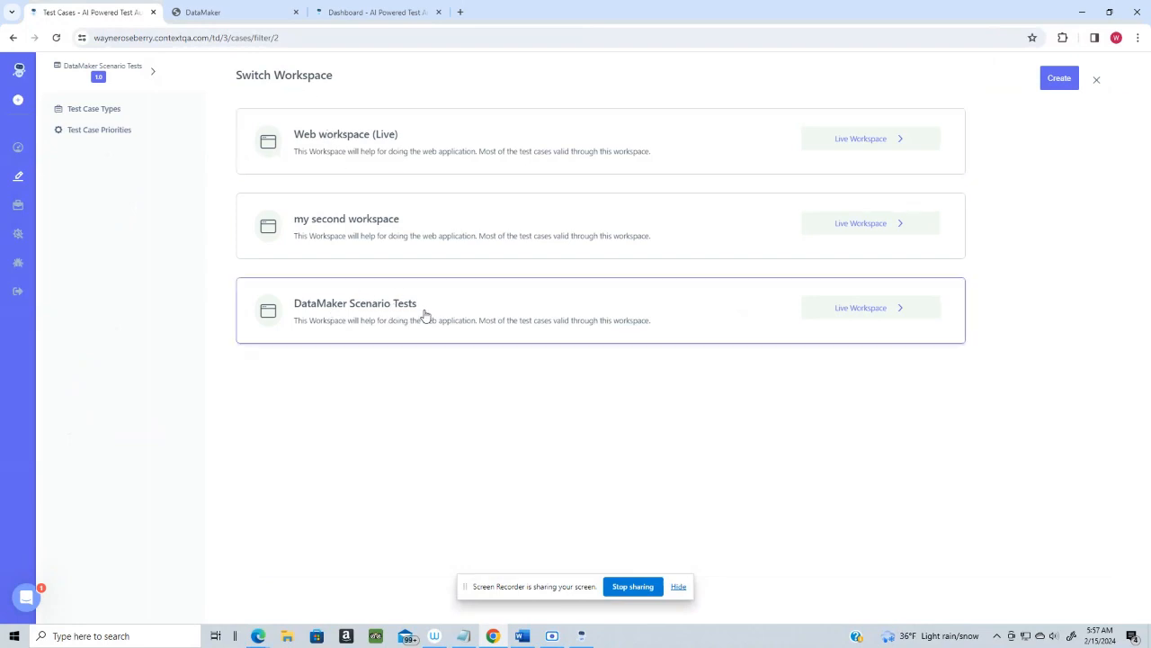
mouse_move(936, 317)
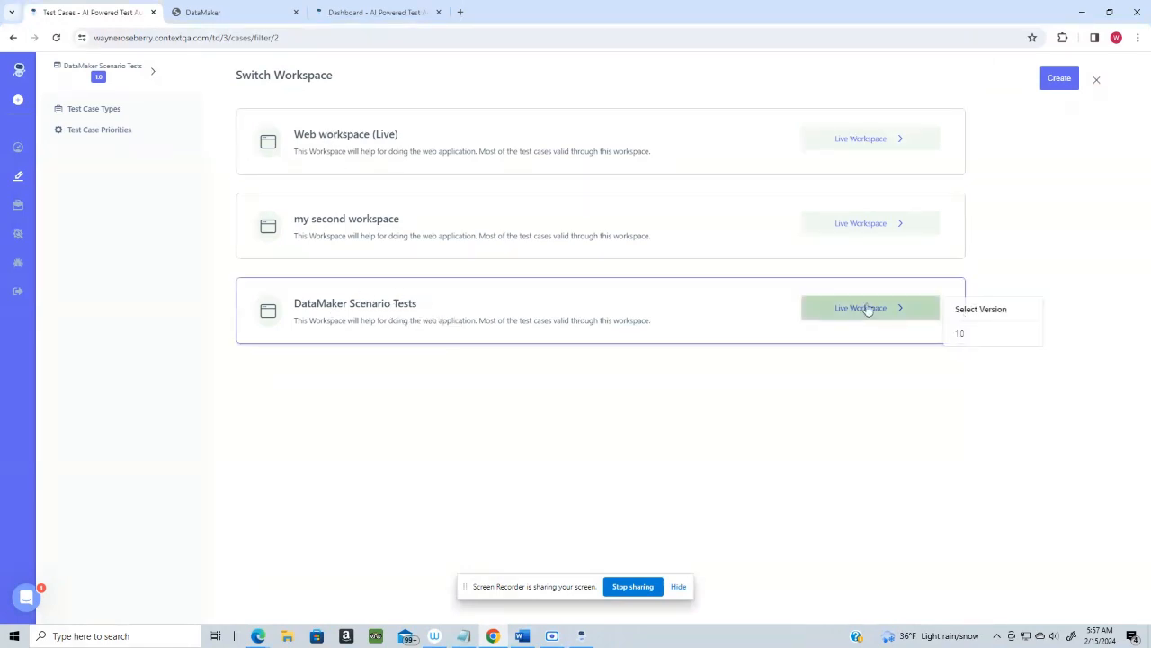
click(989, 333)
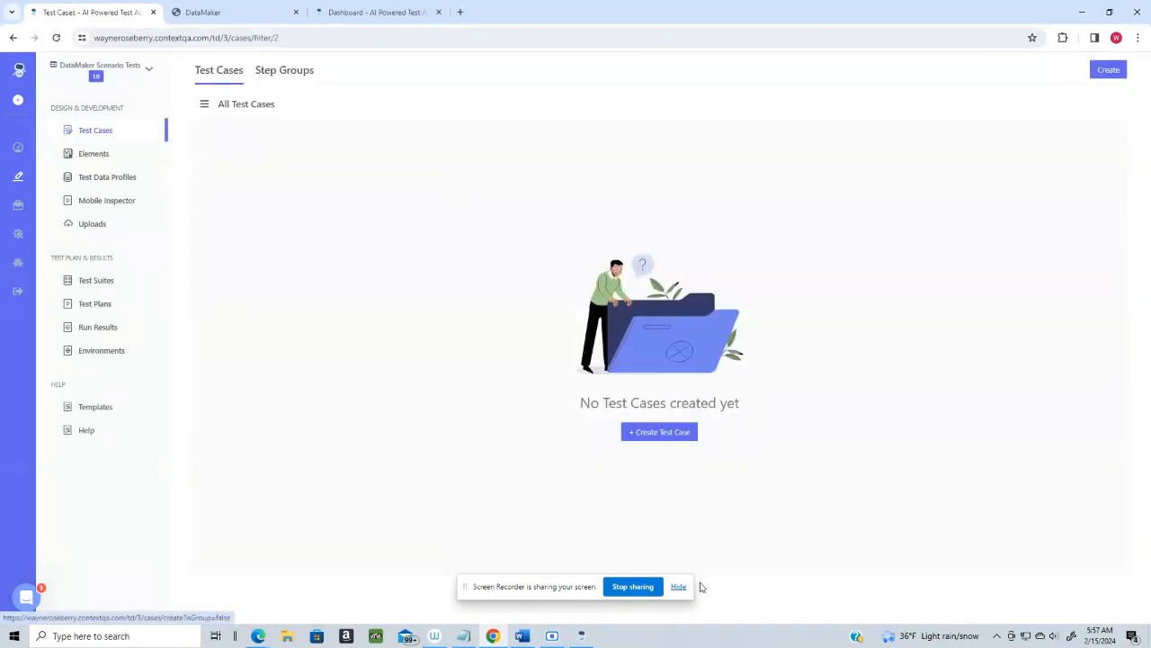
click(580, 641)
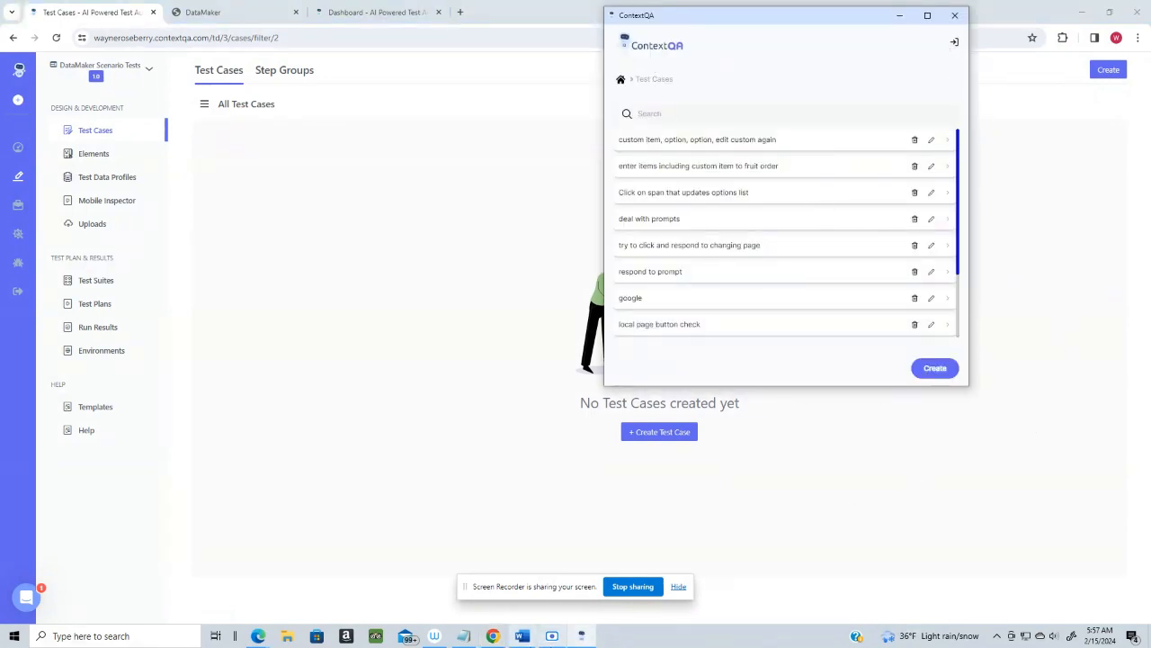
In Word, add the session note "ISSUE; how to select workspace from ContextQA Chrome Extension?" below the last entry
click(525, 639)
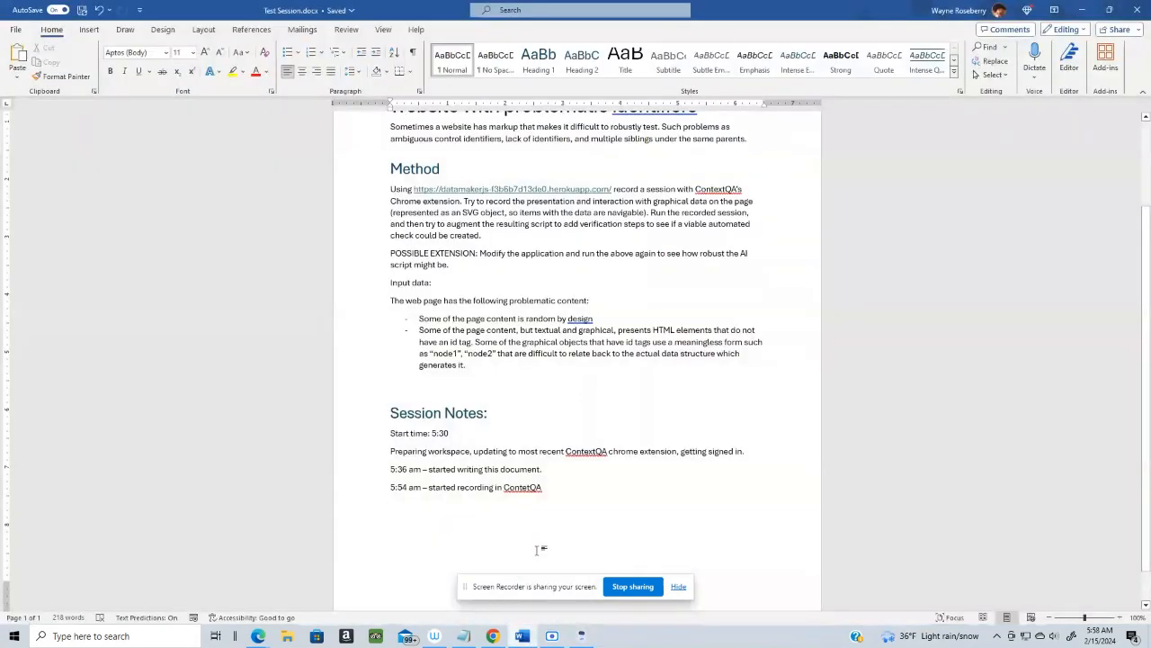
text(ISSUE)
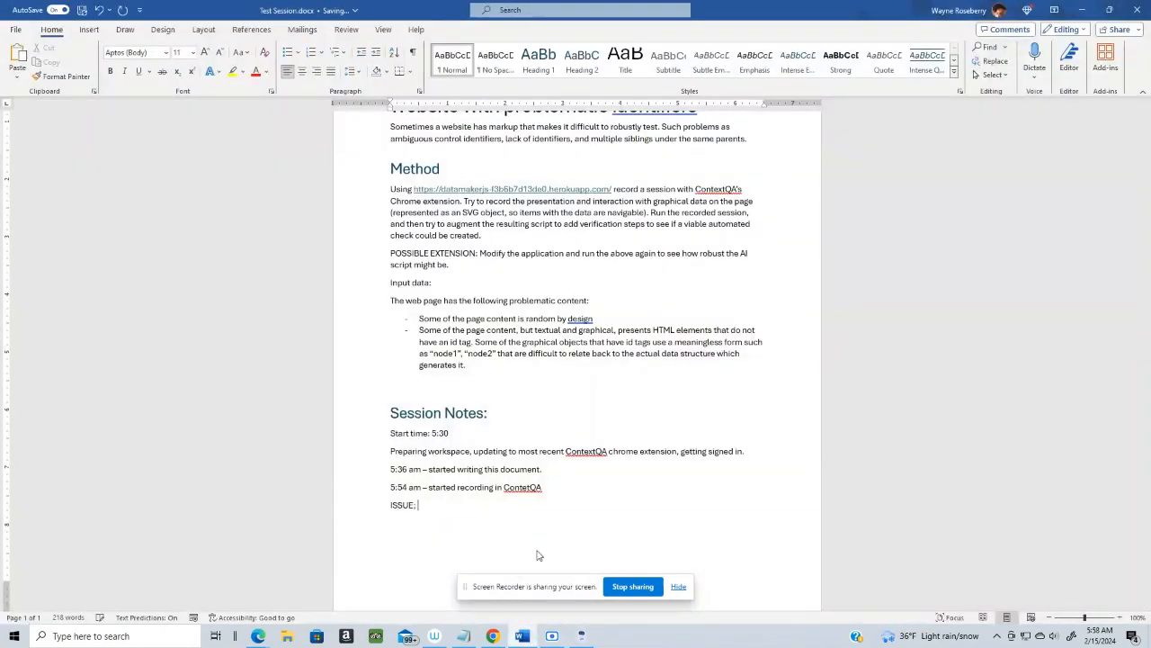
text(; how to select workspace from Conte)
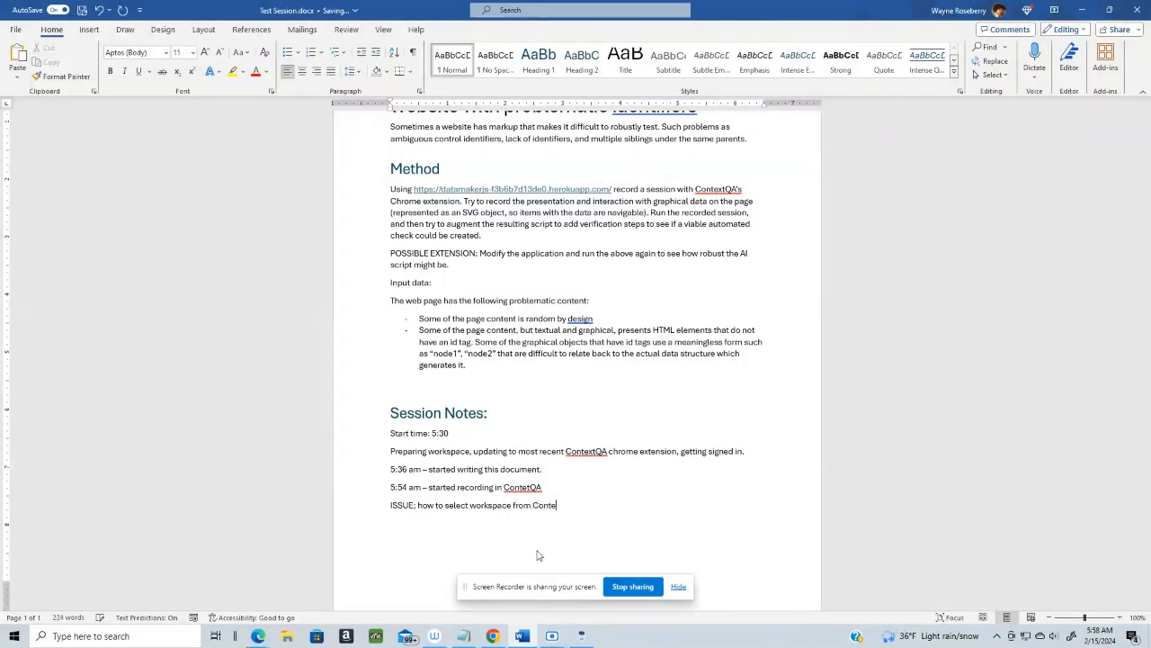
text(xtQA Chrome Extension?)
key(Return)
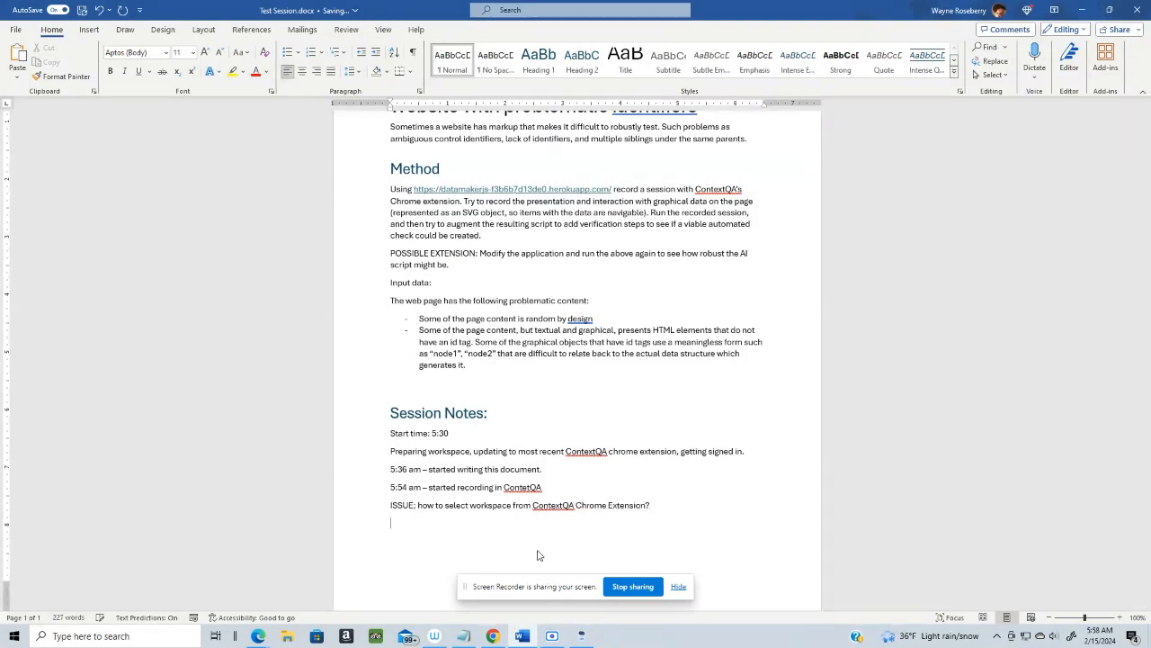
Return to the DataMaker page in Chrome and bring the ContextQA extension window in front of it
key(alt+Tab)
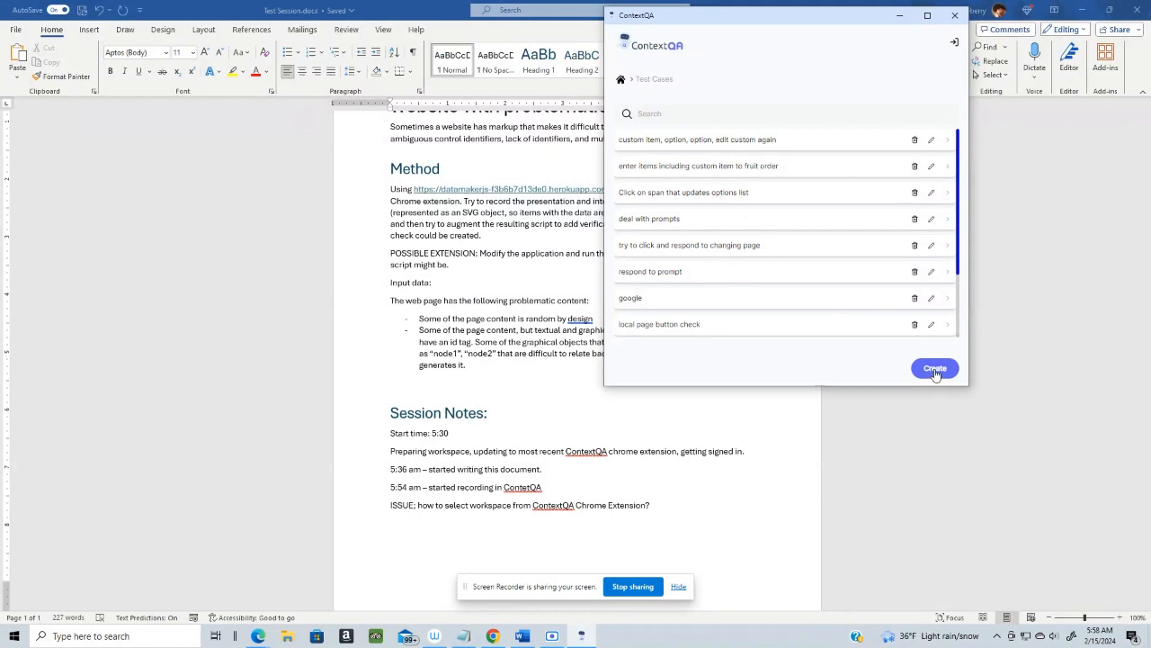
key(alt+Tab)
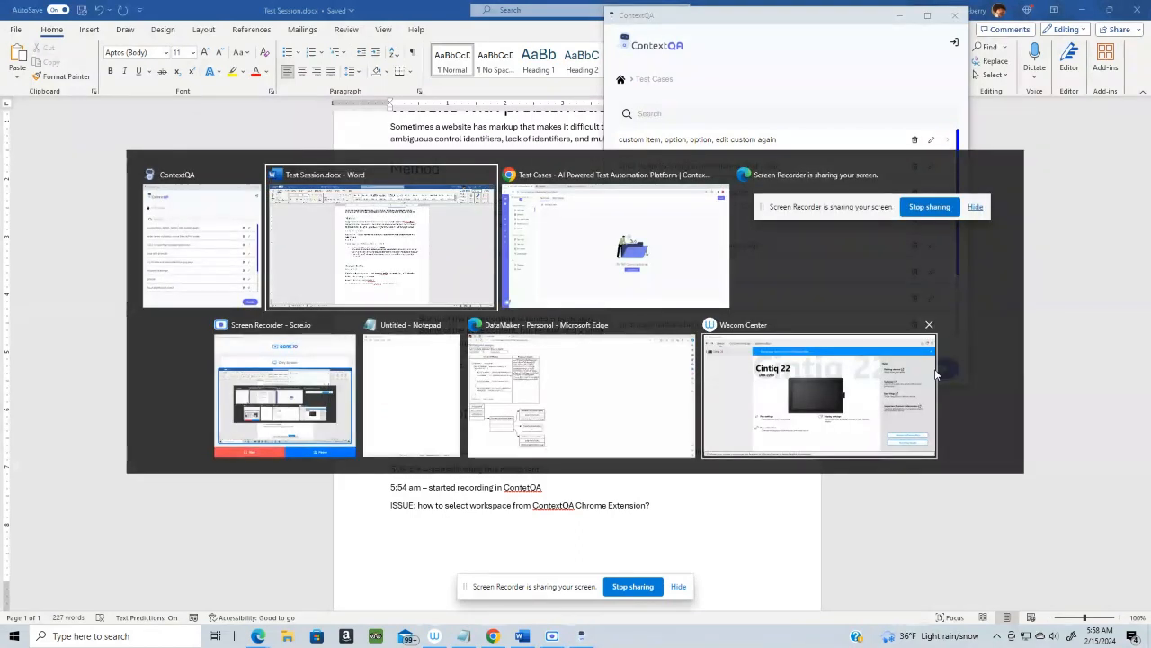
key(alt+Tab)
click(238, 18)
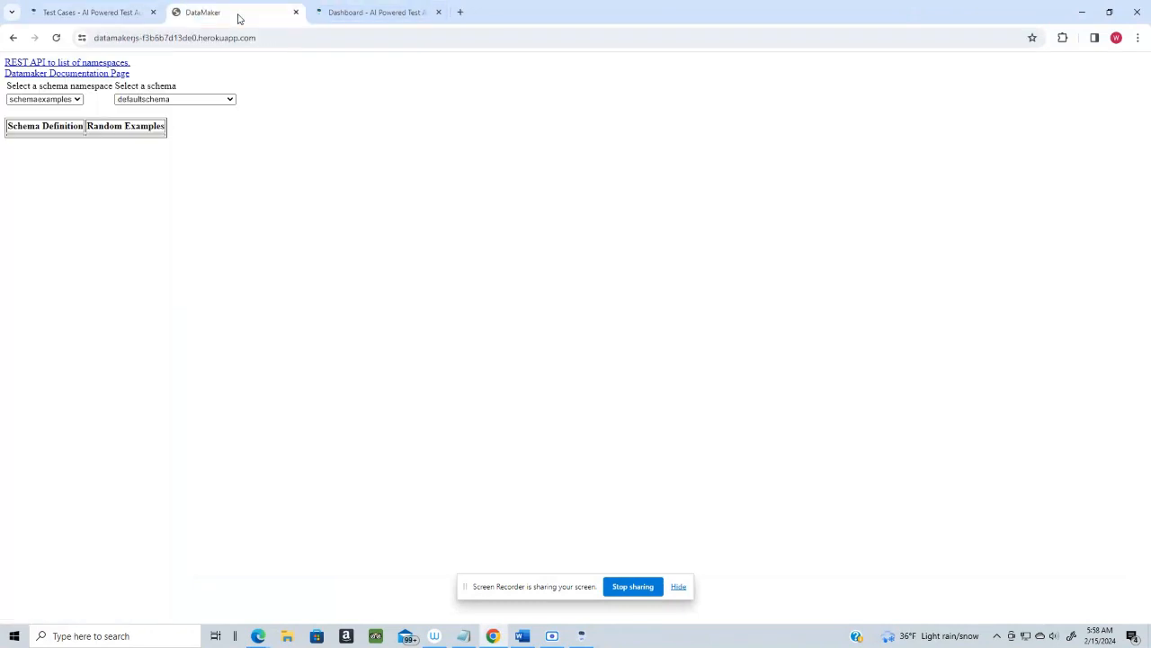
key(alt+Tab)
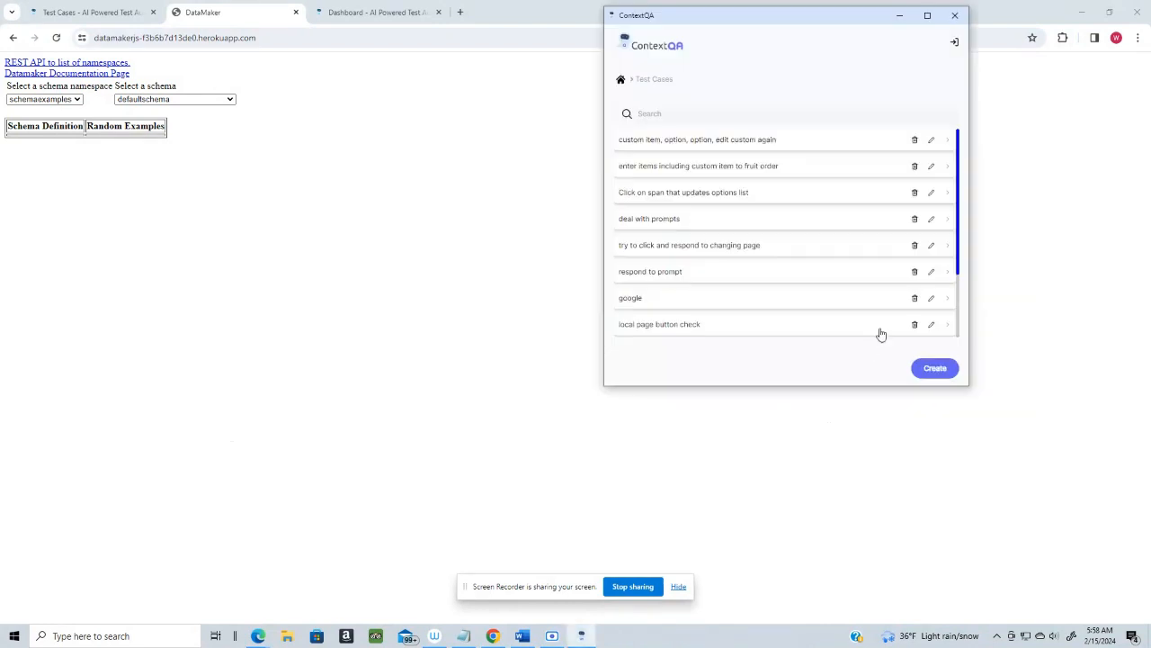
Create a test case titled "Datamaker manipulate UI and check output" with the tag "user stories" and start recording it
click(935, 368)
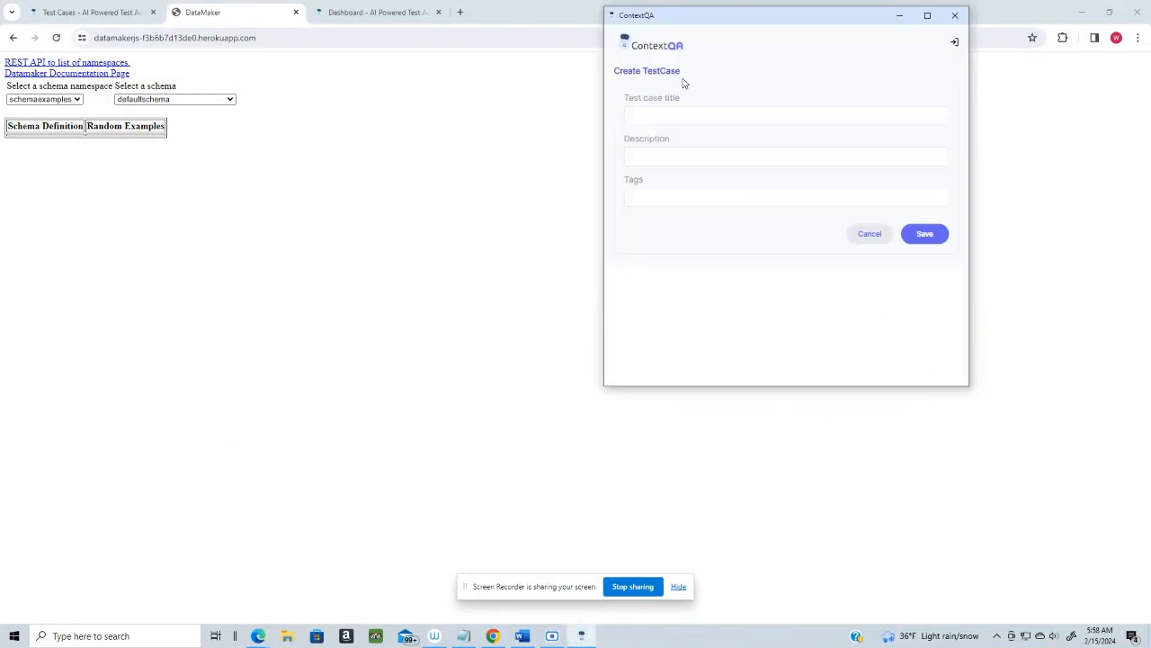
click(670, 111)
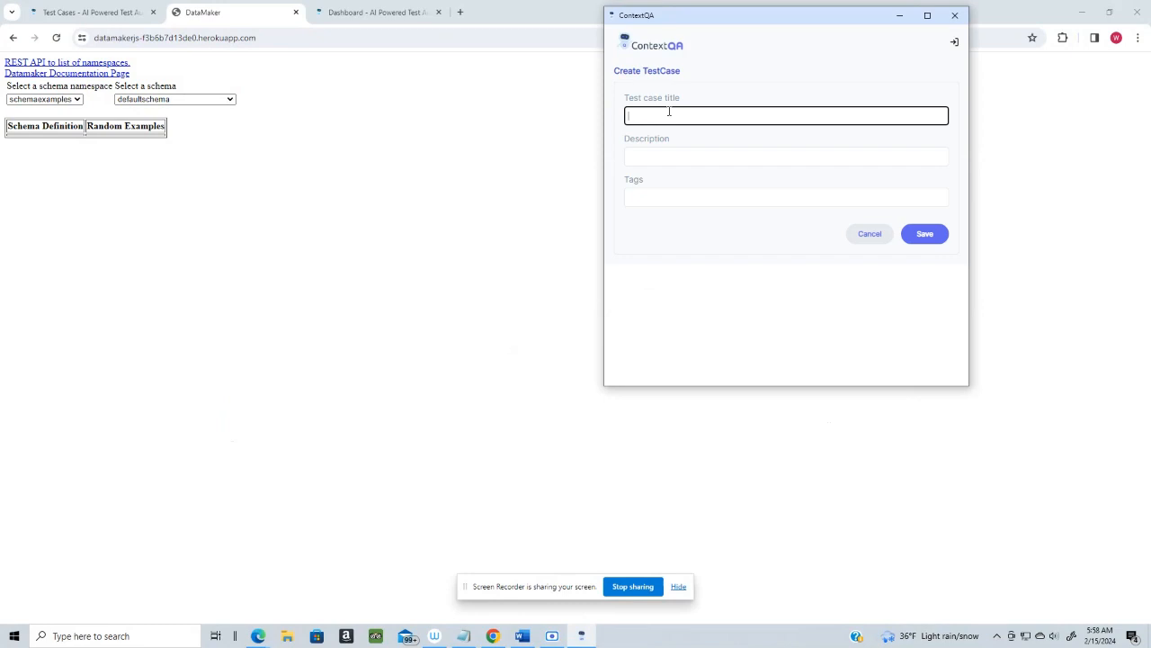
text(Datamaker manipulate UI and check output)
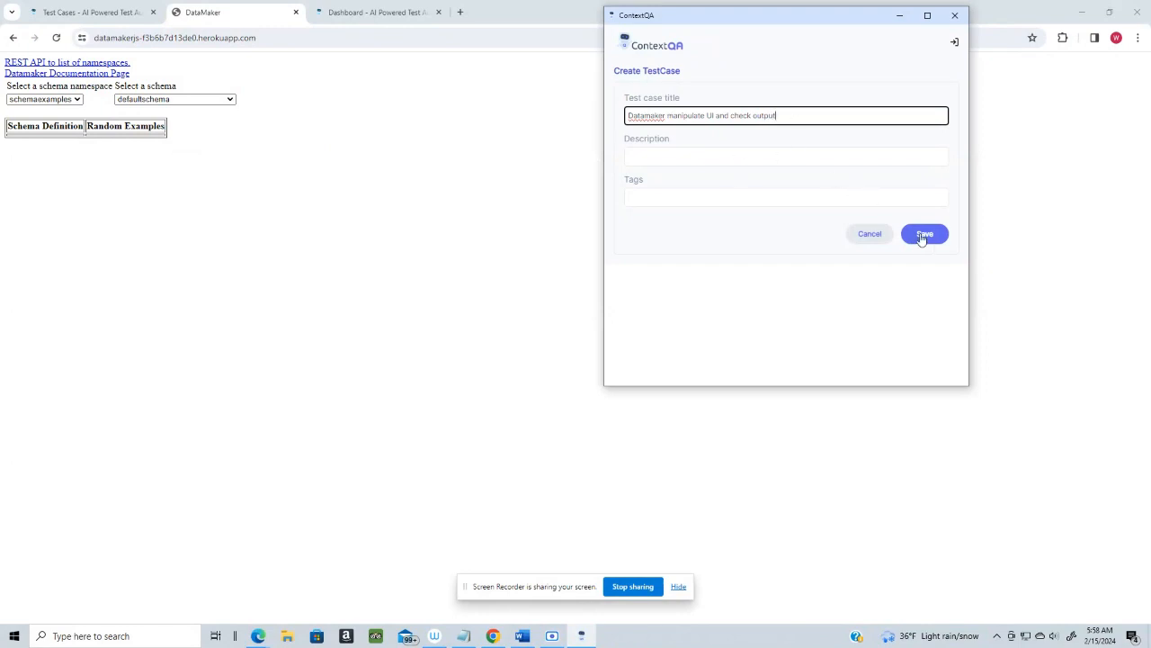
click(664, 196)
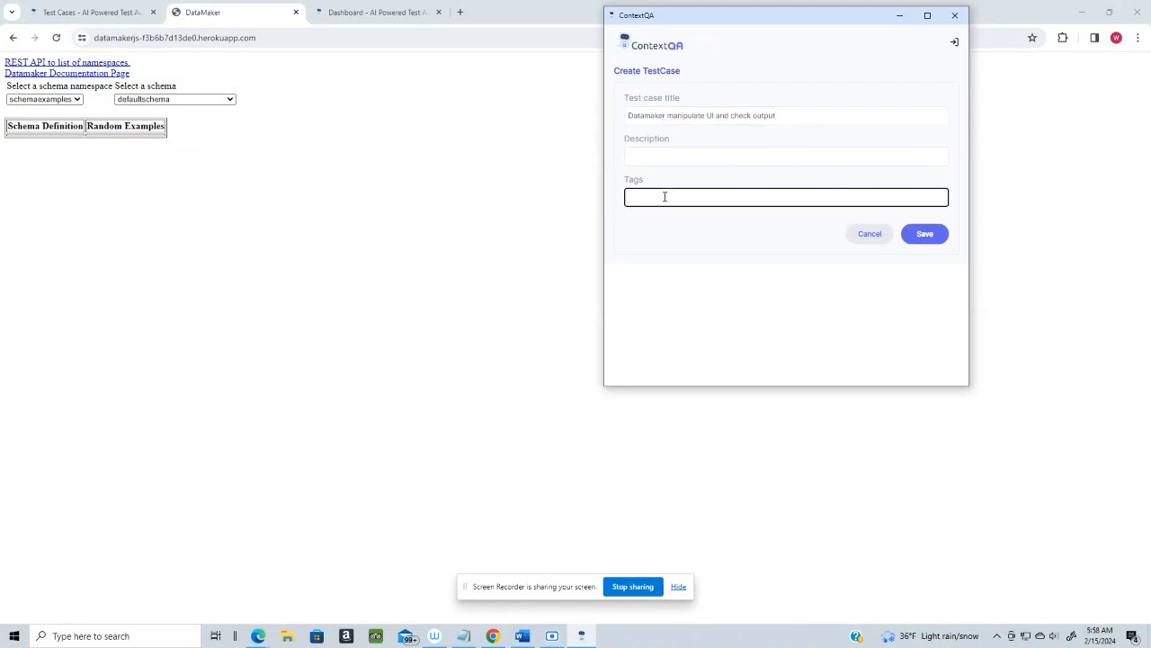
text(use)
text( case)
text(ories)
click(919, 237)
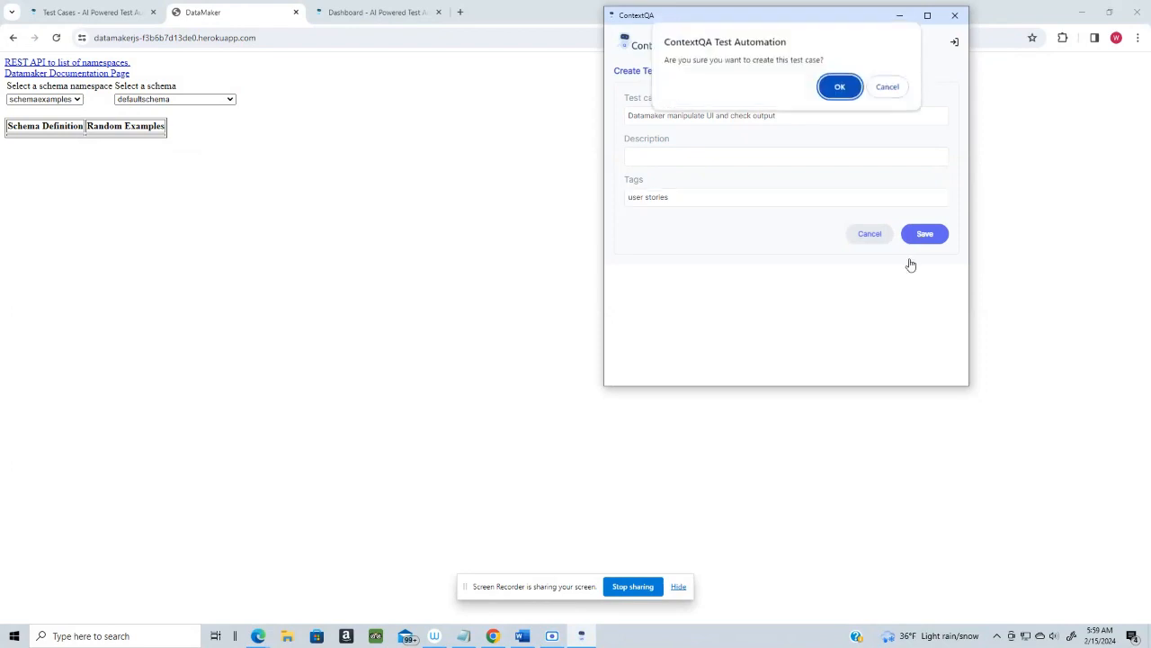
click(839, 90)
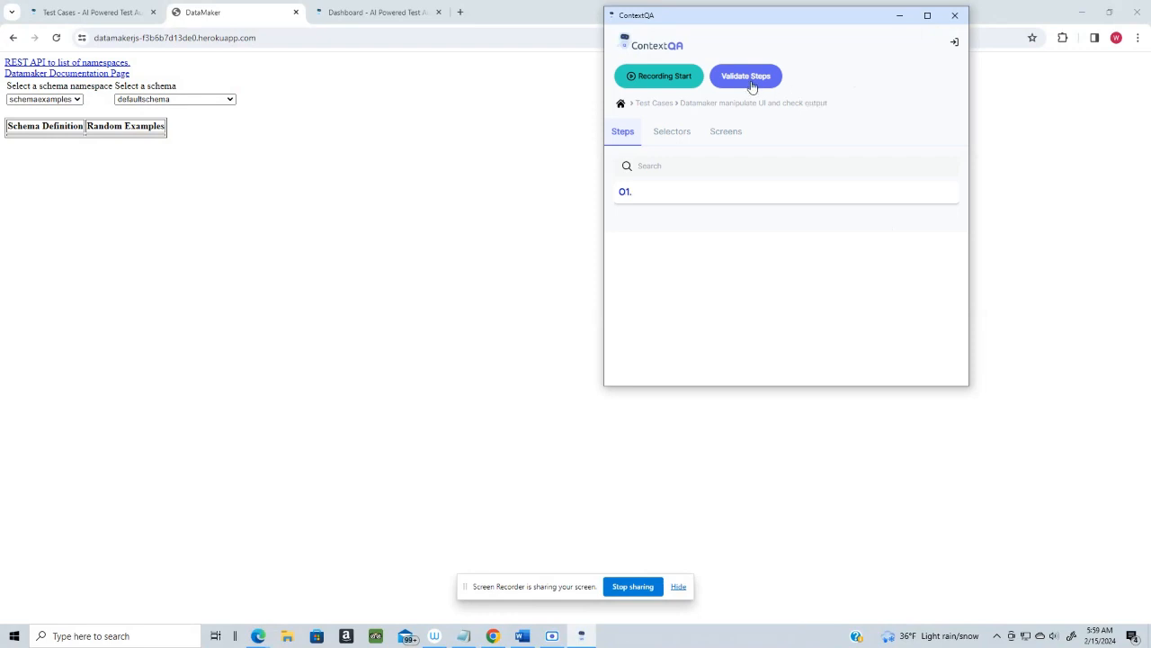
click(660, 79)
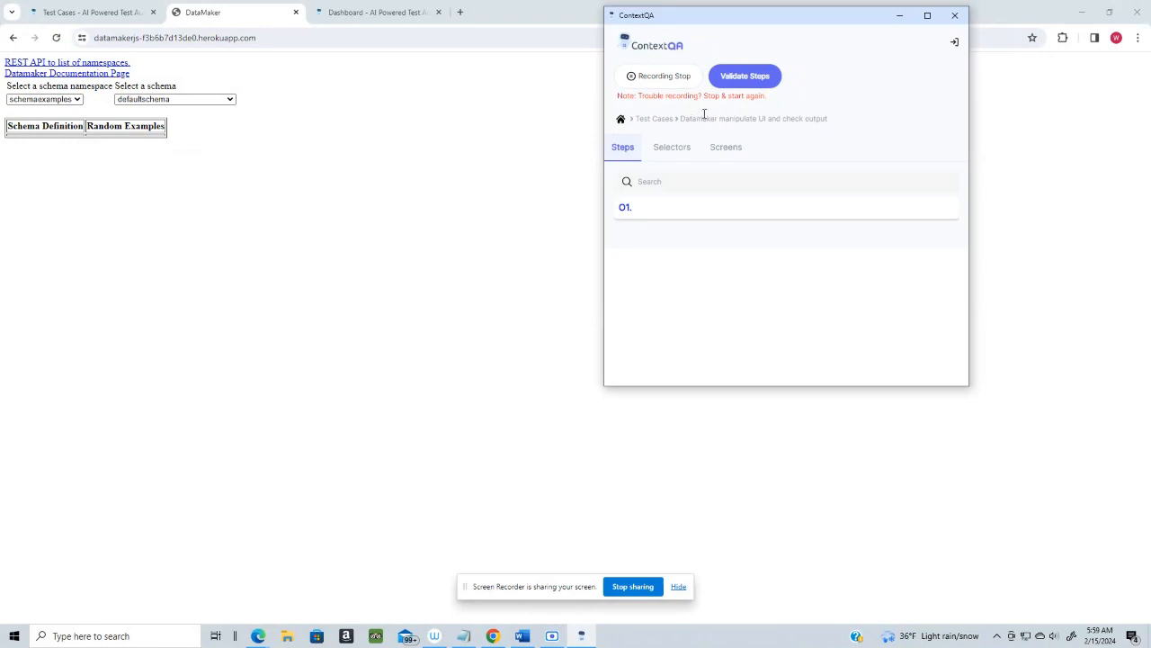
Restart the recording of the test case and reload the DataMaker page
click(658, 80)
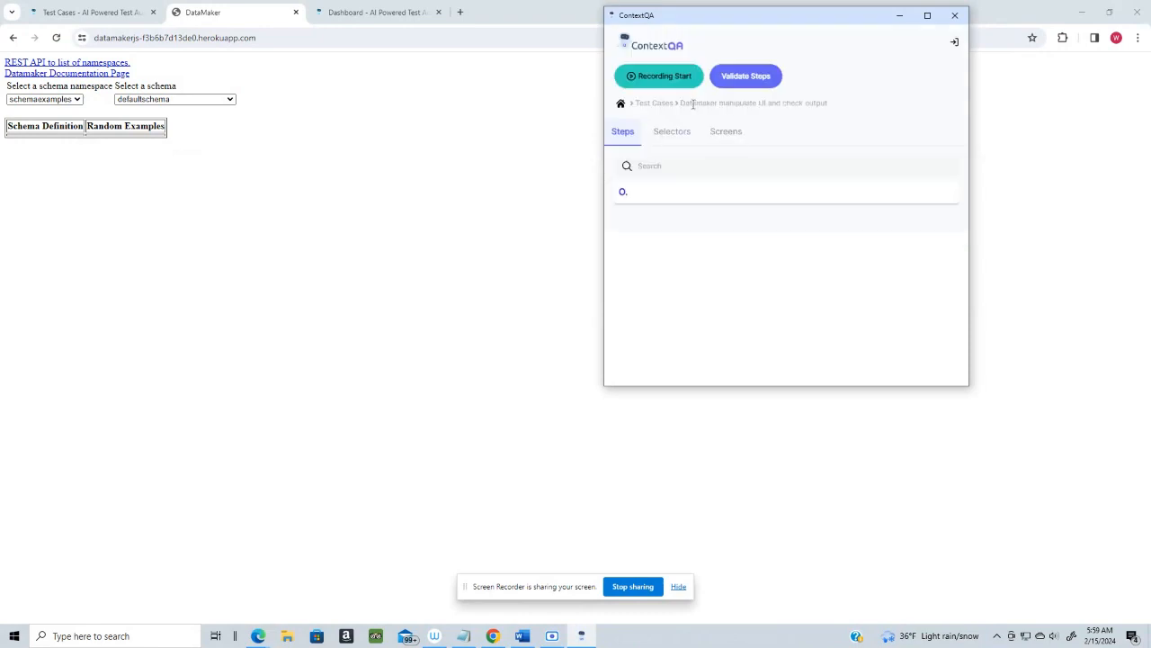
click(657, 79)
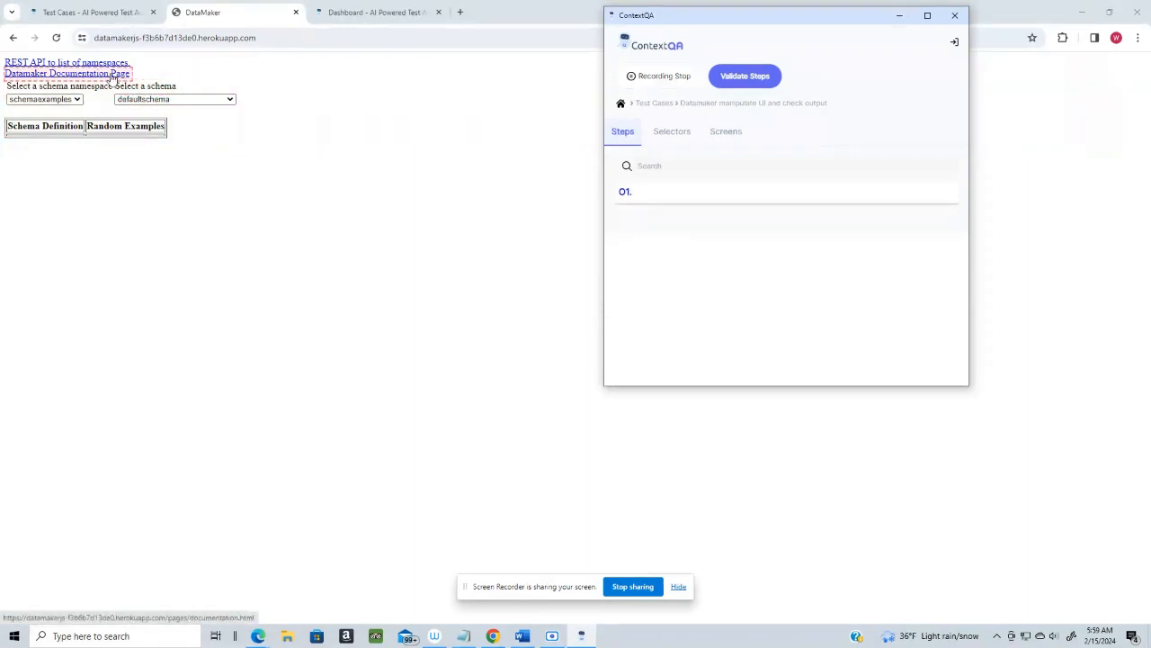
click(56, 38)
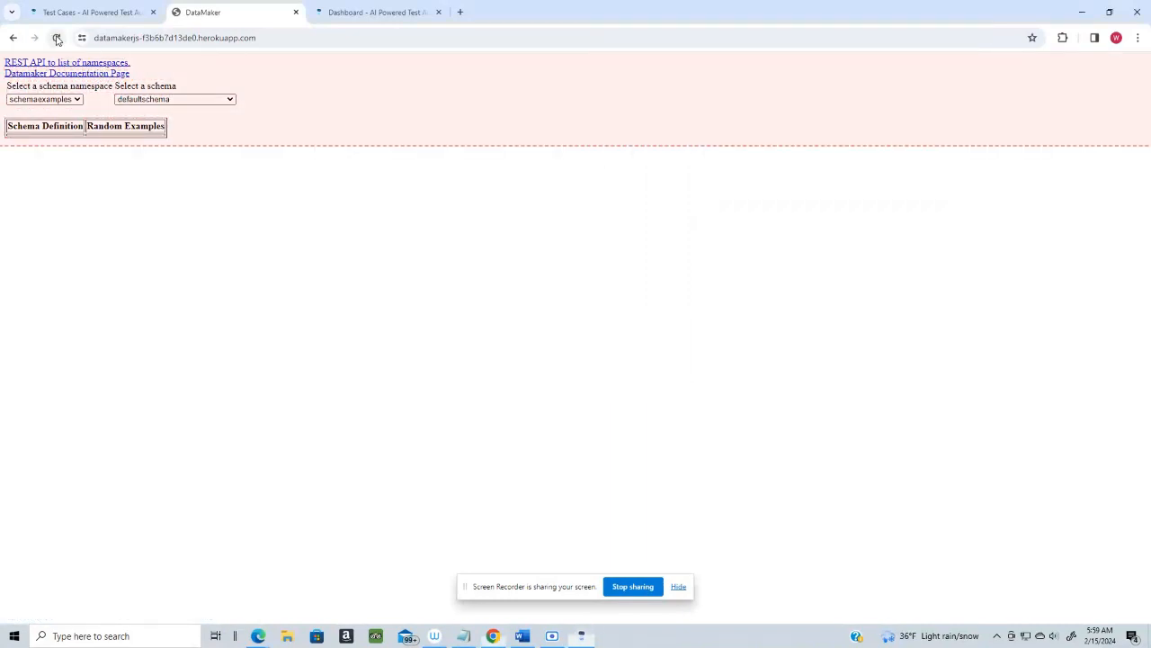
click(56, 39)
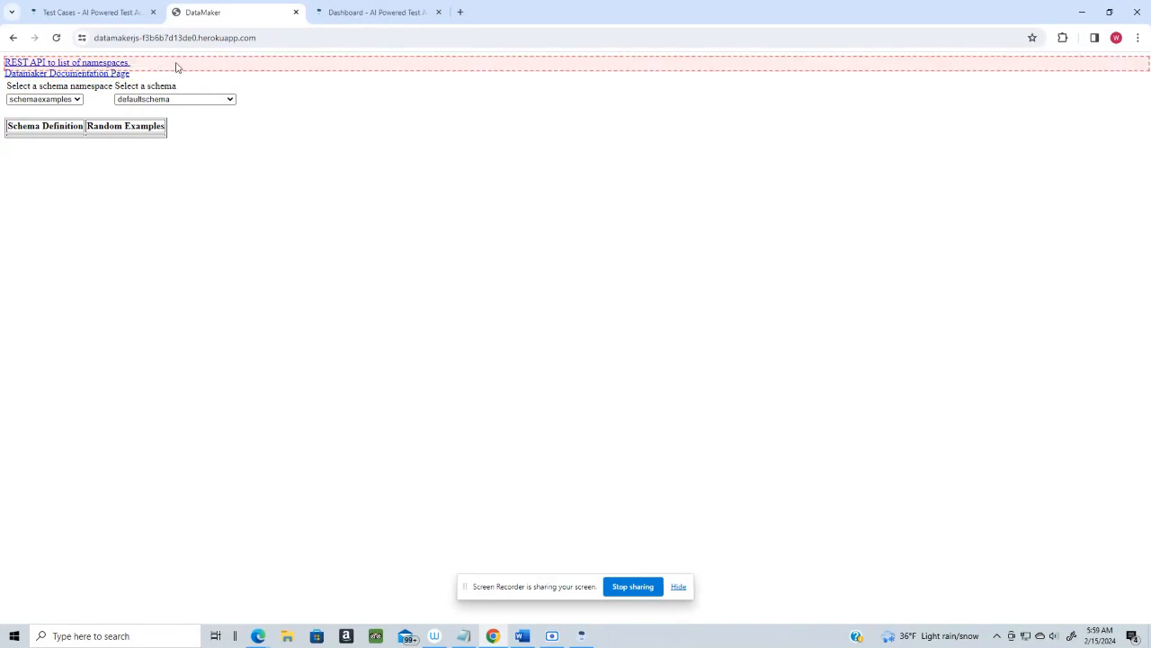
Choose the networktypes namespace and the url schema on the DataMaker page while recording
click(79, 99)
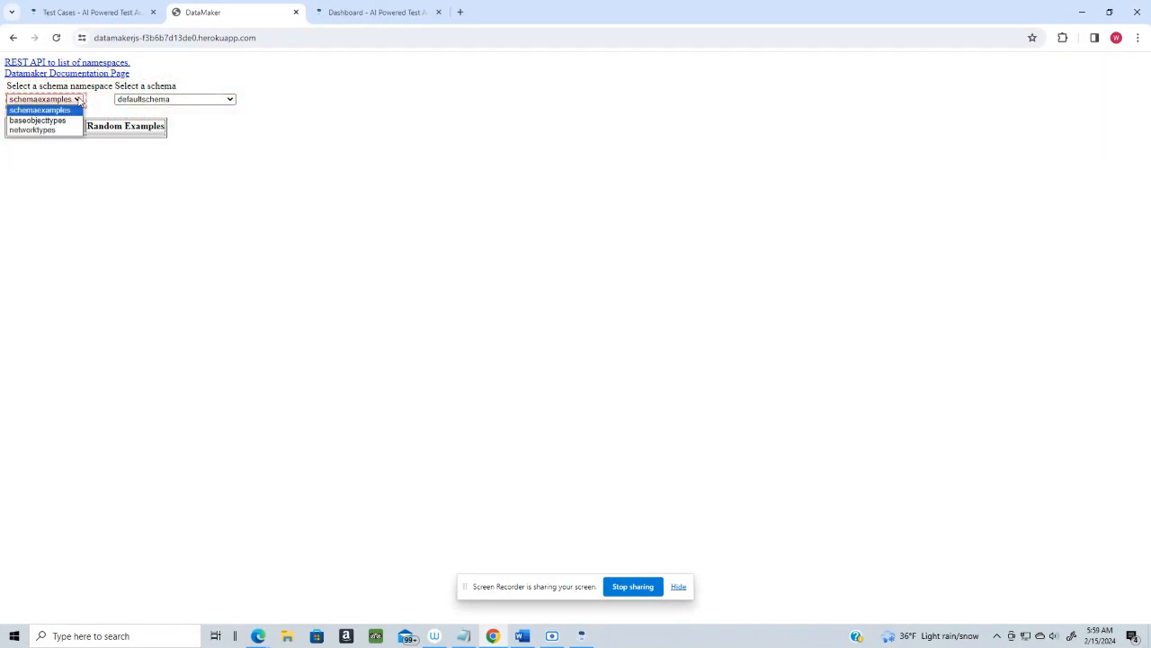
click(25, 130)
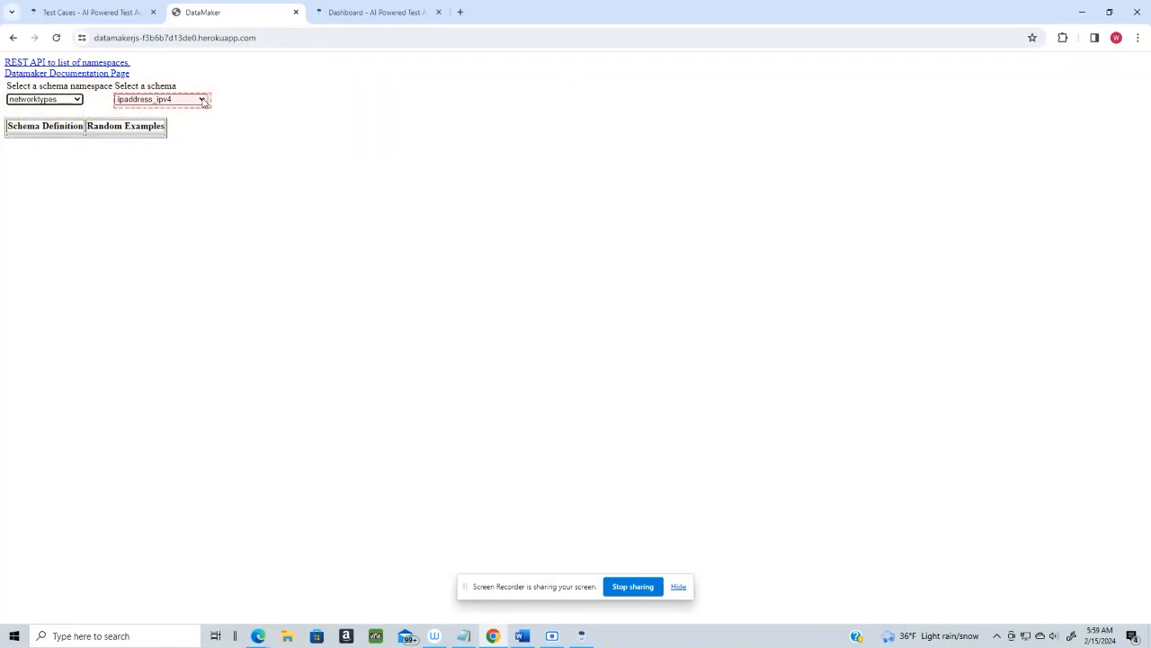
click(203, 101)
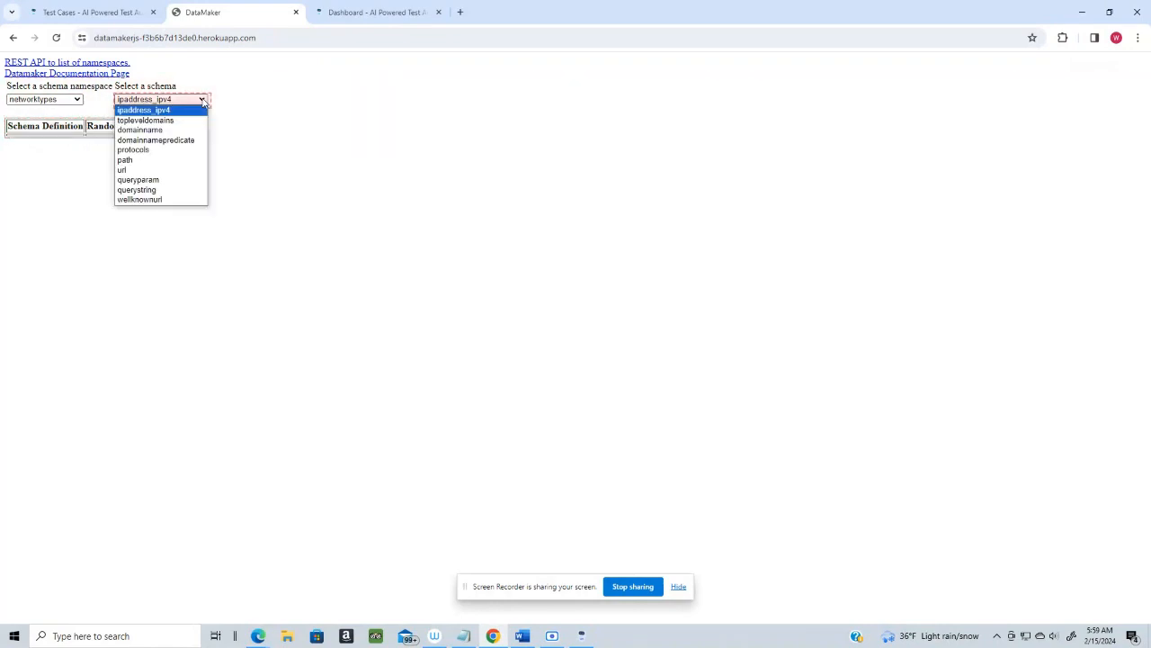
click(129, 172)
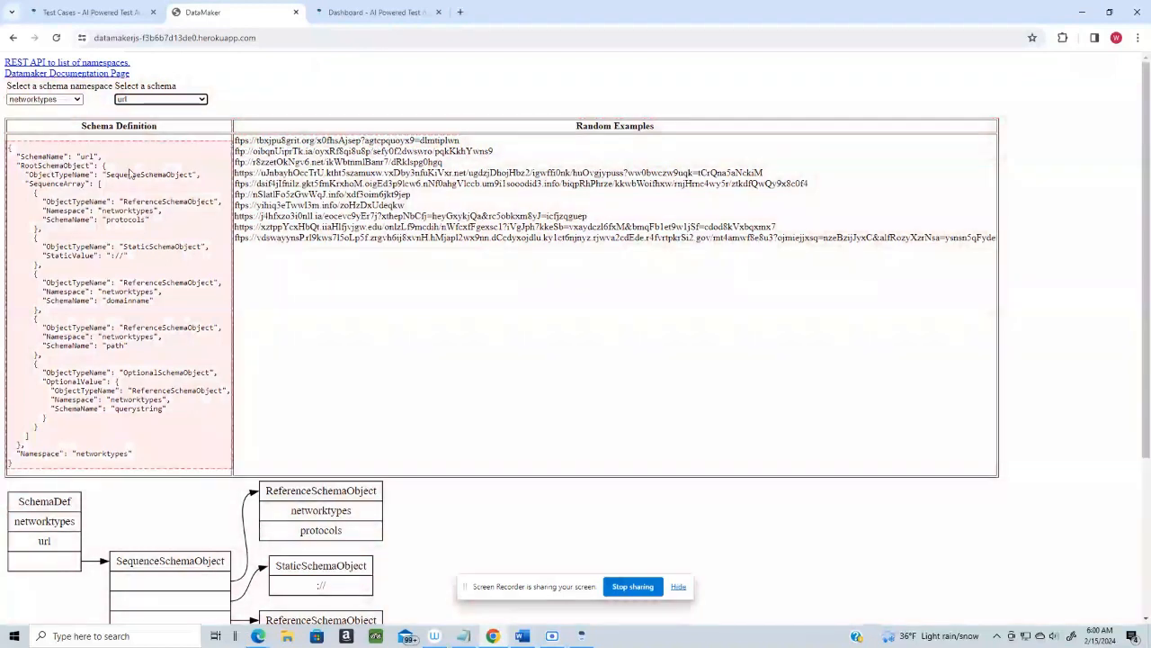
Record interactions with the url schema definition and the diagram's networktypes label above domainname, and check the captured steps in ContextQA
click(92, 187)
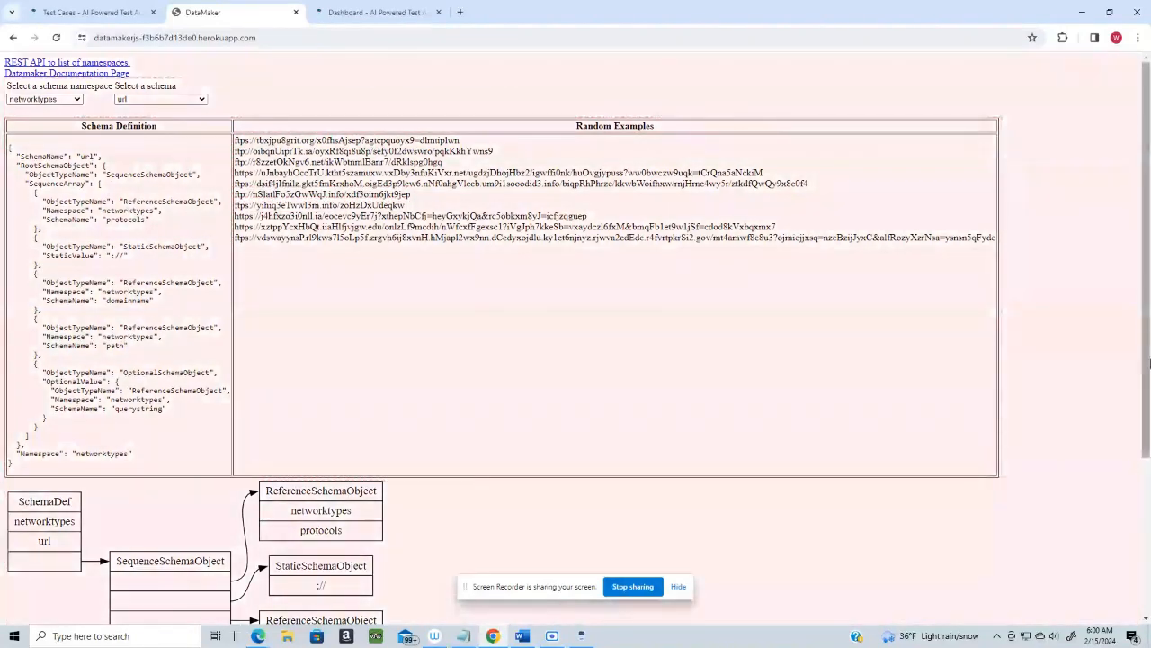
scroll(1149, 378, down, 2)
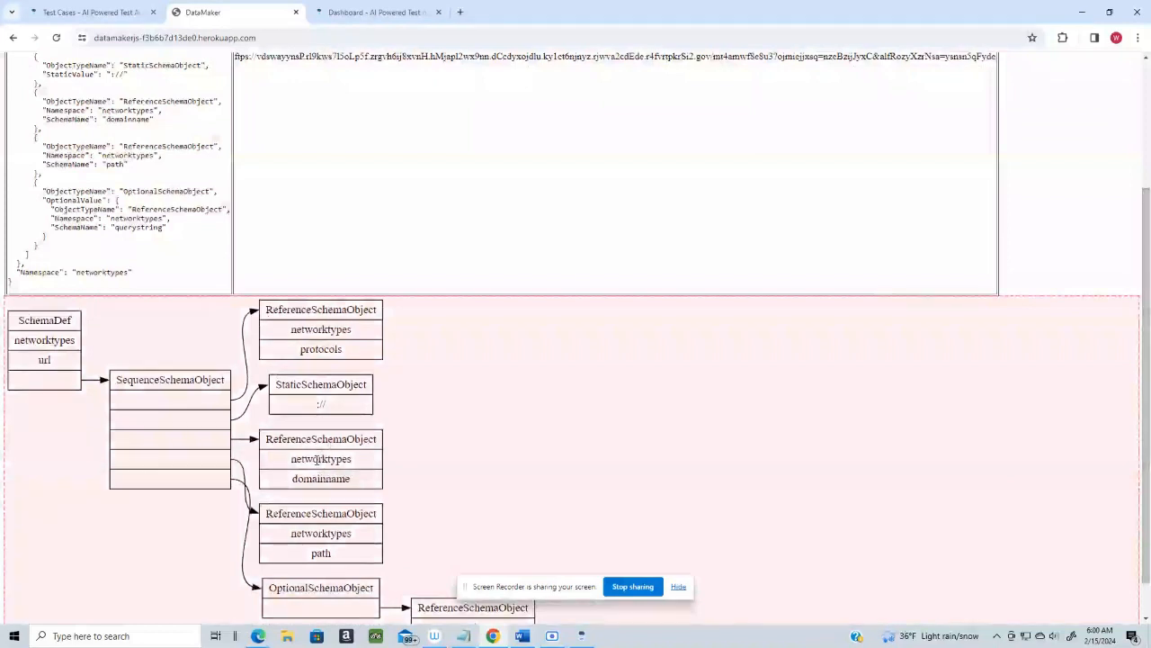
double_click(317, 459)
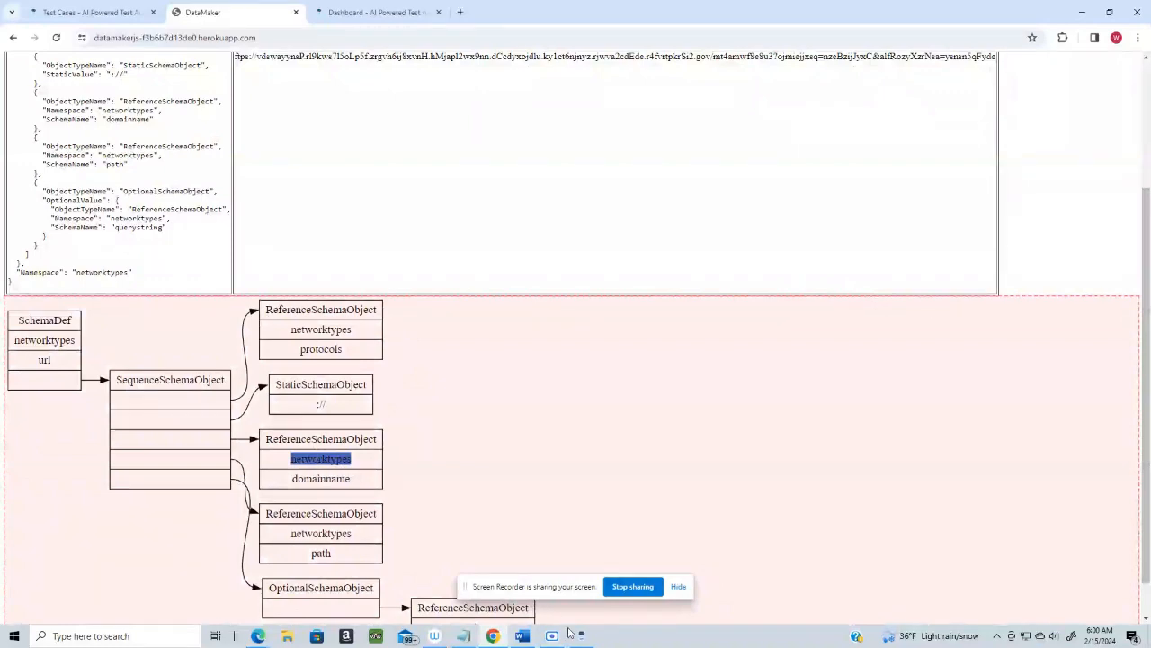
mouse_move(583, 639)
click(581, 589)
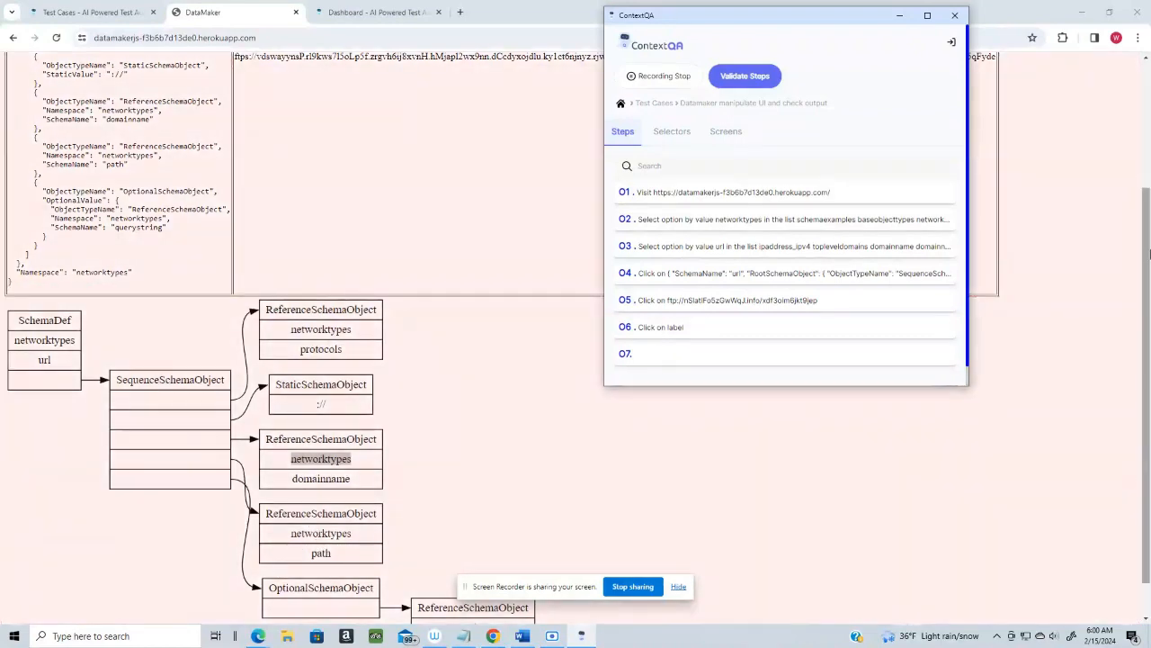
Switch the schema to wellknownurl and record an interaction with the ftp://facebook random example
drag(1149, 254, 1147, 101)
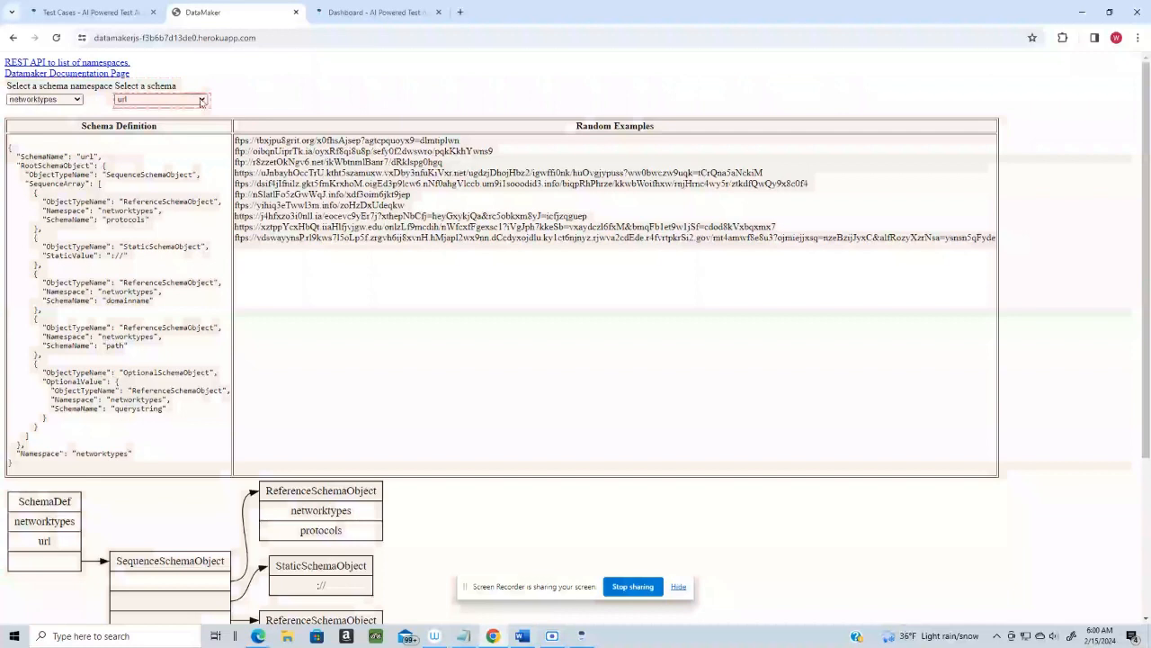
click(201, 100)
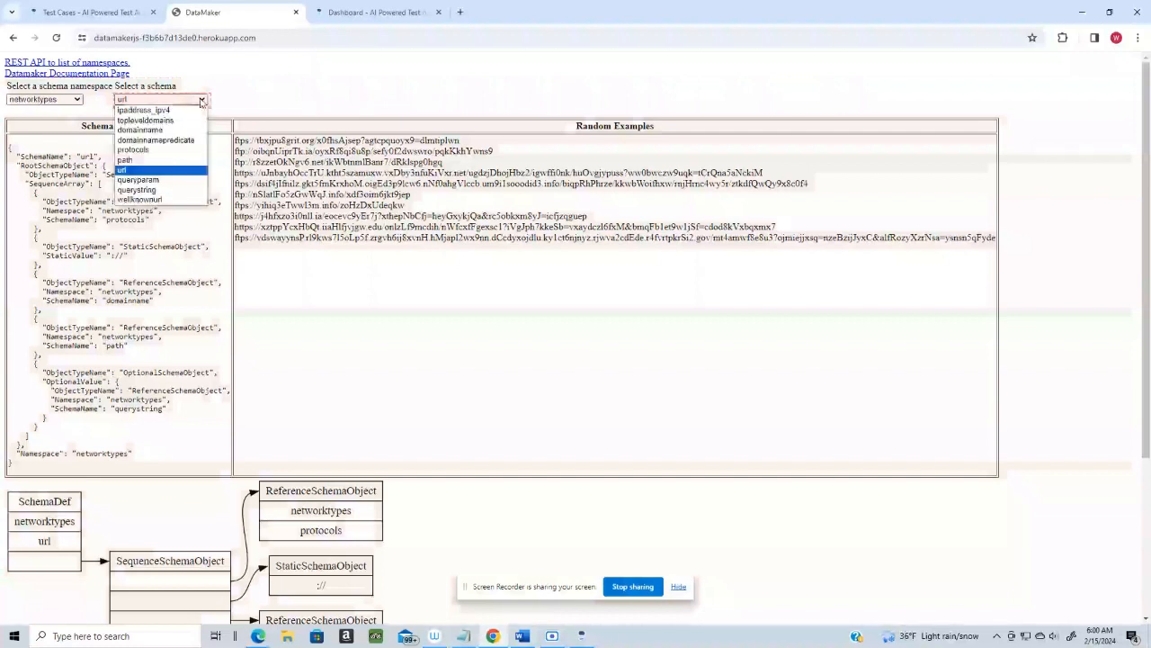
click(140, 200)
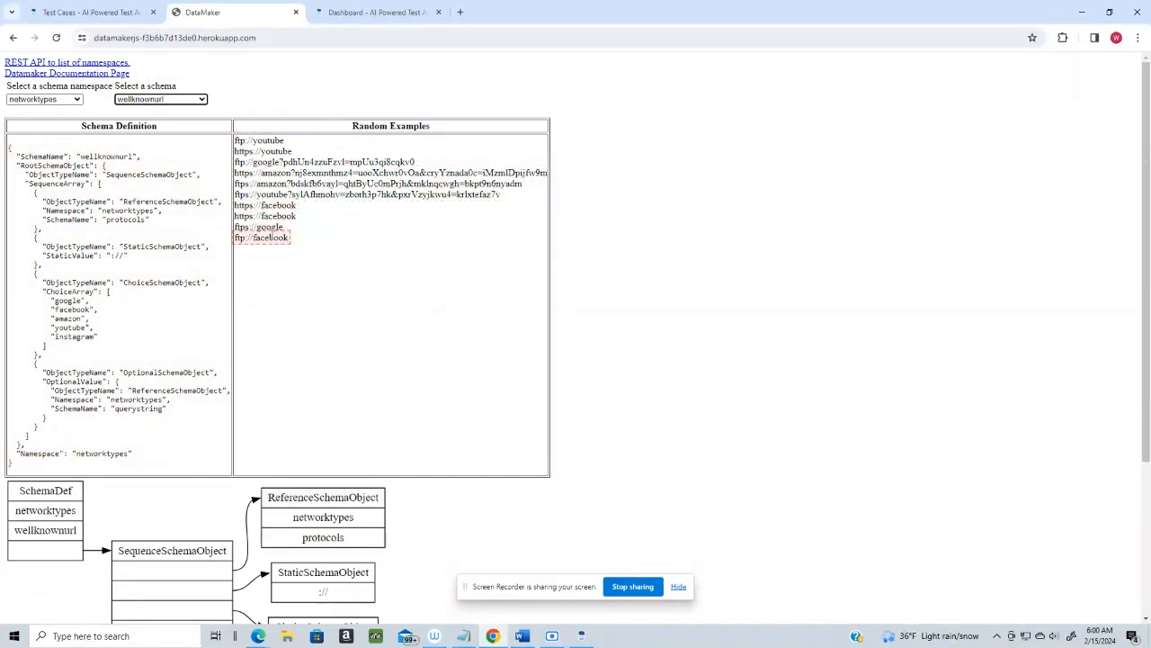
click(272, 237)
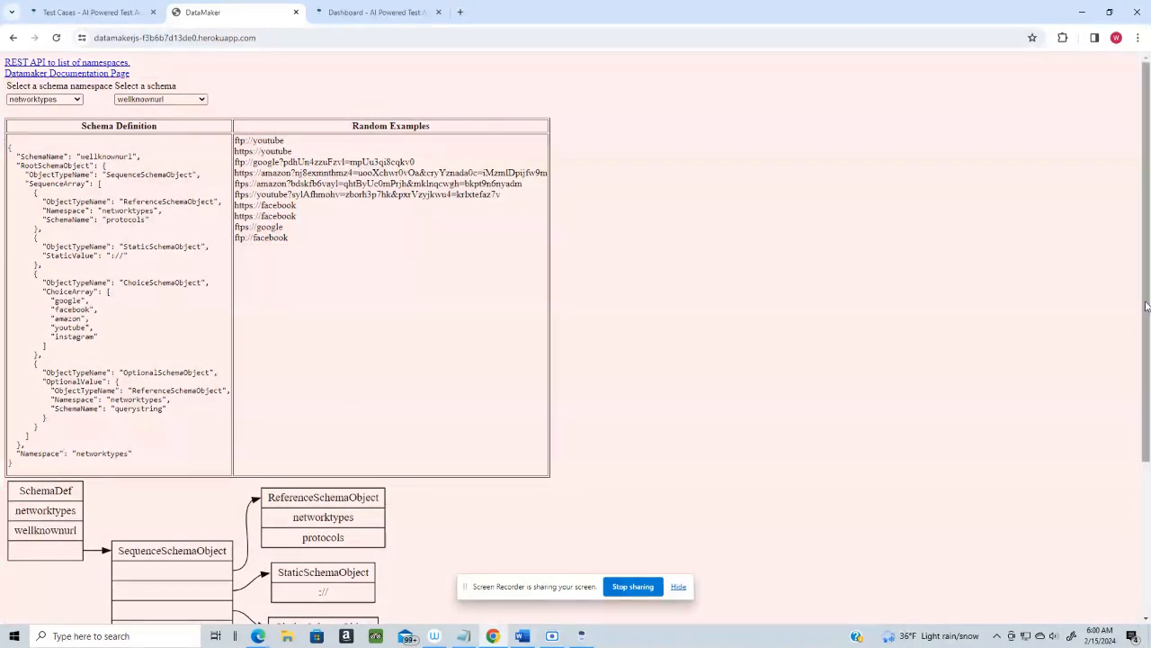
drag(1146, 302, 1149, 477)
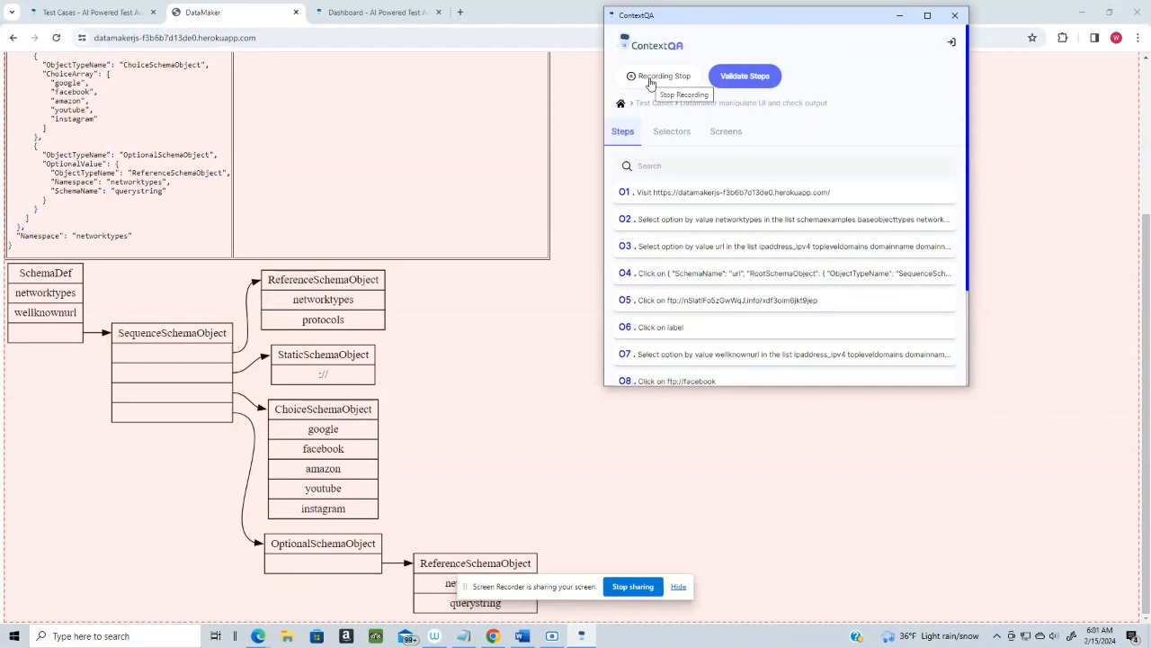
Stop the recording, save the test steps and validate them in a taller ContextQA window
click(652, 84)
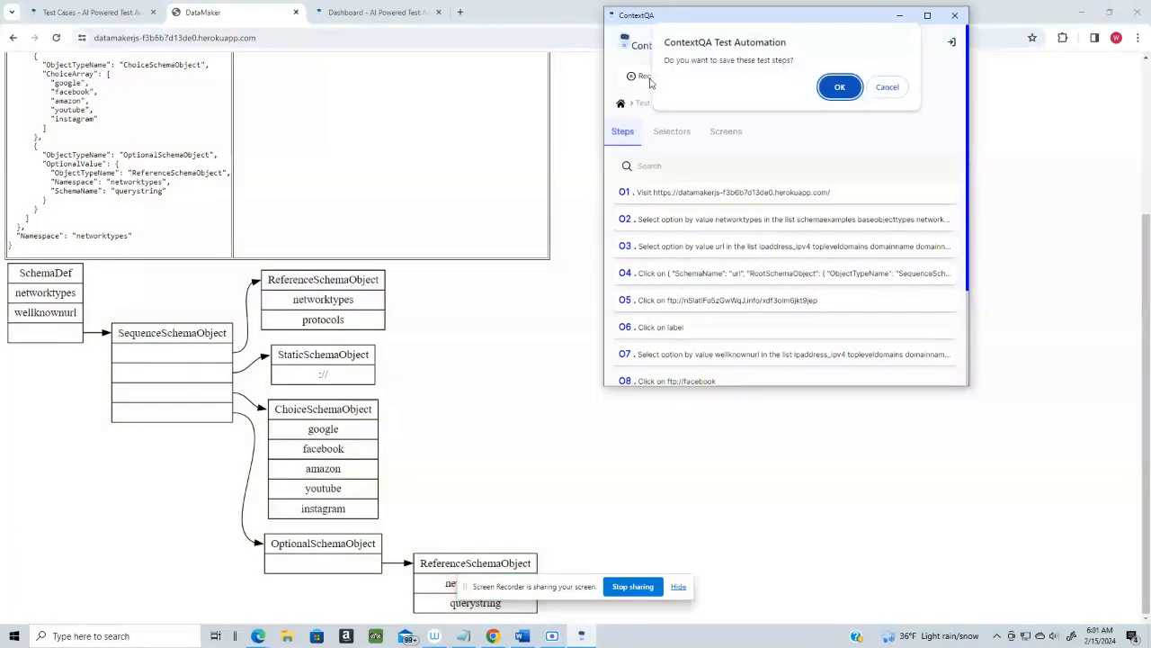
click(841, 88)
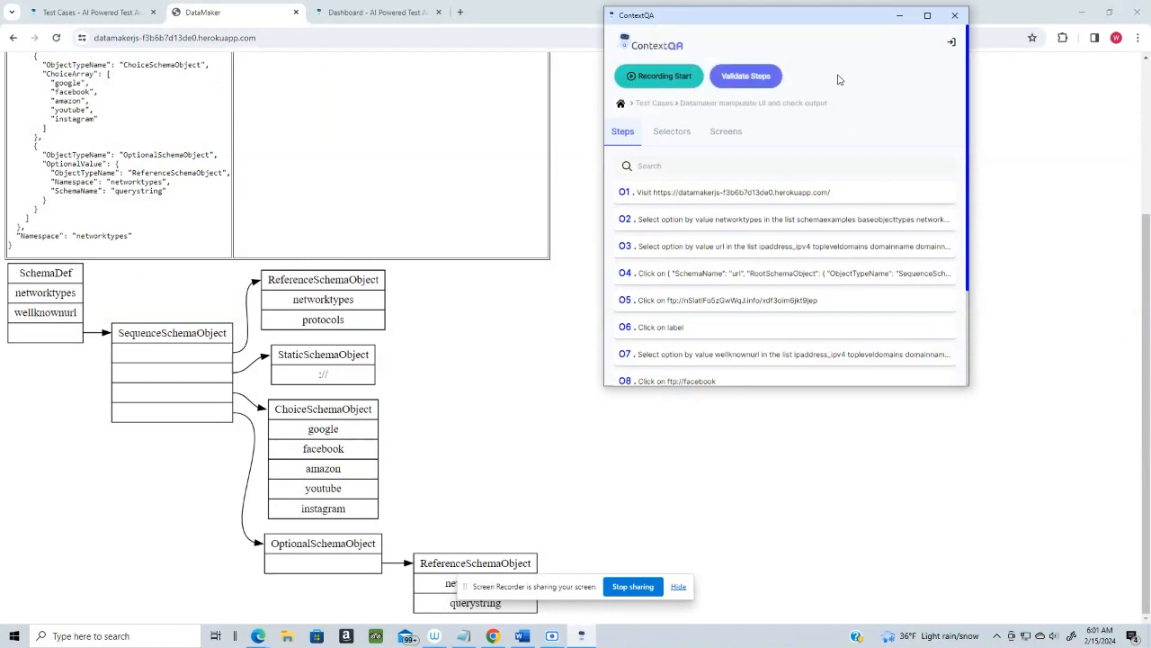
click(751, 80)
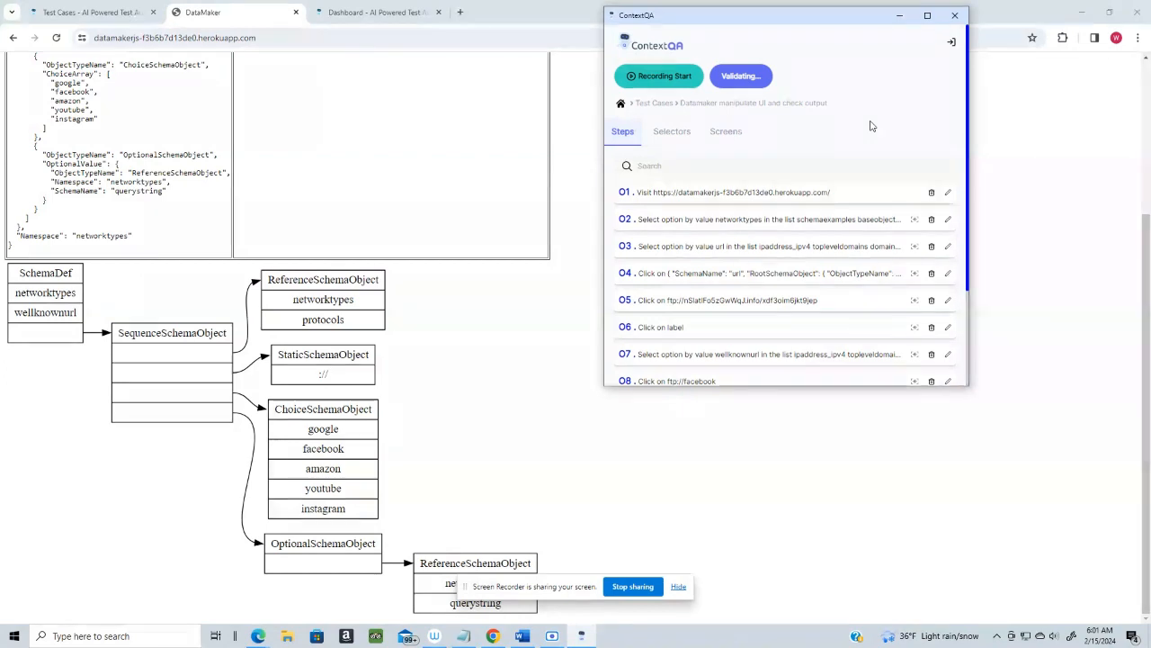
drag(809, 386, 824, 512)
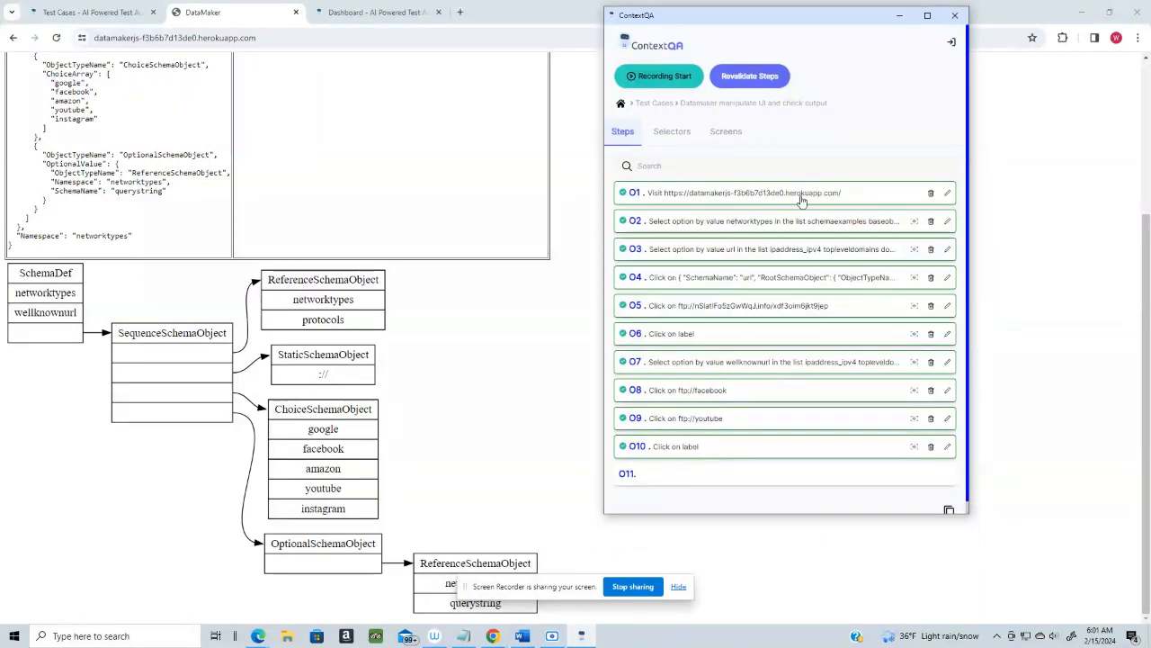
Review the test case's recorded screen URL and the full table of selector labels in ContextQA
click(733, 135)
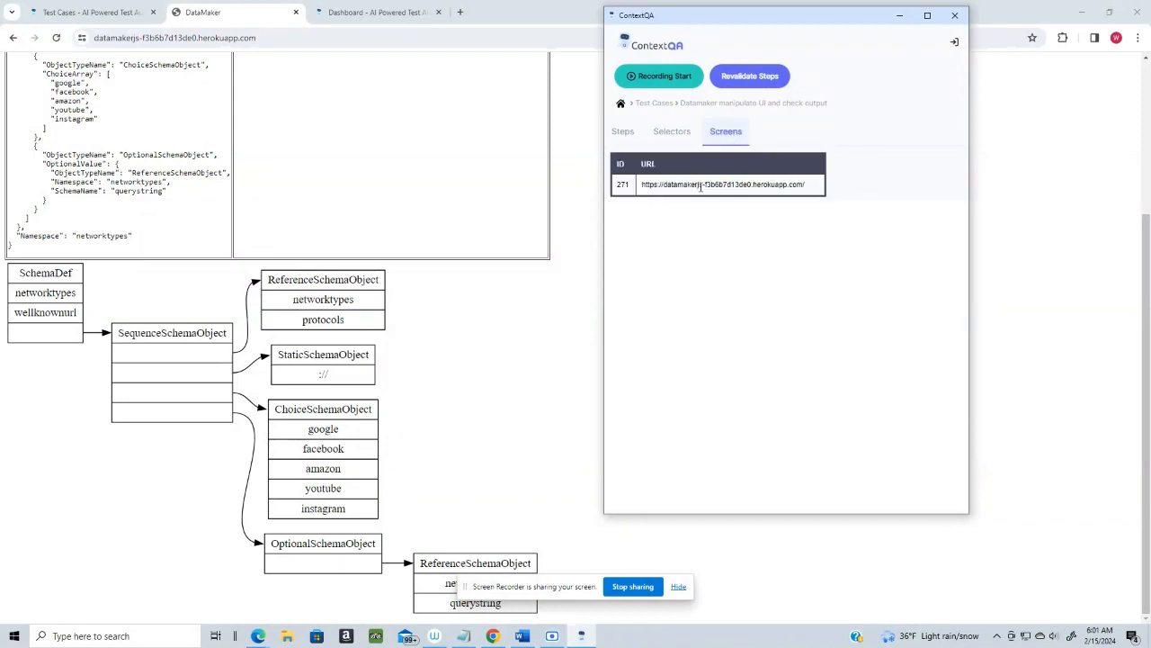
click(681, 135)
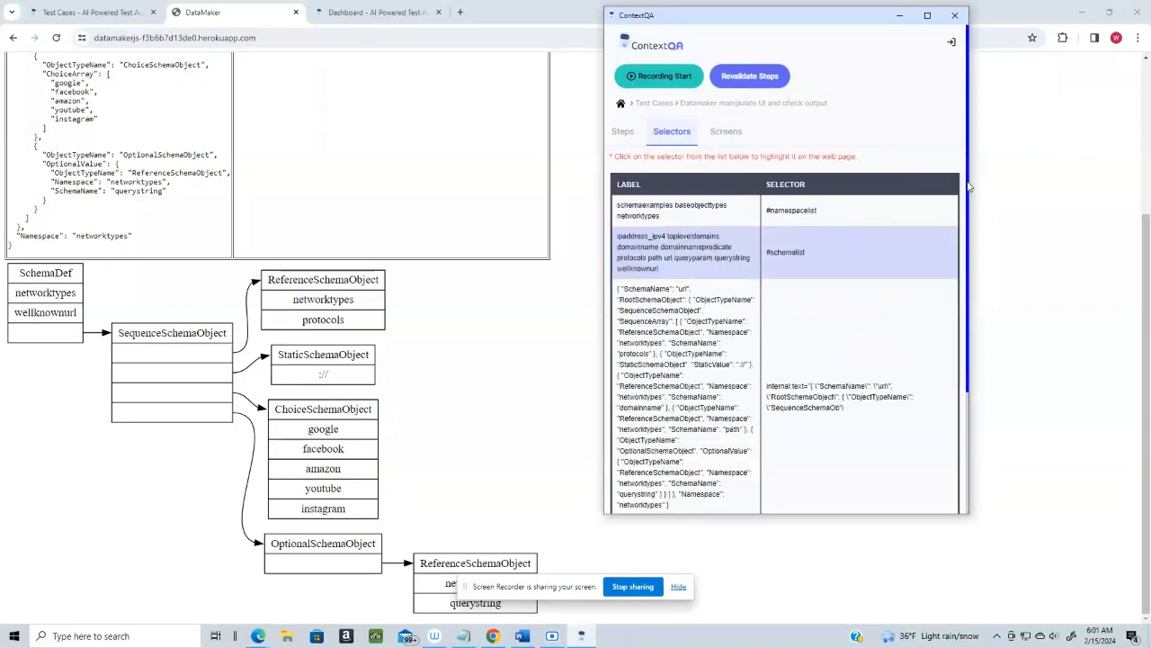
drag(969, 186, 971, 241)
scroll(968, 312, down, 1)
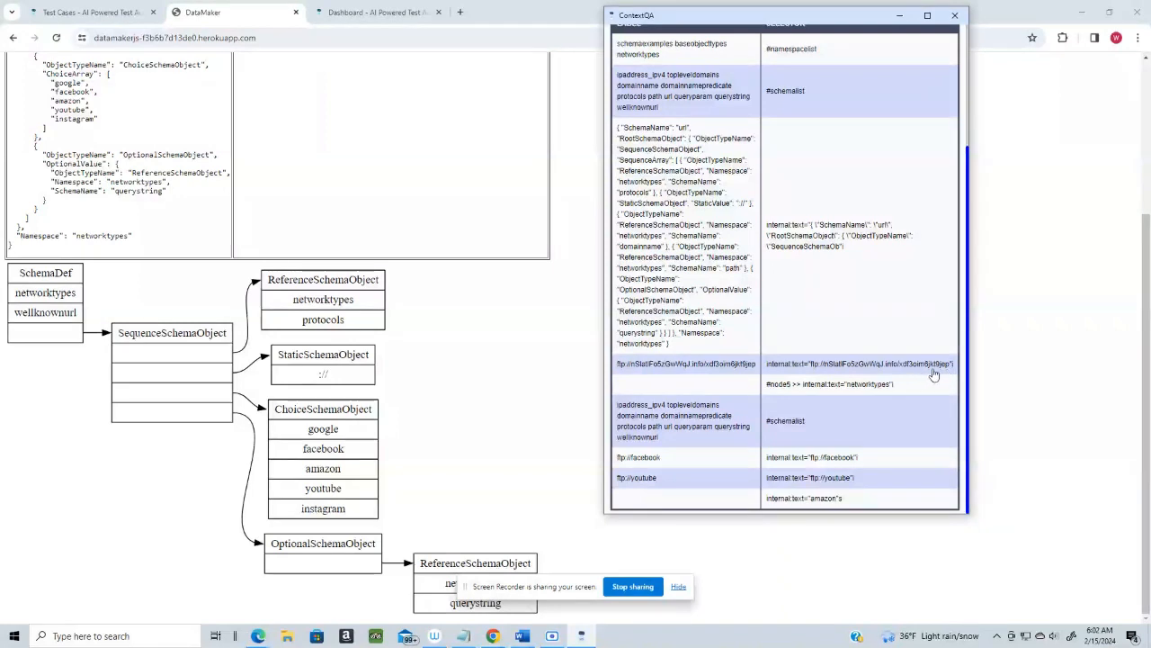
Widen, move and narrow the ContextQA window to examine how the selectors table responds to its width
drag(971, 367, 1045, 369)
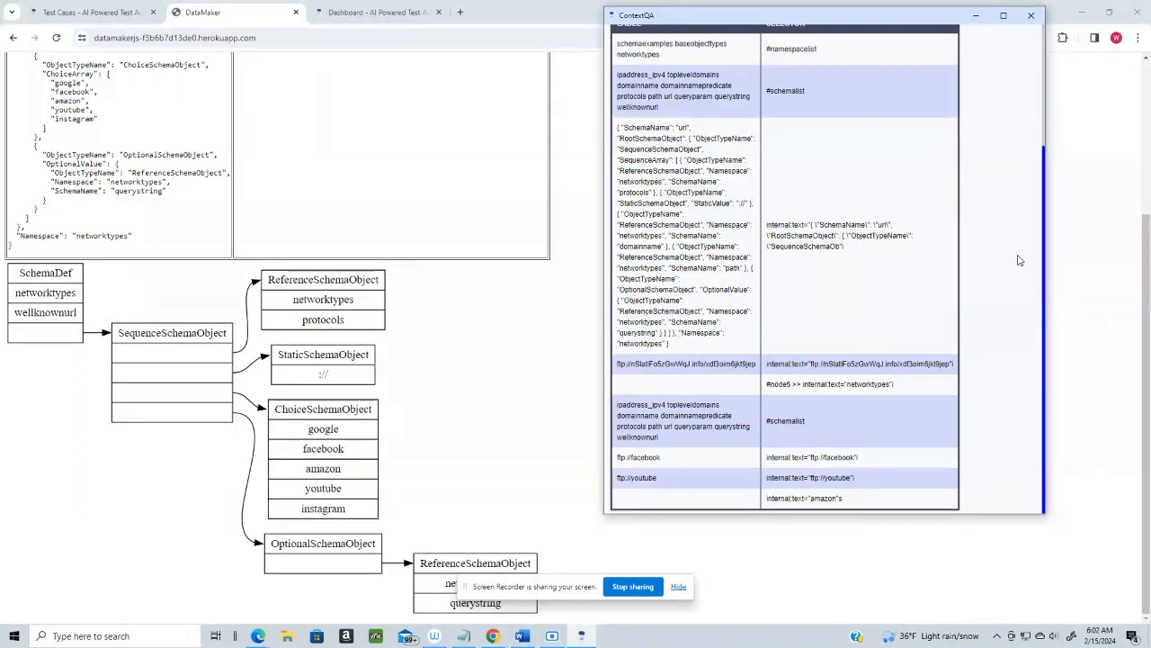
drag(1044, 251, 1009, 246)
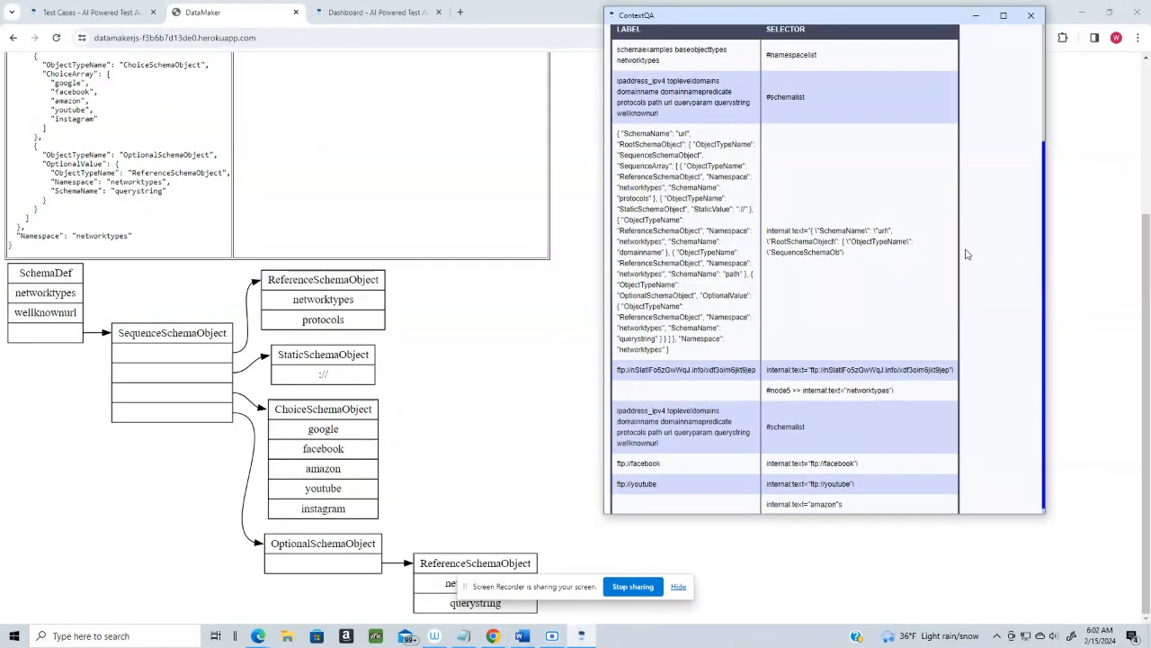
scroll(967, 254, down, 1)
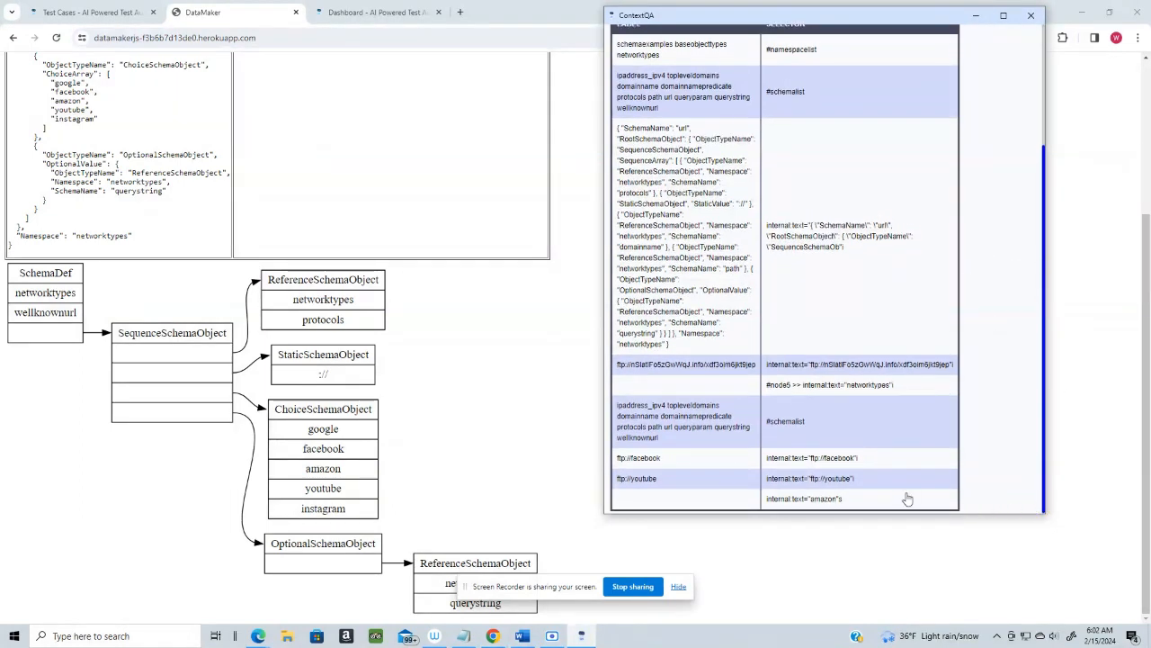
drag(871, 19, 873, 45)
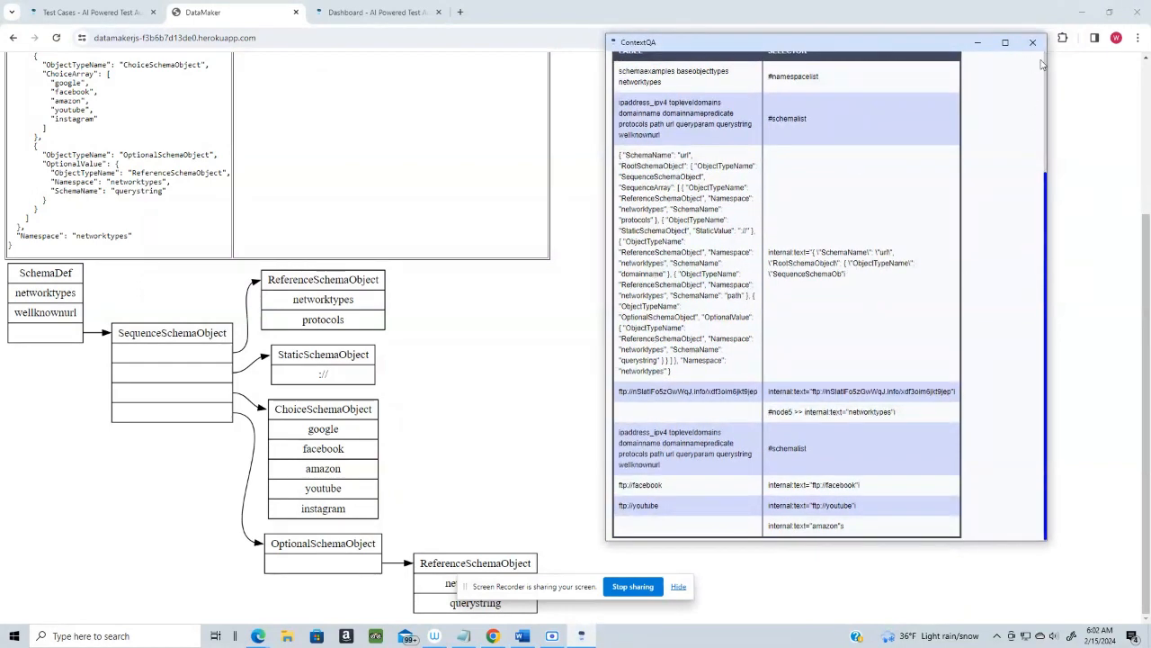
drag(1050, 61, 994, 164)
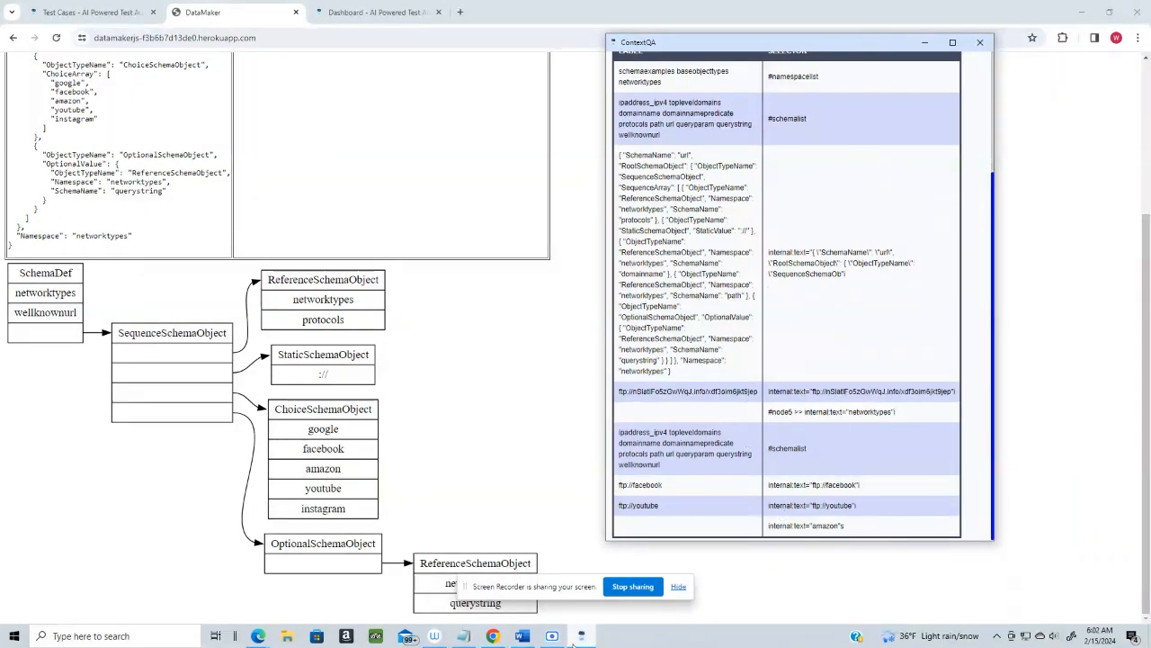
In Word, add a session ISSUE note that the ContextQA extension's selectors tab does not resize, and return to the extension window
click(525, 636)
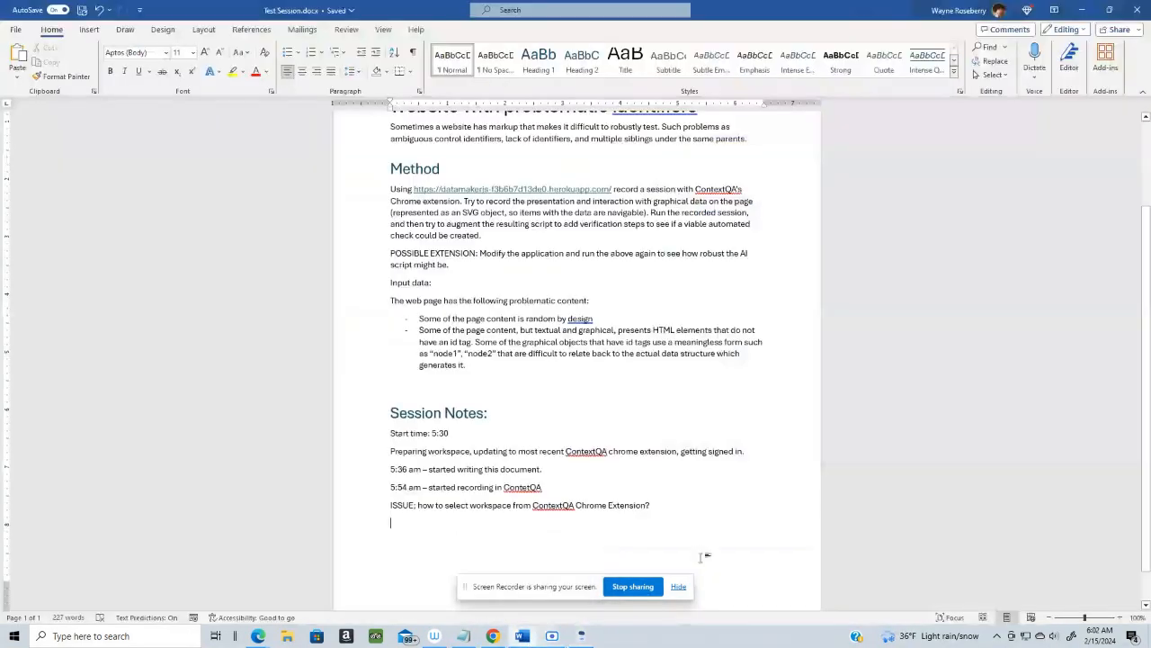
key(alt+Tab)
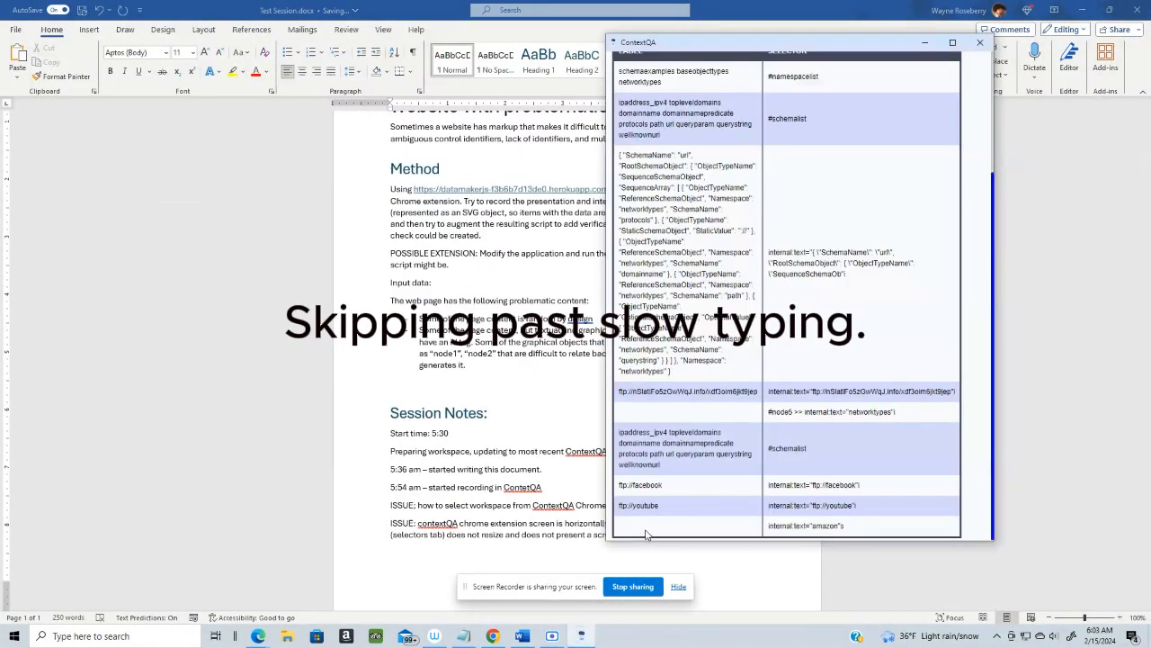
Narrow and widen the ContextQA window again and highlight the url schema row to examine the selectors table's text layout
mouse_move(995, 335)
mouse_down()
mouse_move(890, 334)
mouse_move(1035, 336)
mouse_move(963, 335)
mouse_move(978, 335)
mouse_up()
drag(652, 198, 697, 396)
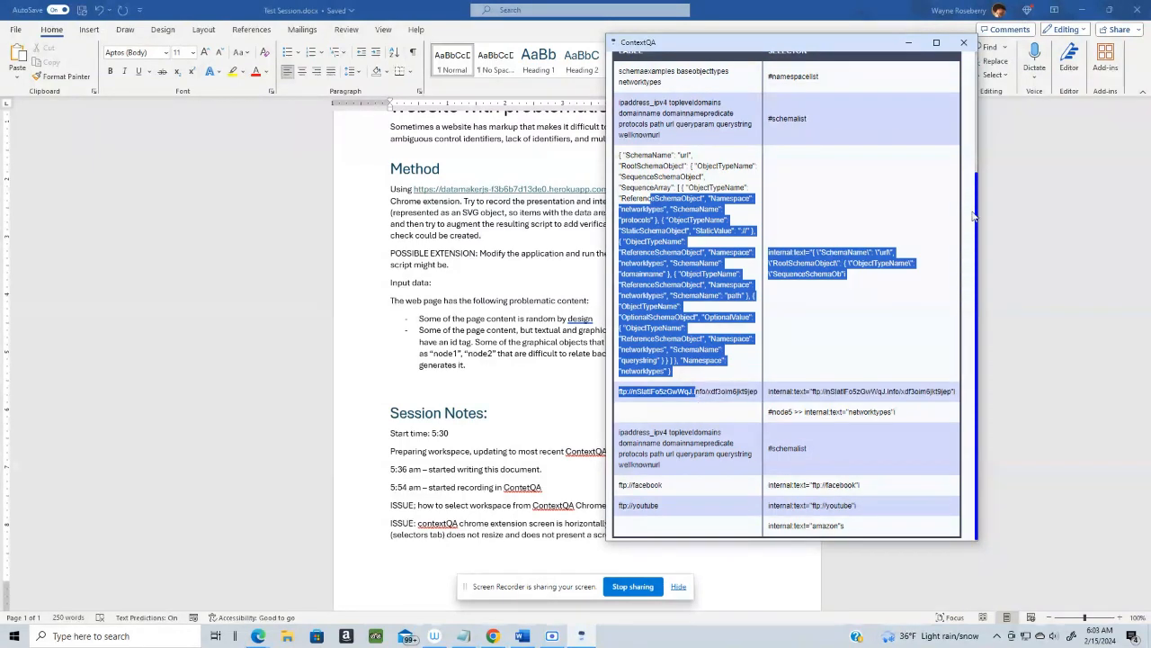
click(978, 208)
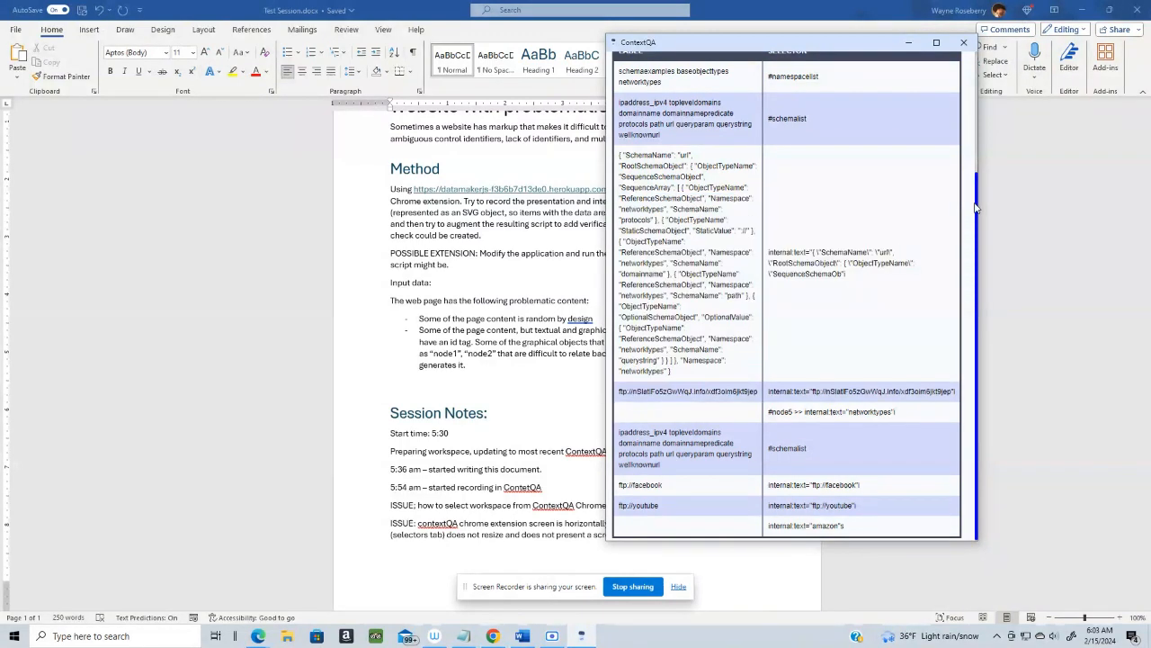
drag(979, 198, 1112, 266)
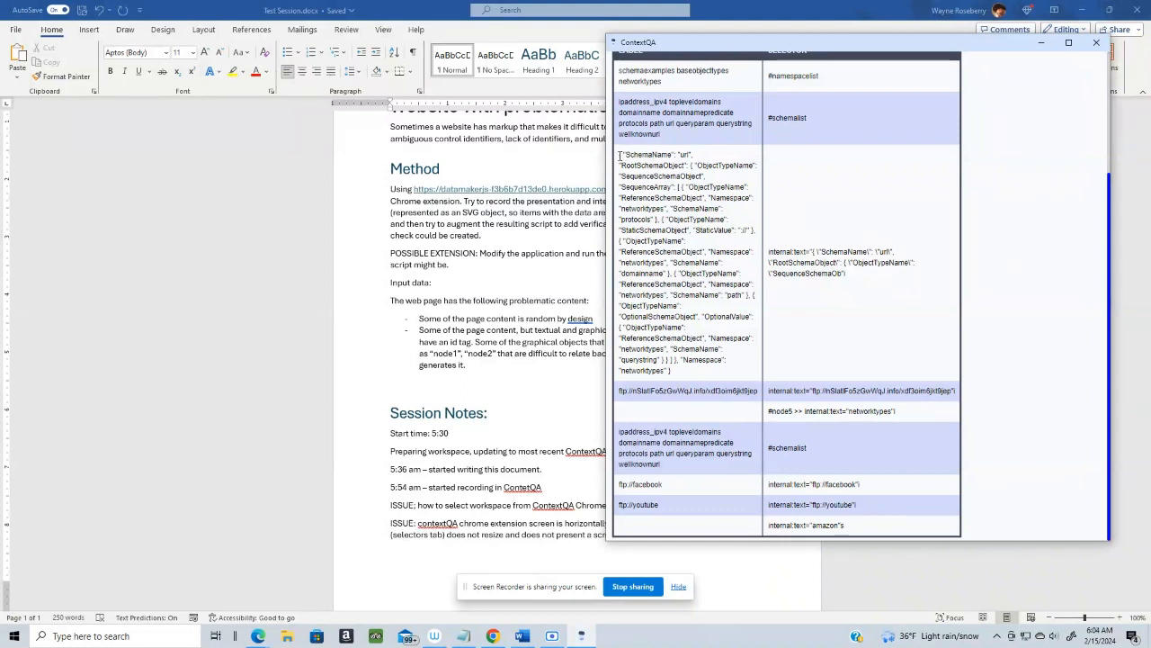
drag(620, 156, 691, 392)
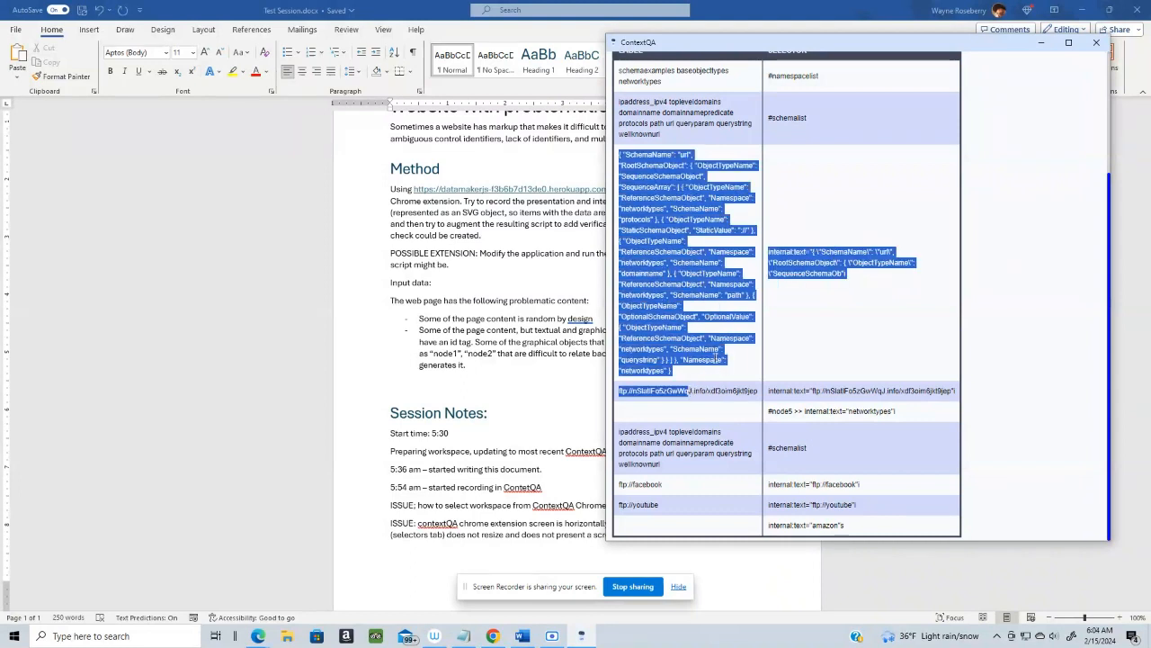
Compare the selectors listed in the ContextQA extension with the schema diagram on the DataMaker page in Chrome
click(1108, 255)
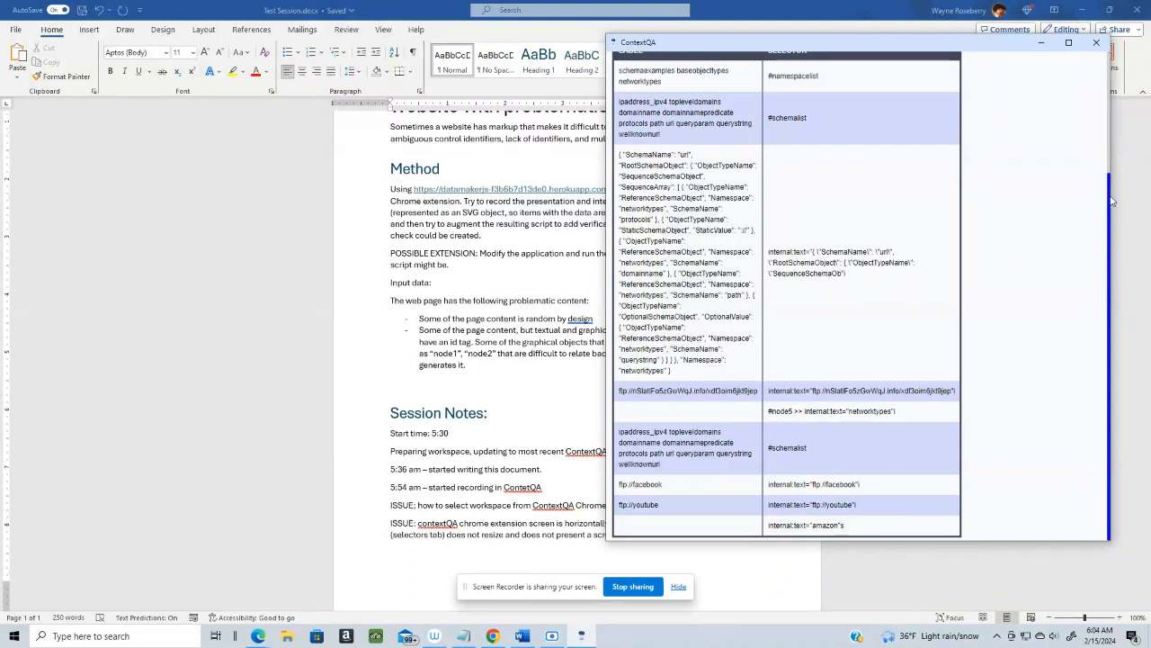
drag(1112, 201, 1121, 80)
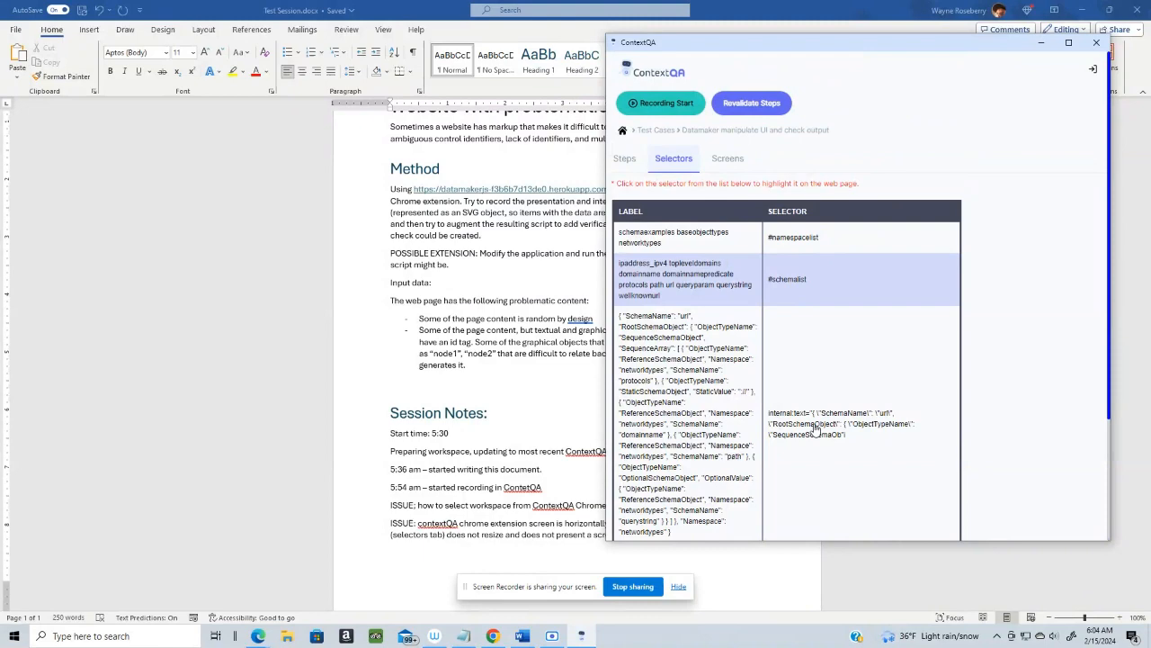
key(alt+Tab)
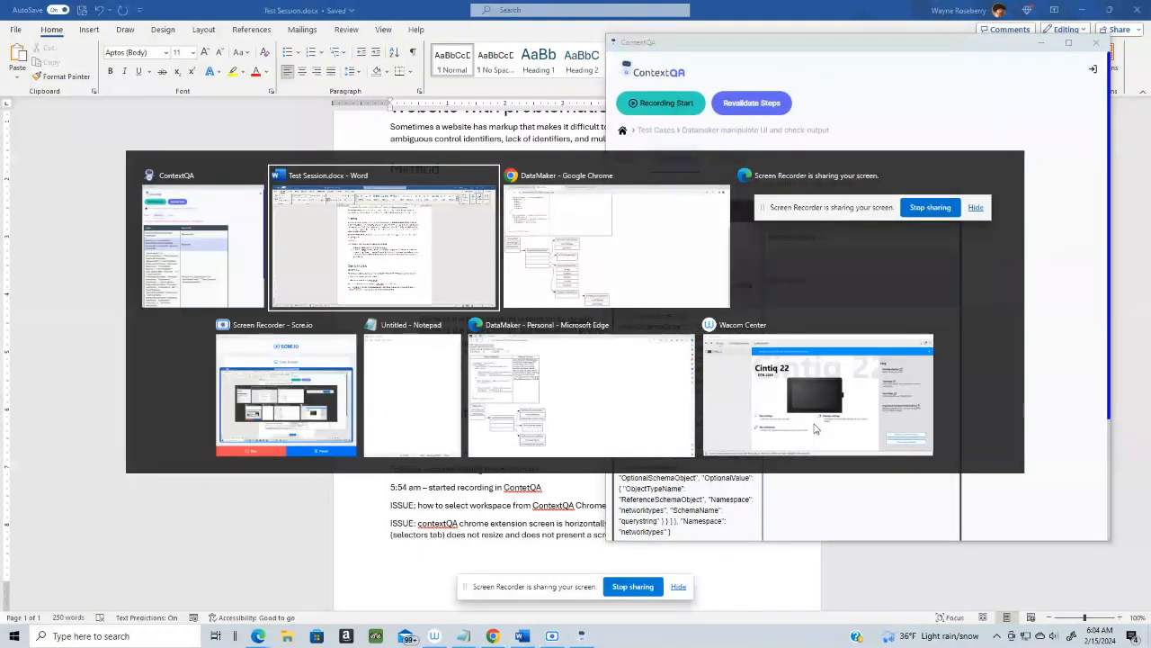
key(alt+Tab)
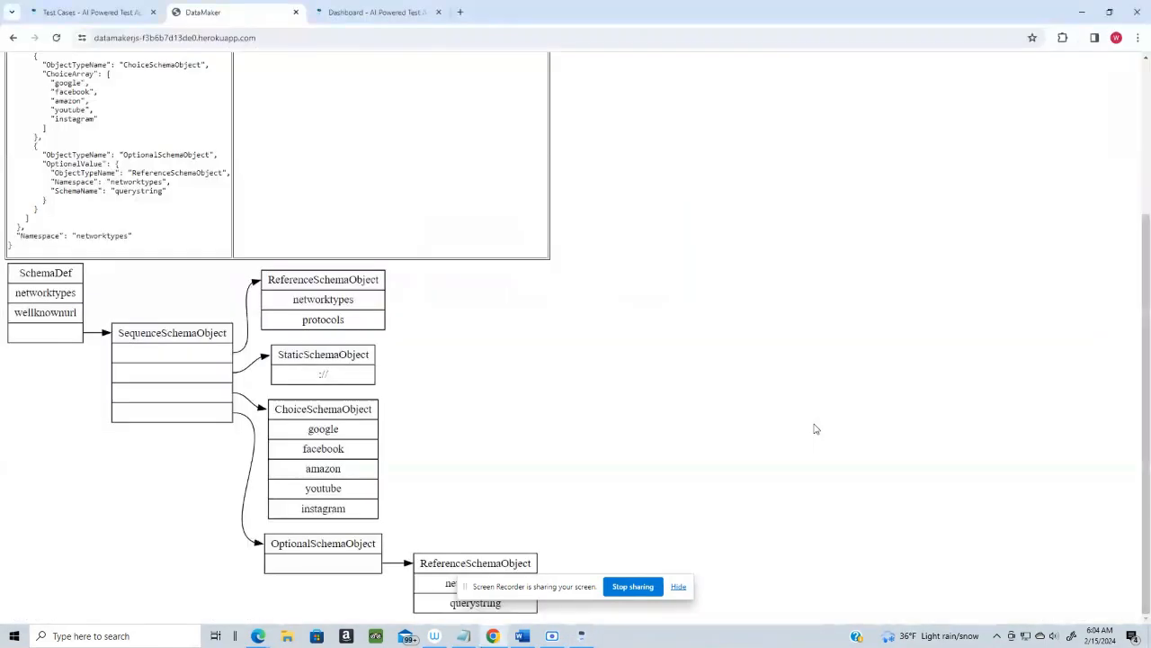
key(alt+Tab)
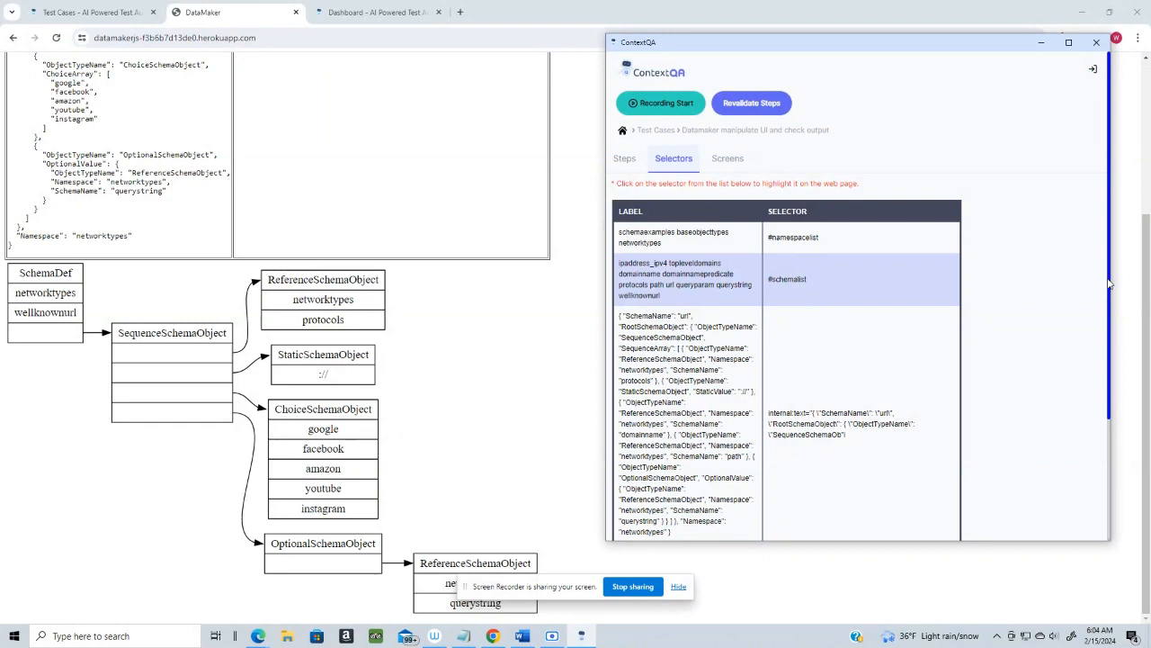
drag(1109, 283, 1114, 417)
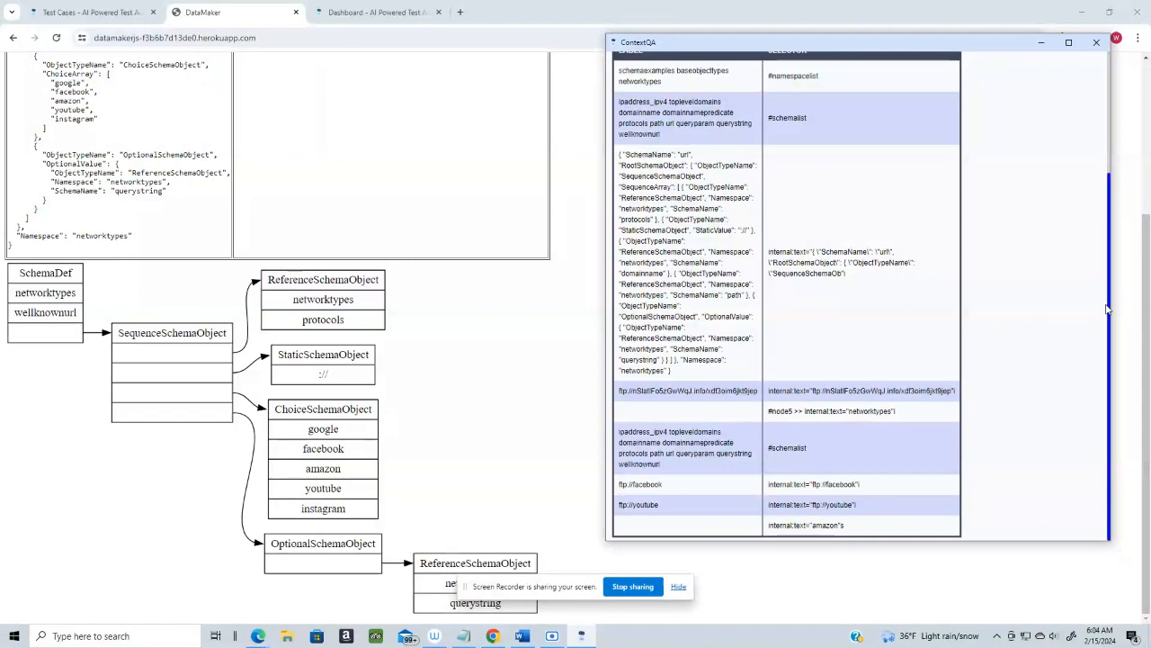
scroll(670, 238, up, 3)
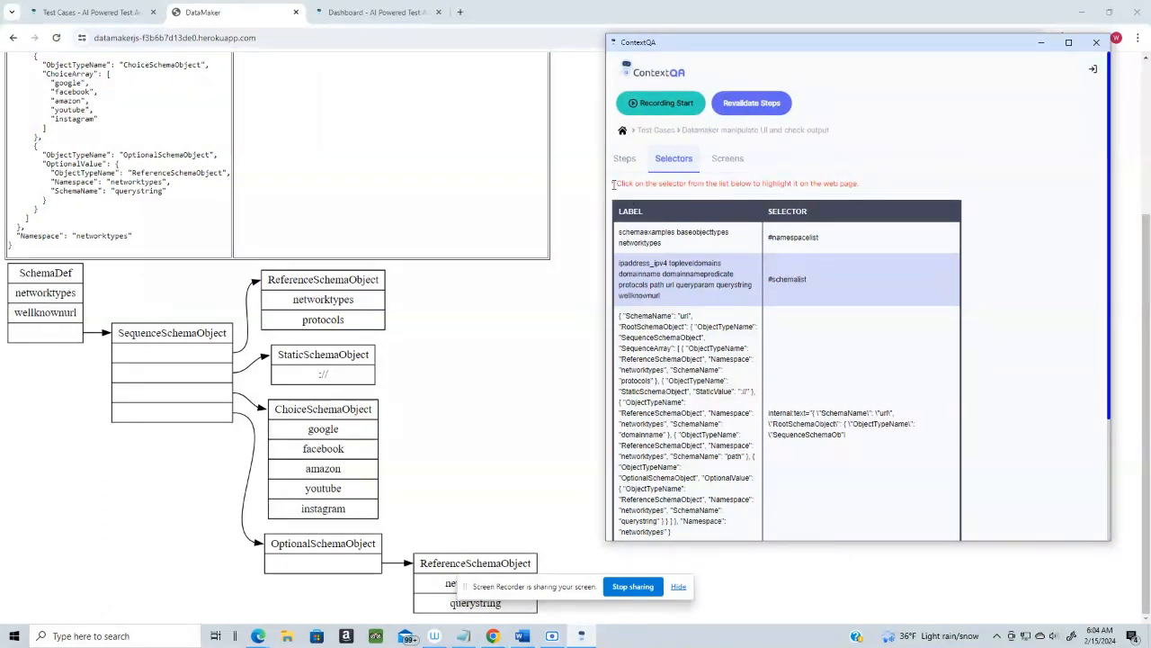
Copy the "Click on the selector from the list below" hint from ContextQA and start a new session note in Word with ISSUE: and a quotation mark
drag(613, 185, 862, 186)
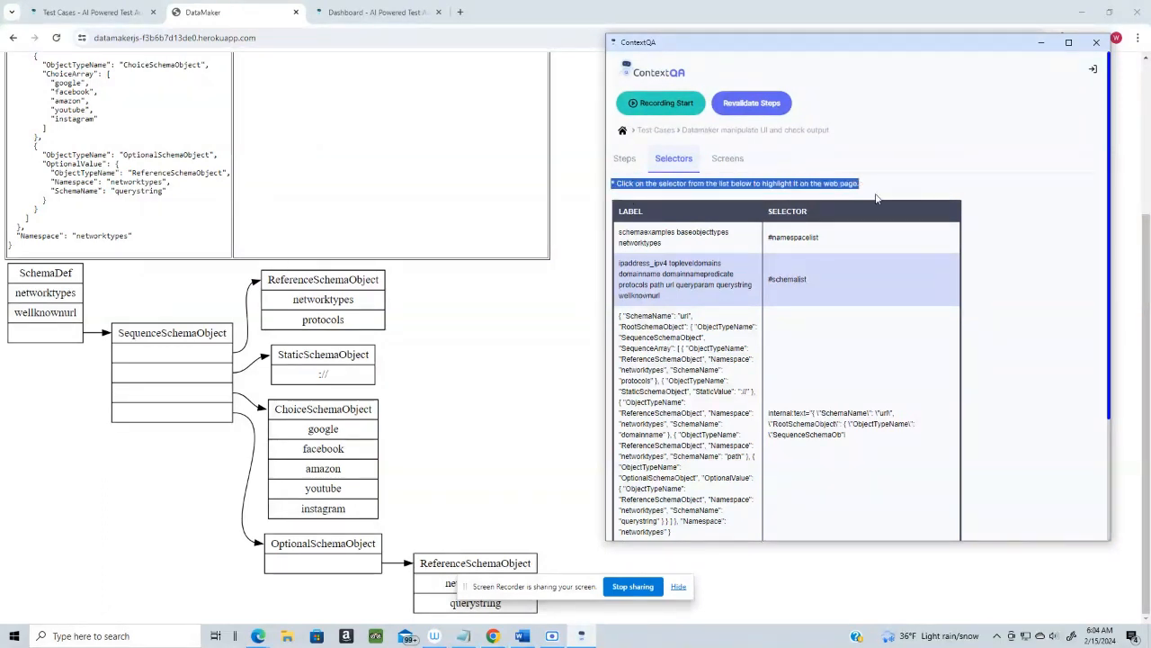
right_click(779, 185)
click(814, 200)
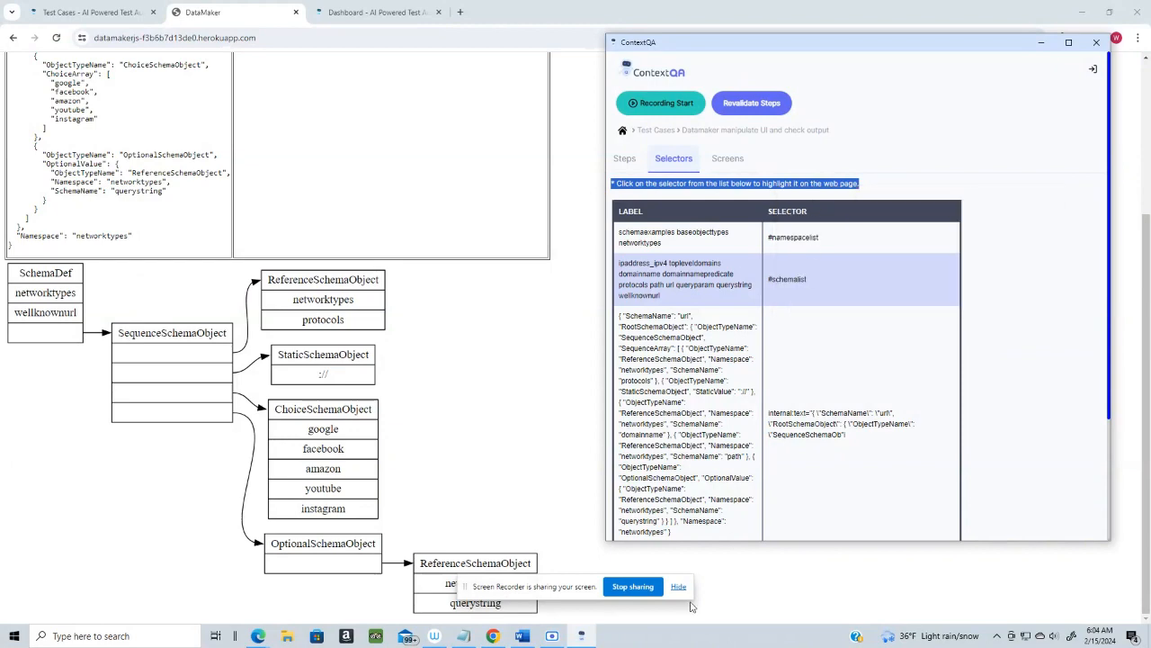
mouse_move(522, 636)
click(566, 551)
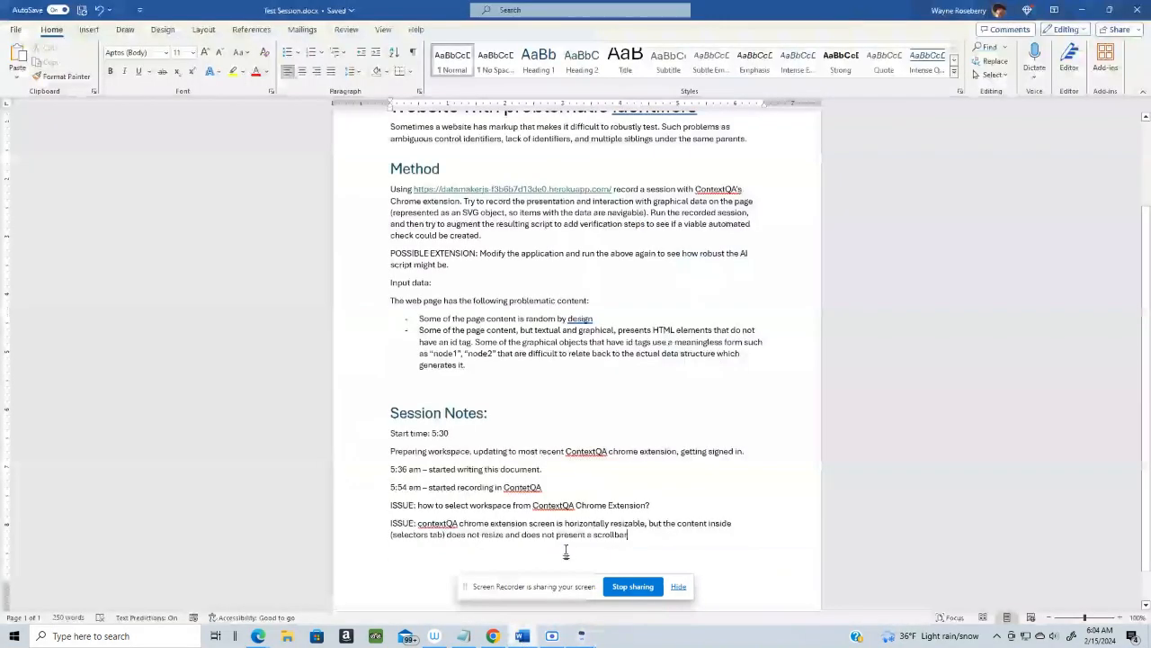
key(Return)
text(IS)
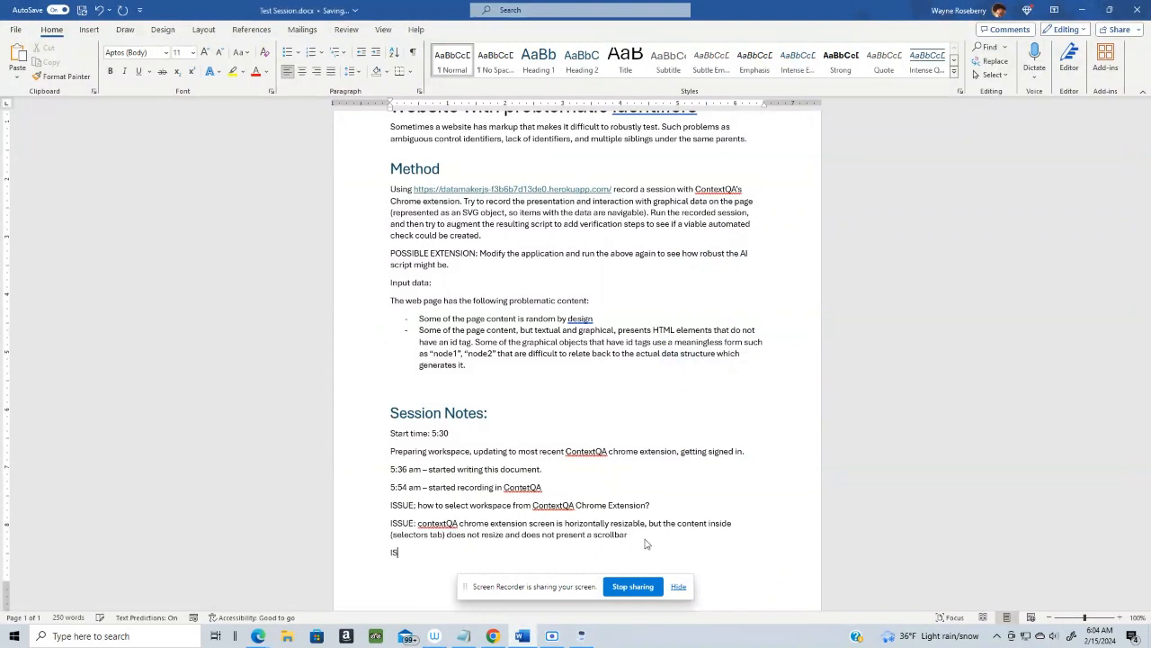
text(SUE: ")
Try to paste the copied hint into the new ISSUE note and undo the paste
key(ctrl+v)
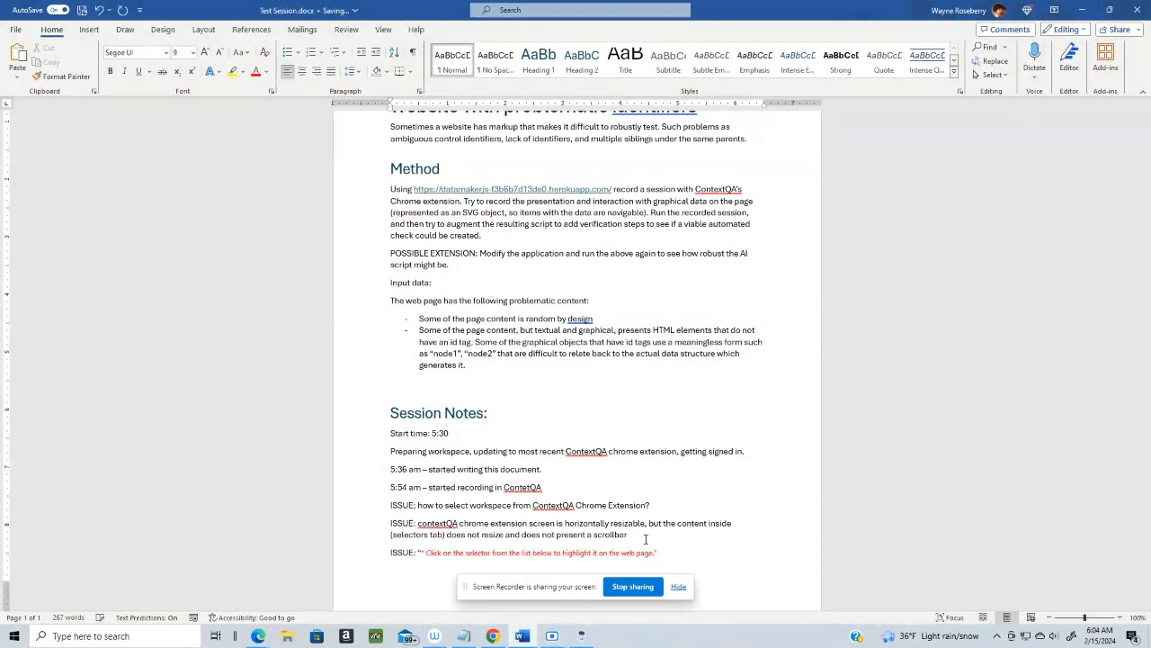
key(ctrl+z)
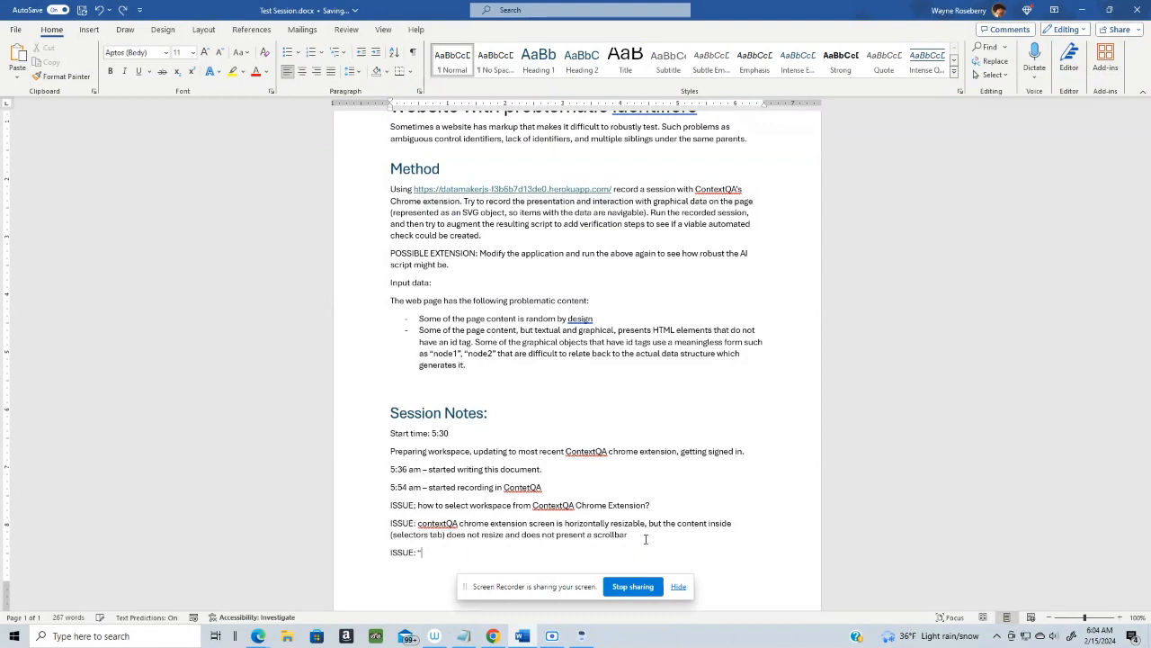
key(BackSpace)
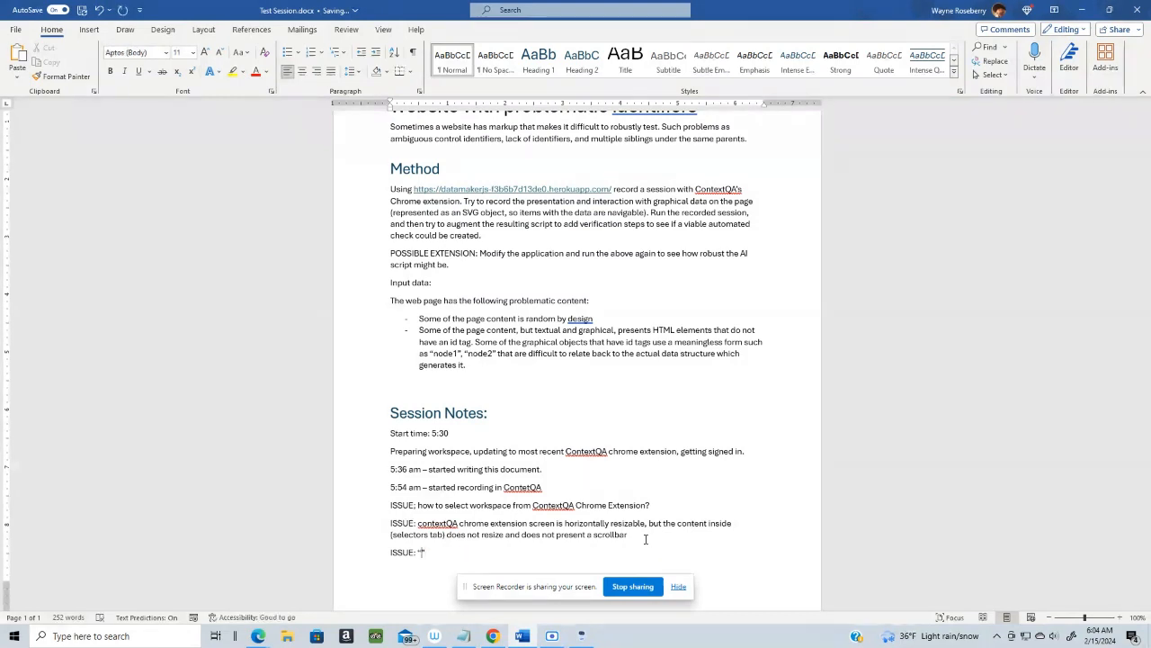
Copy the selector-highlighting hint from ContextQA again and paste it between the quotation marks of the new ISSUE note in Word
key(alt+Tab)
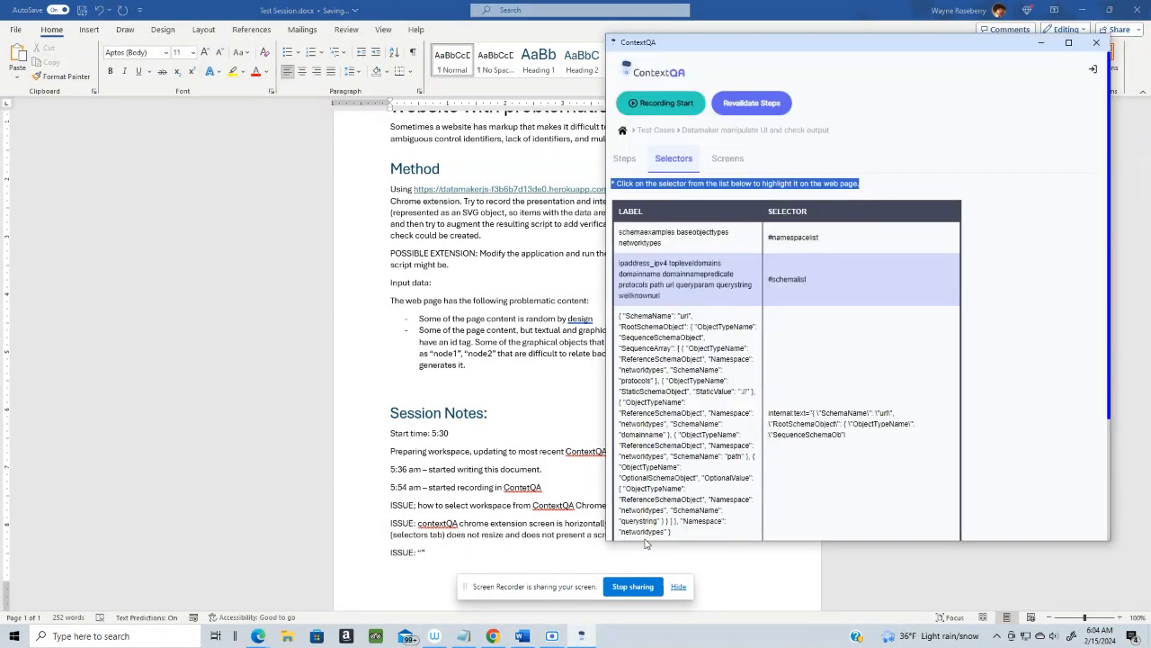
right_click(687, 185)
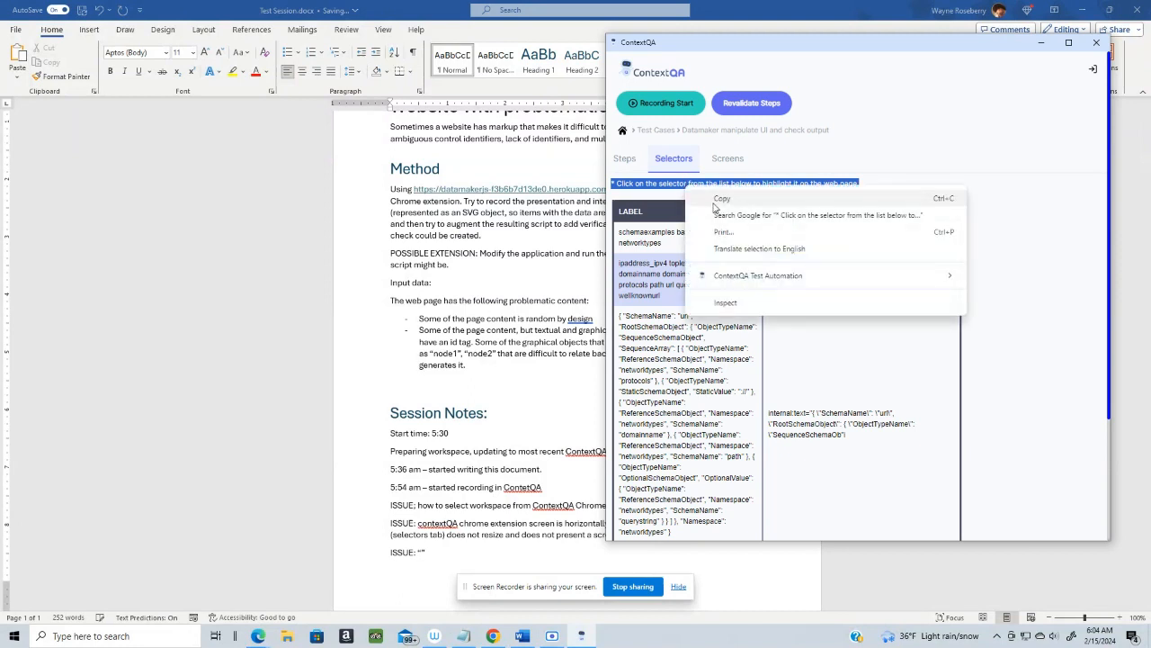
click(717, 200)
click(429, 545)
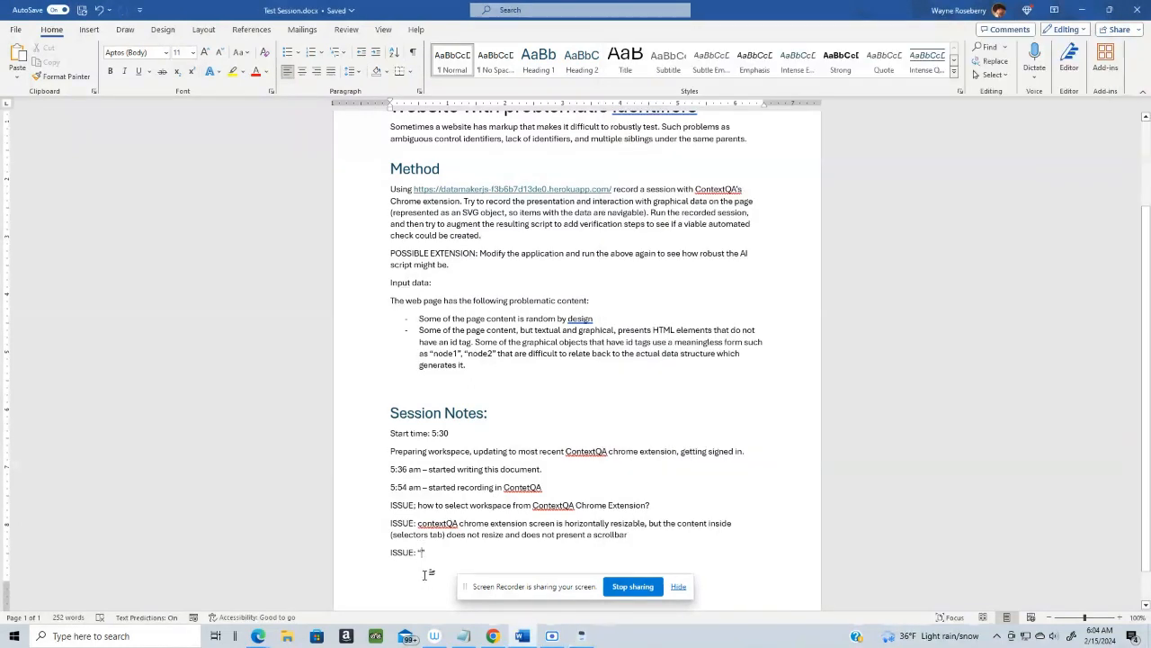
key(ctrl+v)
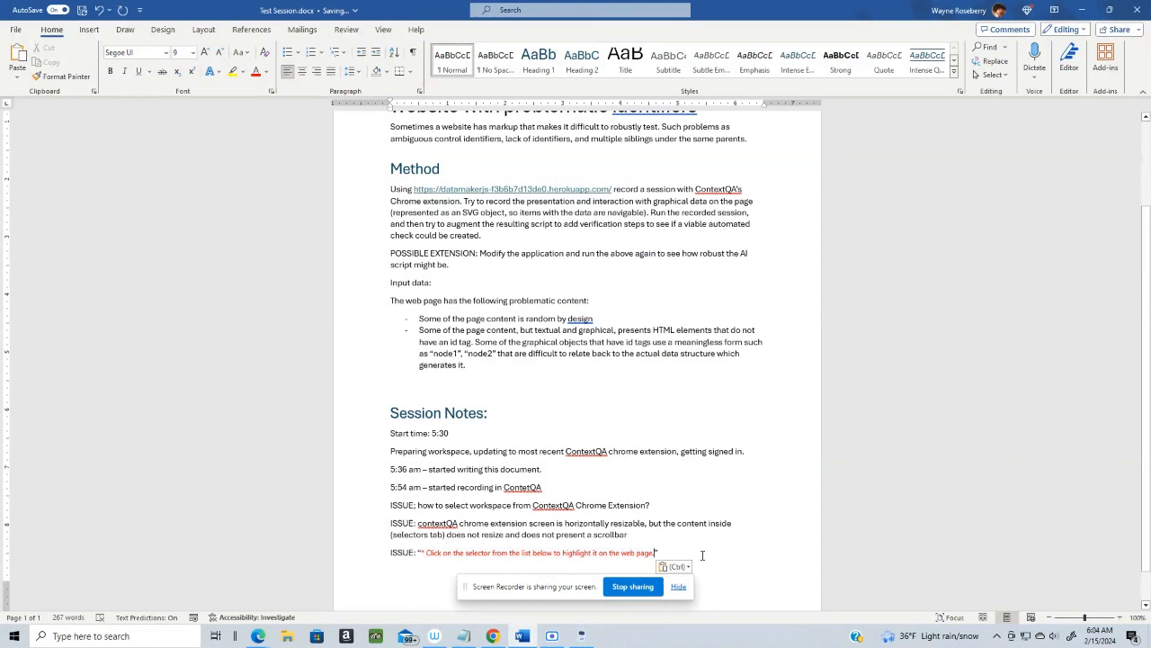
Add "- did not actually highlight the object on the web page when selected" after the quoted hint in the ISSUE note
click(703, 555)
text(- )
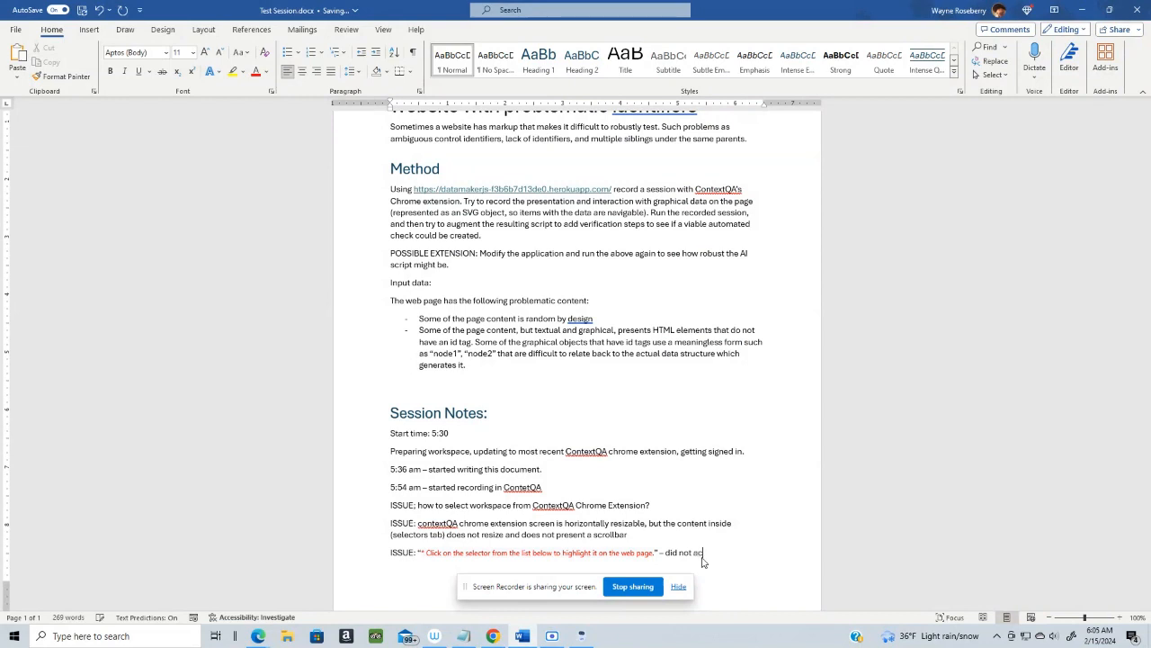
text(did not actually hig)
text(hli)
text(ght the object to)
text( the web page)
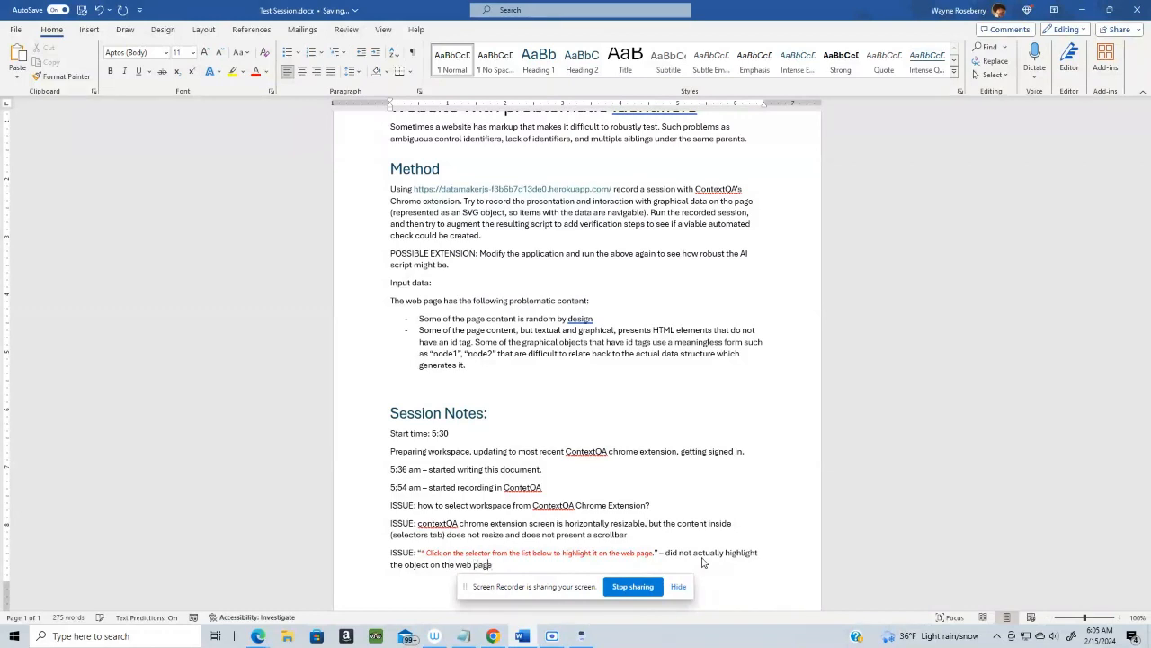
text( when selecte)
key(Up)
key(Down)
key(Up)
key(Home)
text(Selector)
key(BackSpace)
key(BackSpace)
key(BackSpace)
key(BackSpace)
key(BackSpace)
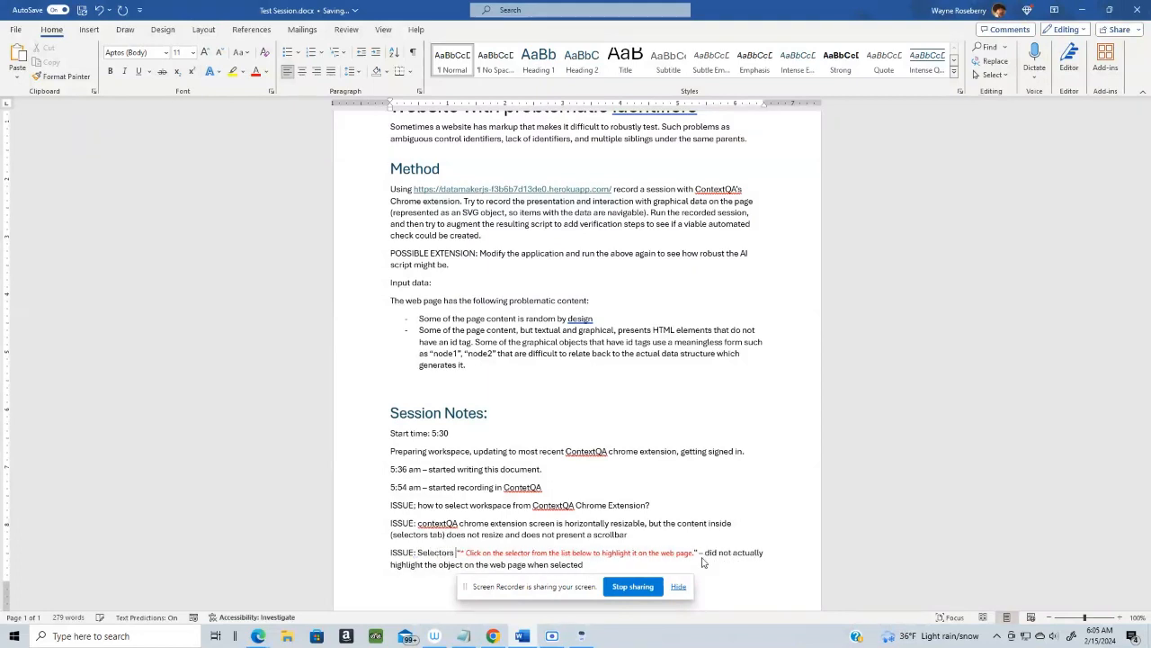
key(BackSpace)
key(BackSpace)
key(BackSpace)
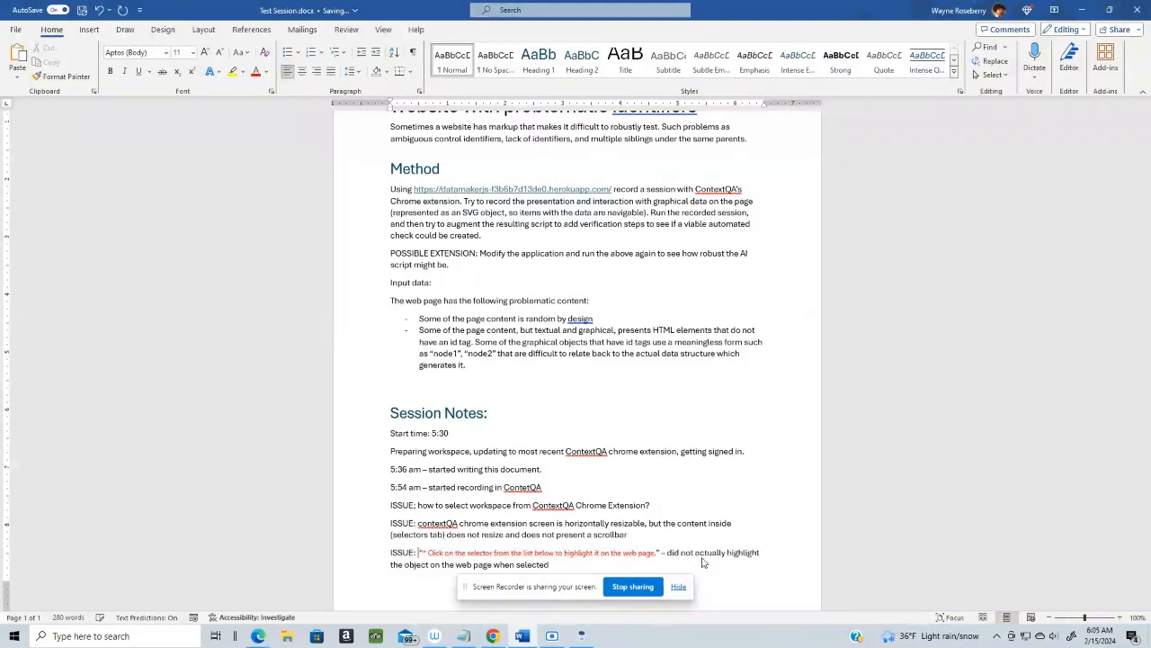
Insert "contextQA chrome extension, Selectors tab post recording, post save," before the quoted hint and add a page break after the note
text(contextQ)
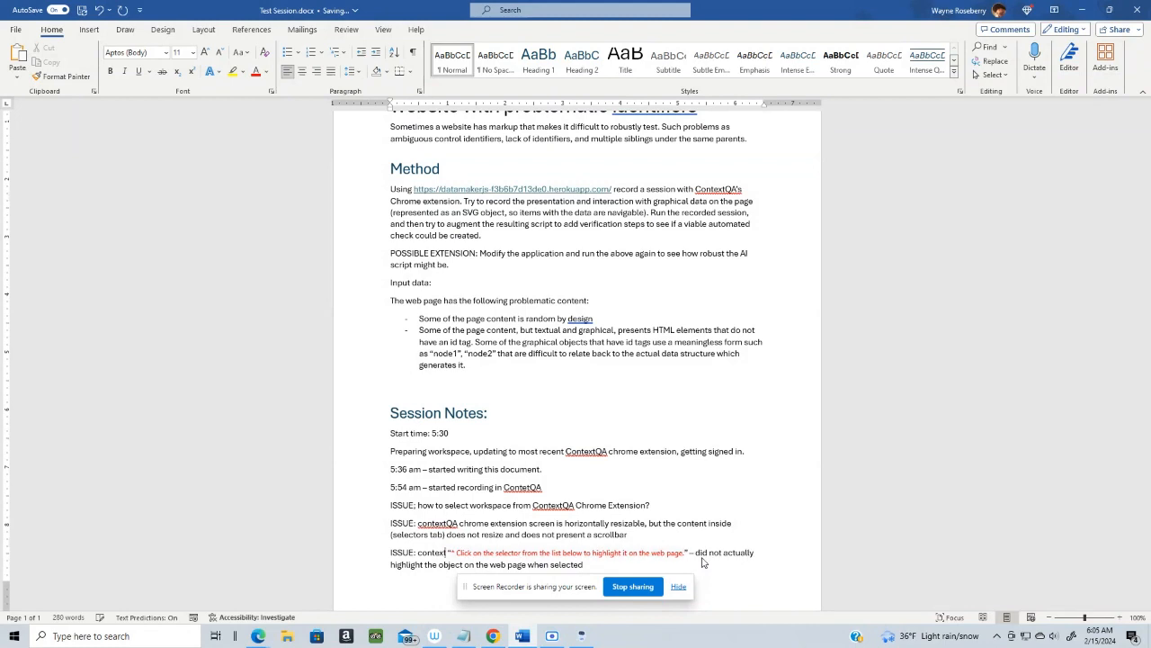
text(A chrome ext)
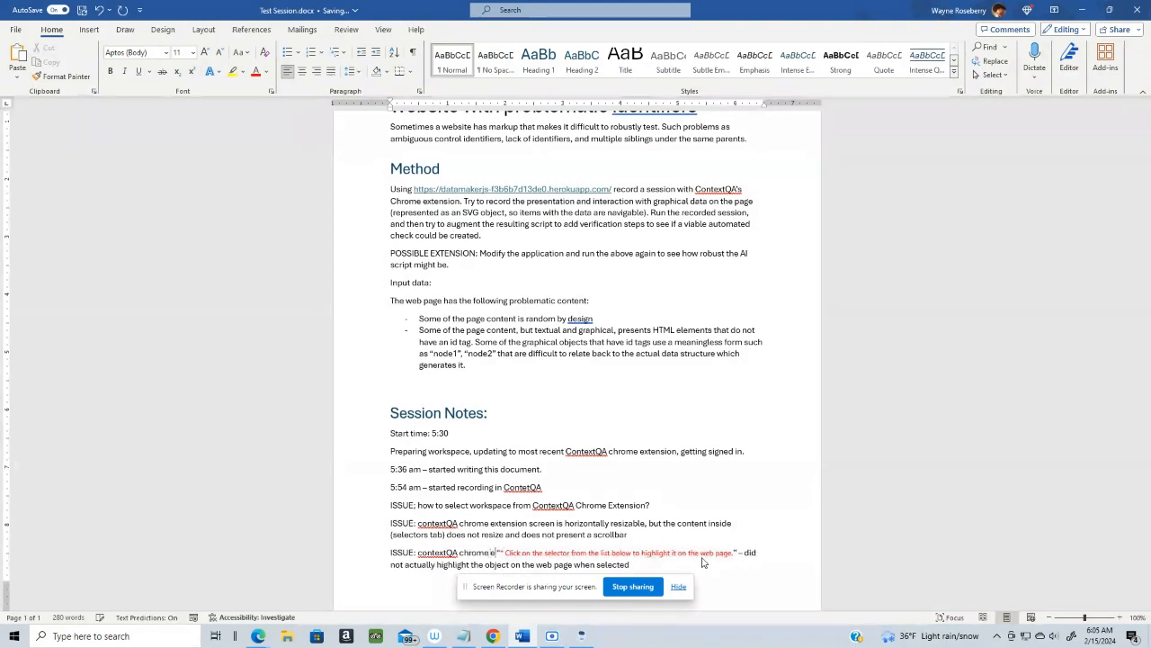
text(nsio)
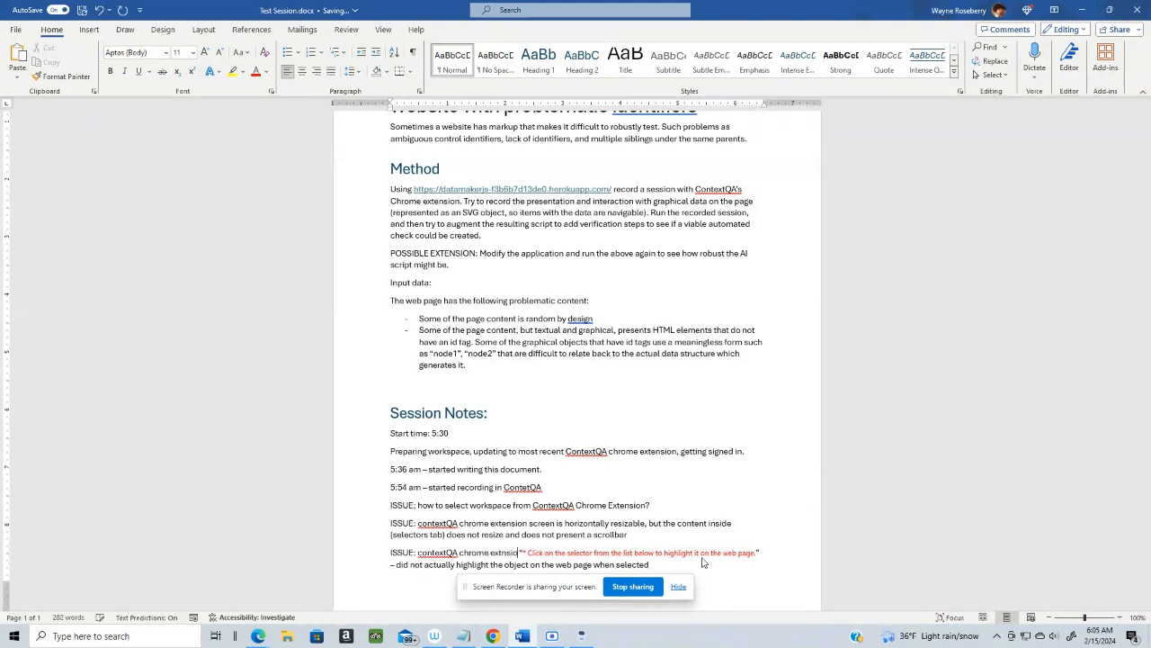
key(BackSpace)
key(BackSpace)
text(ension, Se)
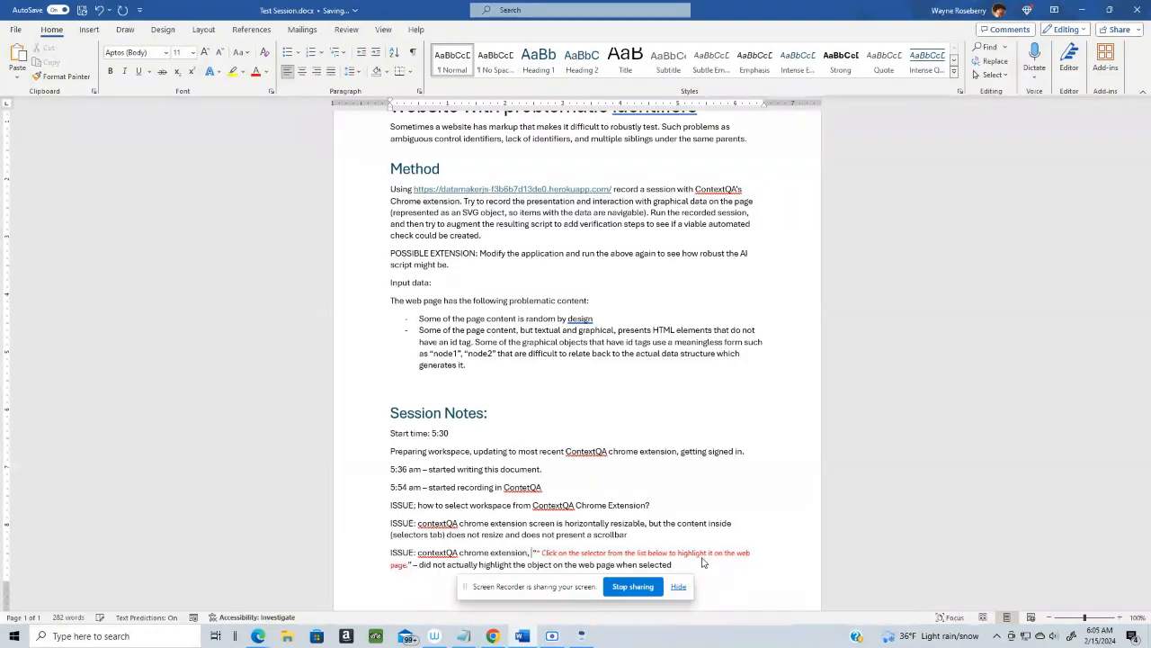
text(lectors tab )
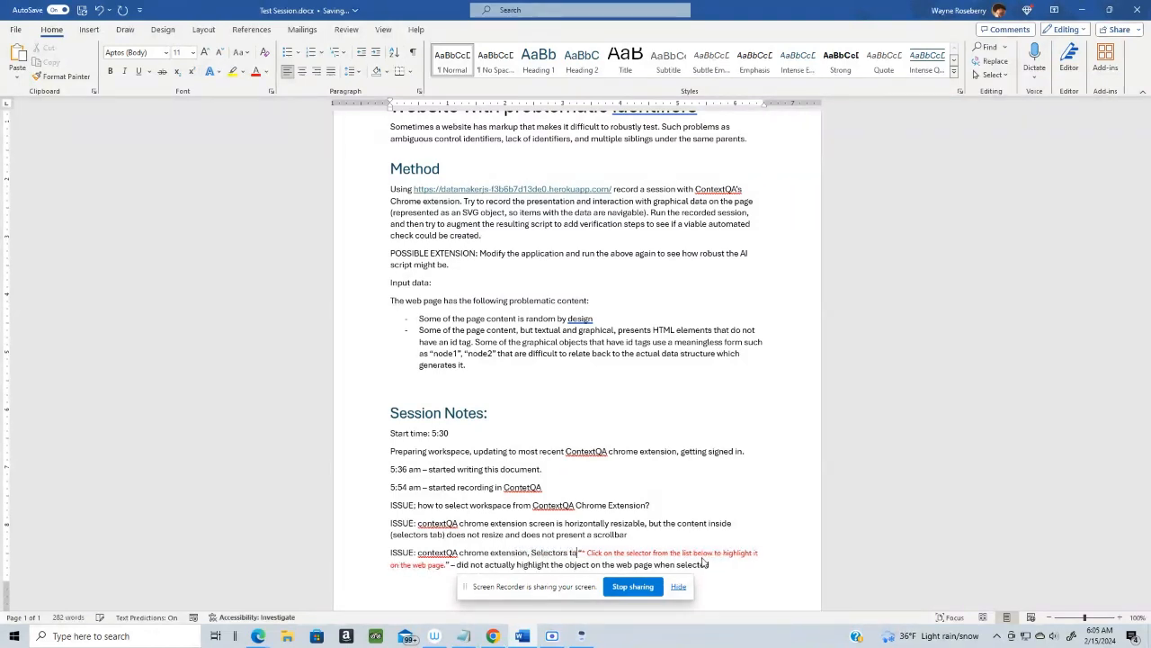
text(post recordin)
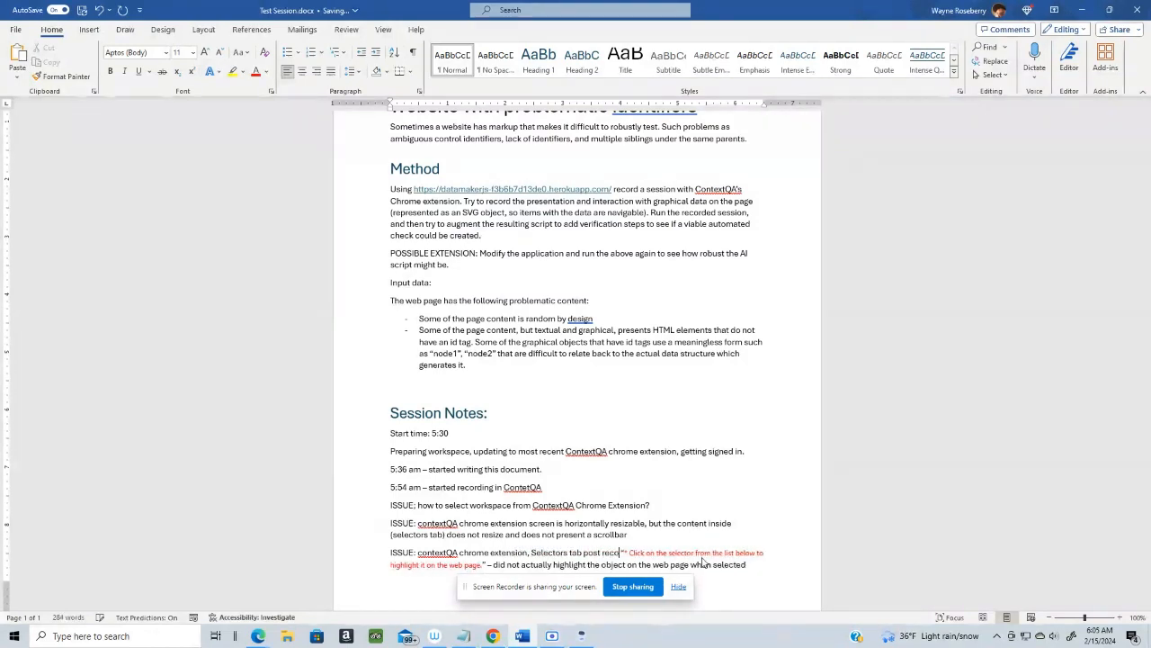
text(g, post sav)
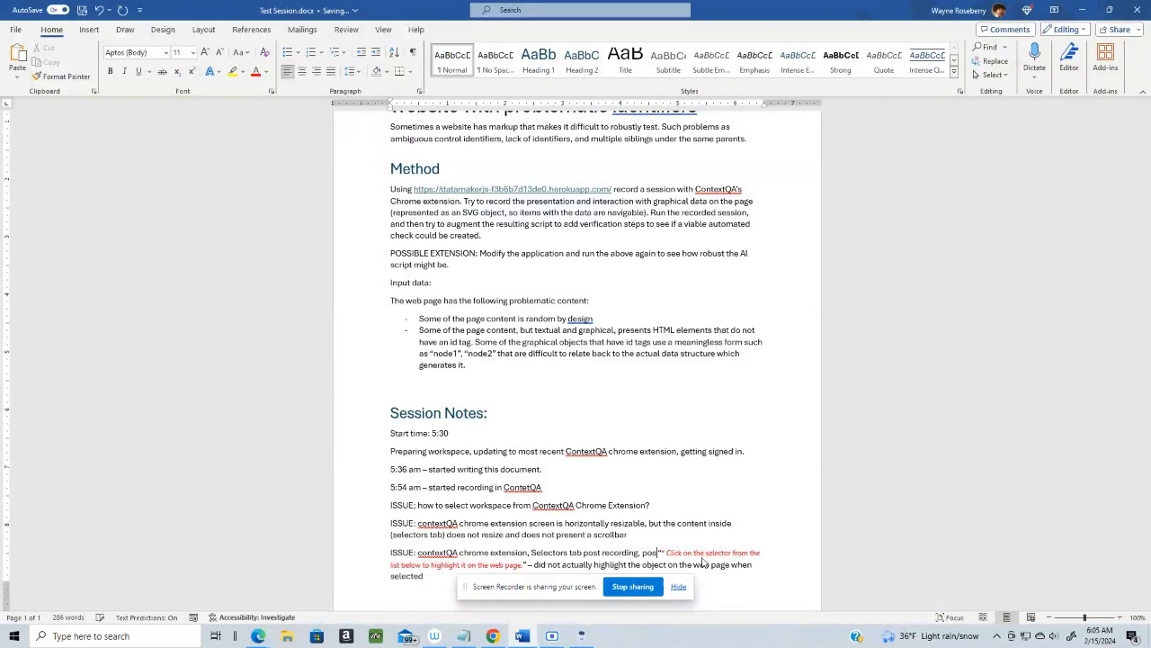
text(e,)
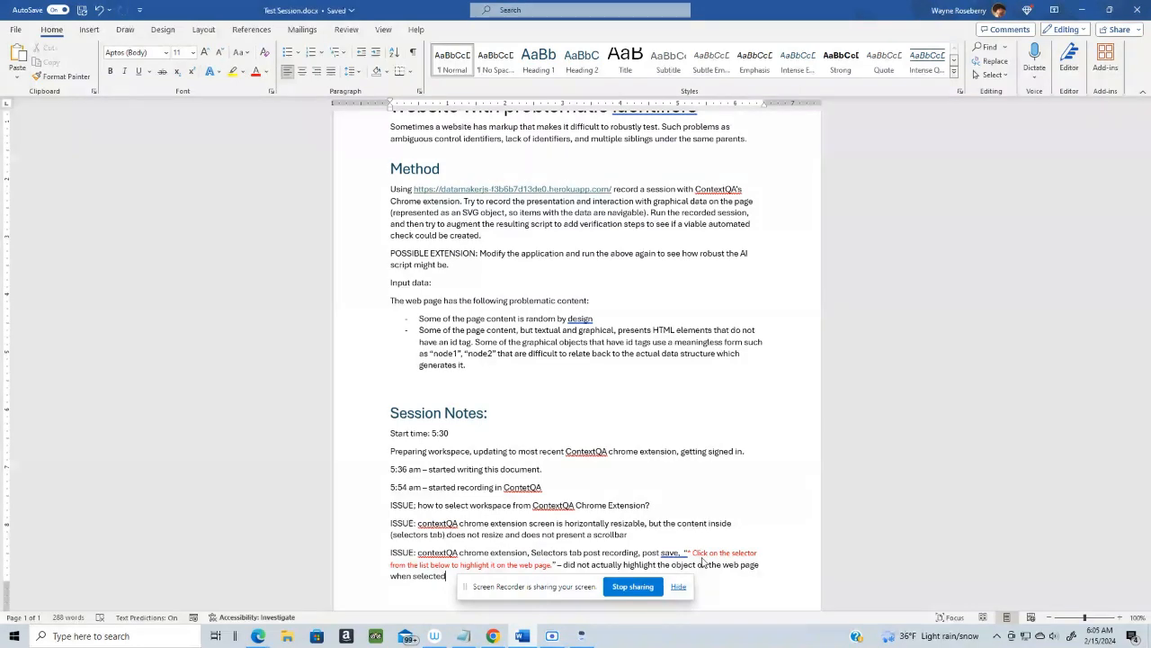
key(ctrl+Return)
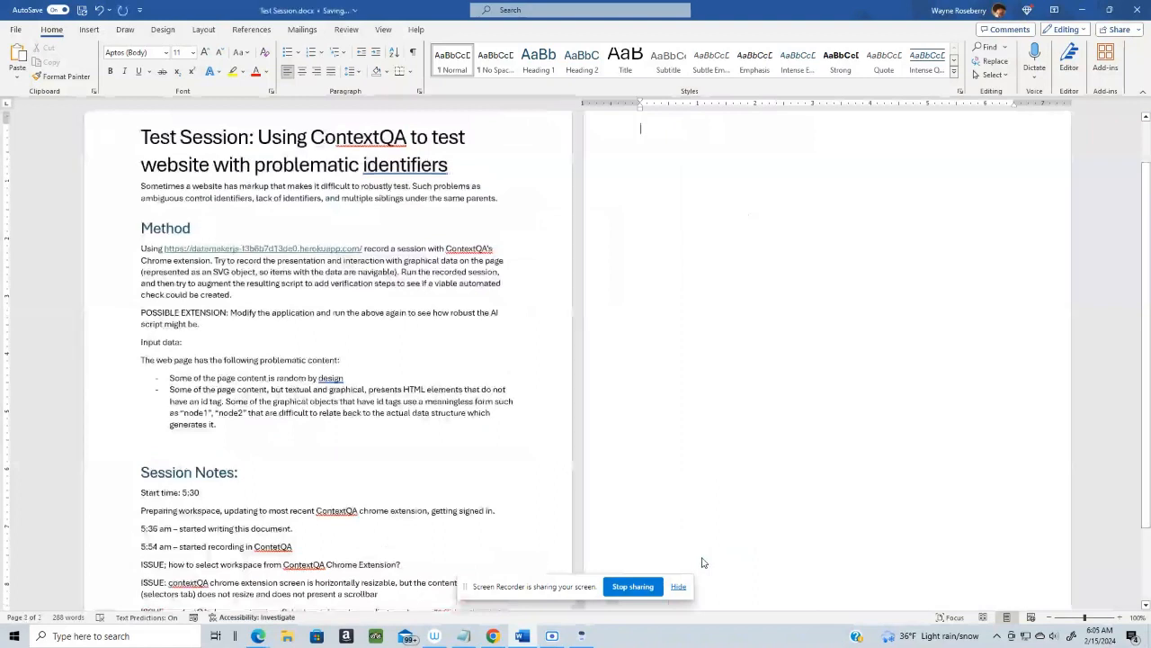
Switch to the ContextQA web dashboard in Chrome and open the workspace's test case list
key(alt+Tab)
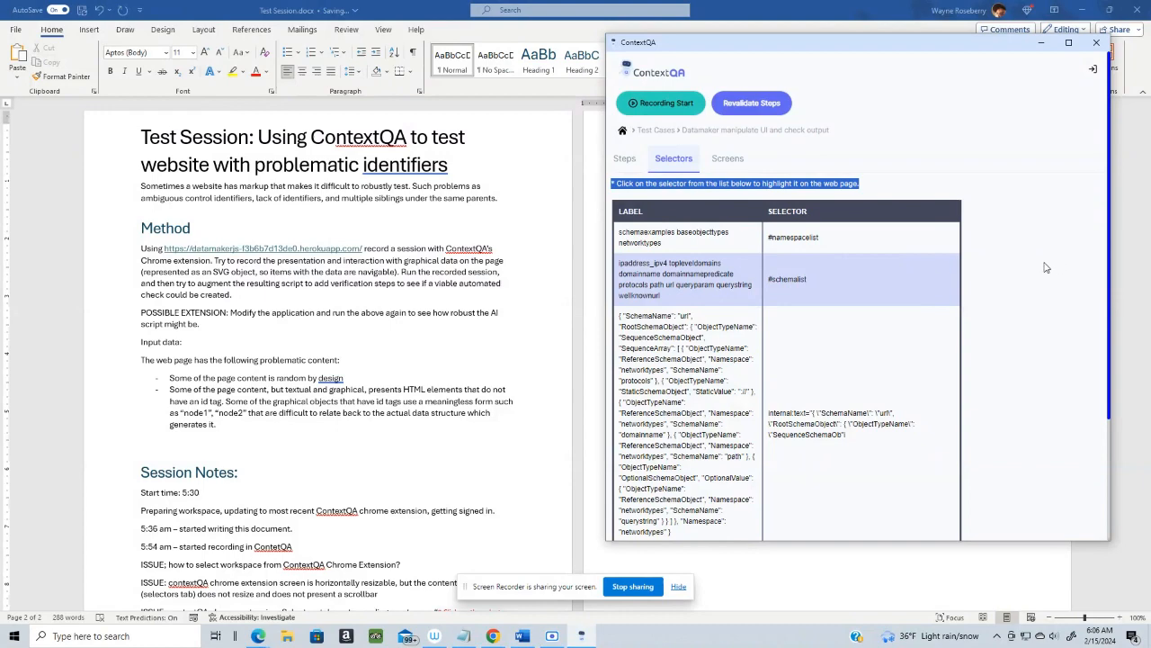
click(857, 346)
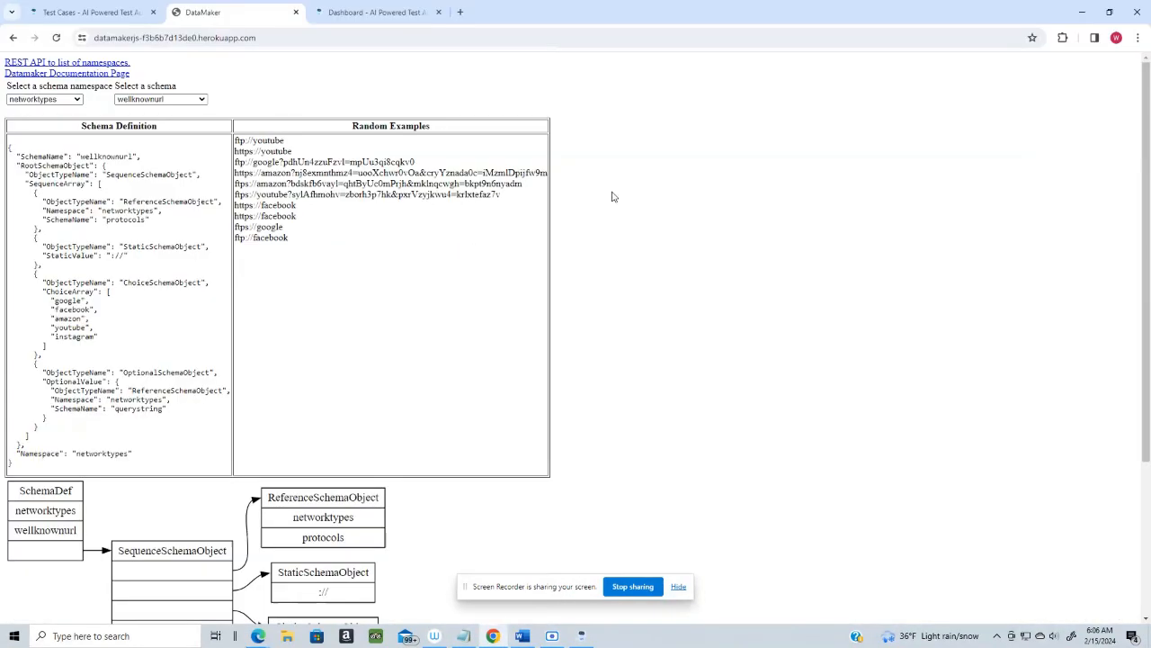
click(375, 16)
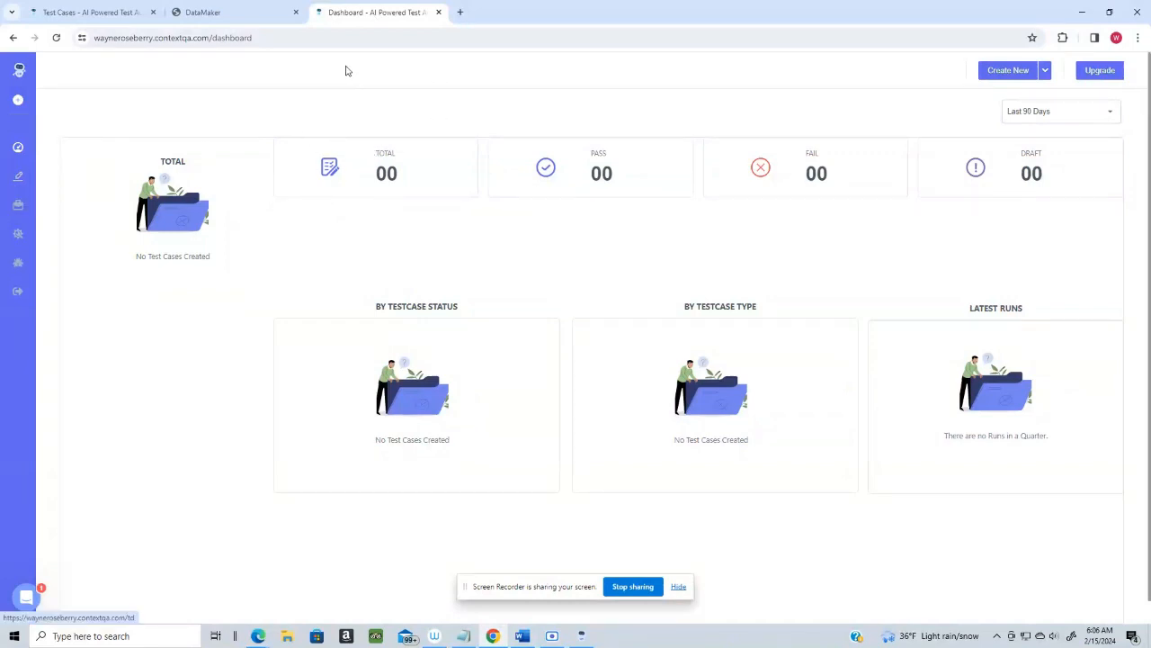
click(17, 177)
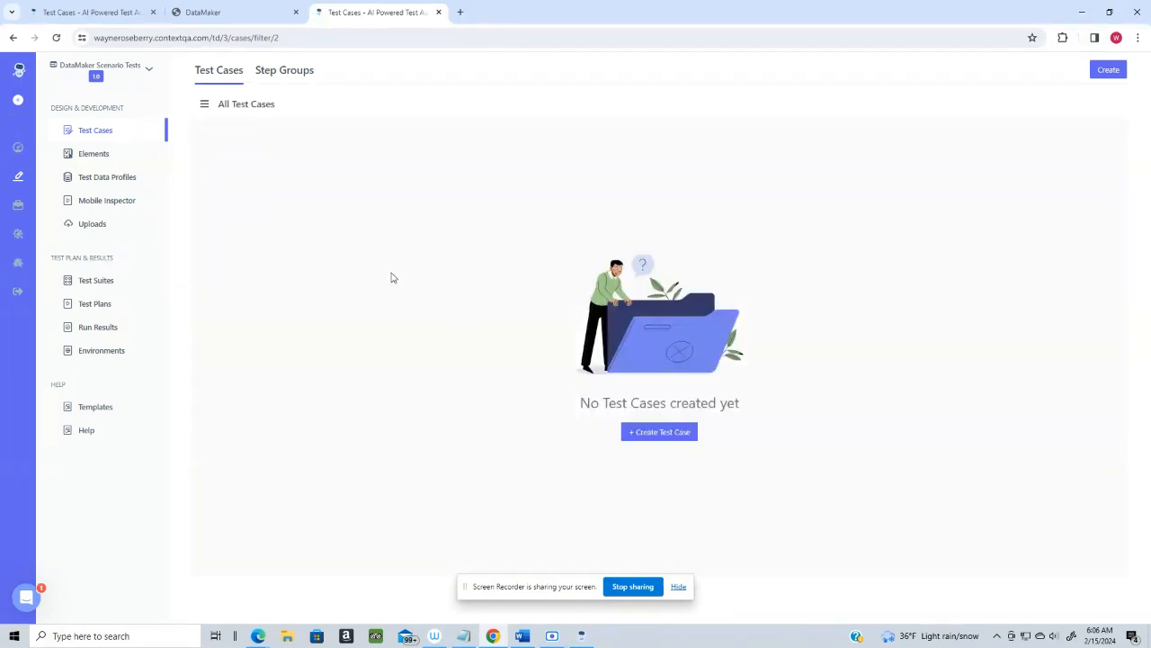
Switch to Web workspace (Live) version1.0 and open the test case "Datamaker manipulate UI and check output"
click(150, 72)
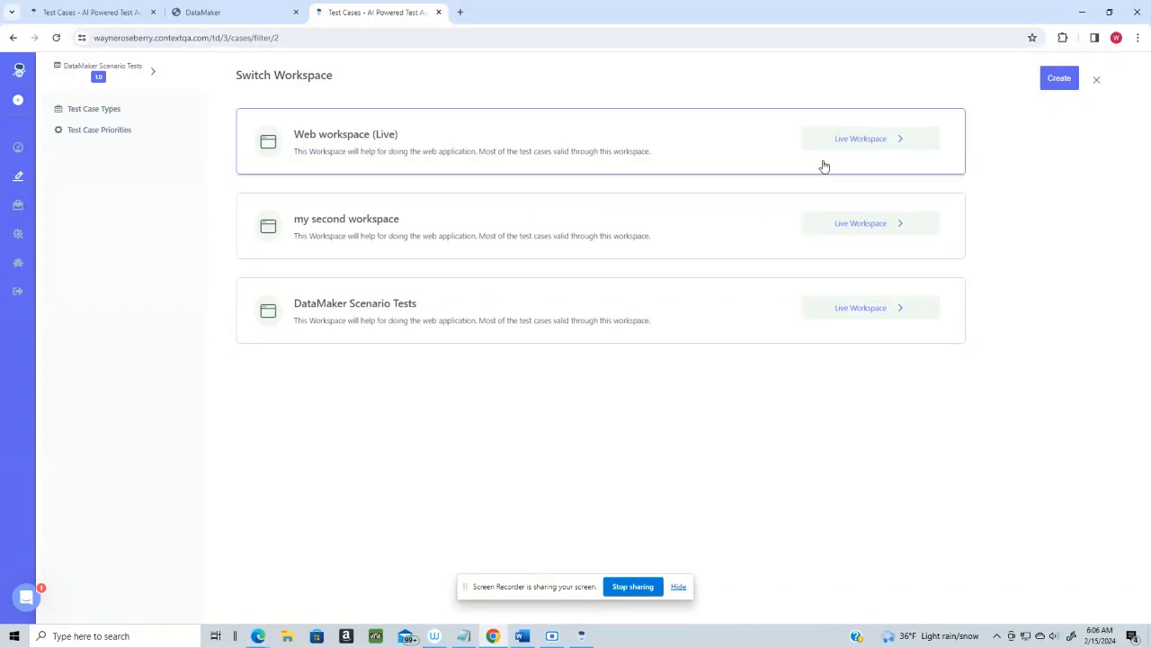
click(854, 146)
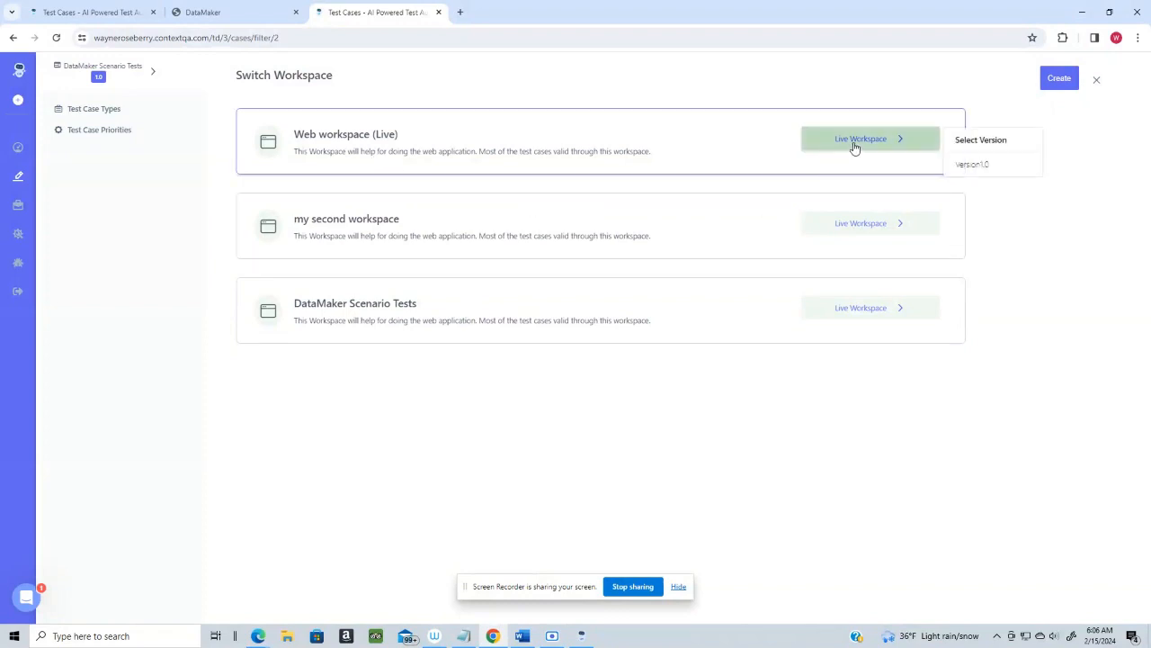
click(972, 165)
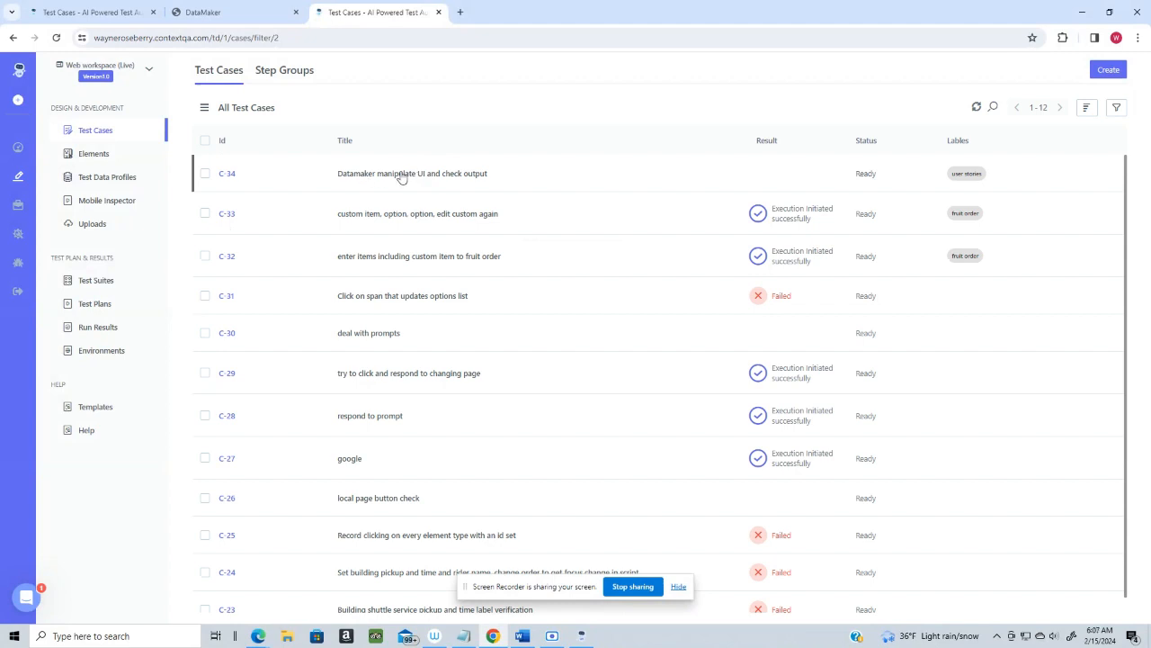
click(402, 177)
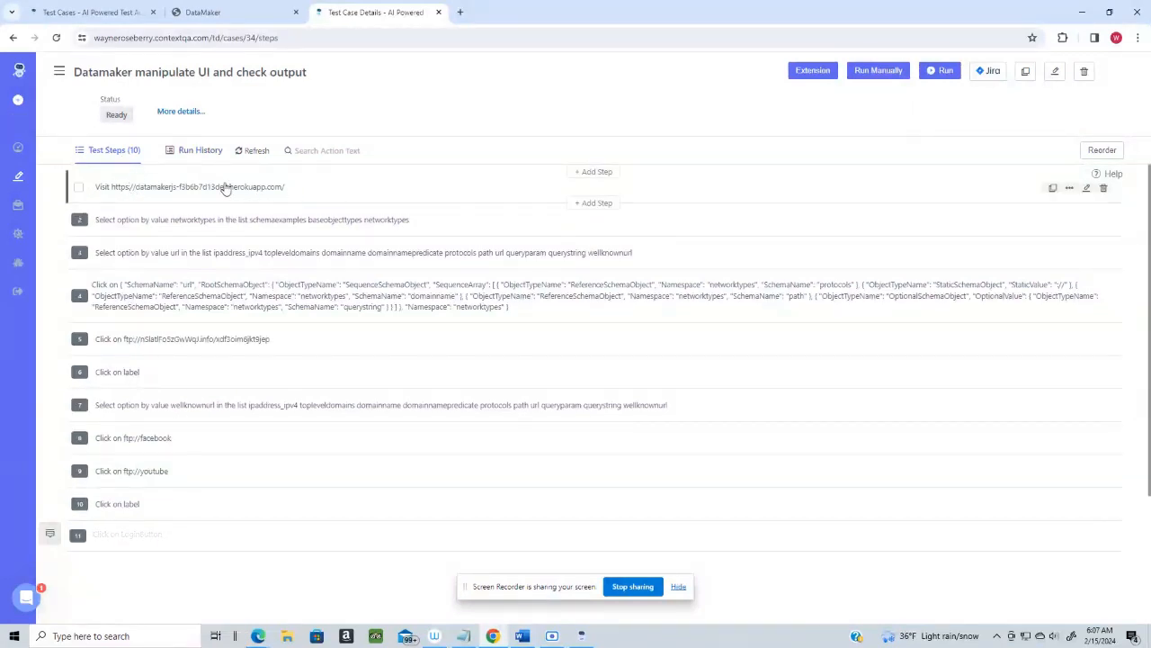
View the details of test step 1 and of test step 4, including step 4's alternative locators
click(1068, 190)
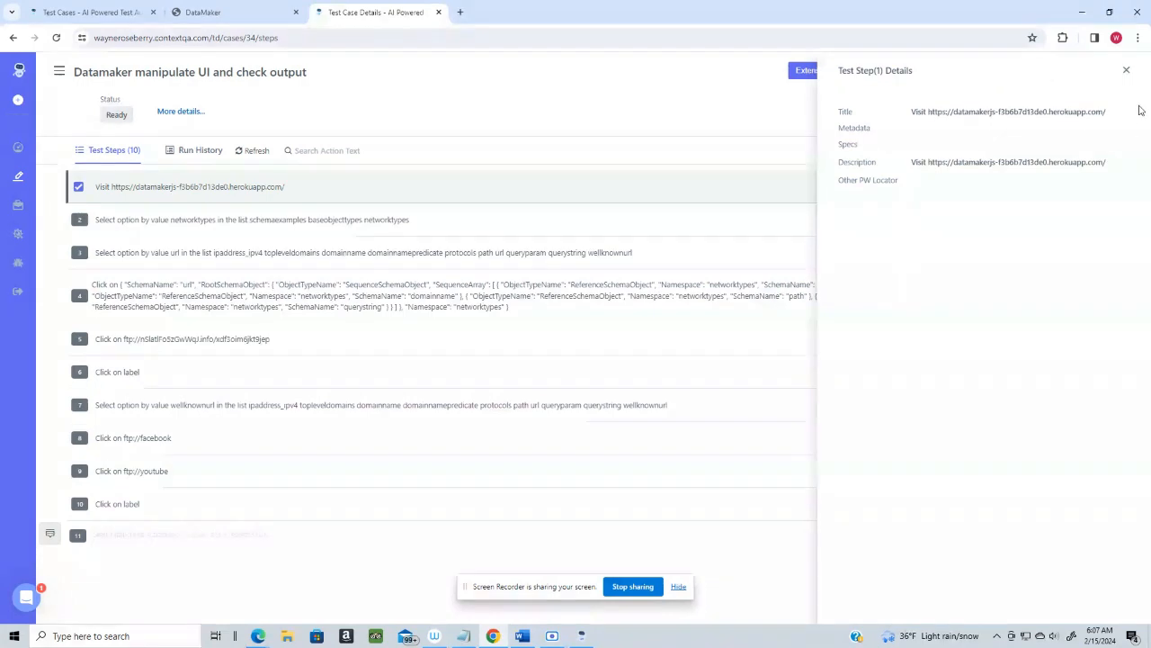
click(551, 308)
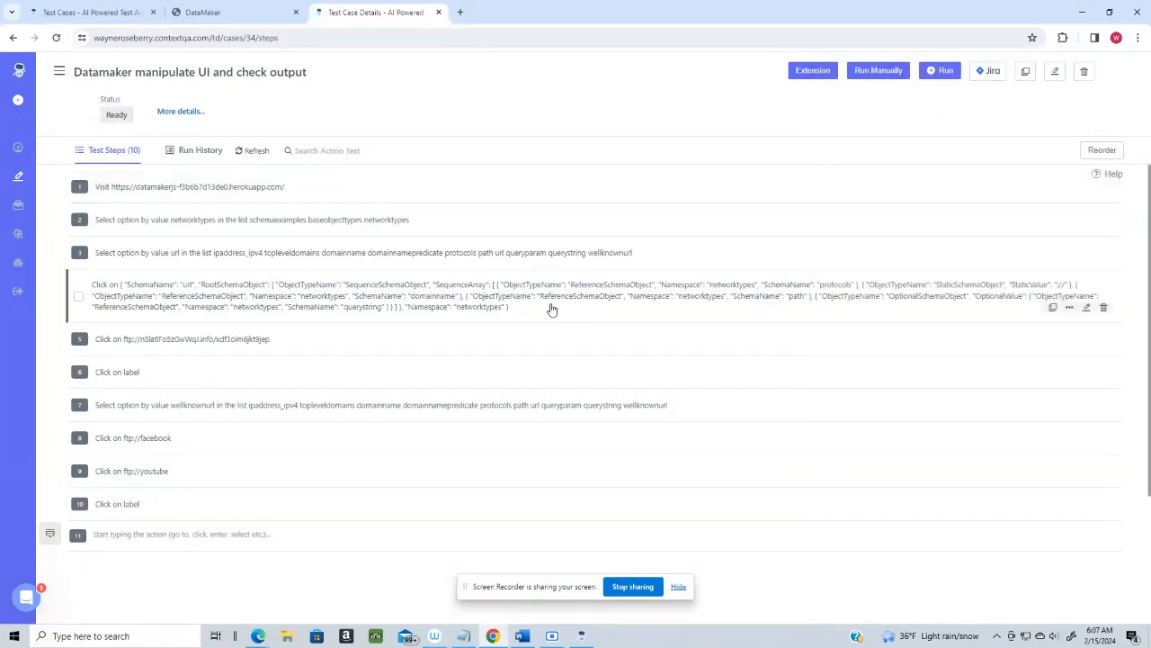
click(1067, 310)
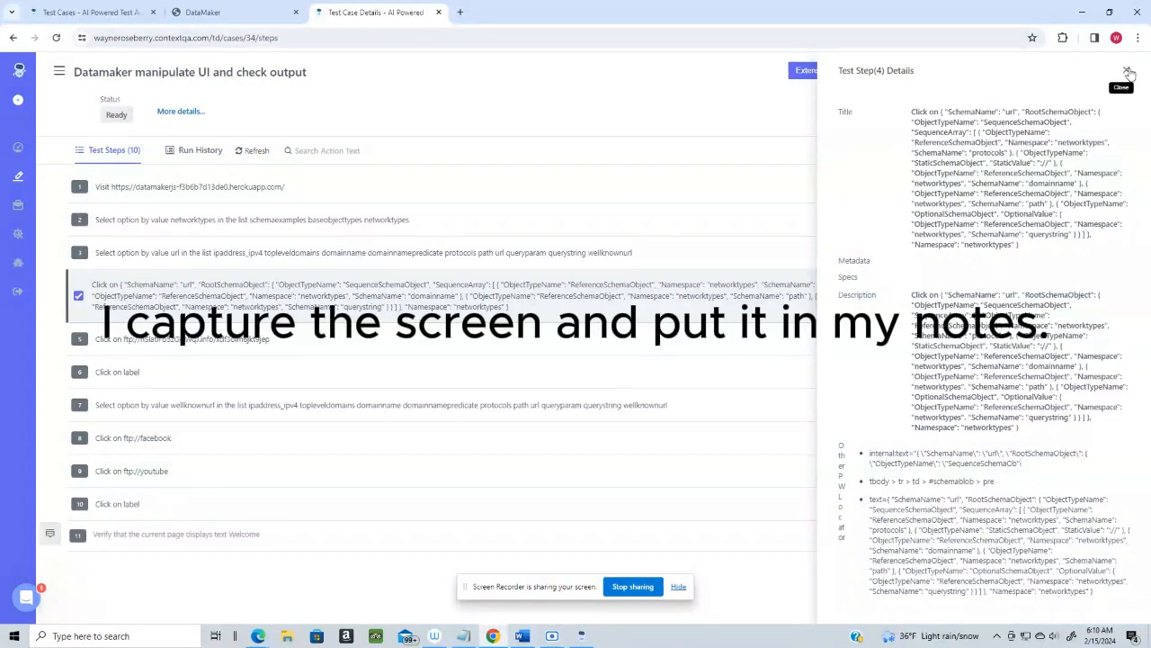
click(1129, 72)
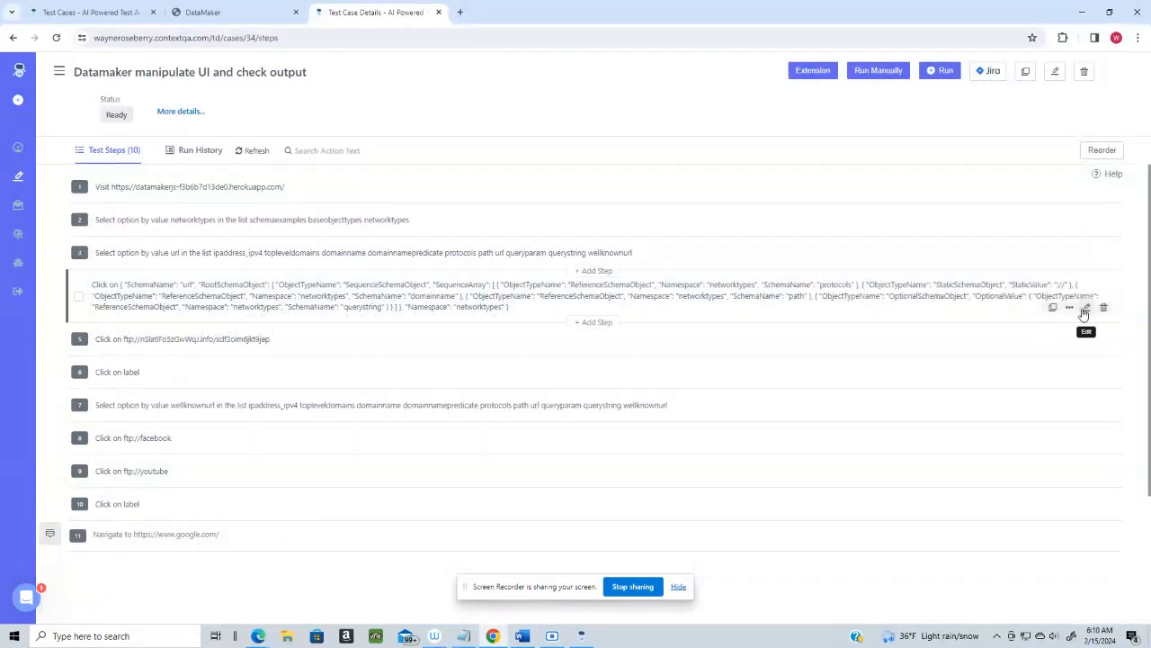
Open test step 4 for editing and examine the options for selecting or creating its element
click(1087, 307)
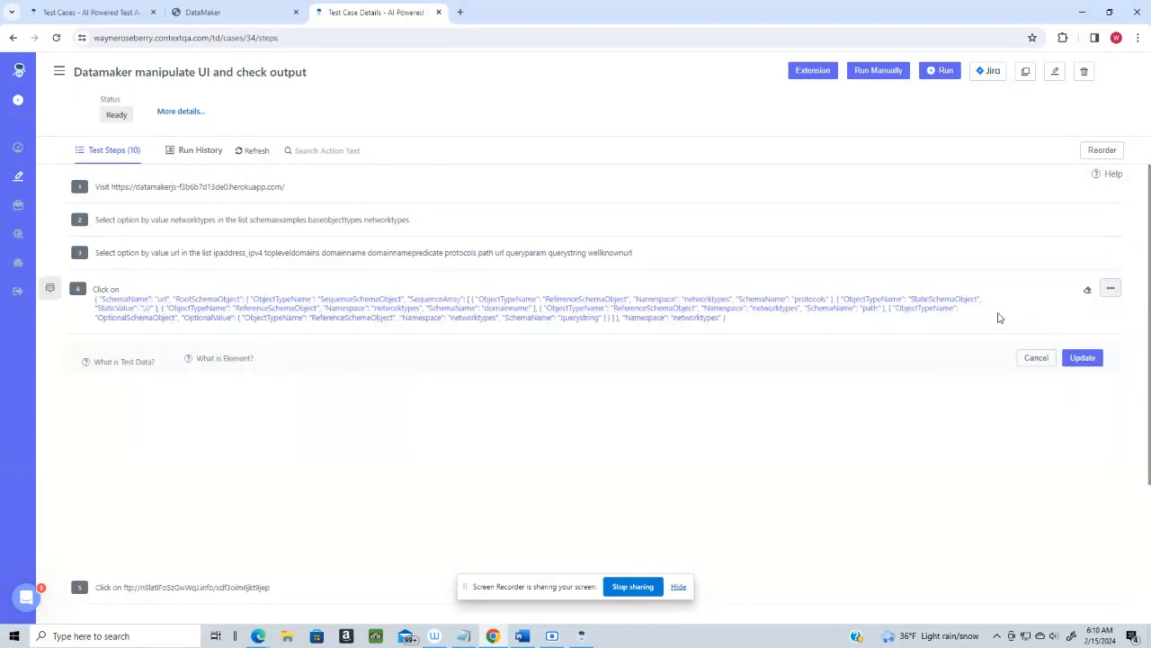
click(731, 317)
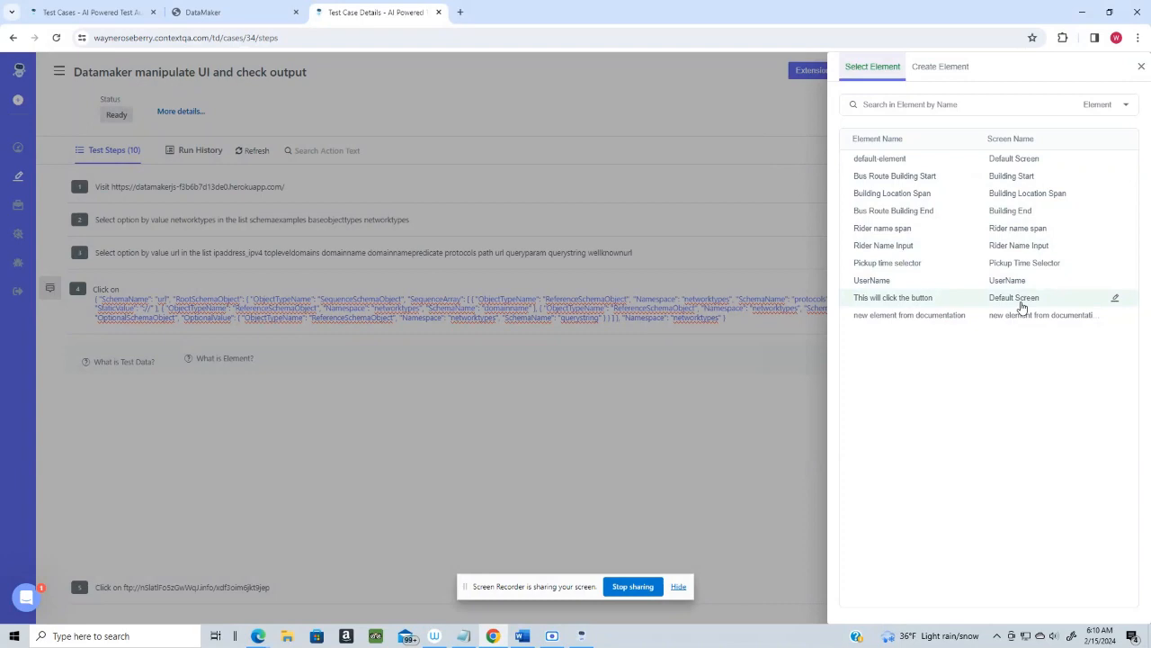
click(953, 76)
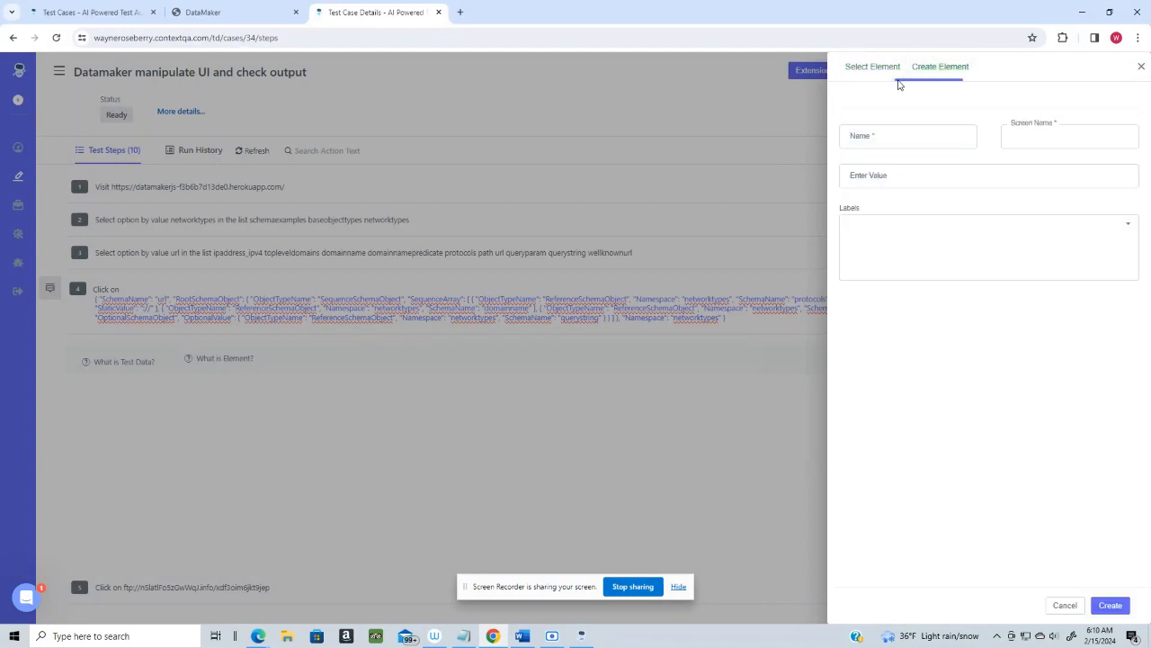
click(869, 72)
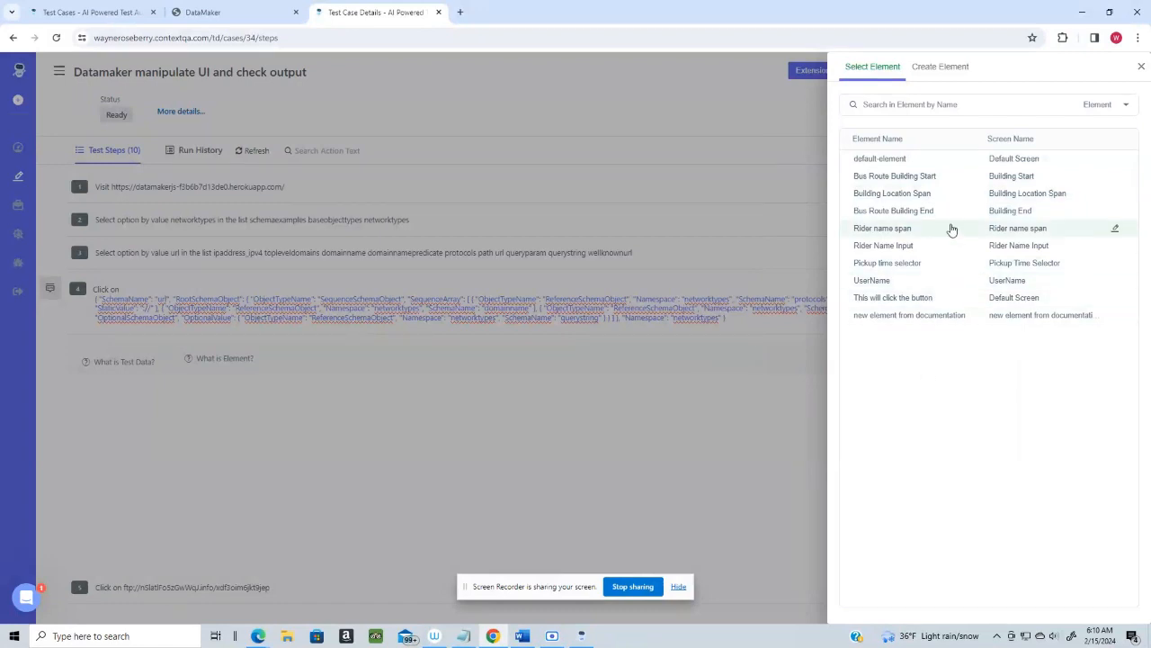
click(955, 75)
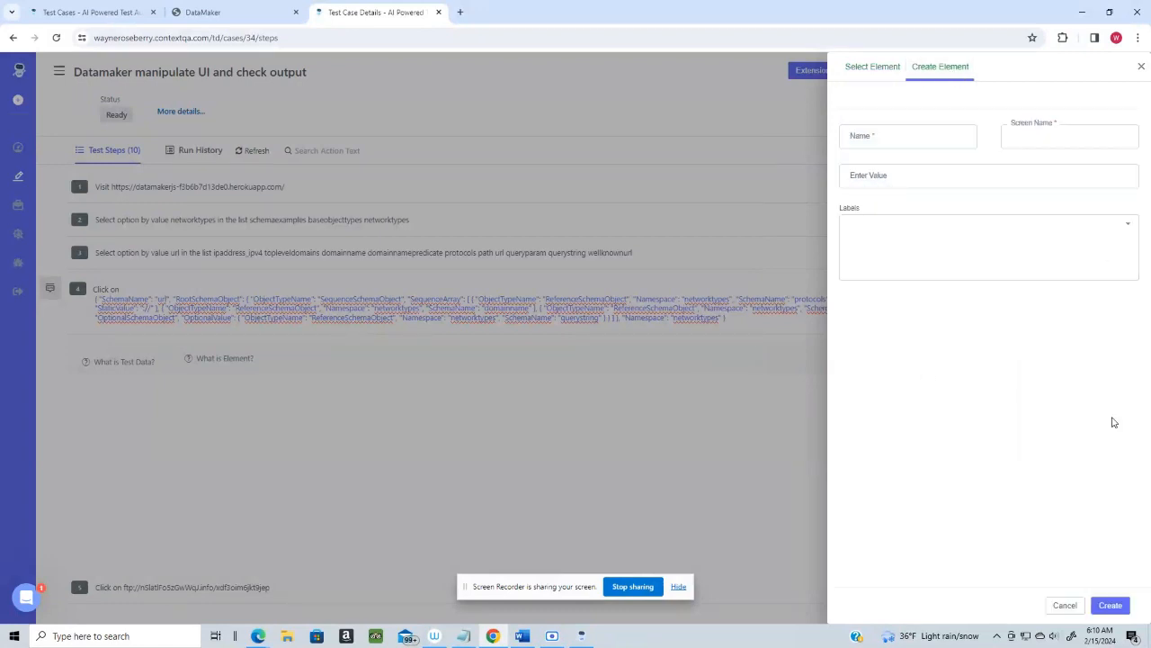
click(872, 70)
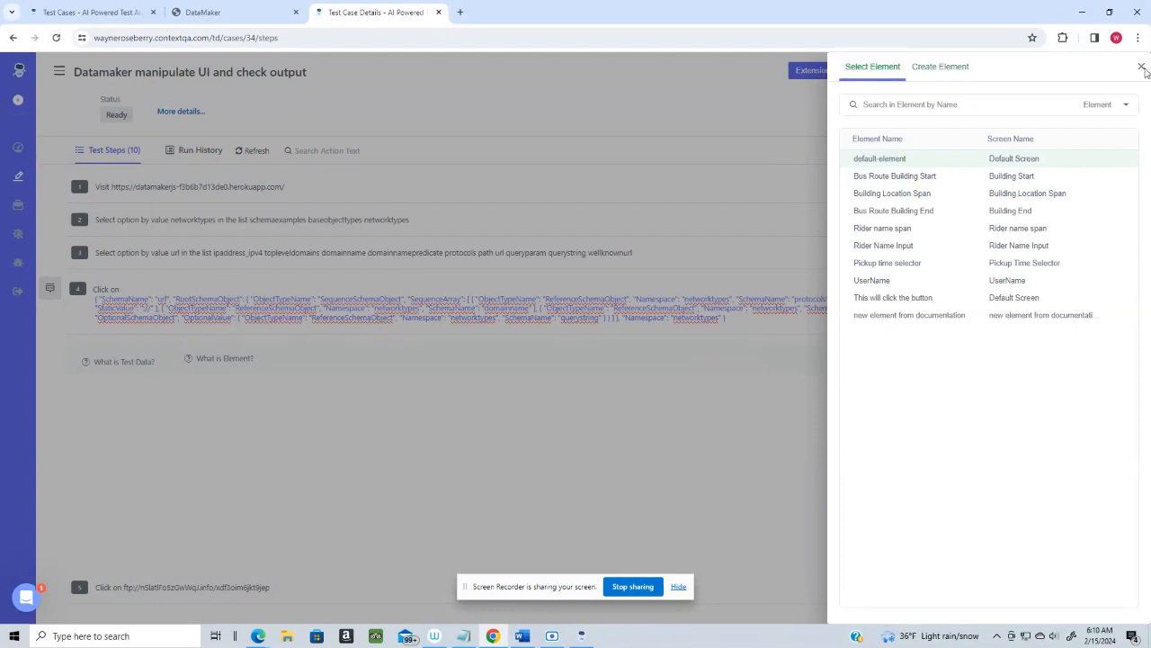
click(1142, 68)
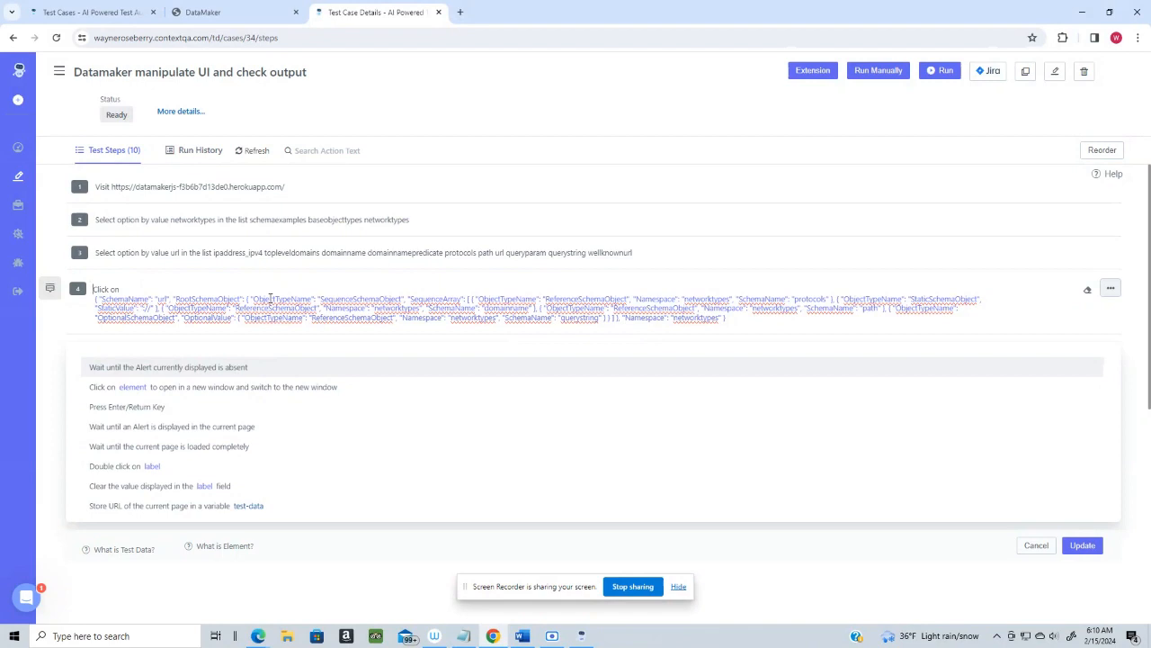
Check the DataMaker page, and try to select step 4's element text for direct editing in the test case
click(260, 12)
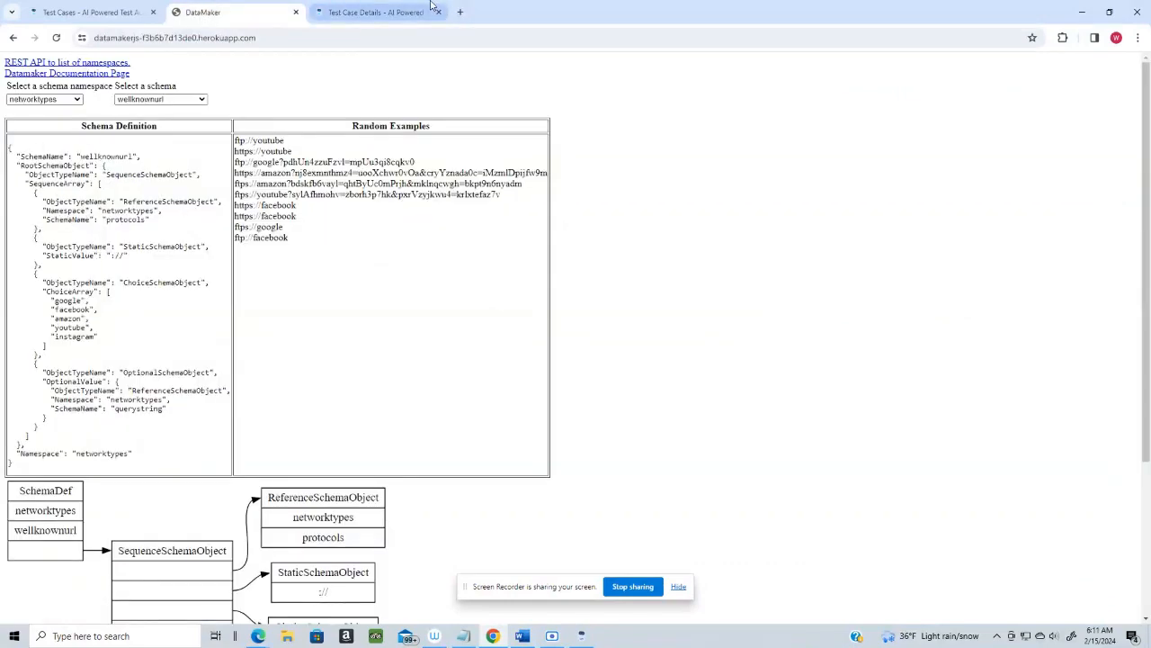
click(378, 12)
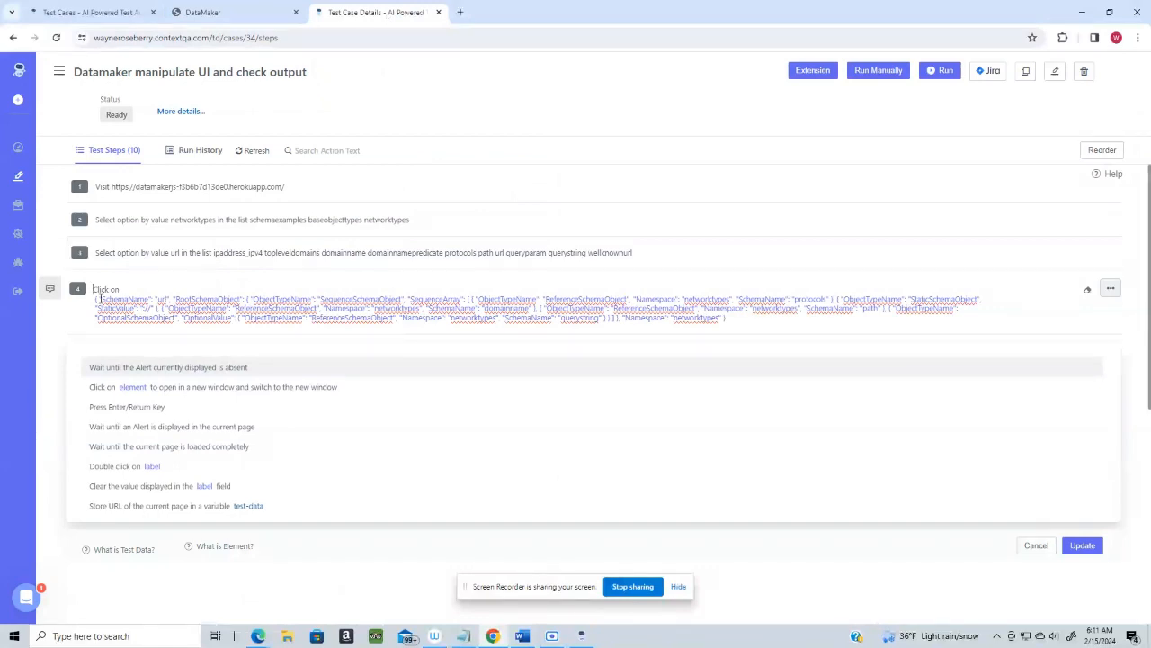
drag(100, 298, 668, 302)
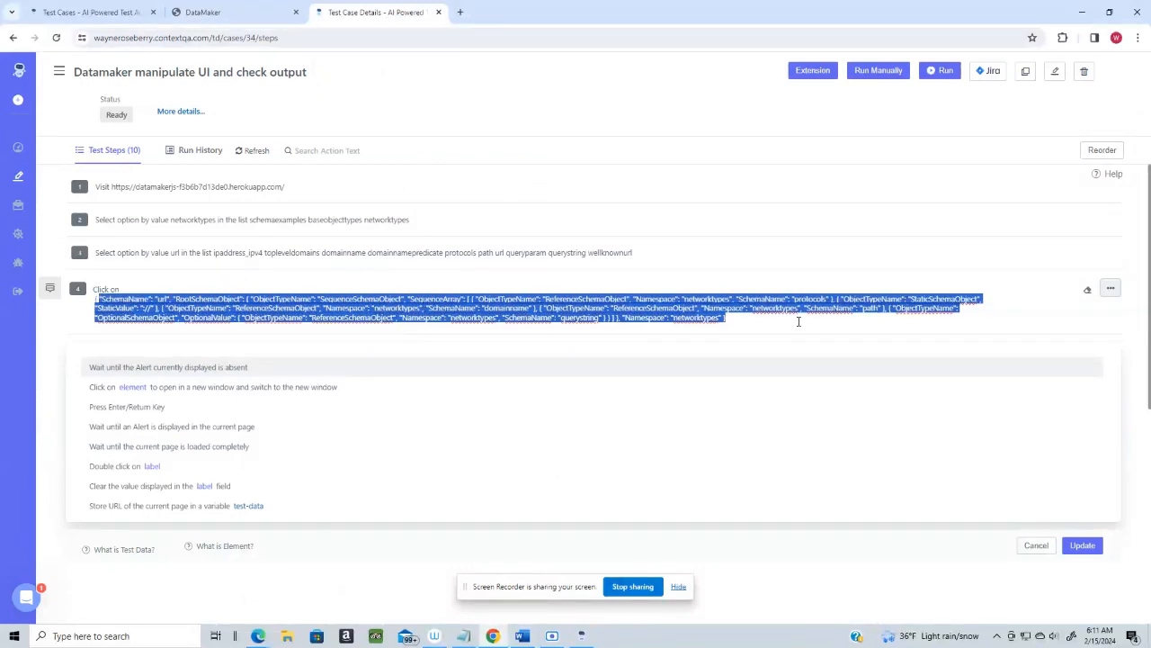
click(341, 307)
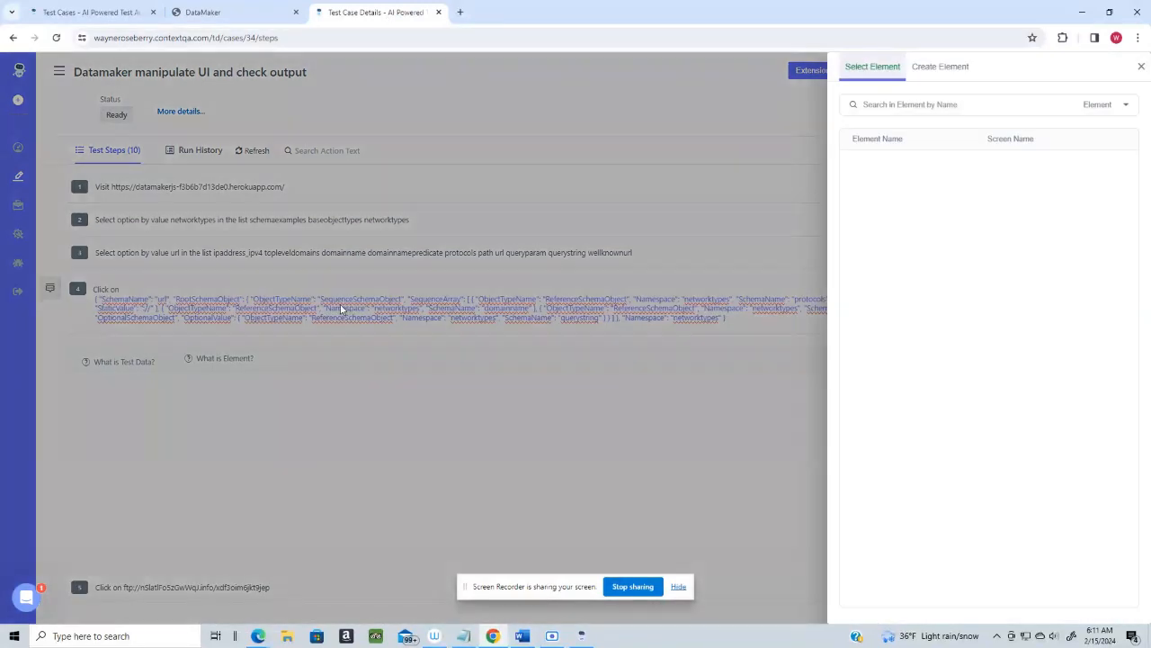
click(1141, 68)
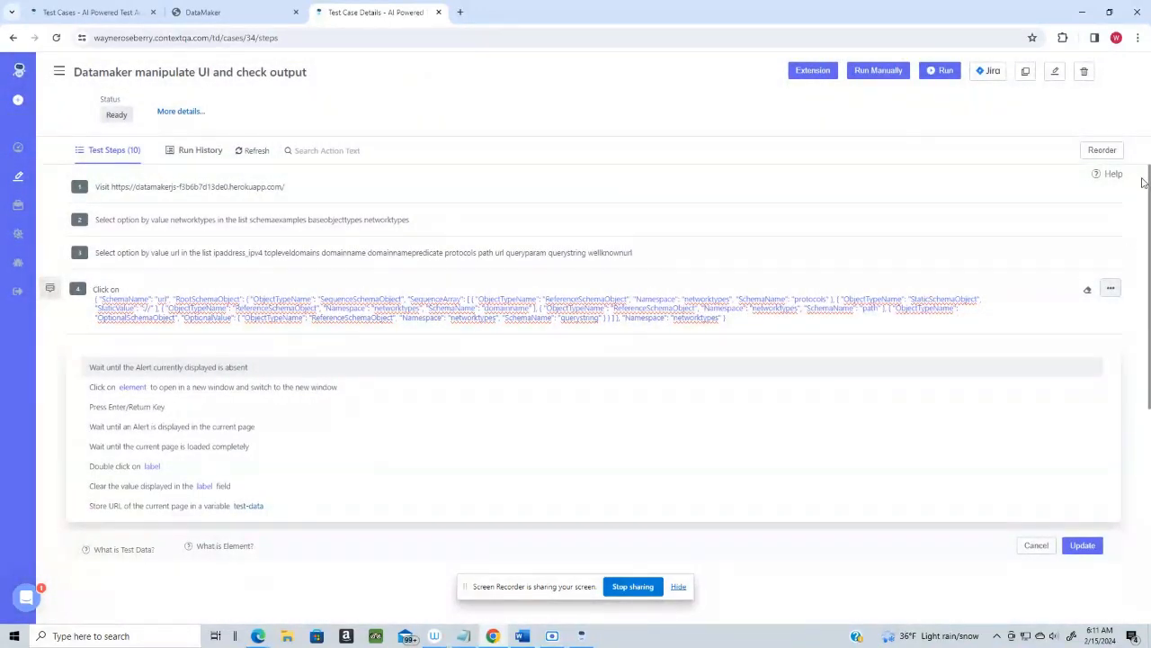
Open test steps 5 and 6 for editing and inspect the element choices for step 6's label
drag(1150, 184, 1144, 416)
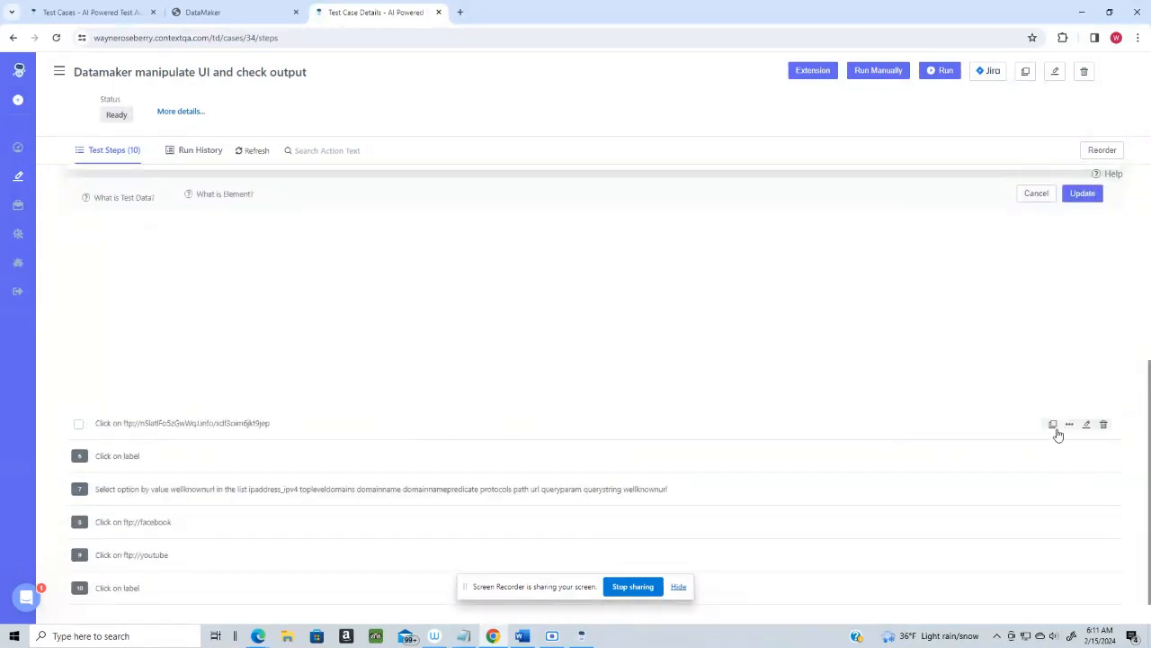
click(1087, 423)
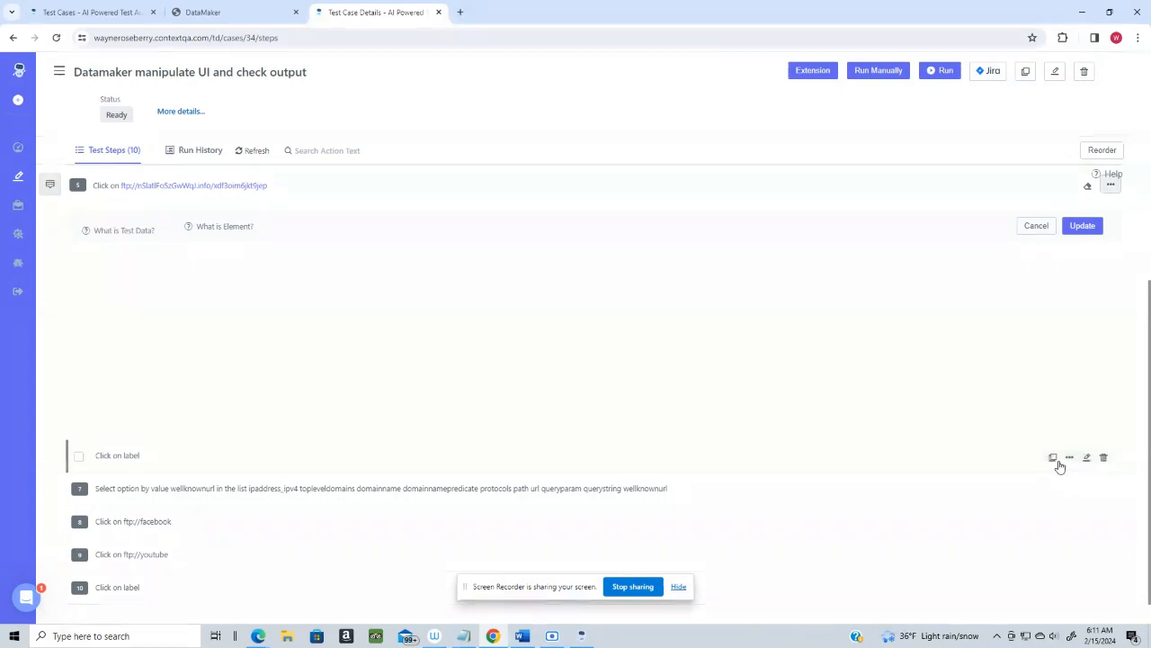
click(1086, 459)
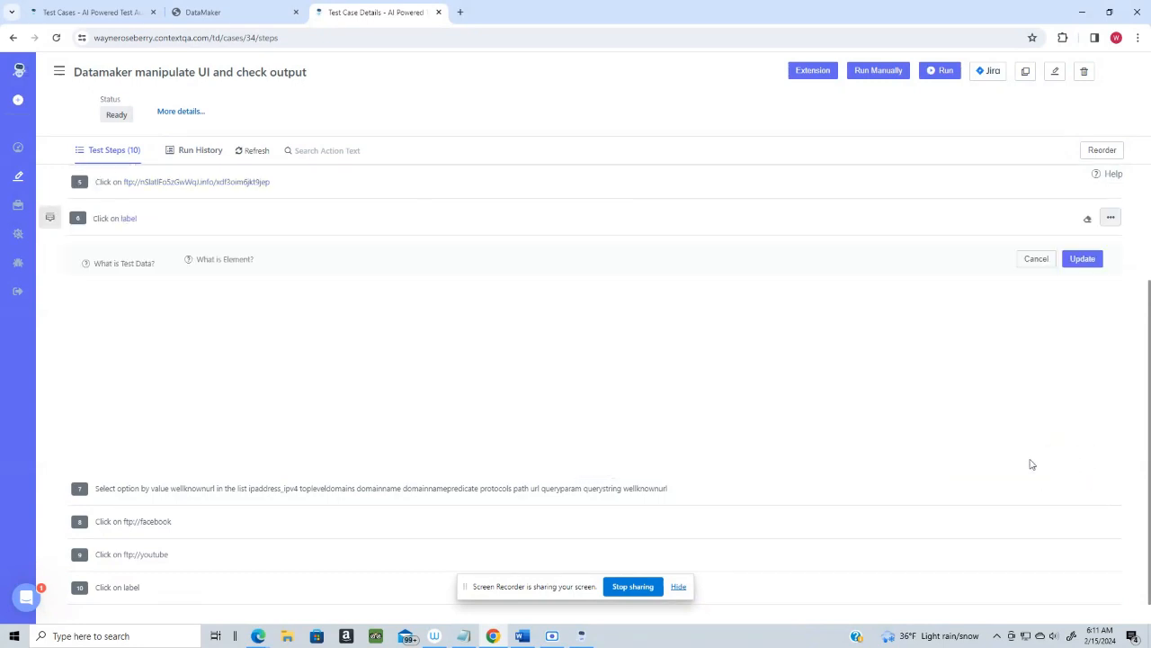
click(131, 218)
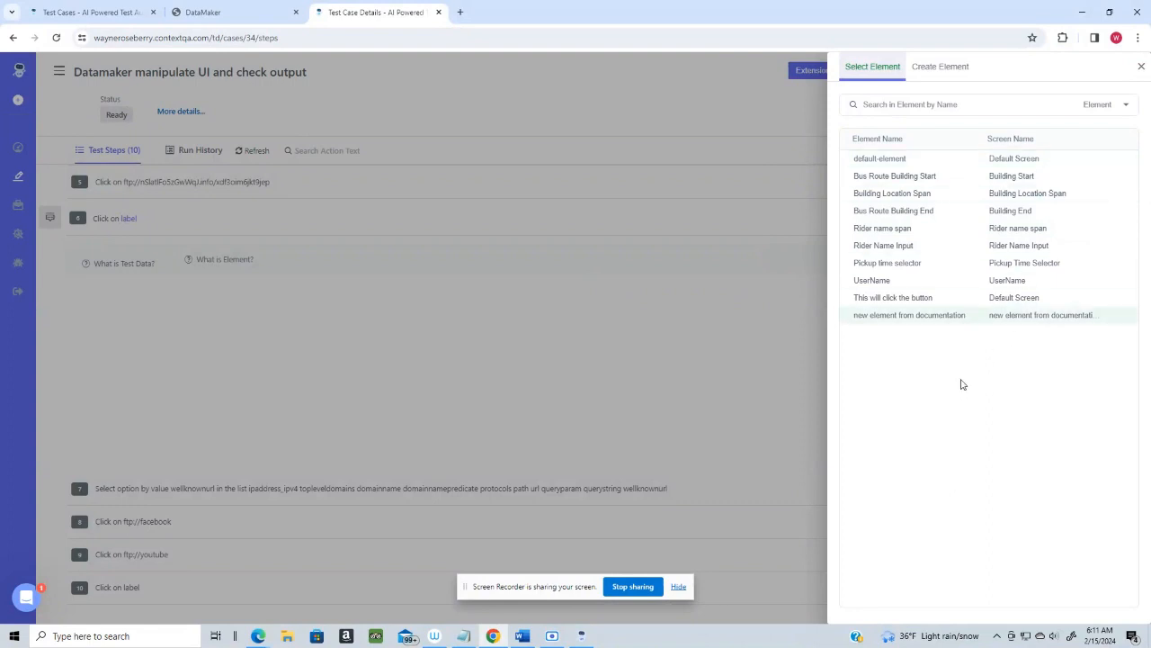
click(1140, 70)
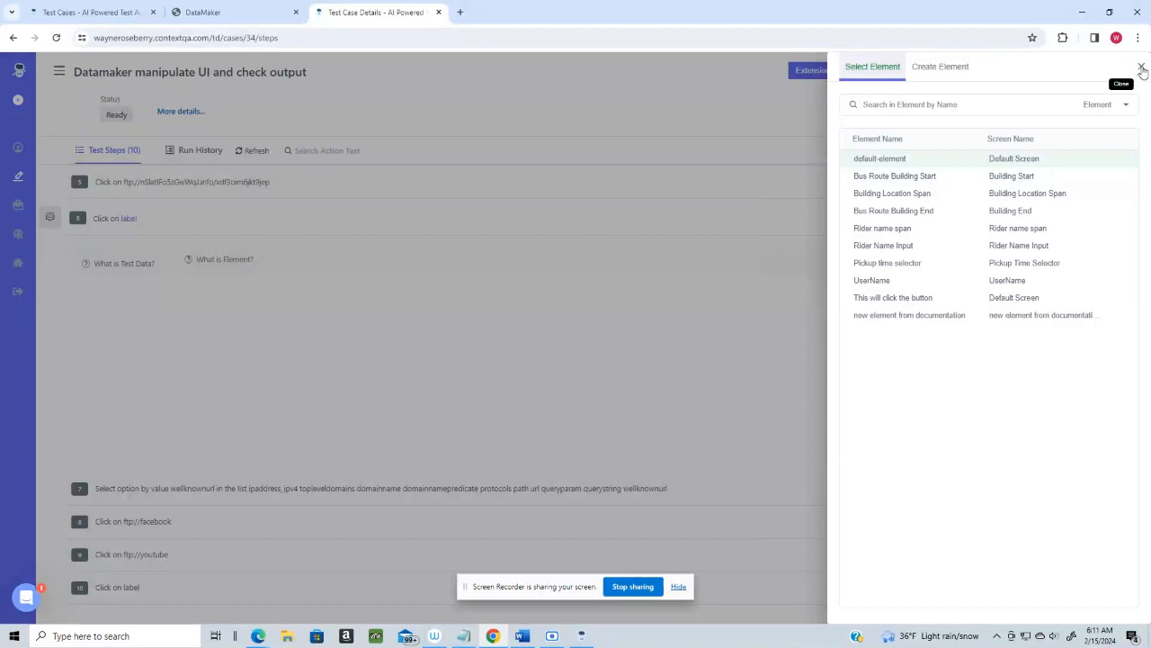
click(1142, 69)
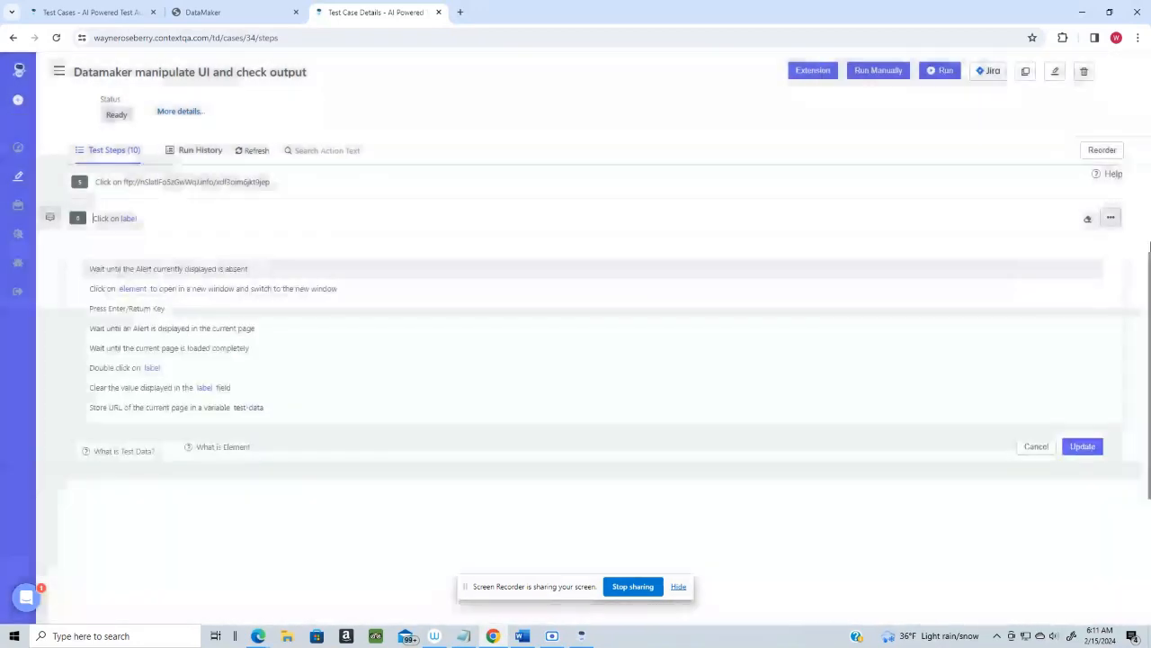
drag(1149, 454, 1149, 311)
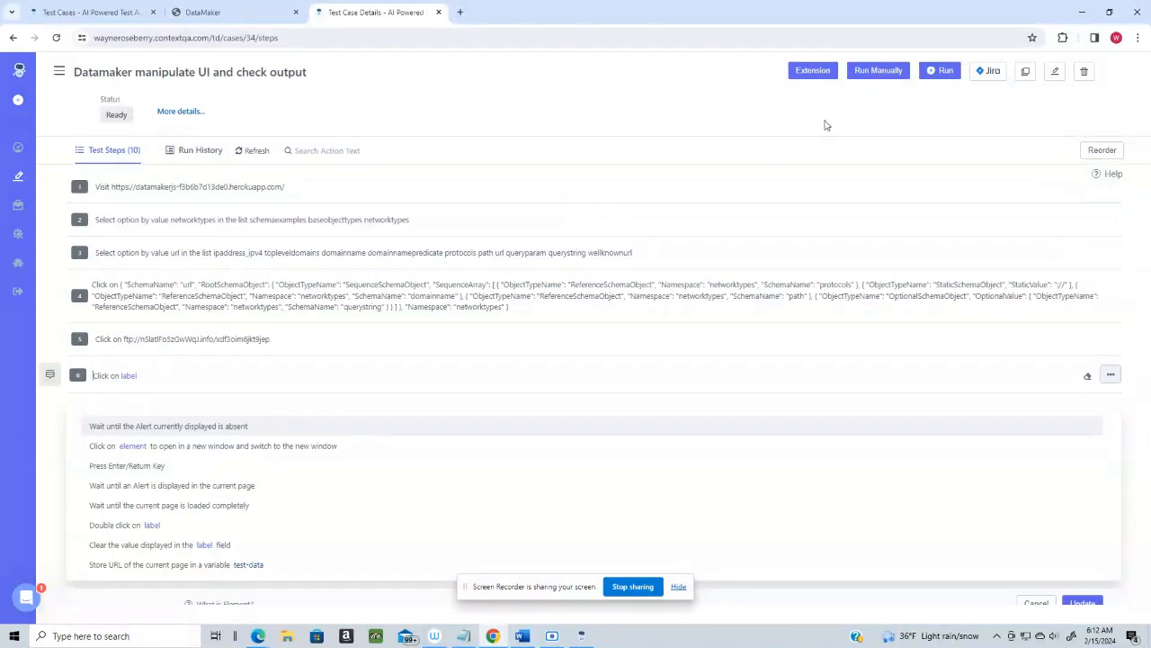
Run the test case and open its dry run result from the run history
click(943, 72)
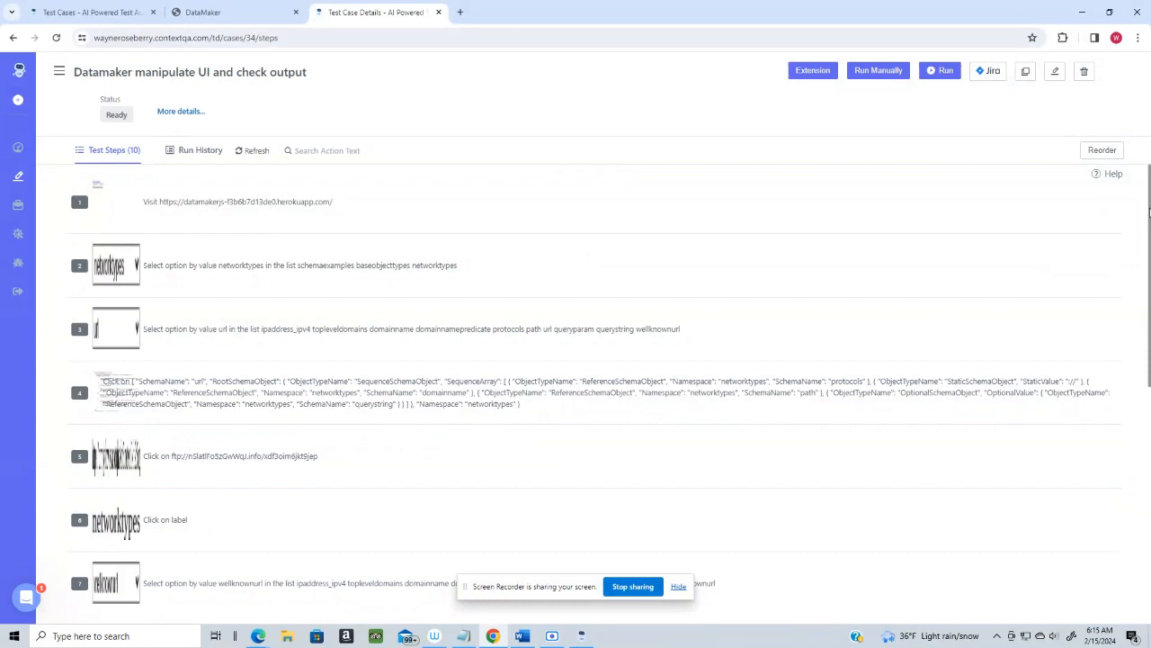
mouse_move(1144, 222)
mouse_down()
mouse_move(1148, 396)
mouse_move(1131, 216)
mouse_up()
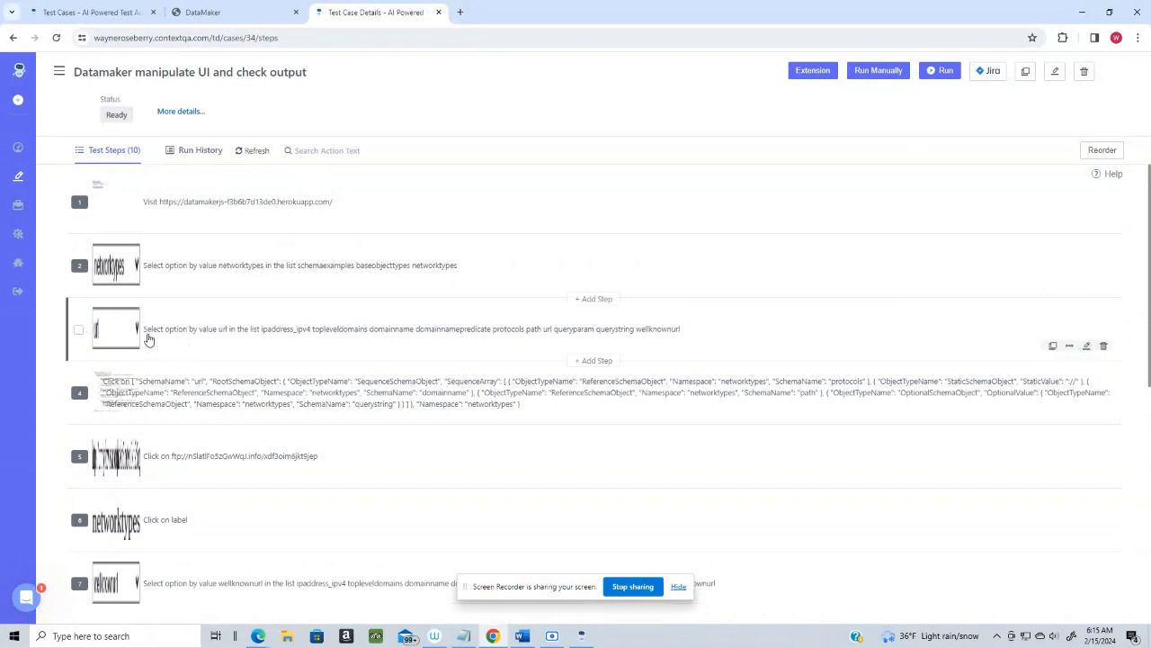
click(193, 151)
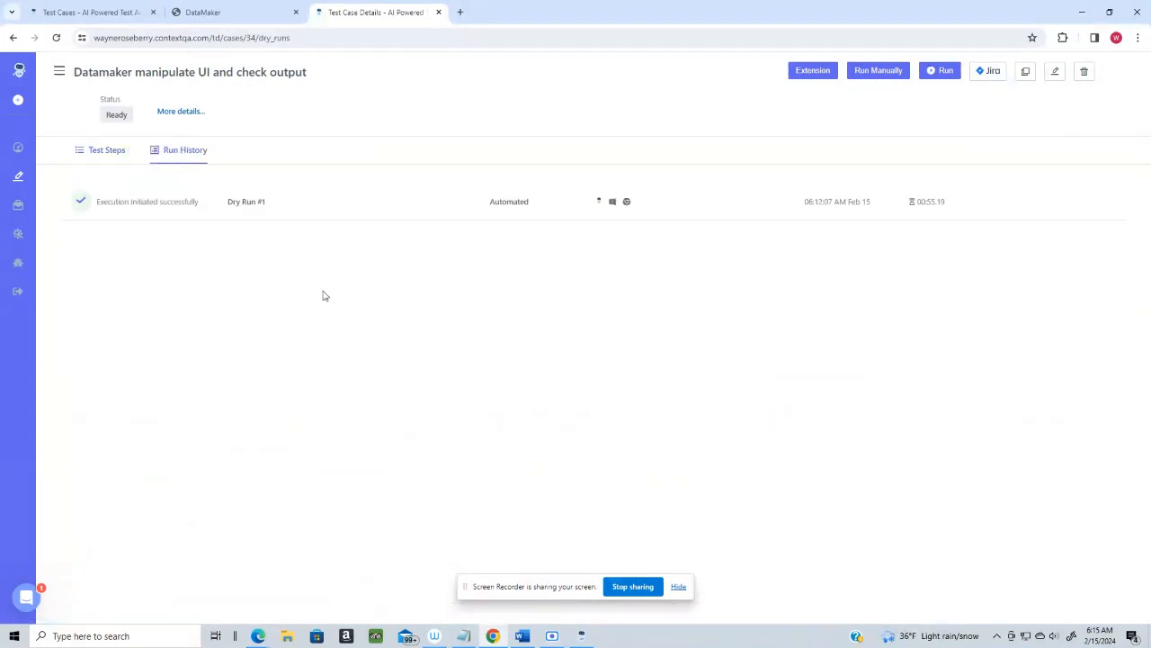
click(144, 206)
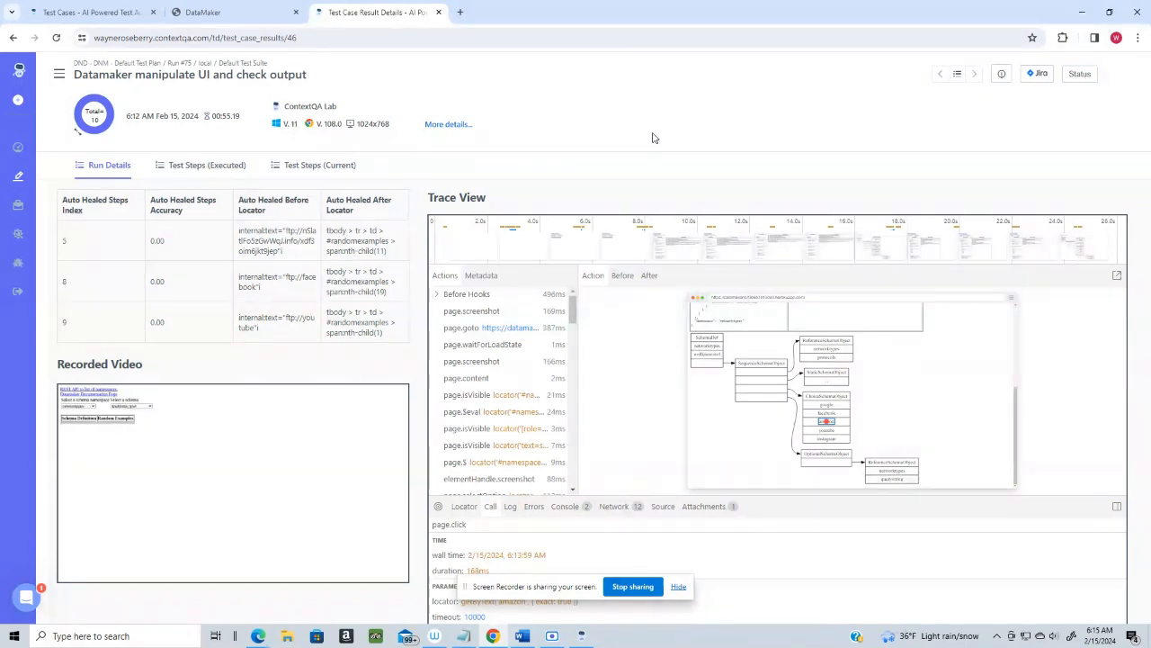
Review the run's recorded video and the results of the executed networktypes and url selection steps
mouse_move(247, 487)
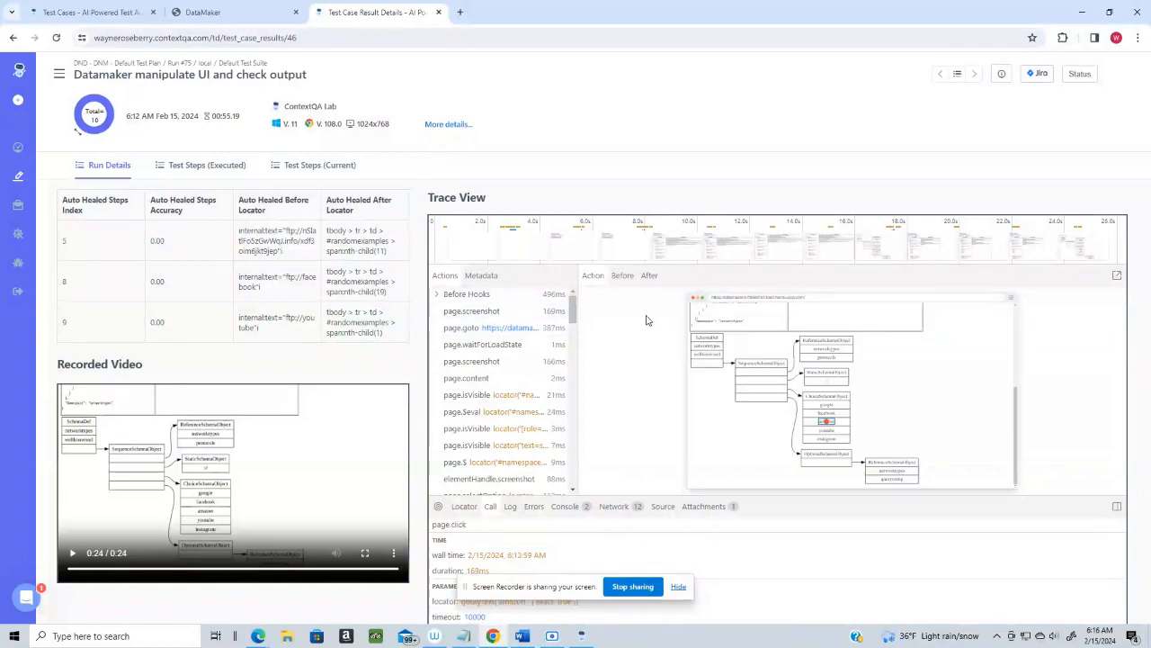
click(191, 171)
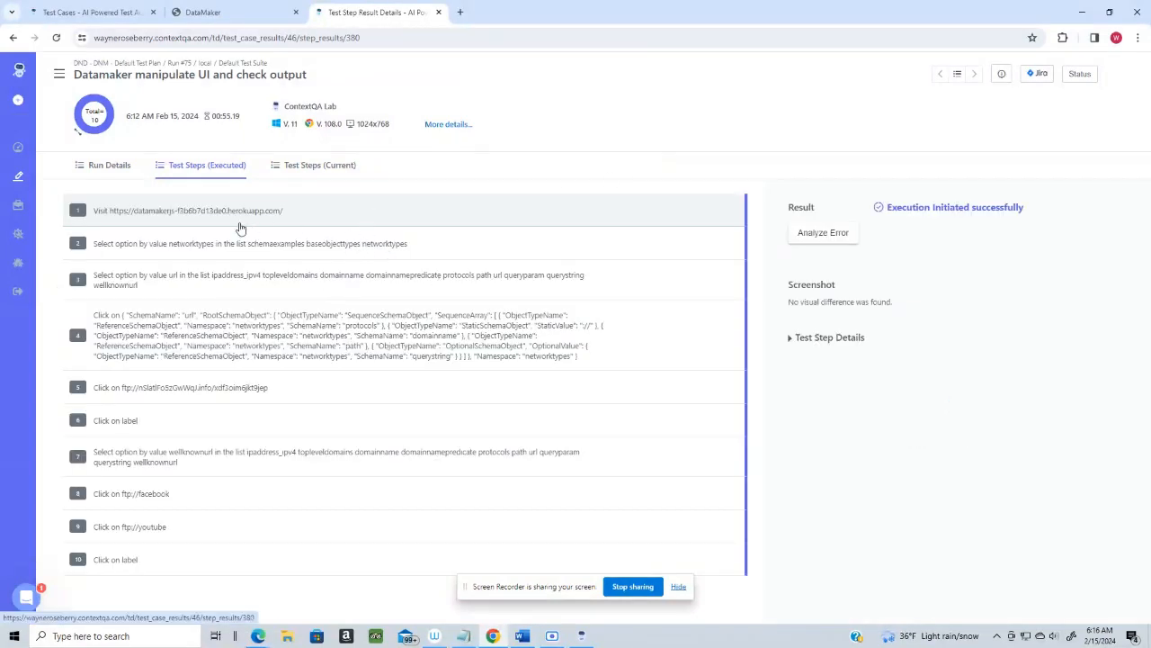
click(456, 248)
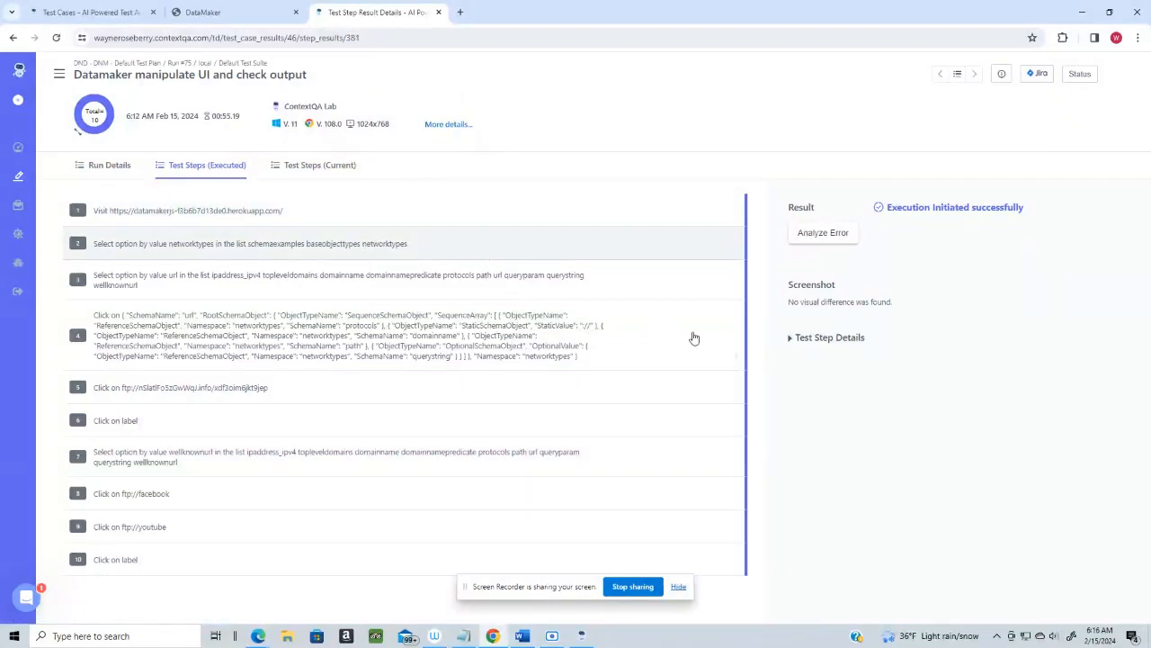
click(553, 289)
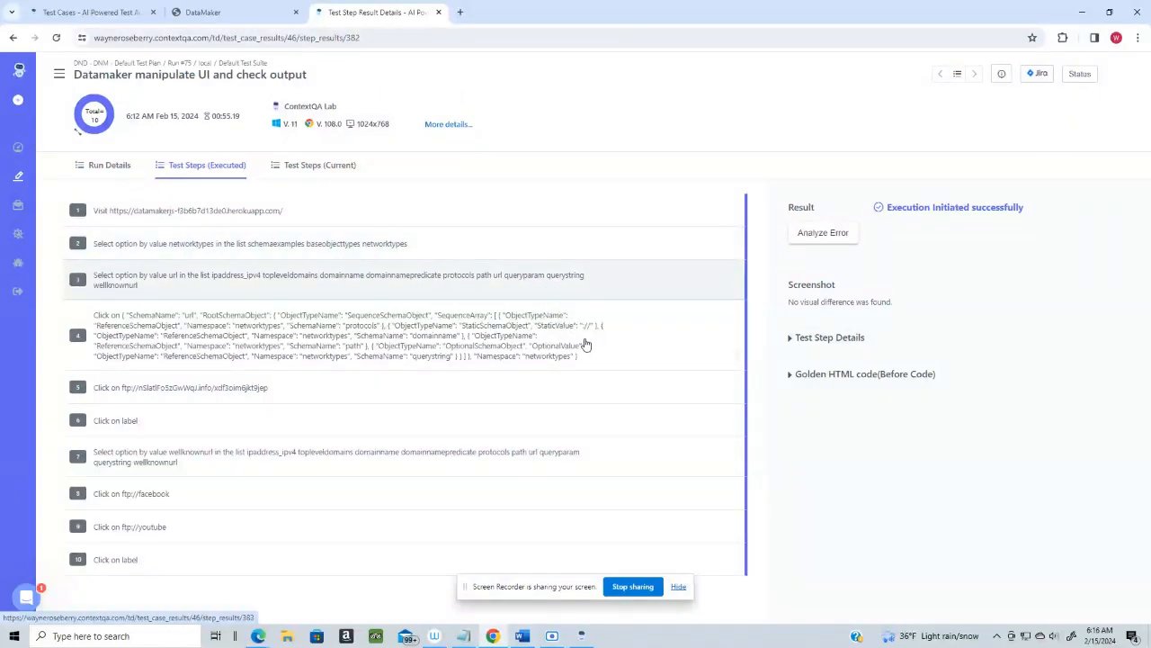
Compare the before and after HTML code of executed step 5, the ftp URL click, and check its test step details
click(238, 391)
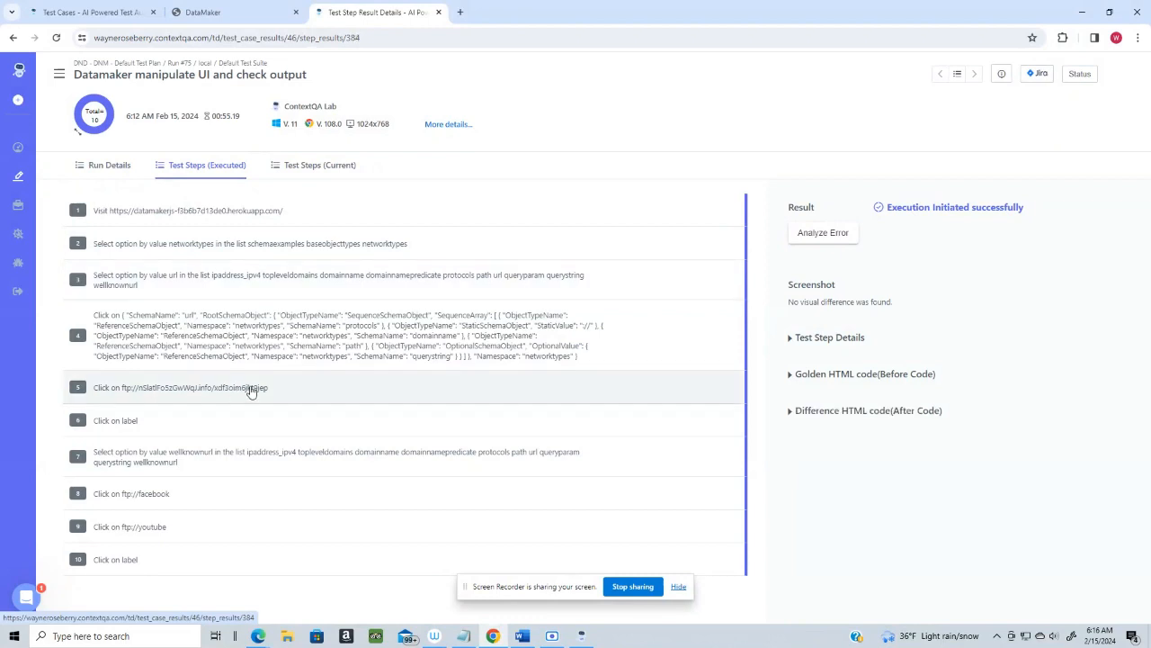
click(792, 376)
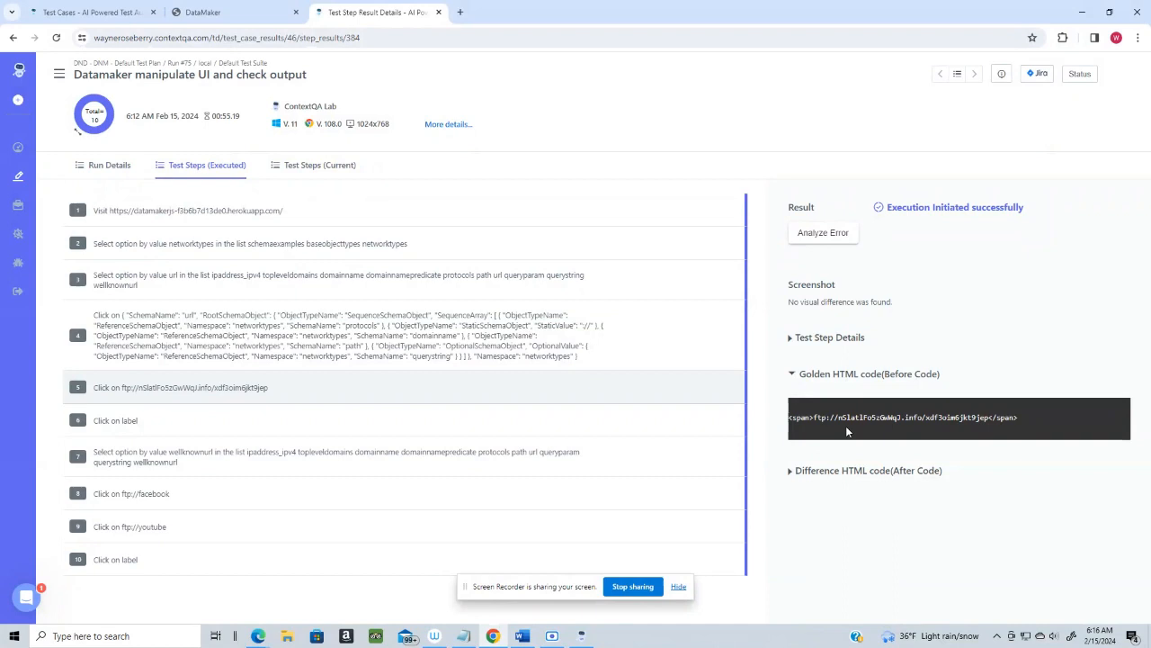
click(792, 472)
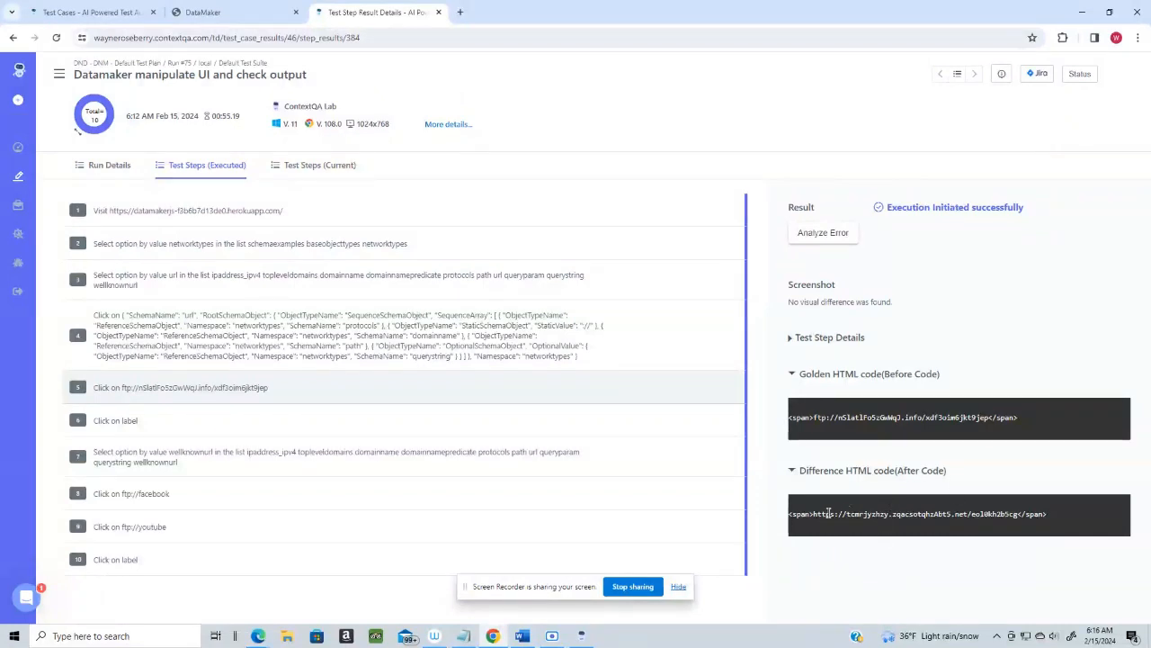
drag(901, 514, 1019, 512)
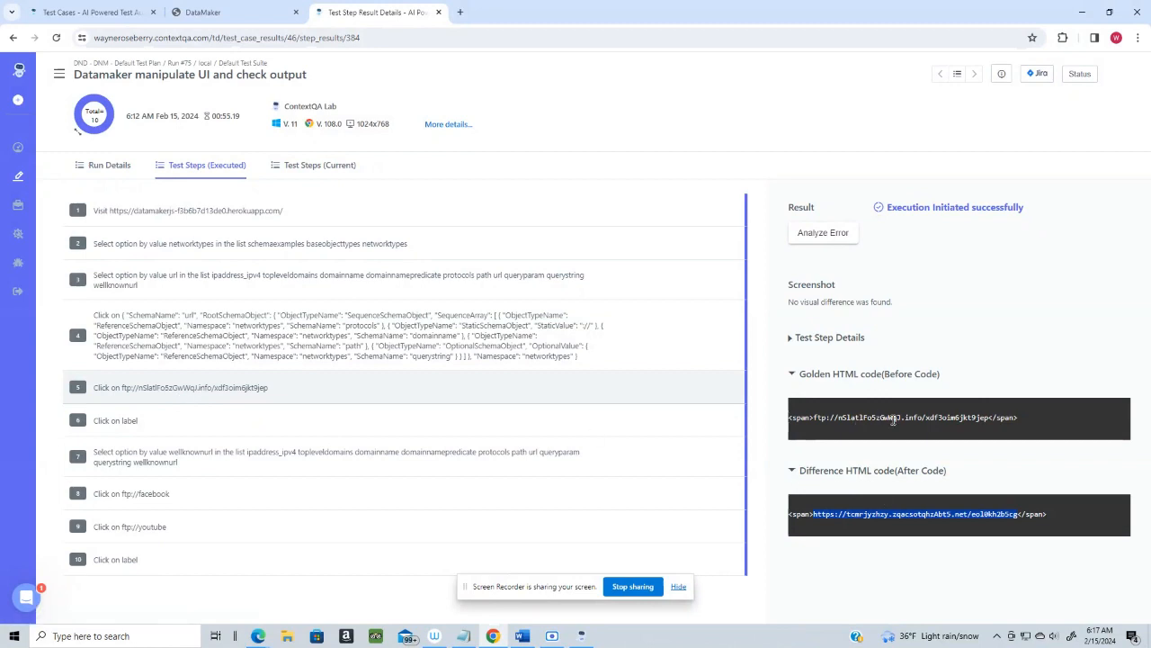
click(790, 343)
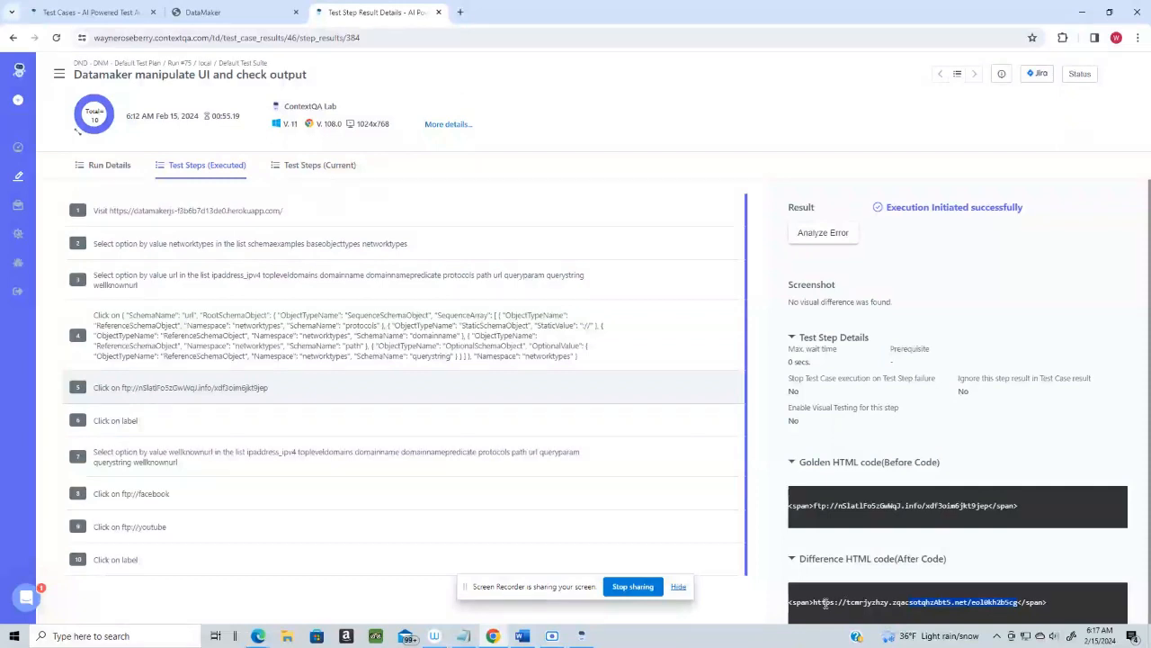
Examine the test step details and the full golden HTML code of executed step 6, the label click
click(121, 425)
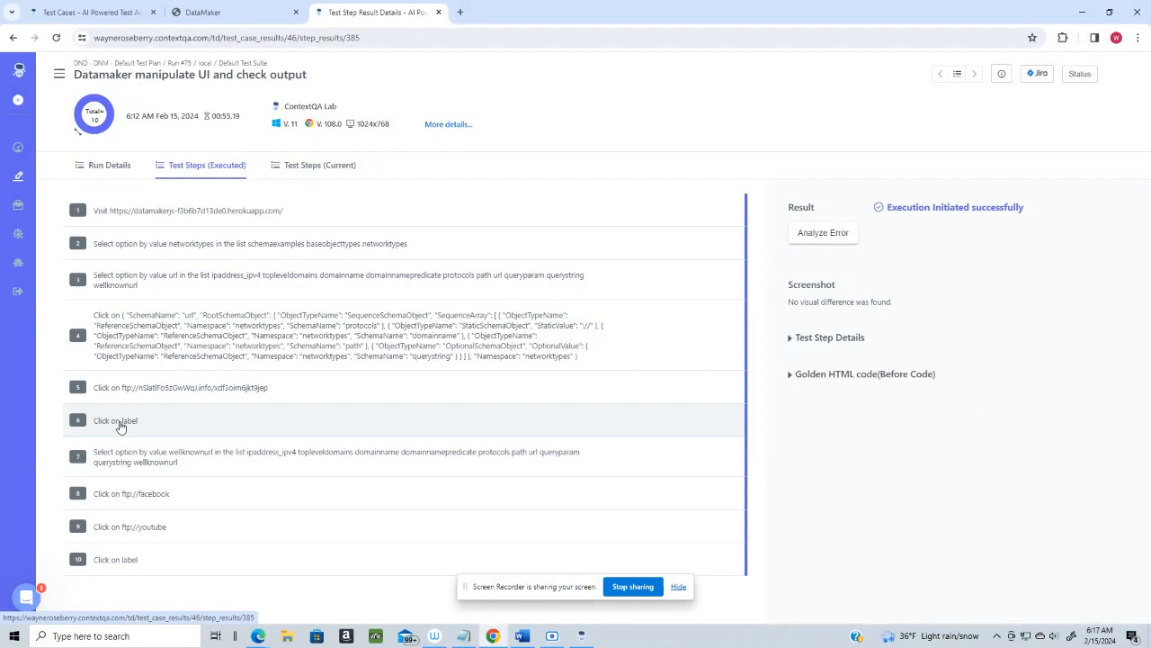
click(790, 338)
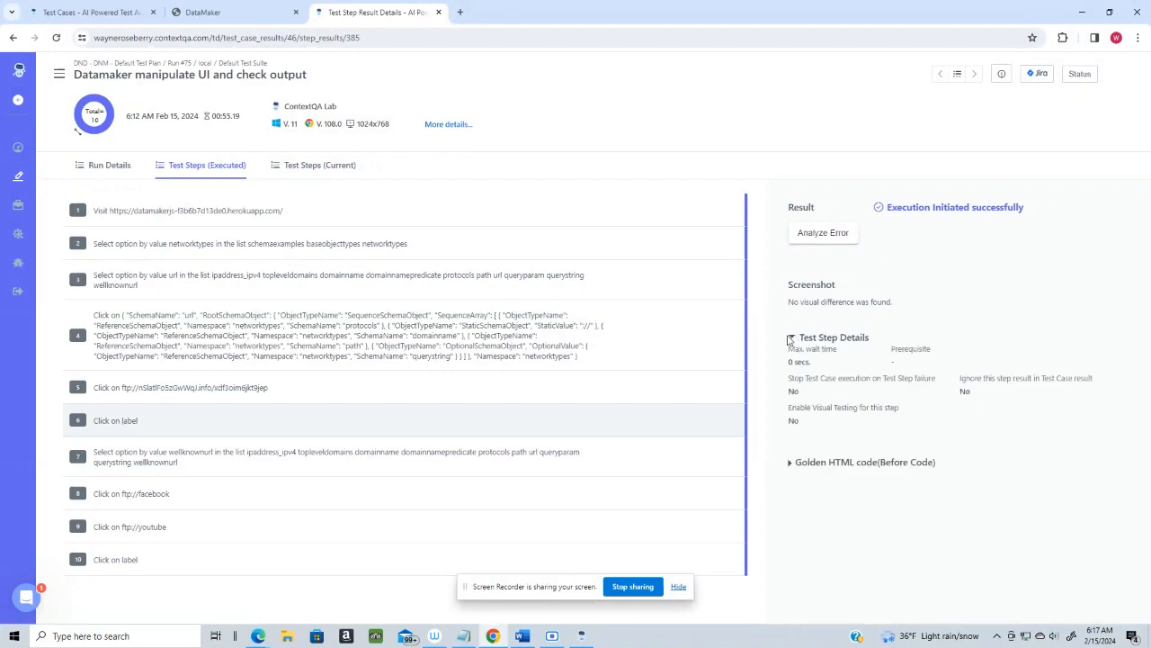
click(790, 464)
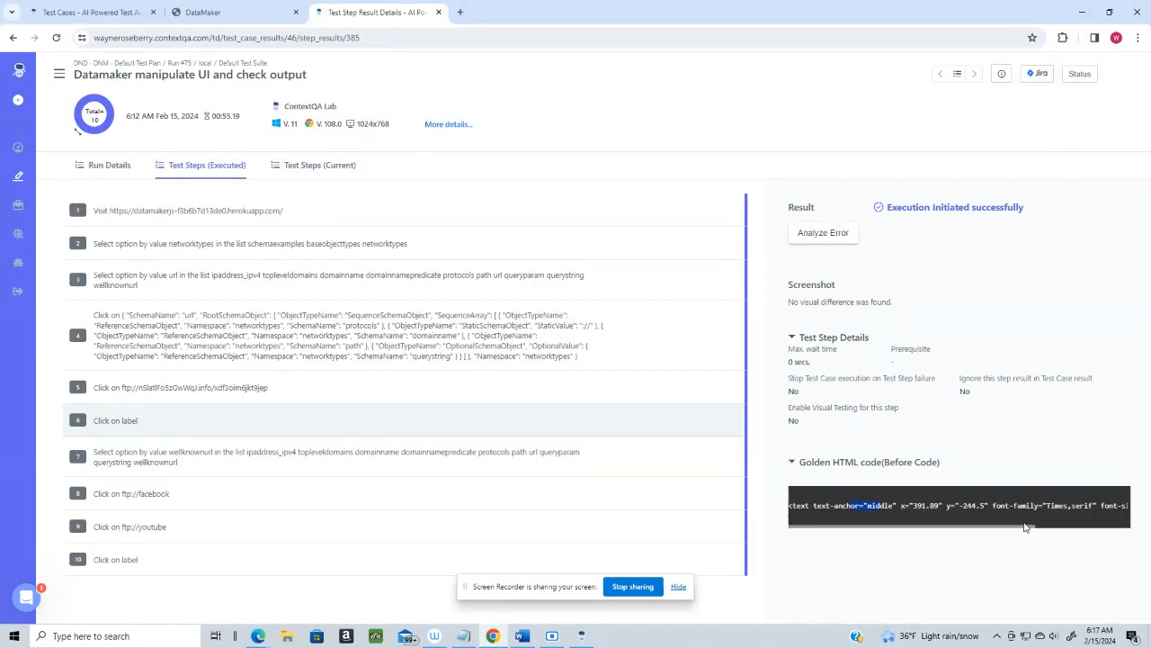
drag(1039, 533, 1144, 537)
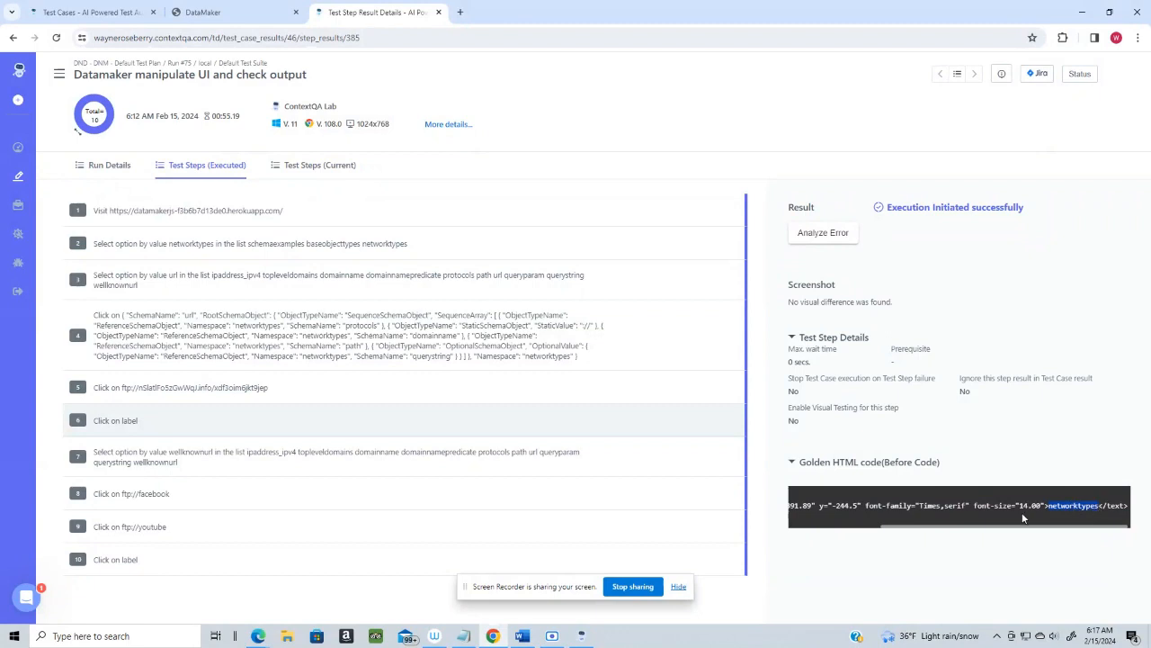
drag(1028, 527, 922, 529)
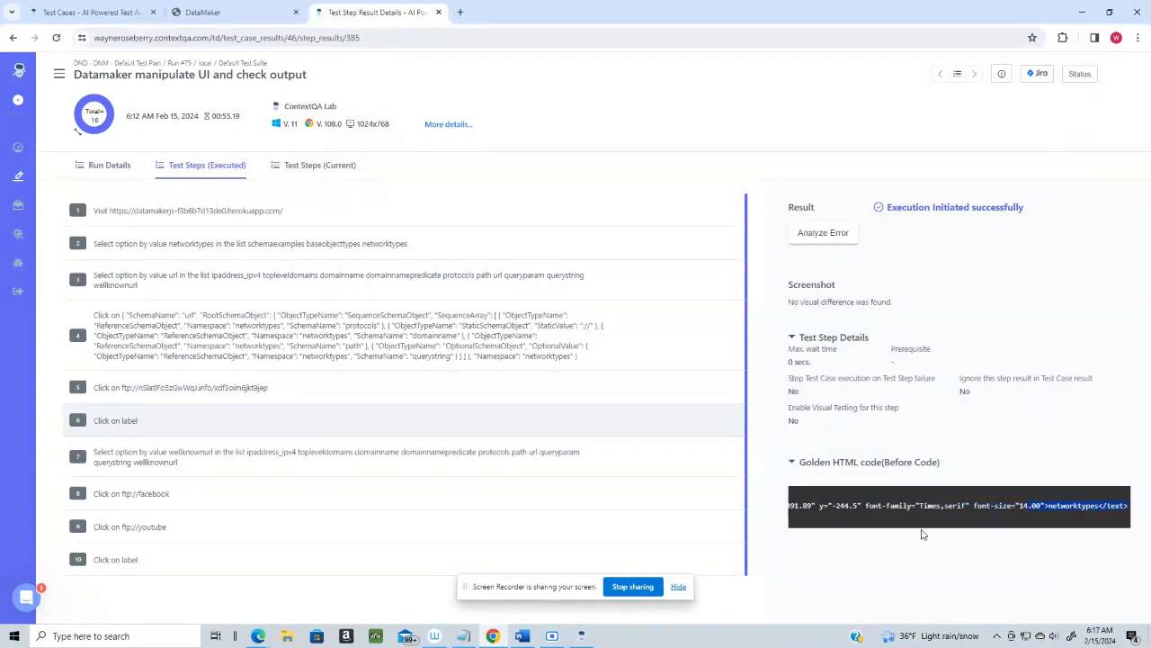
click(995, 528)
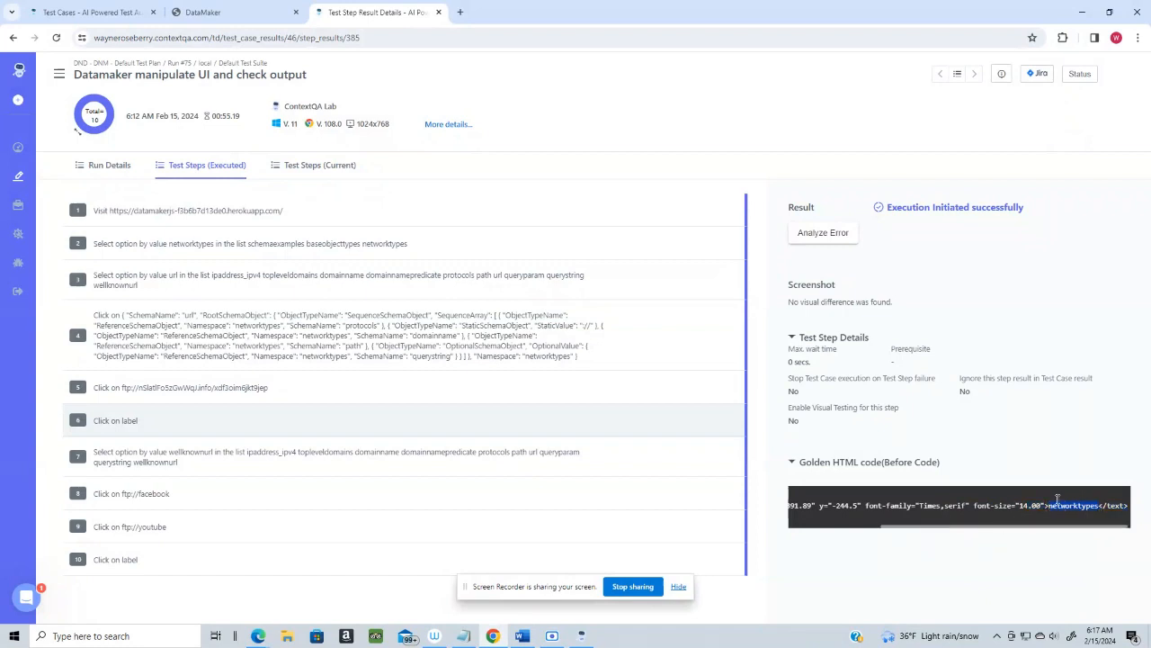
Read through the golden HTML code of executed step 7, the wellknownurl selection
click(222, 459)
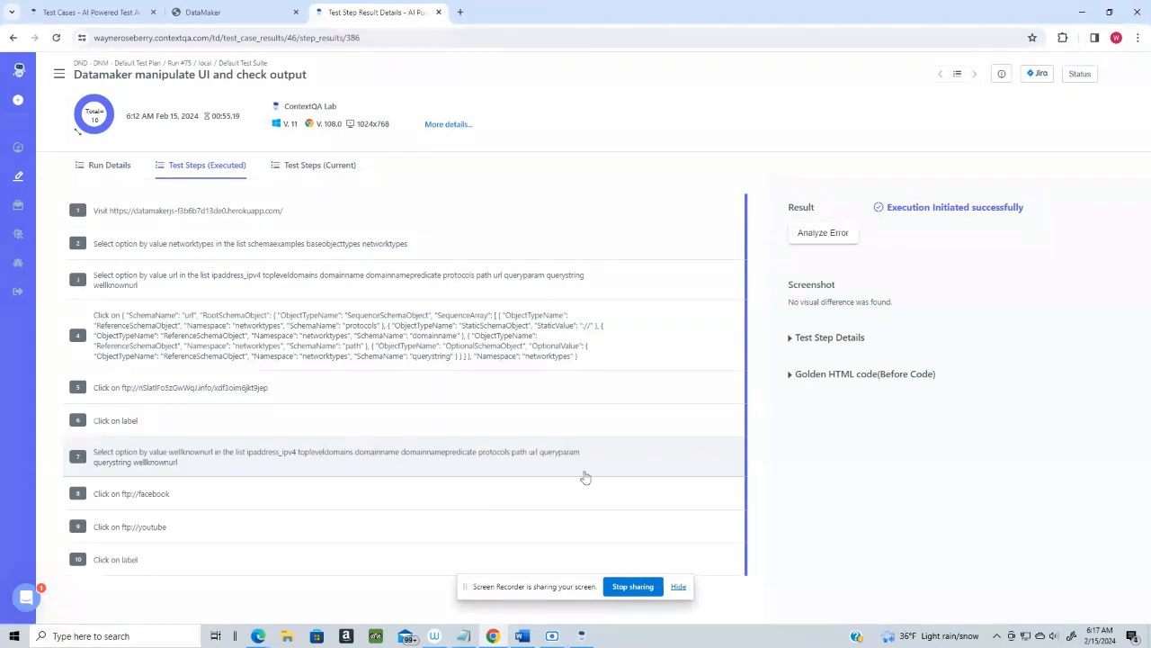
click(790, 378)
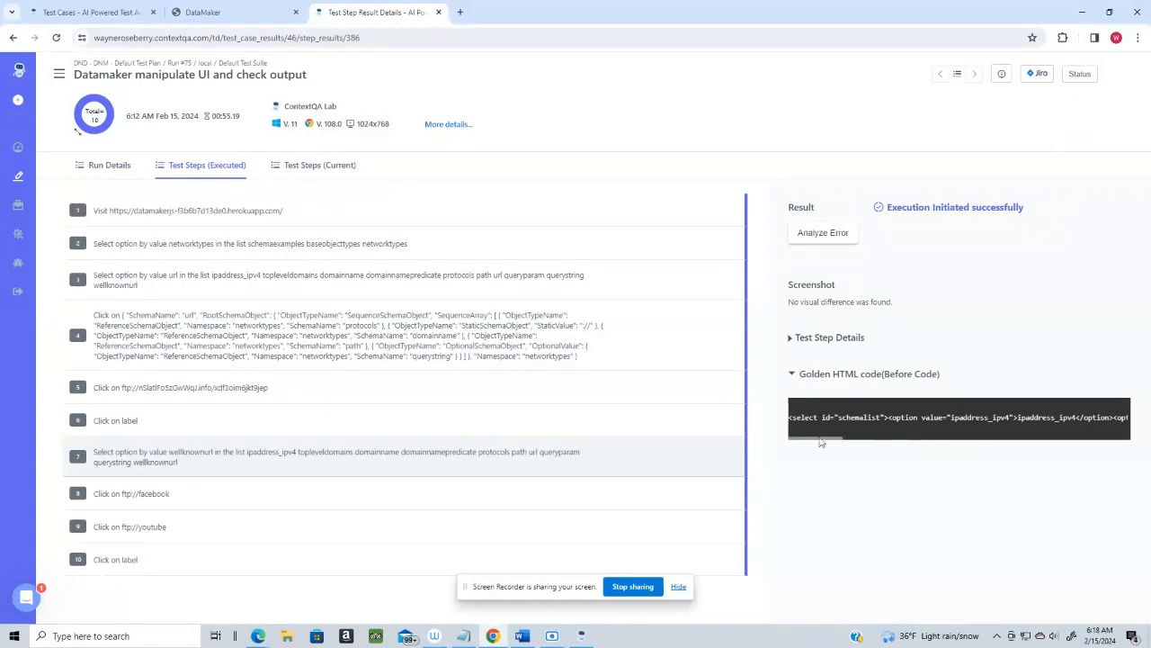
mouse_move(821, 443)
mouse_down()
mouse_move(1139, 444)
mouse_move(806, 454)
mouse_up()
drag(805, 455, 1111, 462)
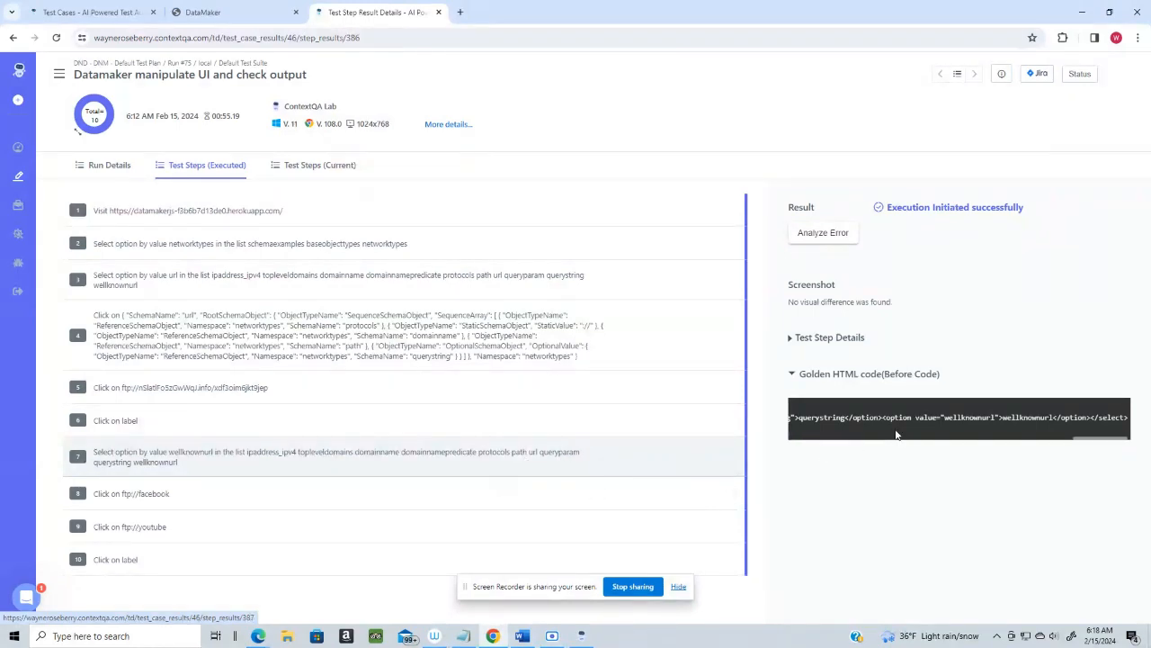
Compare the golden and difference HTML code of executed step 8, the click on ftp://facebook
click(236, 496)
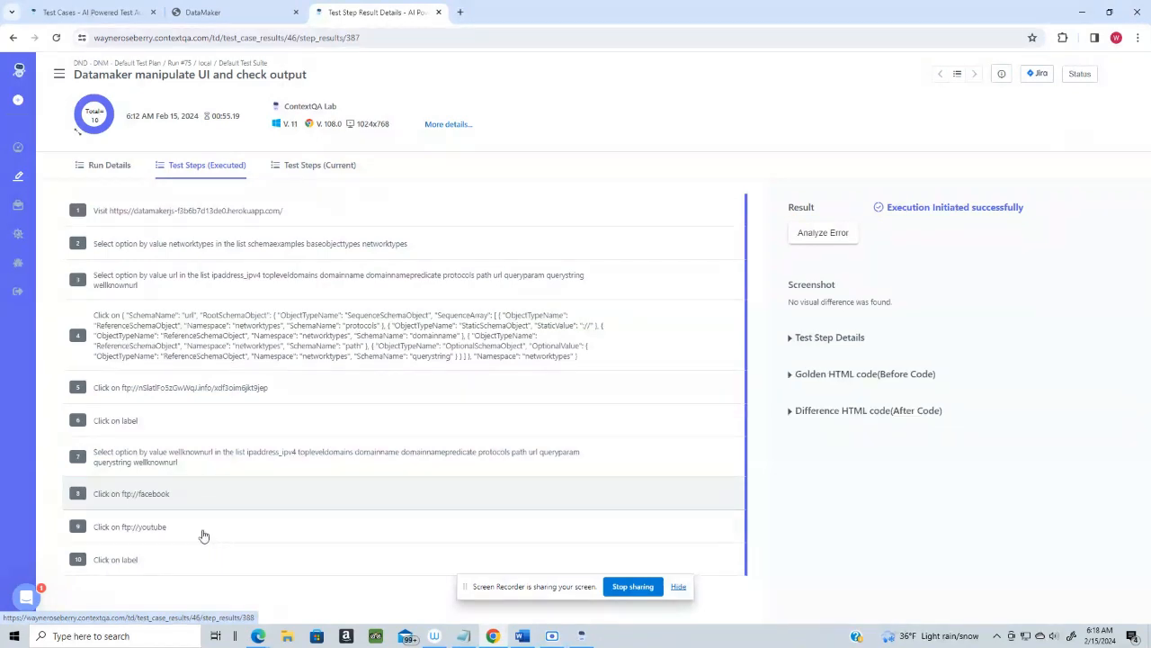
click(790, 415)
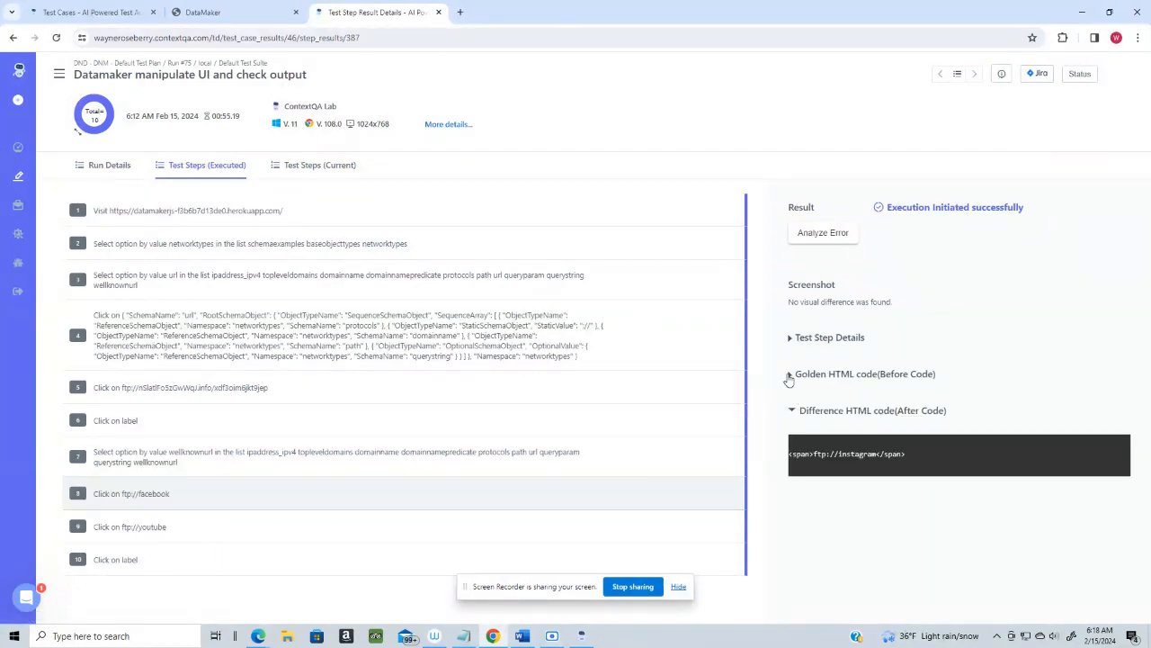
click(789, 376)
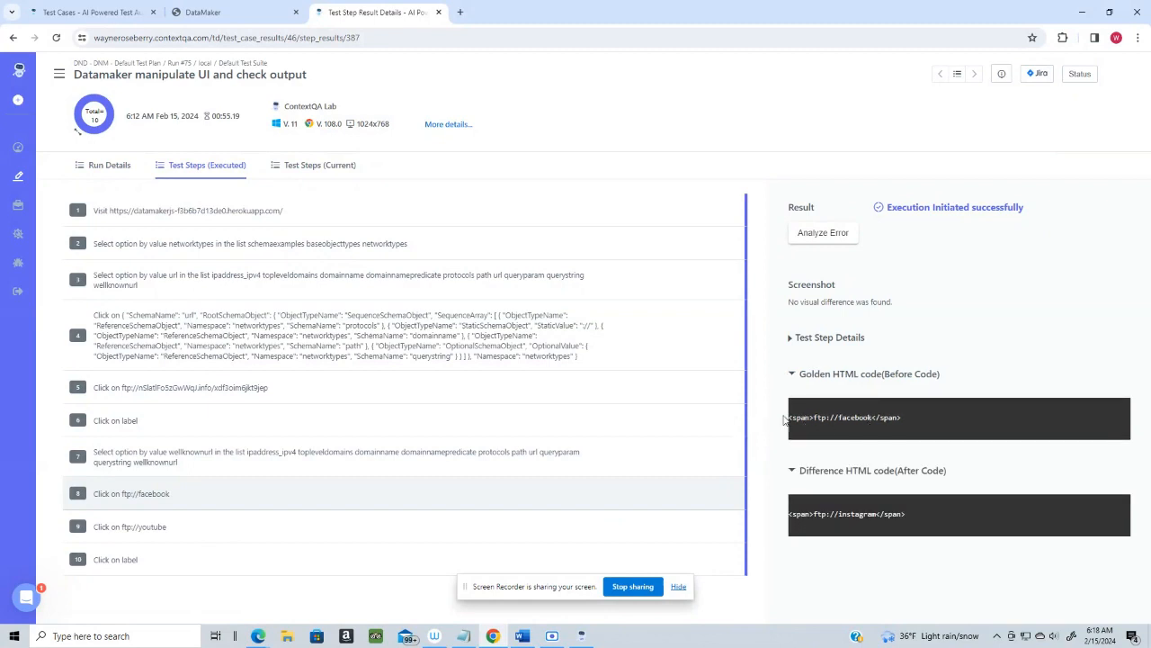
drag(791, 419, 901, 421)
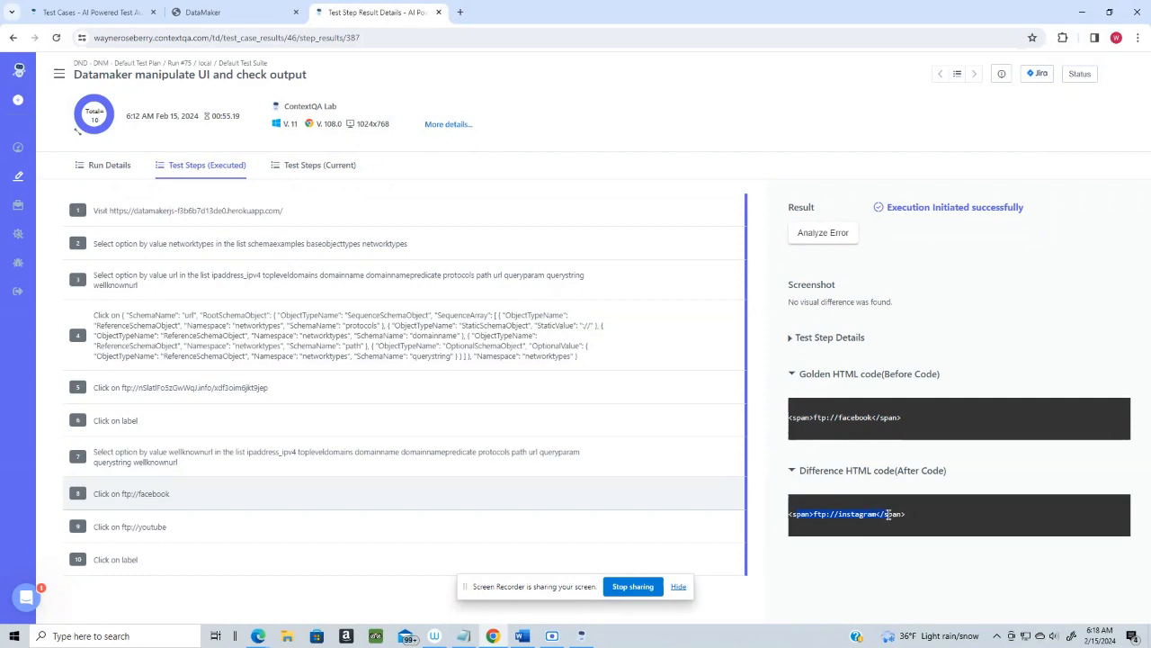
Check the result of executed step 9, and read the full golden HTML code of step 10's label click
click(275, 537)
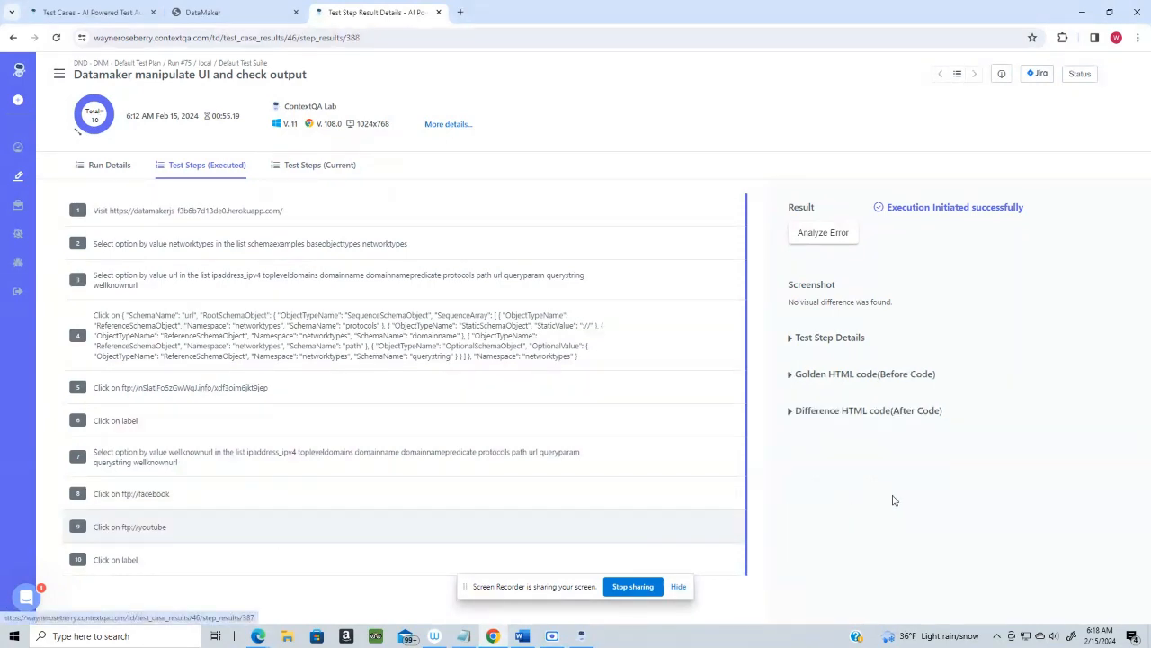
click(160, 565)
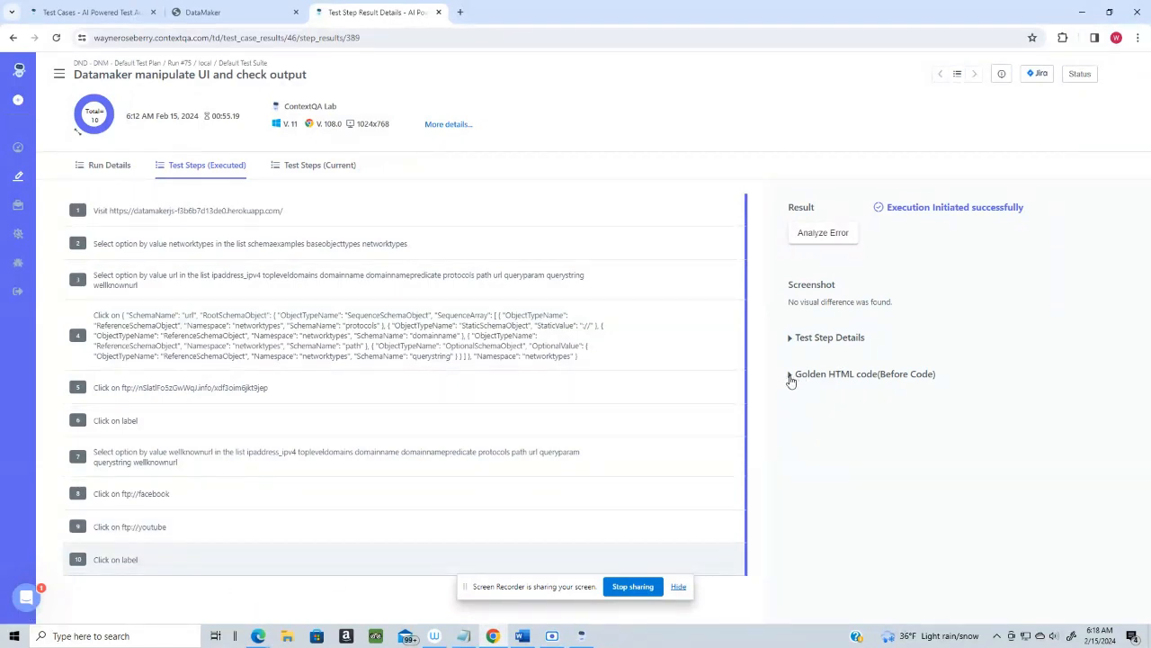
click(790, 378)
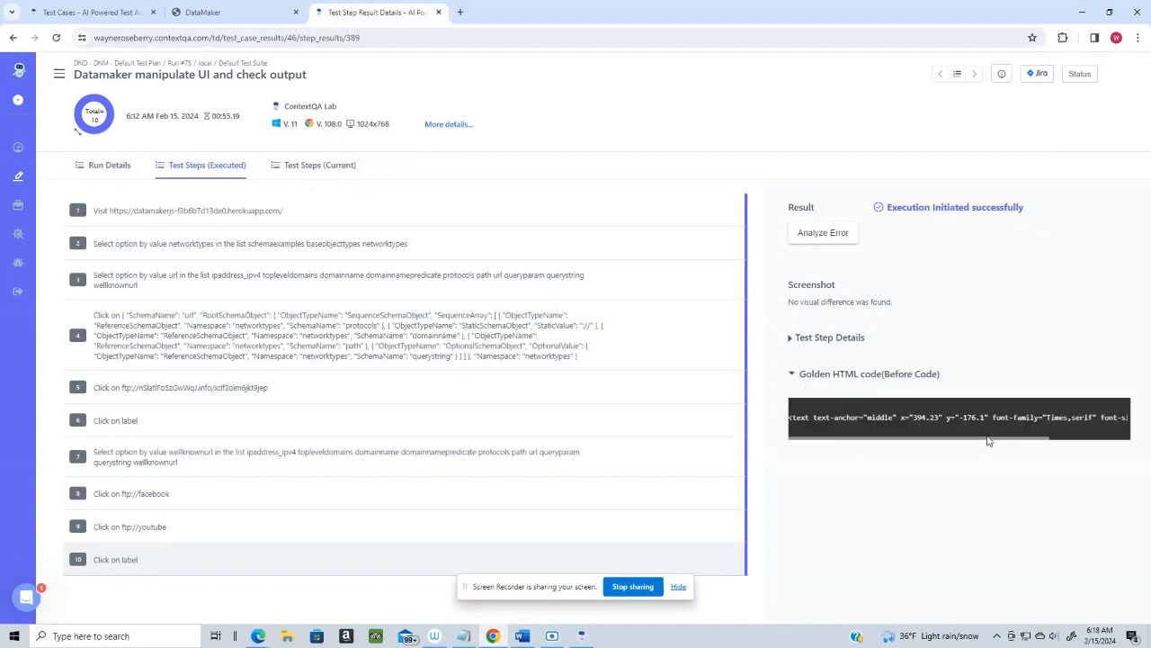
drag(993, 439, 1129, 440)
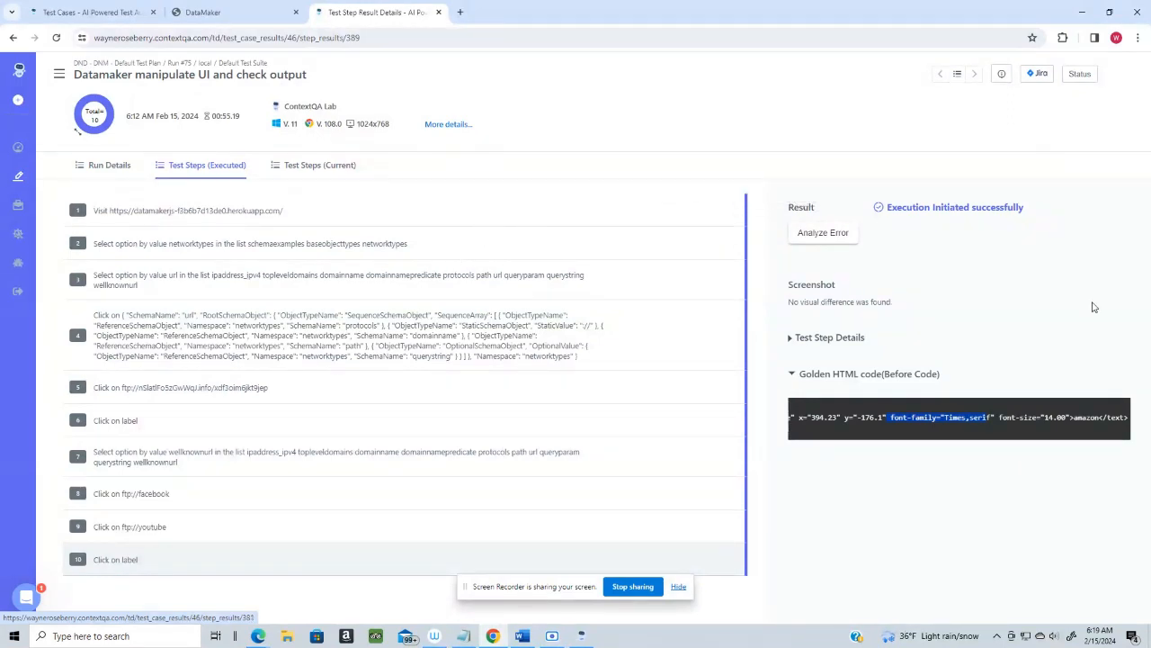
Review the list of current test steps and the test case results summary for the run
click(328, 169)
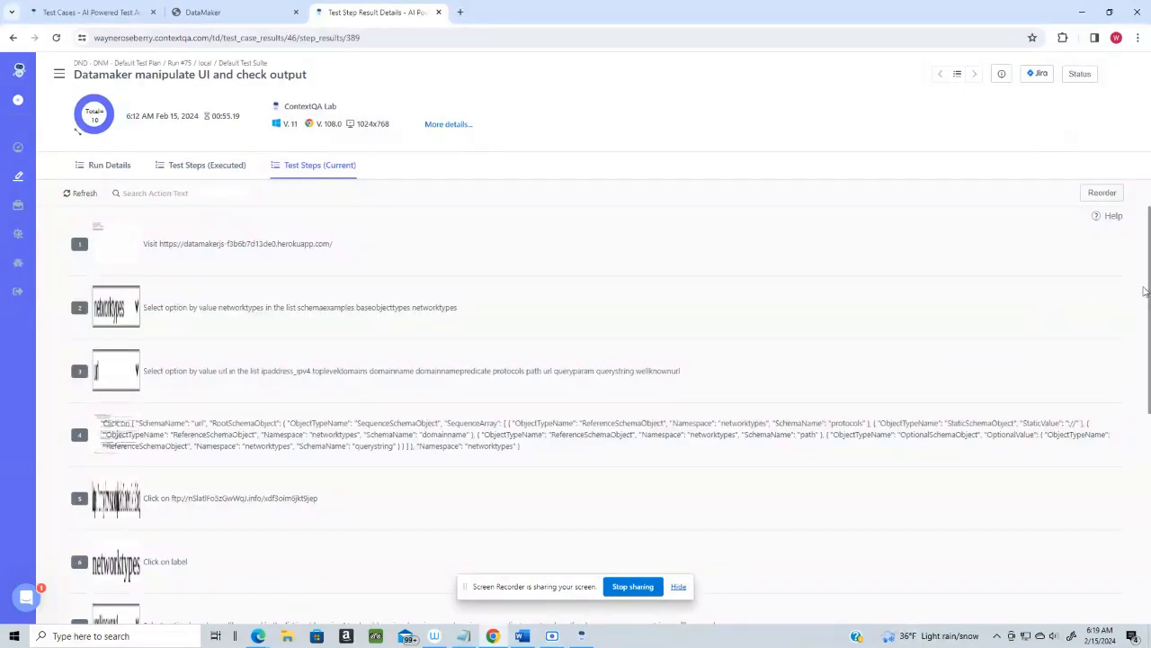
mouse_move(1148, 286)
mouse_down()
mouse_move(1137, 421)
mouse_move(1107, 528)
mouse_move(1141, 254)
mouse_move(1136, 456)
mouse_move(1135, 256)
mouse_move(1134, 427)
mouse_move(1136, 296)
mouse_up()
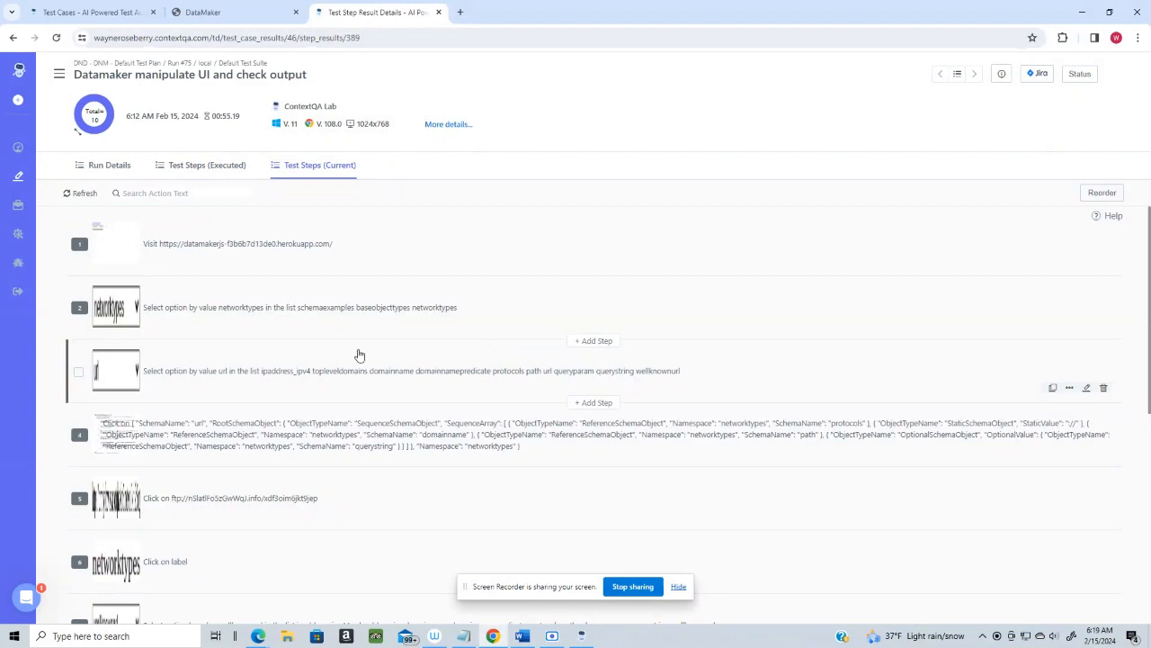
click(449, 124)
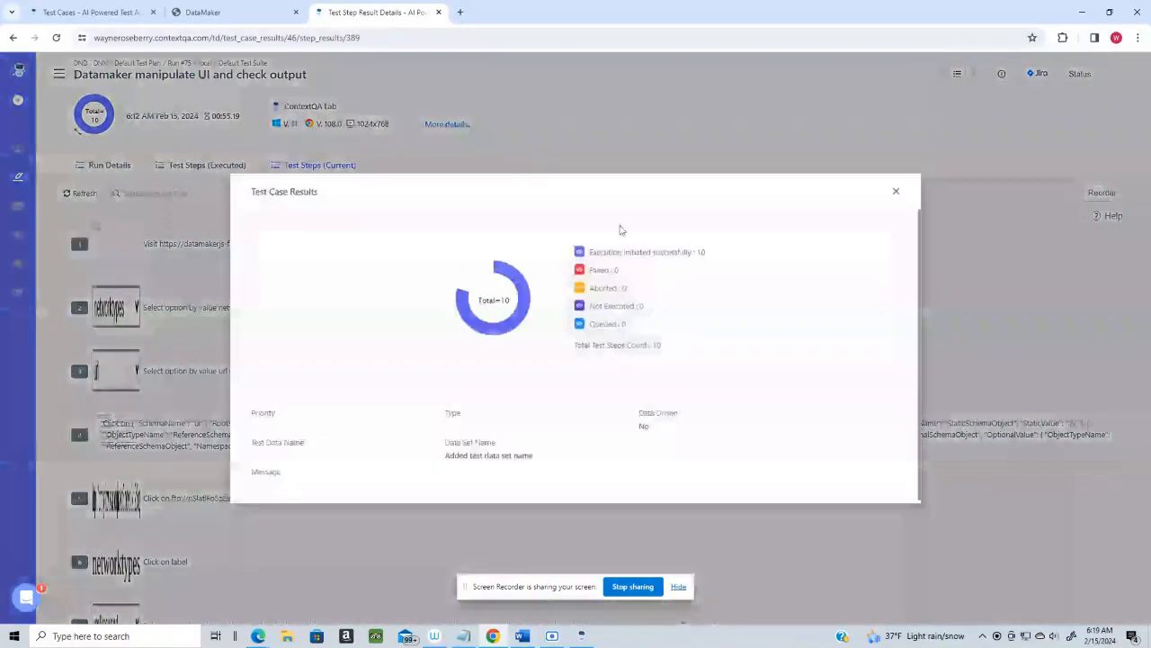
click(895, 191)
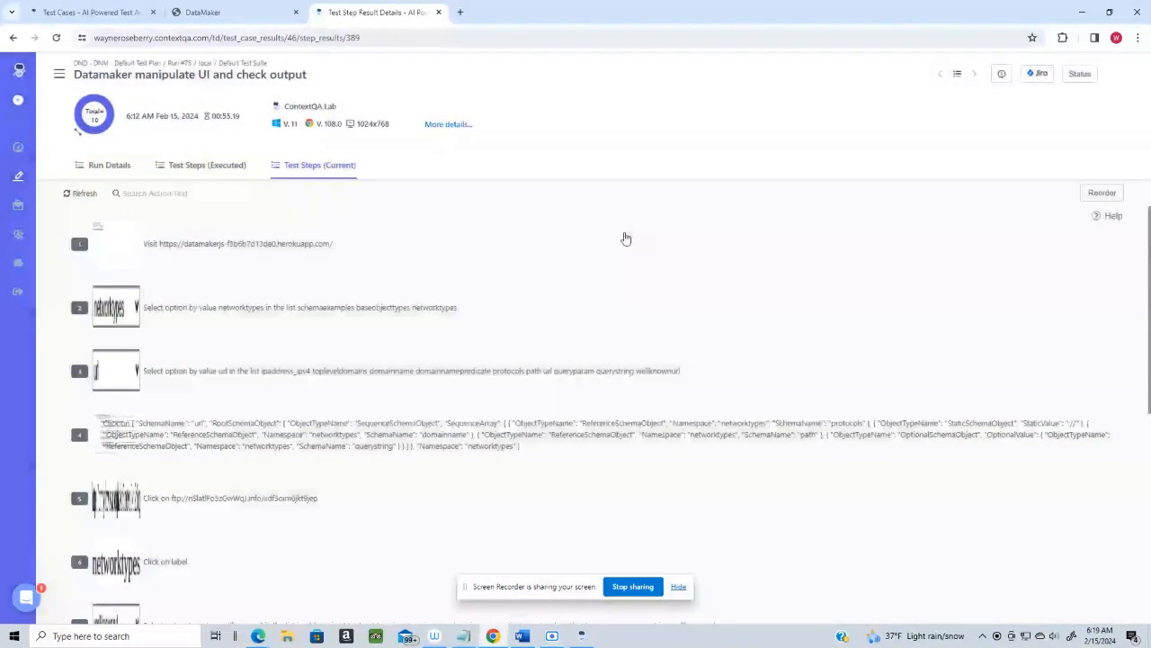
Return to the run details, widen the trace view's action list, and look through the recorded actions as far as the ftp URL locator checks
click(117, 167)
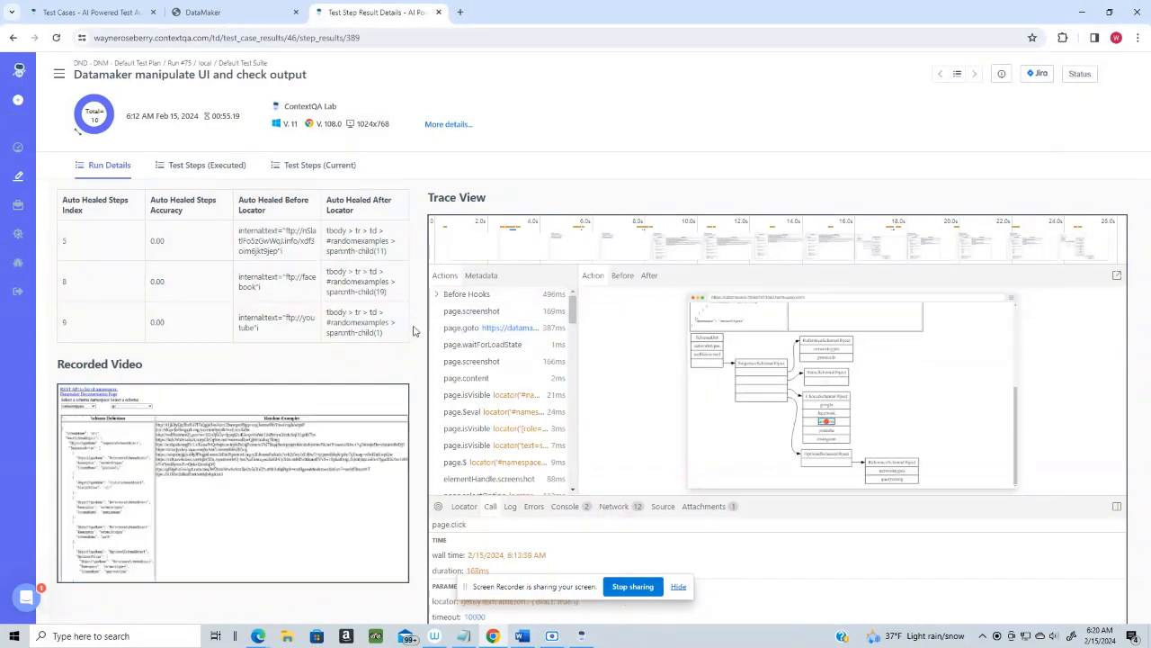
click(507, 347)
drag(579, 336, 740, 344)
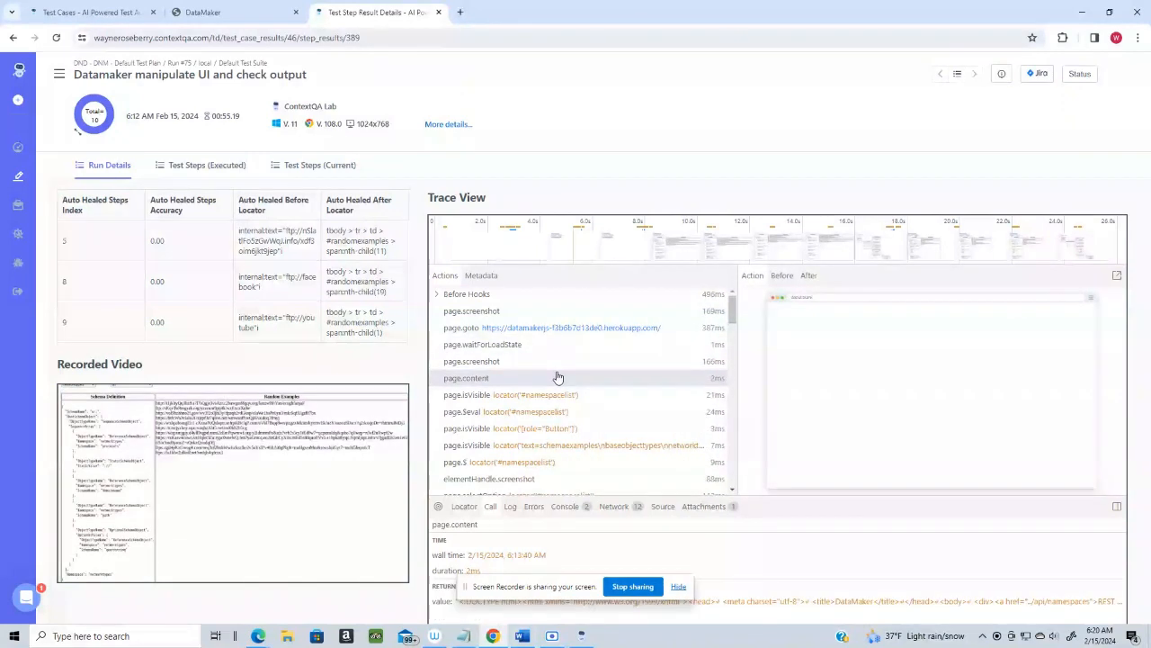
click(555, 414)
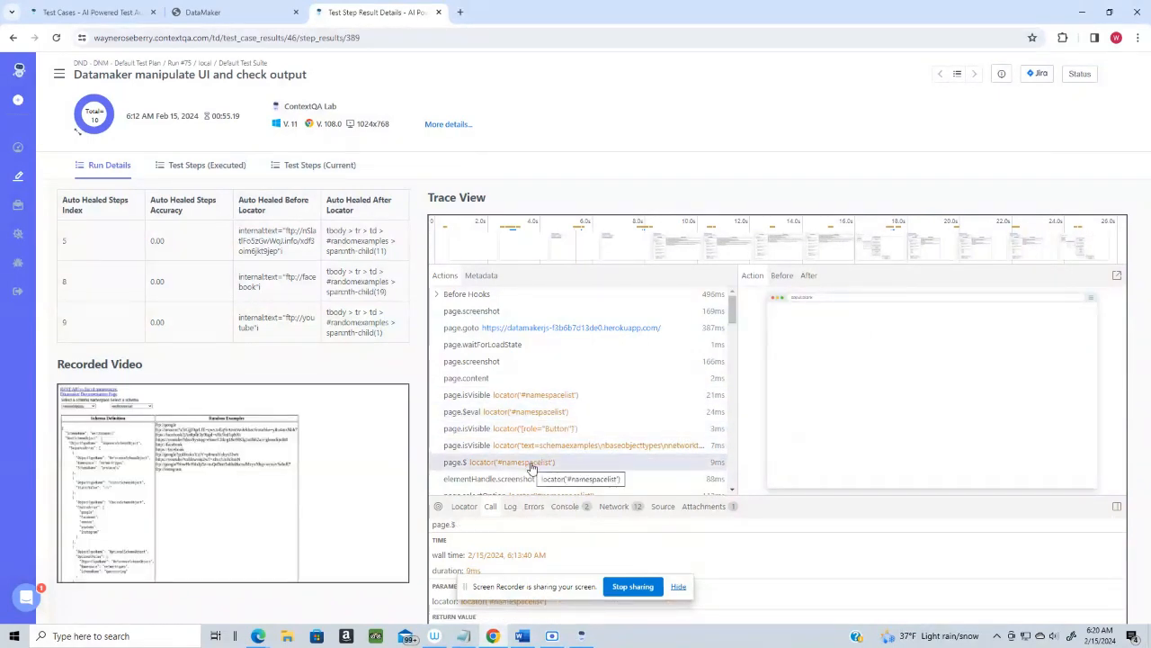
drag(733, 313, 738, 362)
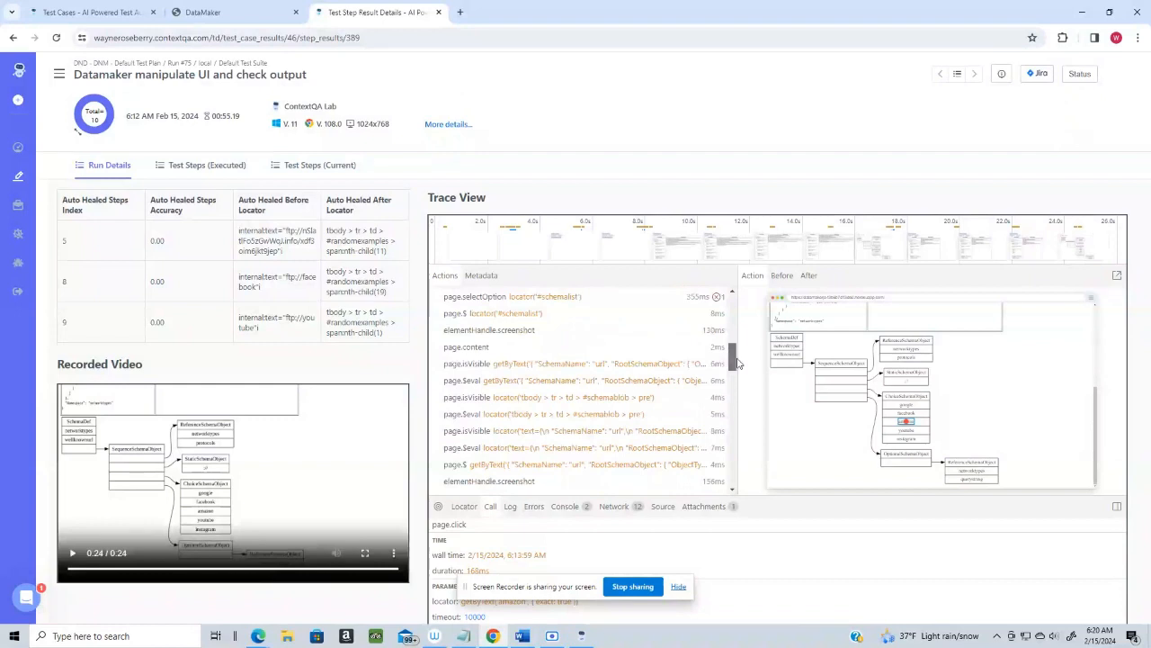
drag(736, 363, 736, 378)
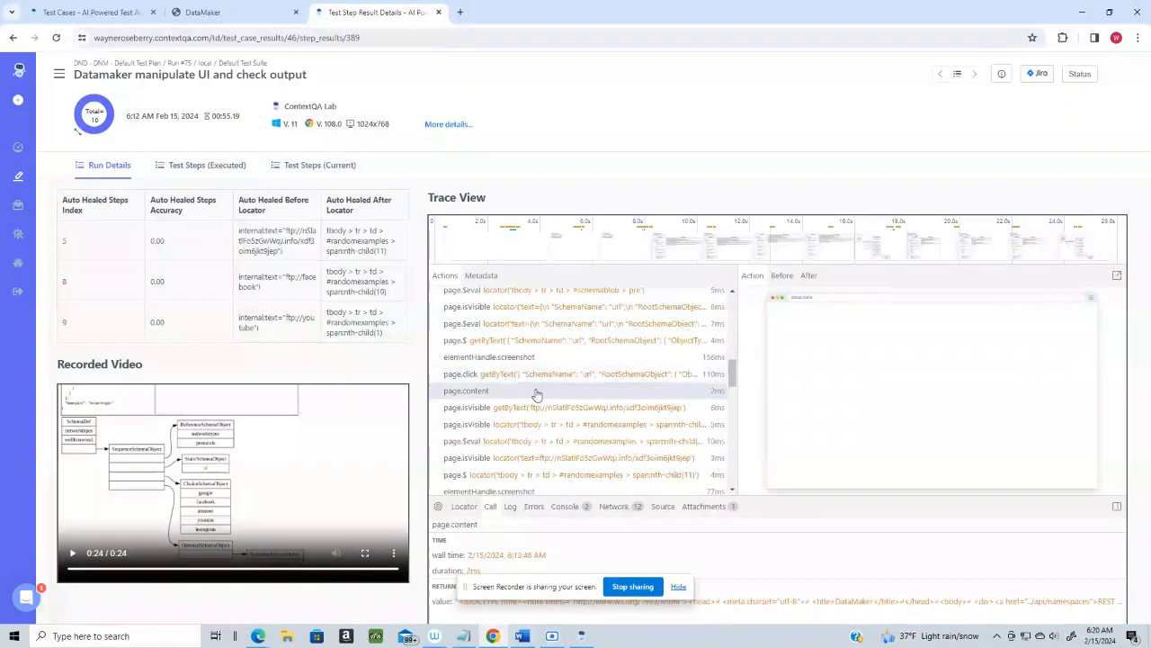
Inspect the trace snapshots of the ftp URL text visibility check and the visibility and eval actions using the #randomexamples span:nth-child(11) locator
click(511, 409)
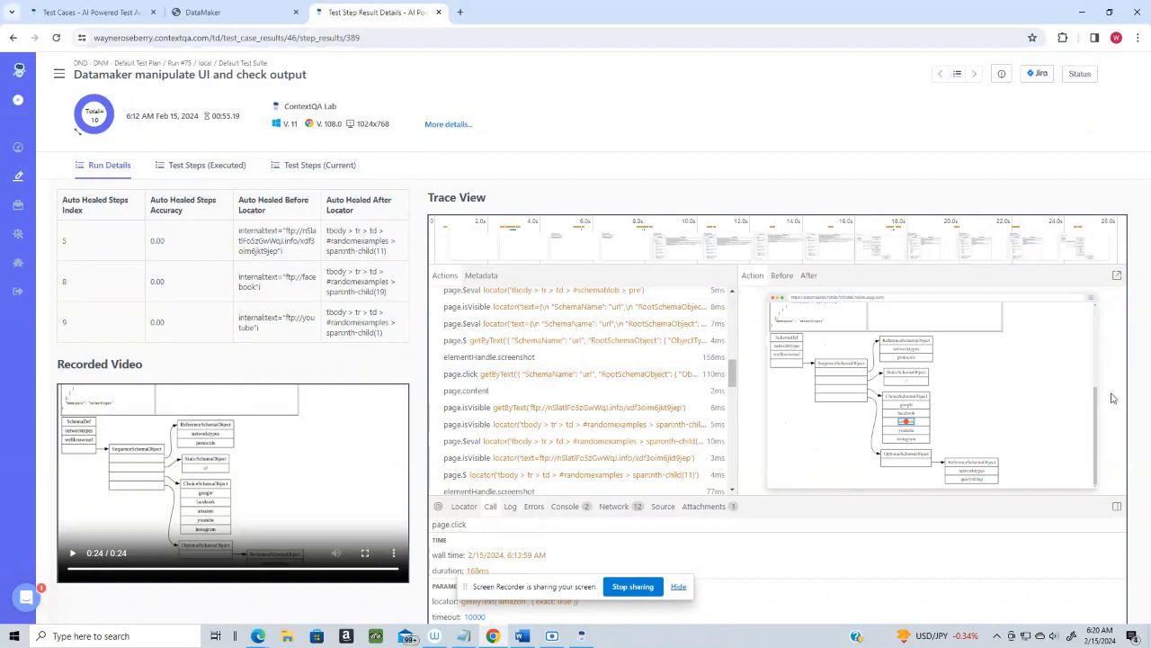
click(580, 412)
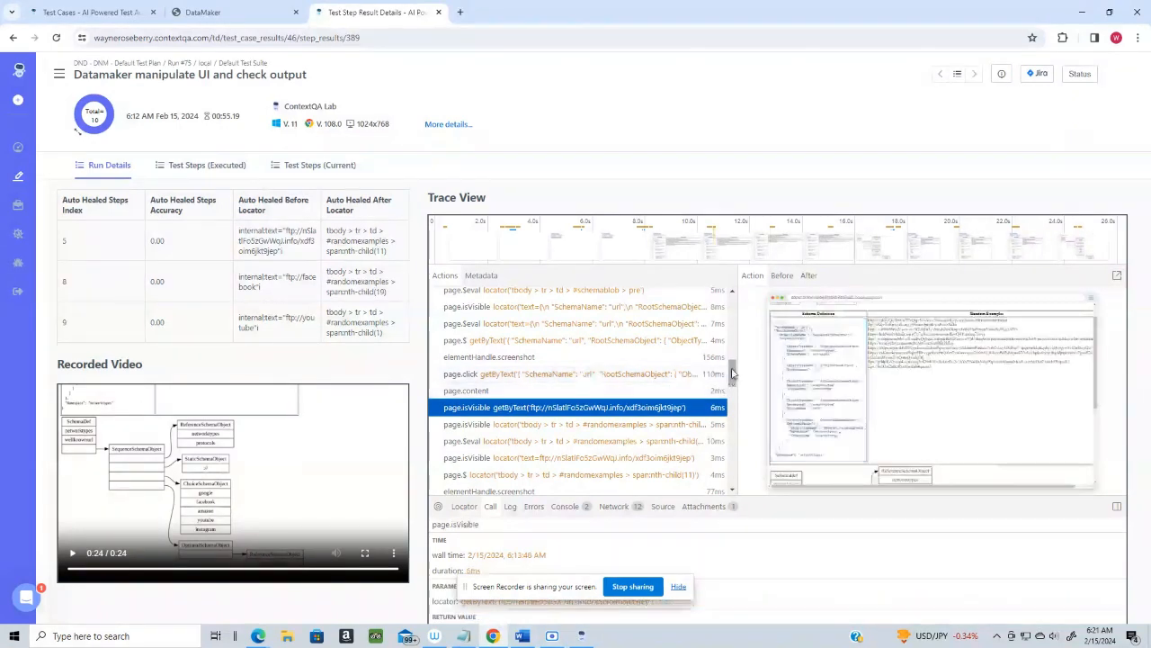
click(621, 428)
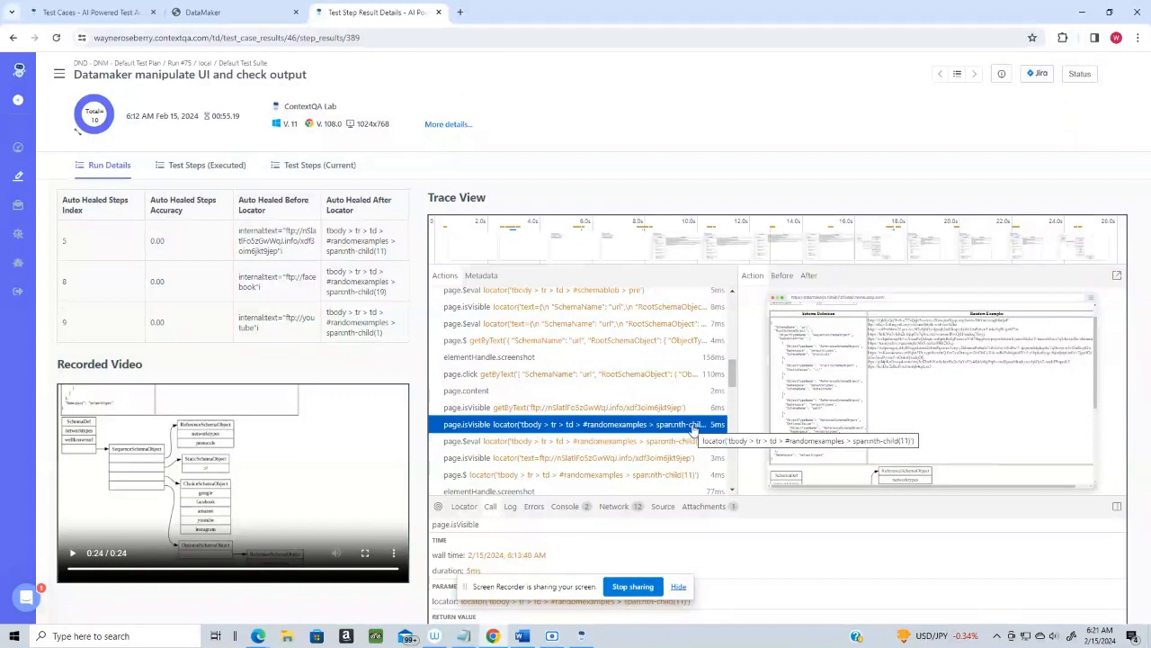
click(573, 442)
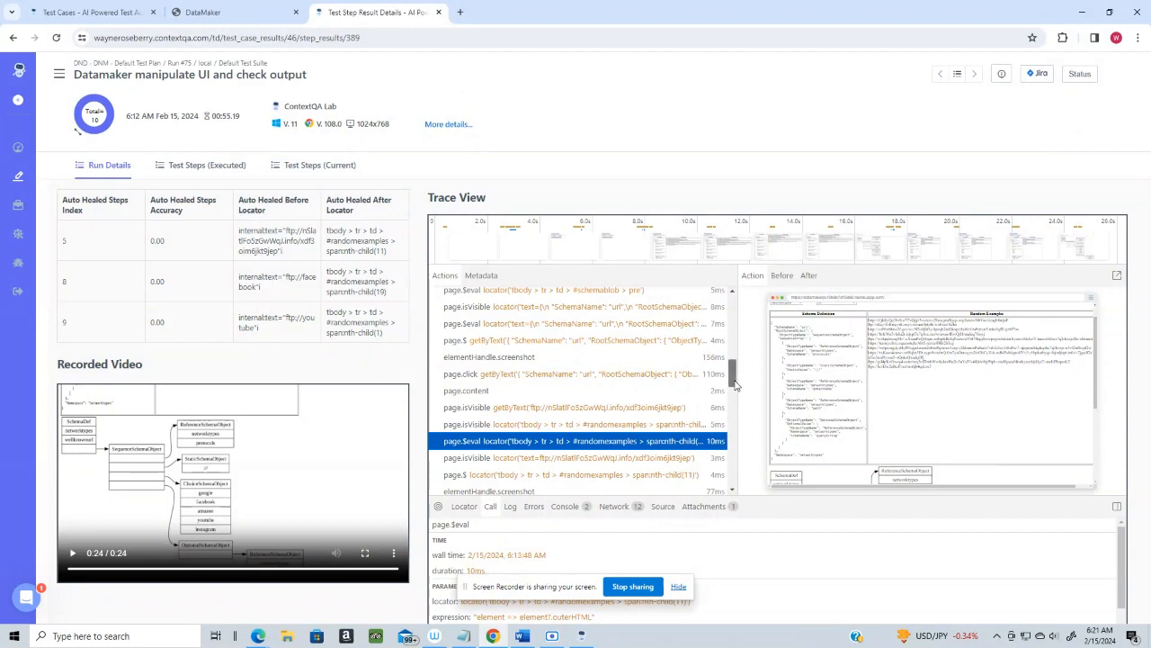
Compare the trace snapshots of the ftp URL text visibility checks with the eval and click actions using the #randomexamples span:nth-child(11) locator
scroll(735, 385, down, 2)
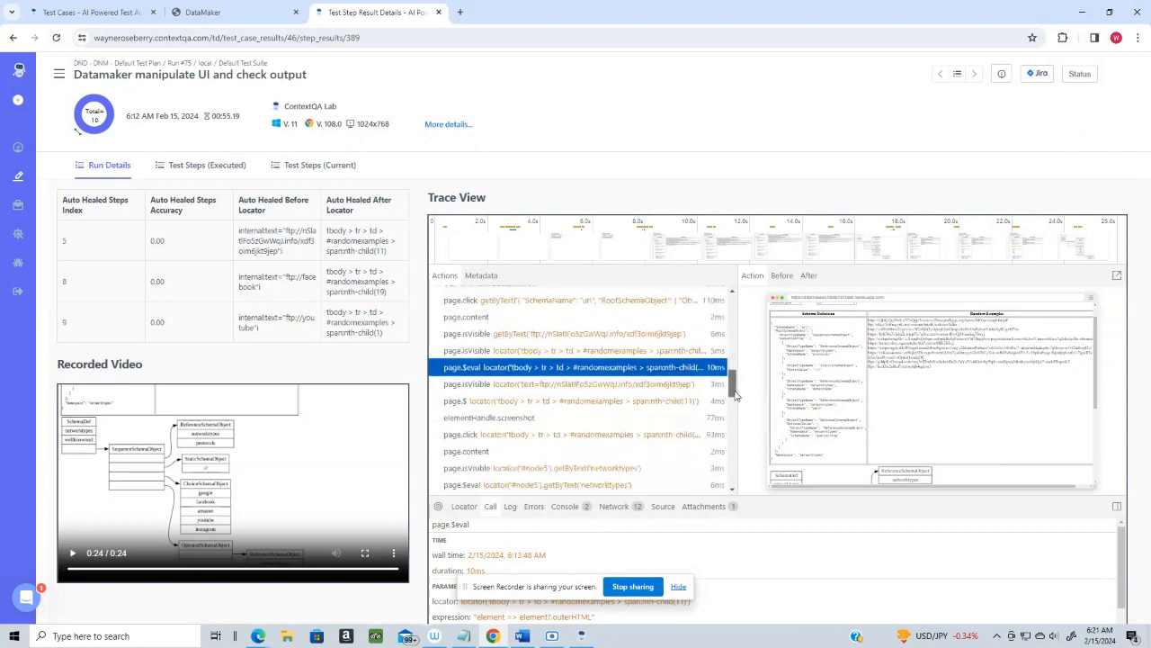
click(584, 386)
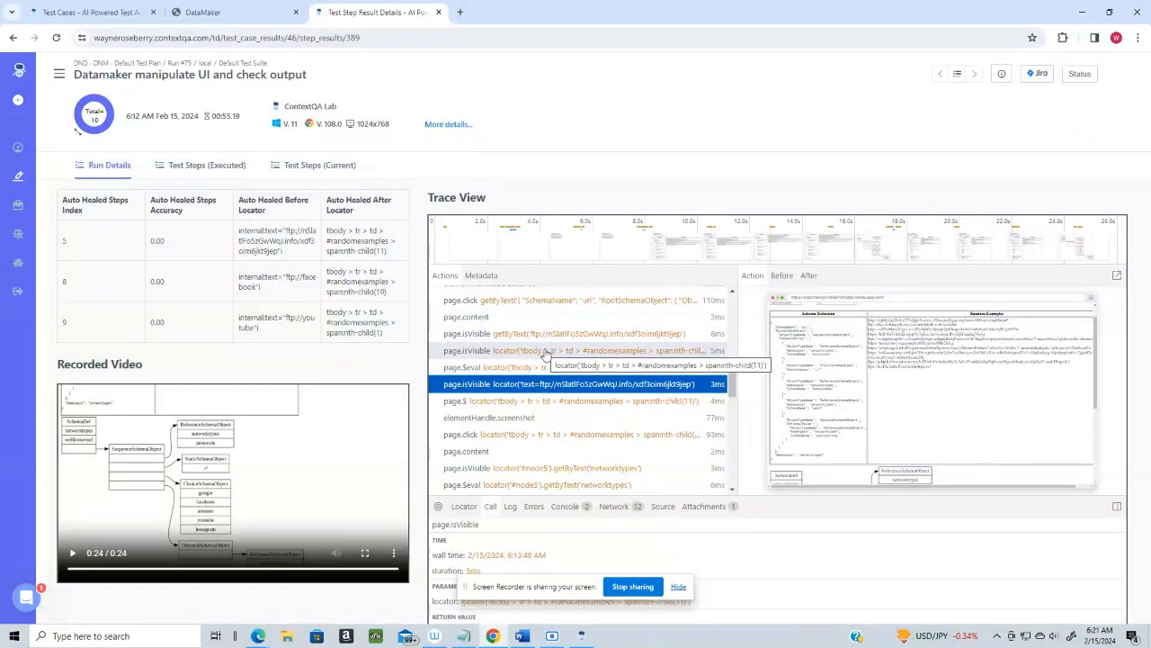
click(545, 352)
click(541, 368)
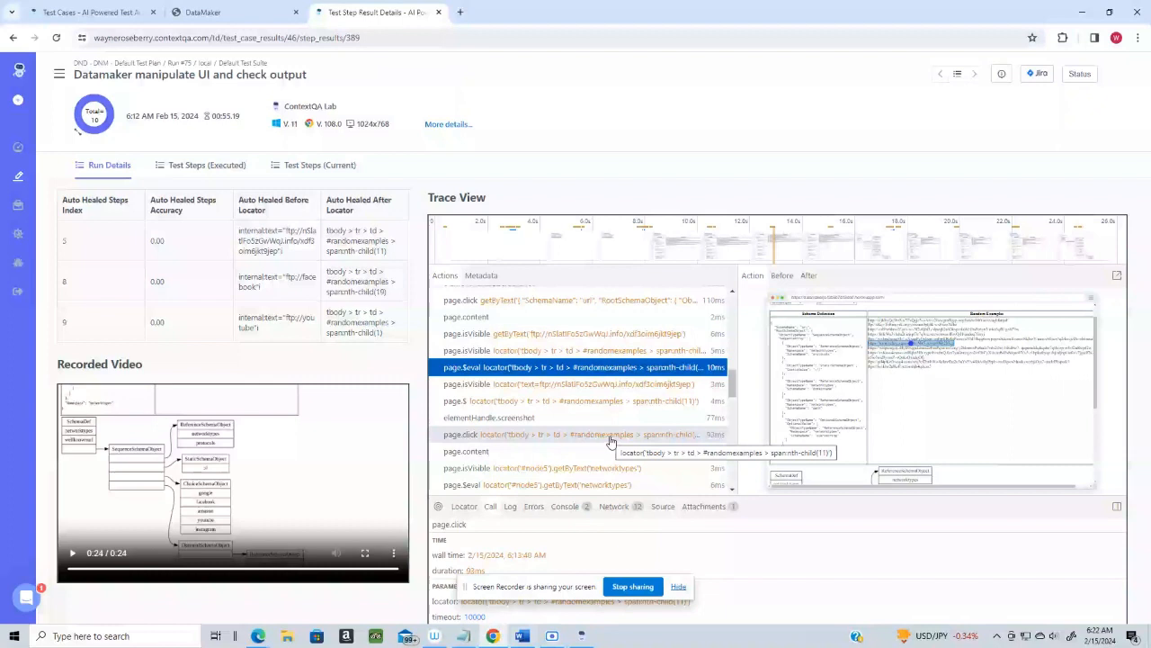
click(605, 436)
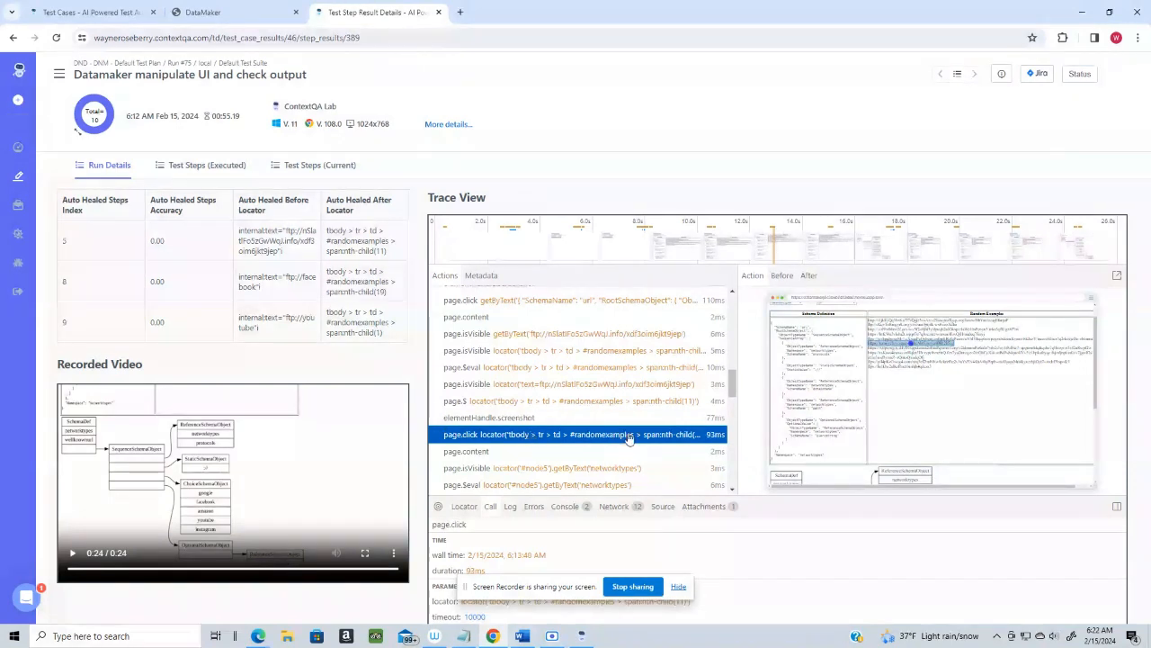
click(568, 338)
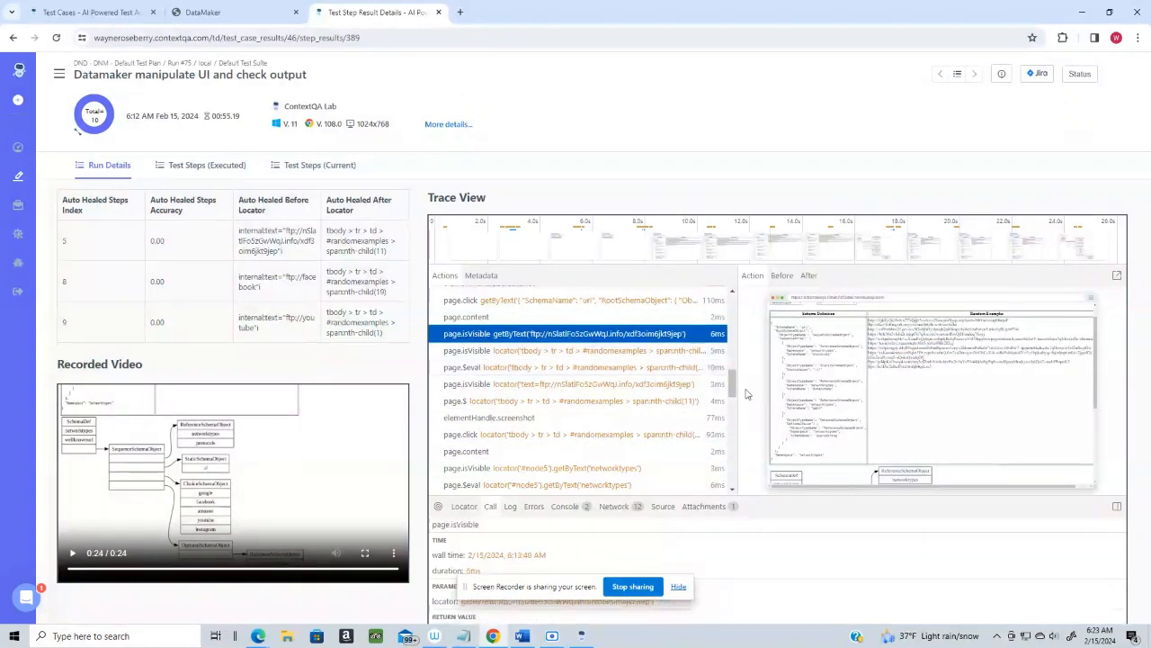
Inspect the trace snapshots of the #node5 'networktypes' eval, query and click actions, including those using the #dotimage svg locator
drag(734, 380, 733, 396)
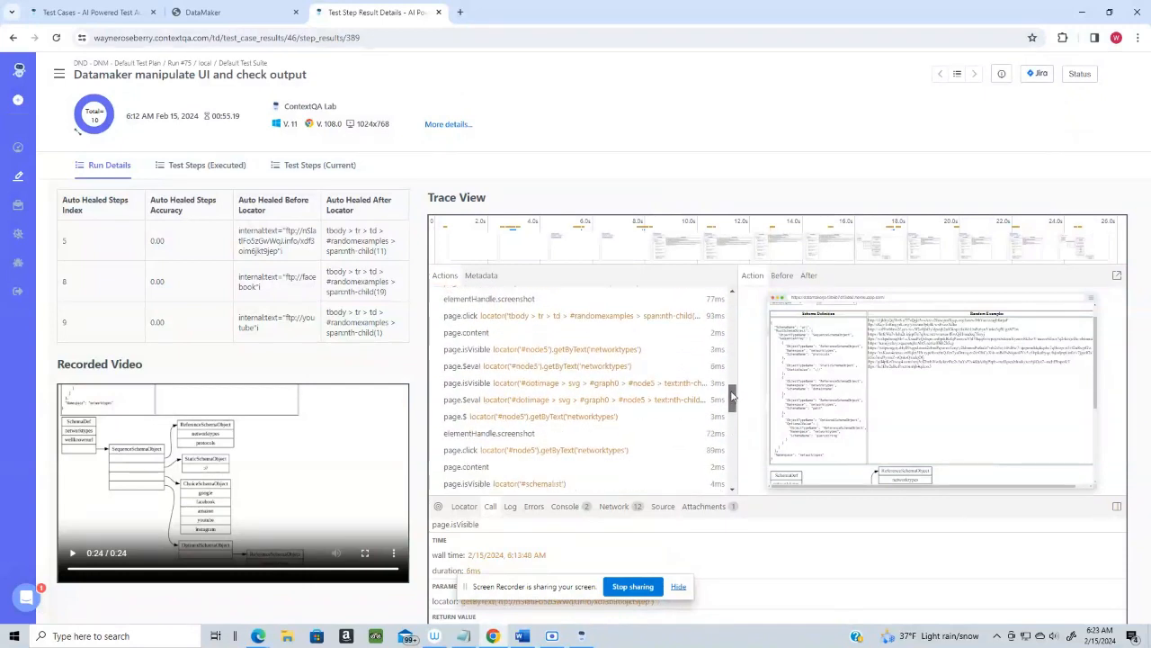
click(598, 366)
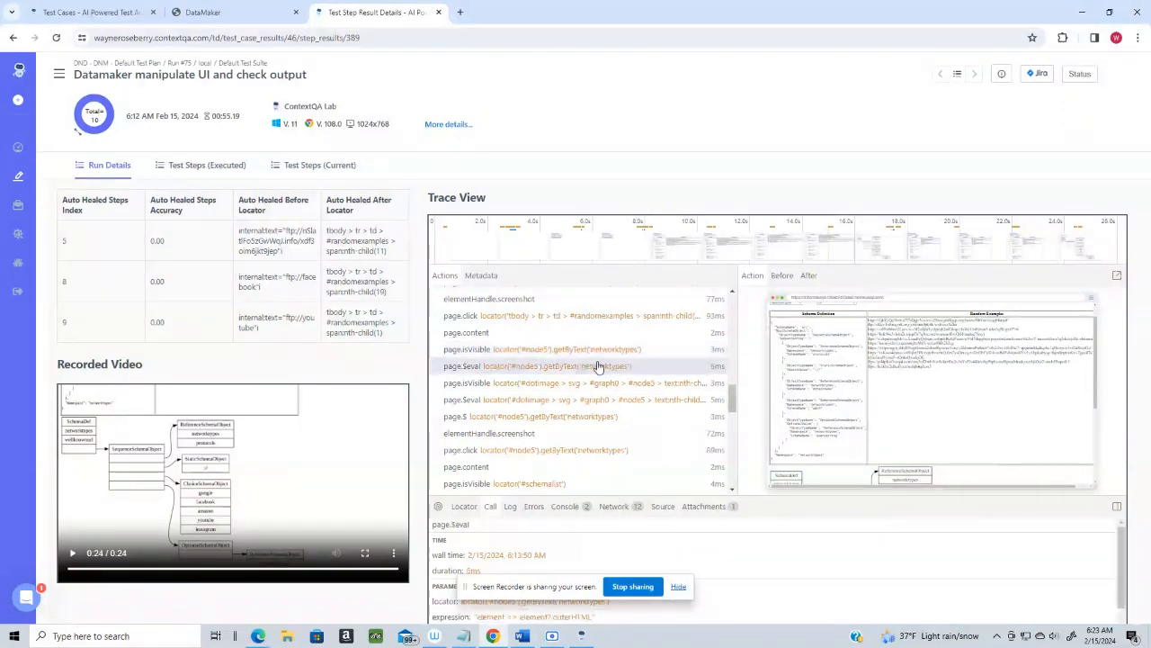
click(578, 383)
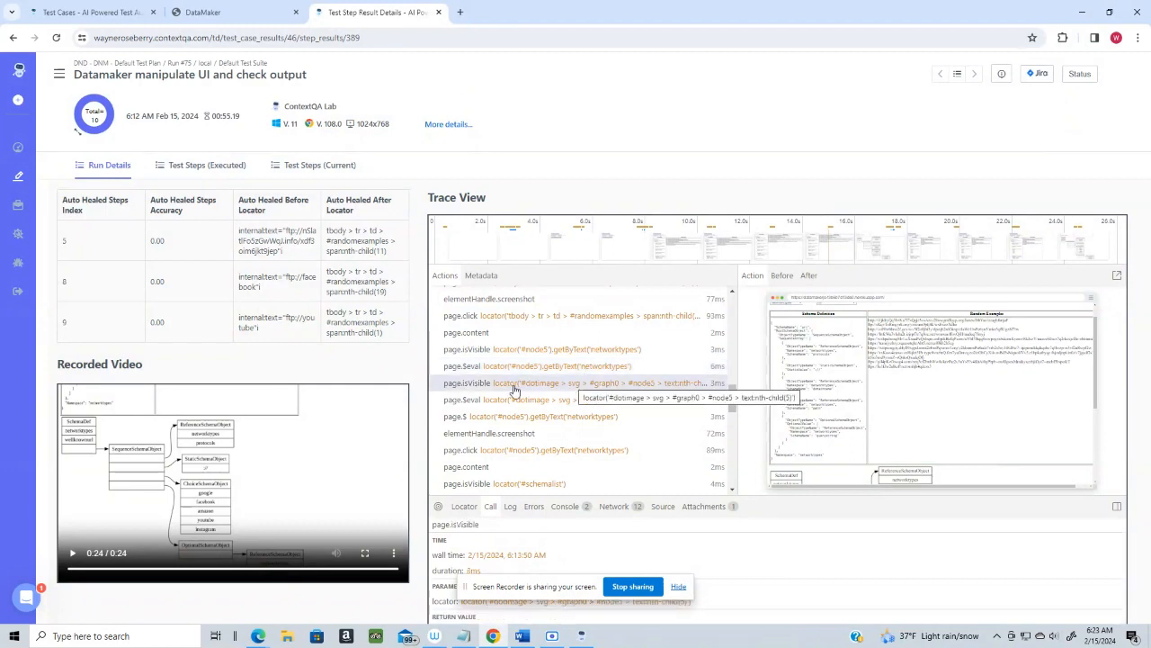
click(564, 390)
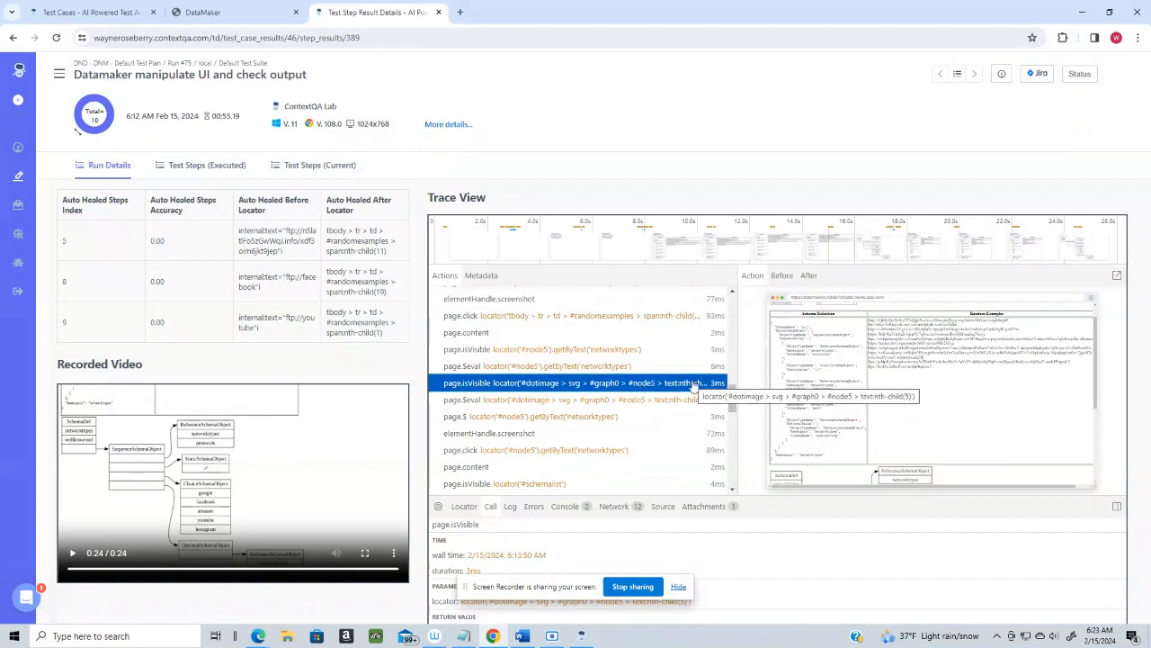
click(559, 404)
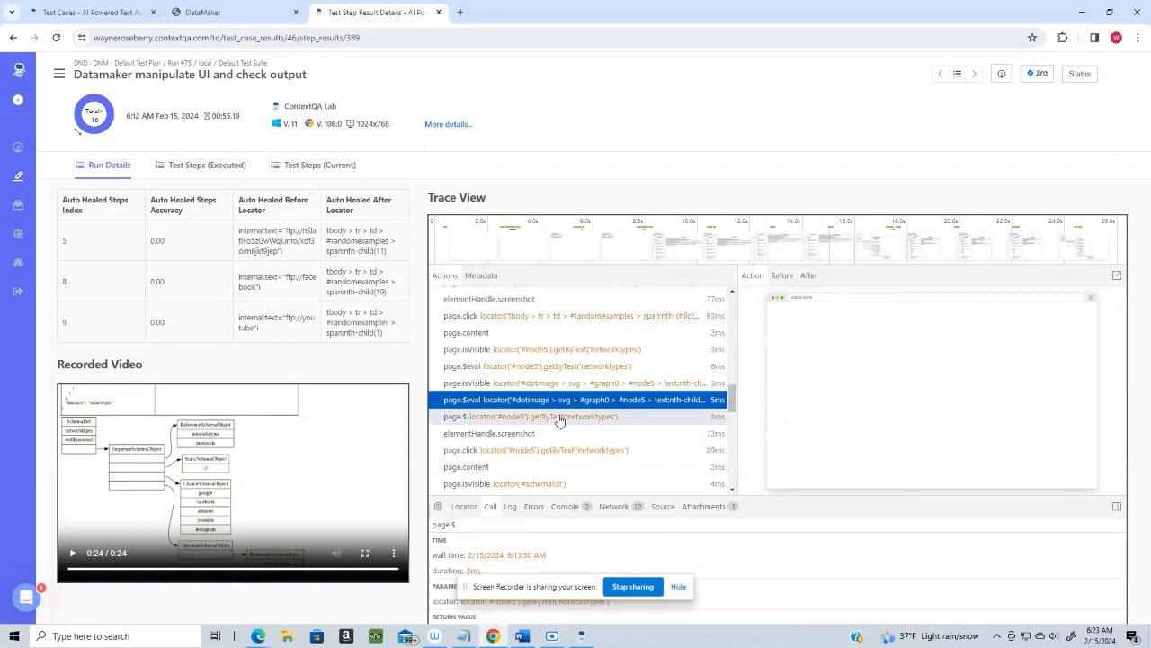
click(557, 418)
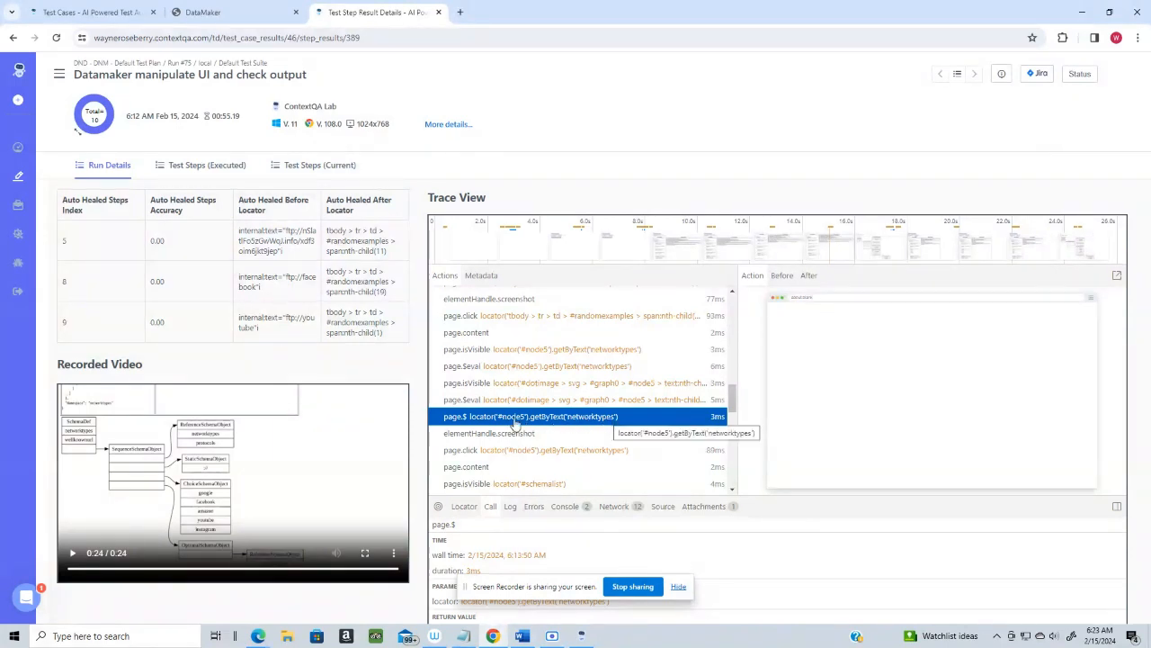
click(586, 453)
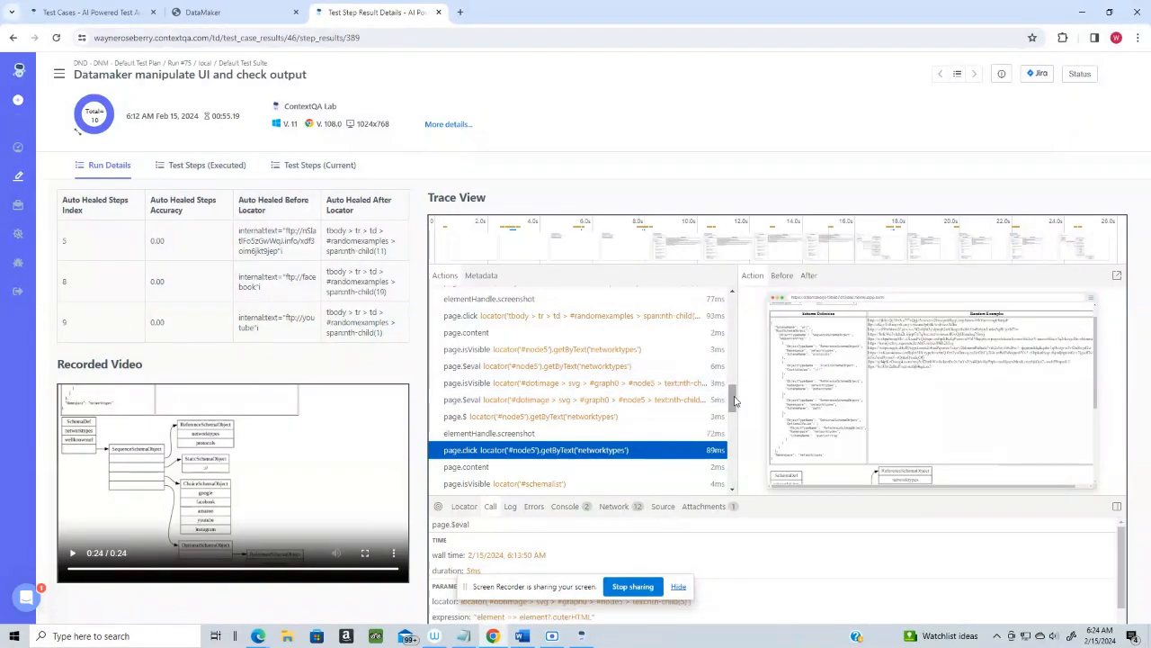
Look through the remaining trace actions down to After Hooks, and return to the #schemalist actions following the networktypes click
drag(735, 401, 727, 477)
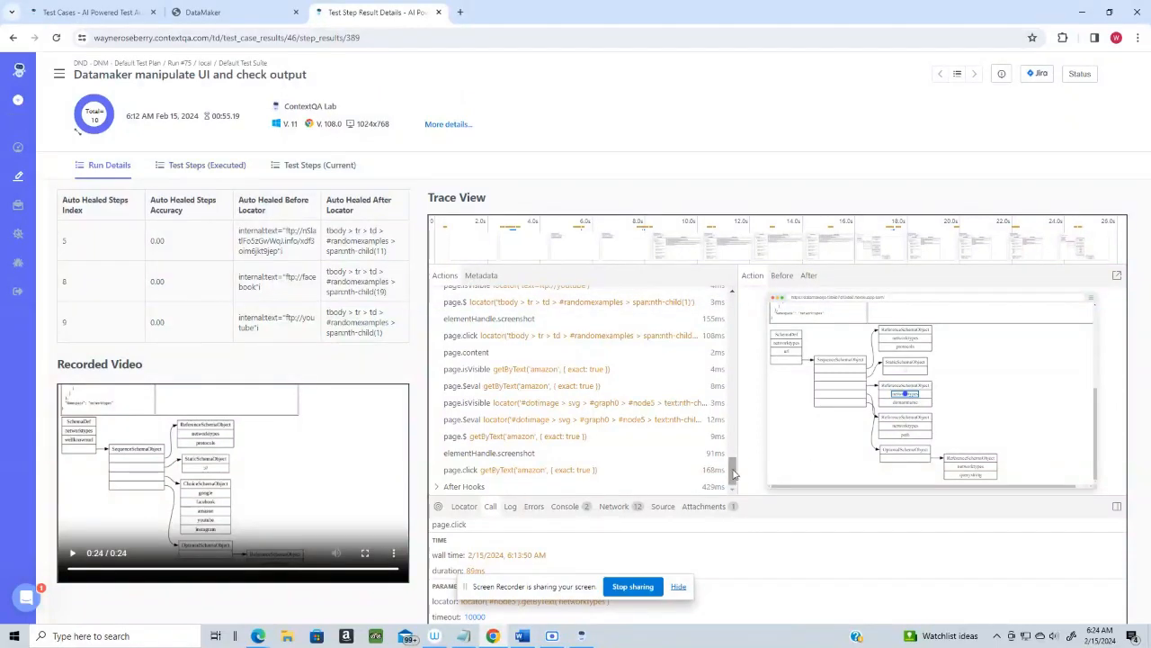
mouse_move(733, 474)
mouse_down()
mouse_move(728, 327)
mouse_move(724, 461)
mouse_move(704, 472)
mouse_up()
drag(735, 475, 733, 422)
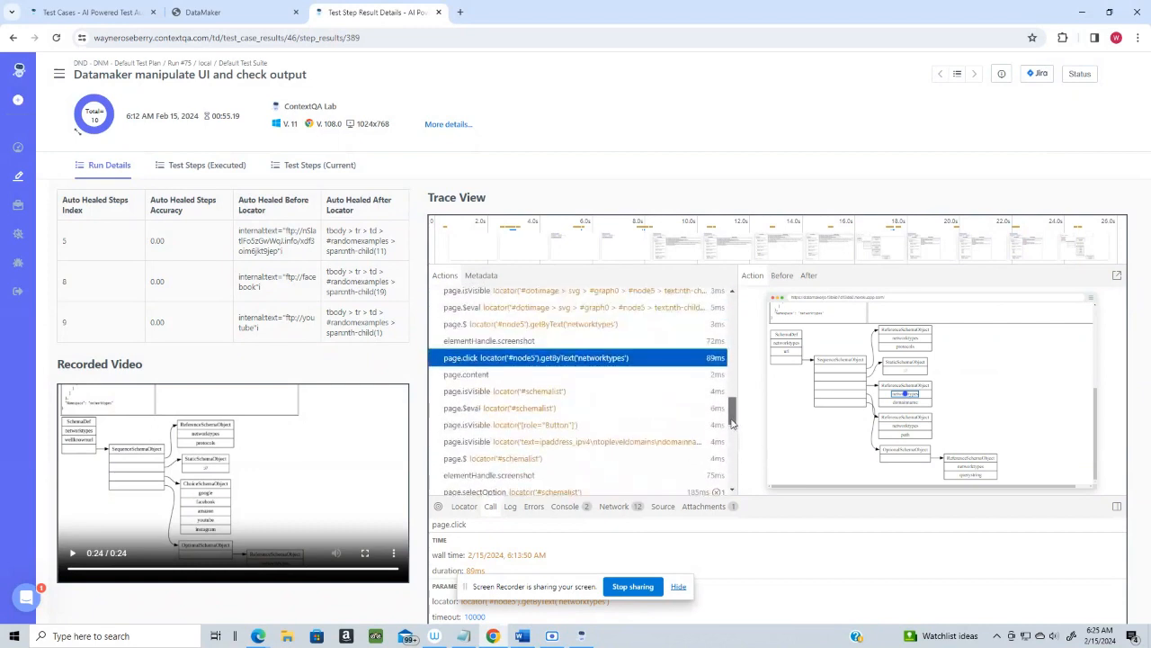
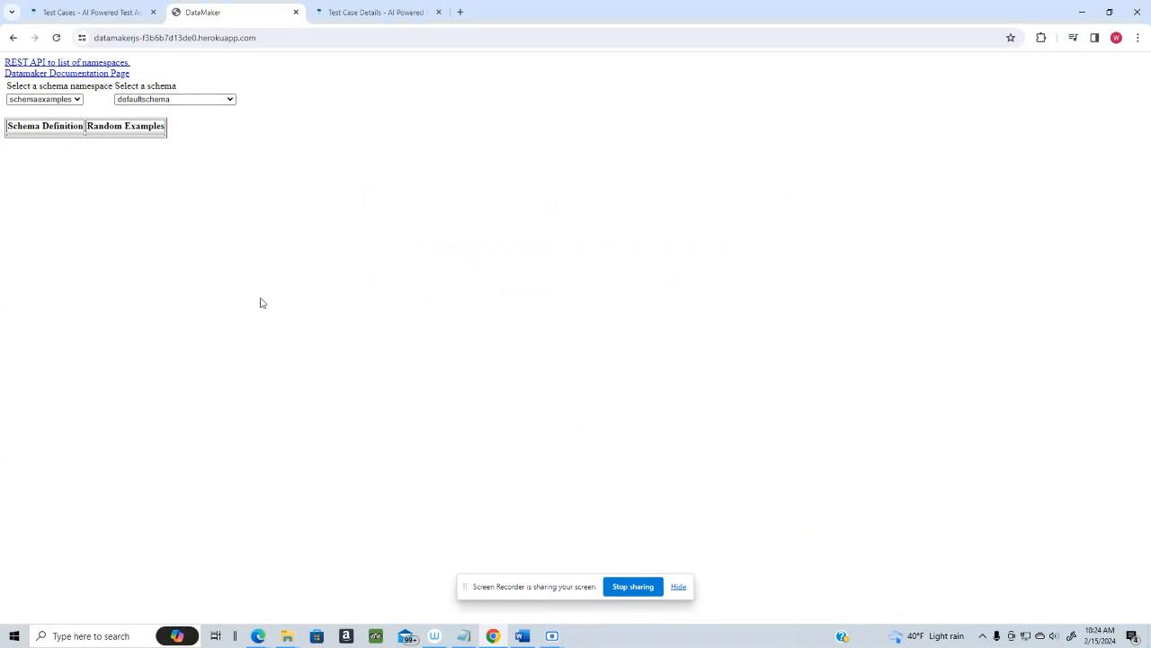
On the DataMaker page, select the networktypes schema namespace and the wellknownurl schema
click(77, 101)
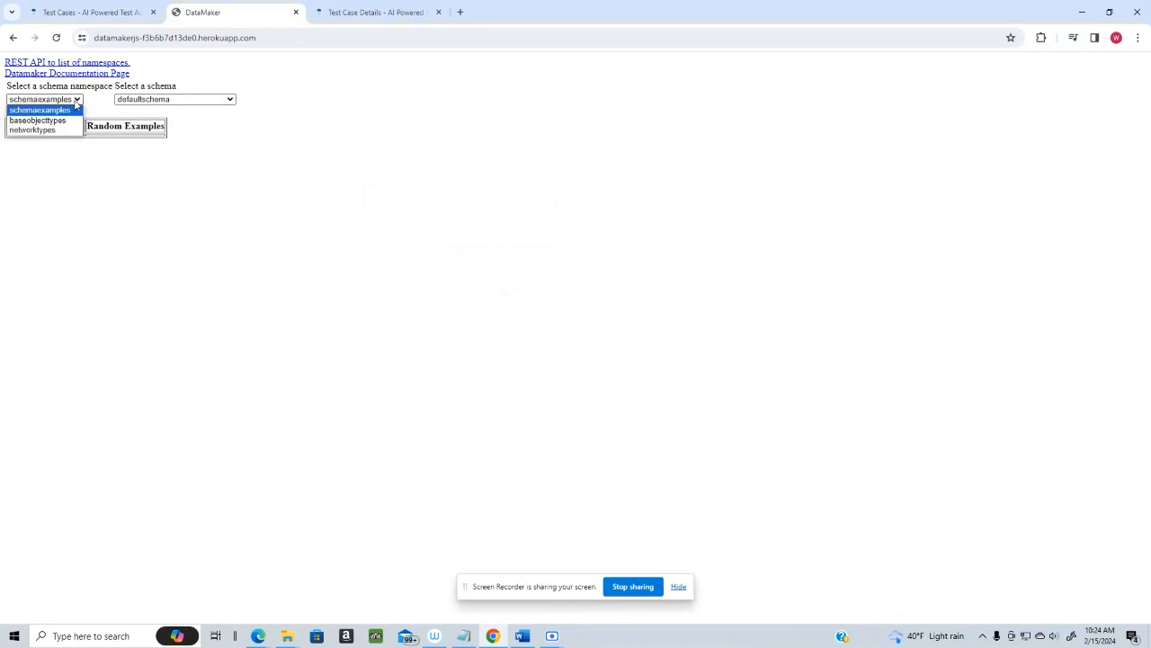
click(36, 131)
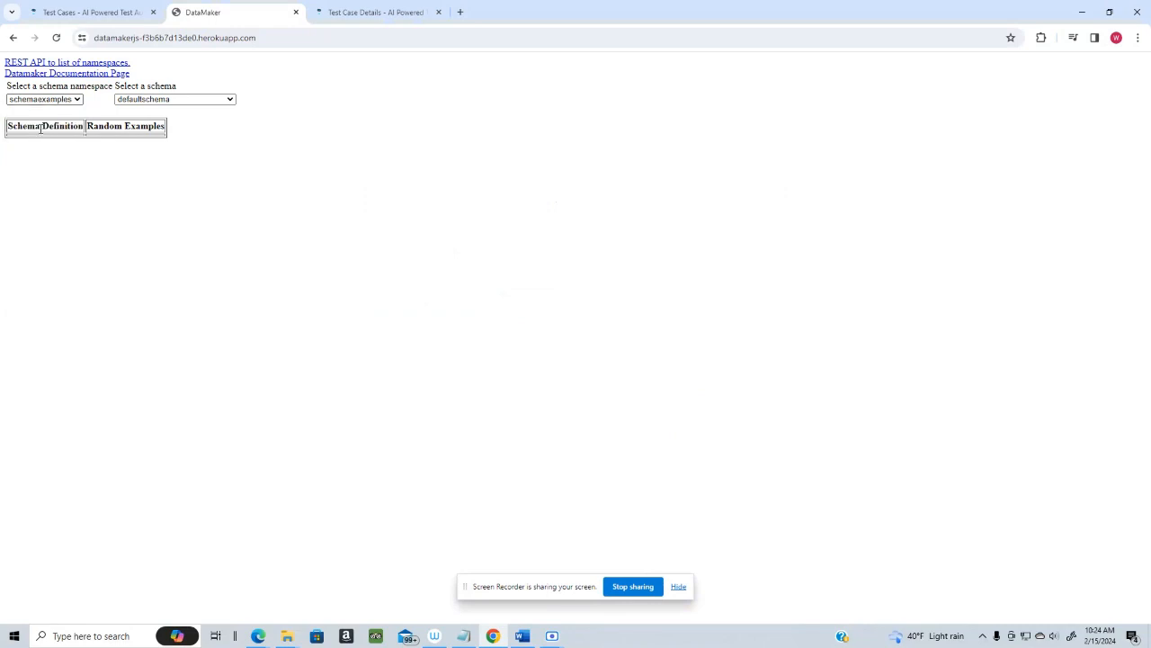
click(203, 101)
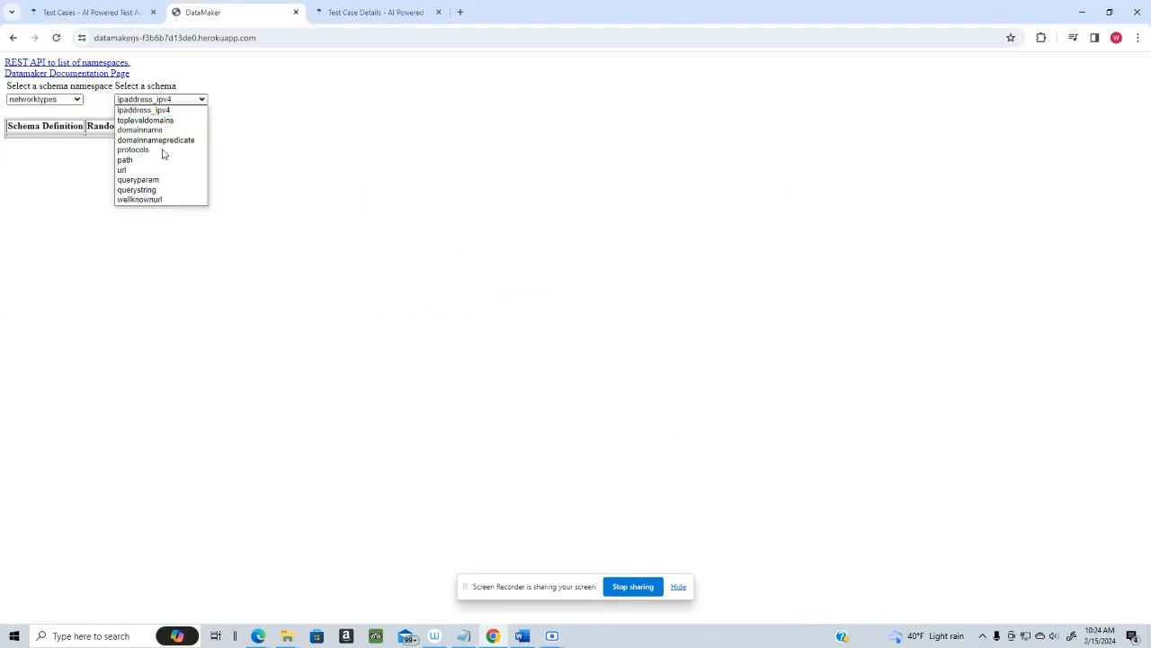
click(153, 200)
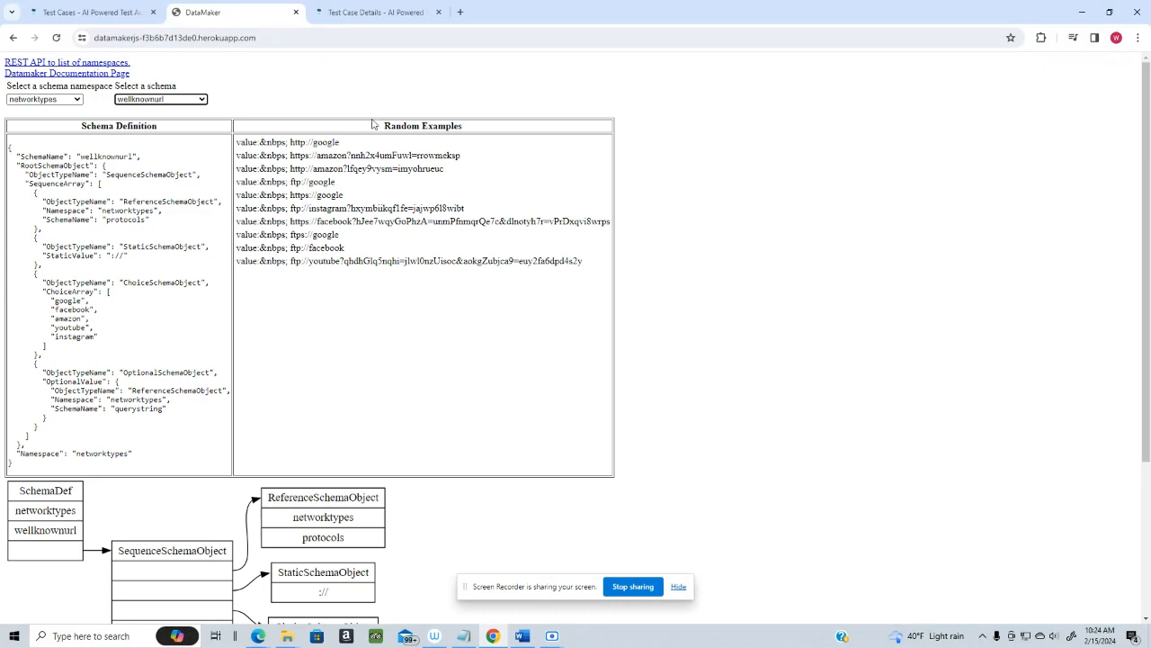
Examine the value labels and the generated URLs in the Random Examples table
drag(242, 142, 275, 156)
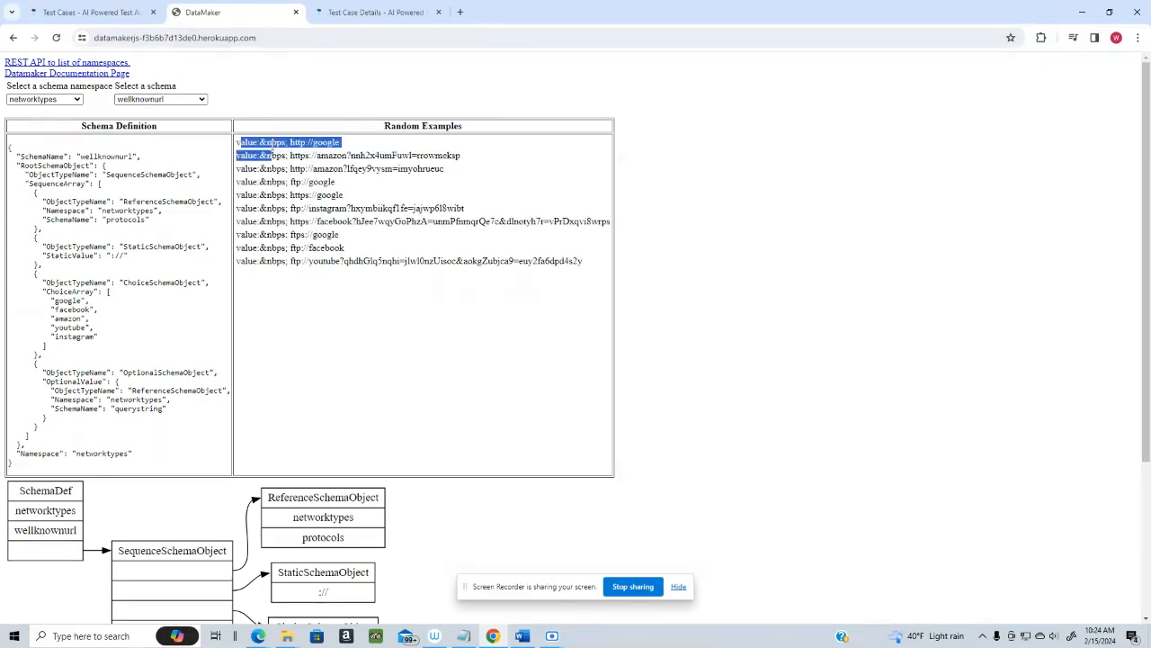
click(256, 145)
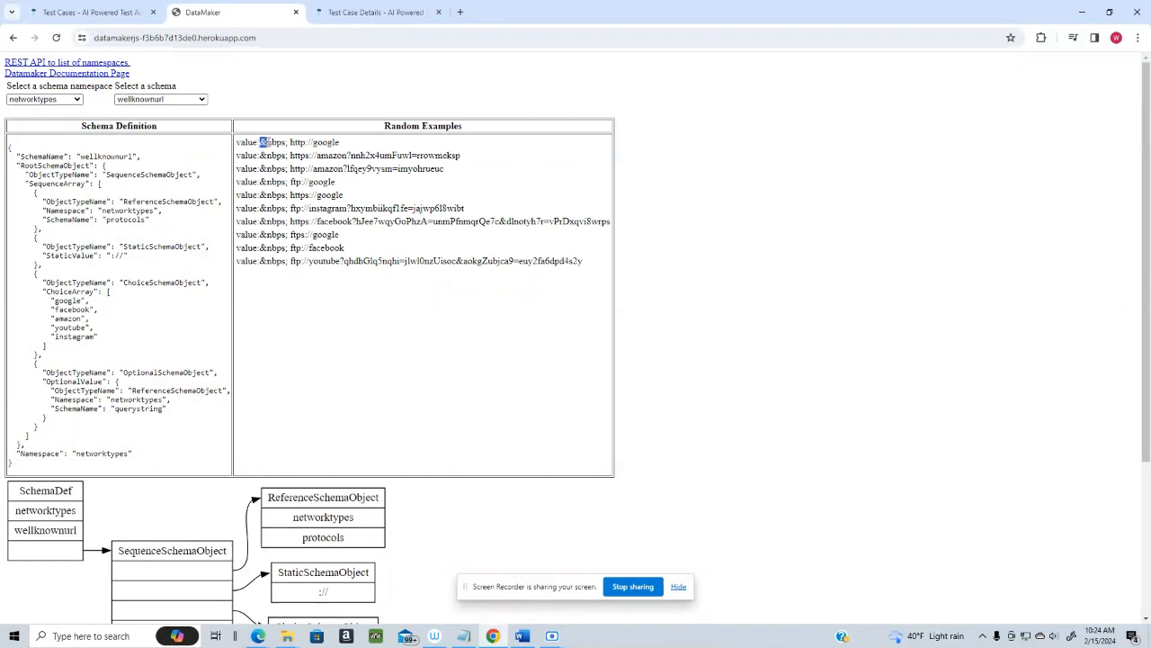
drag(270, 142, 289, 142)
click(331, 206)
drag(297, 142, 315, 261)
click(430, 188)
Inspect the HTML structure of the ftp://google example in the developer tools, and close them
right_click(430, 186)
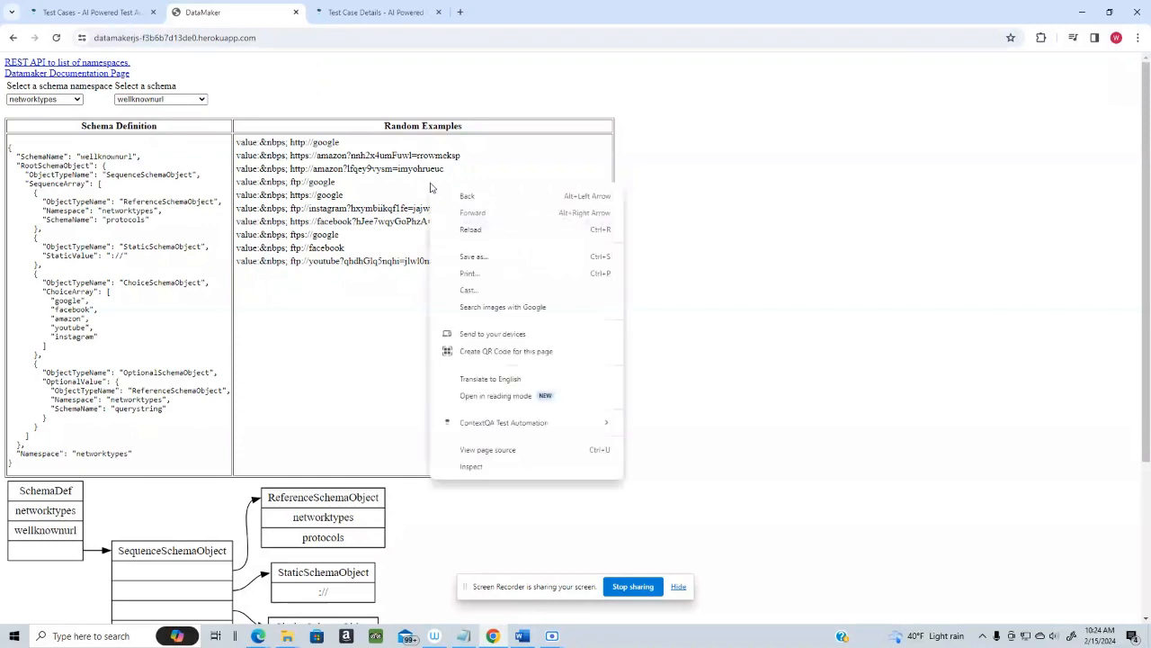
click(475, 466)
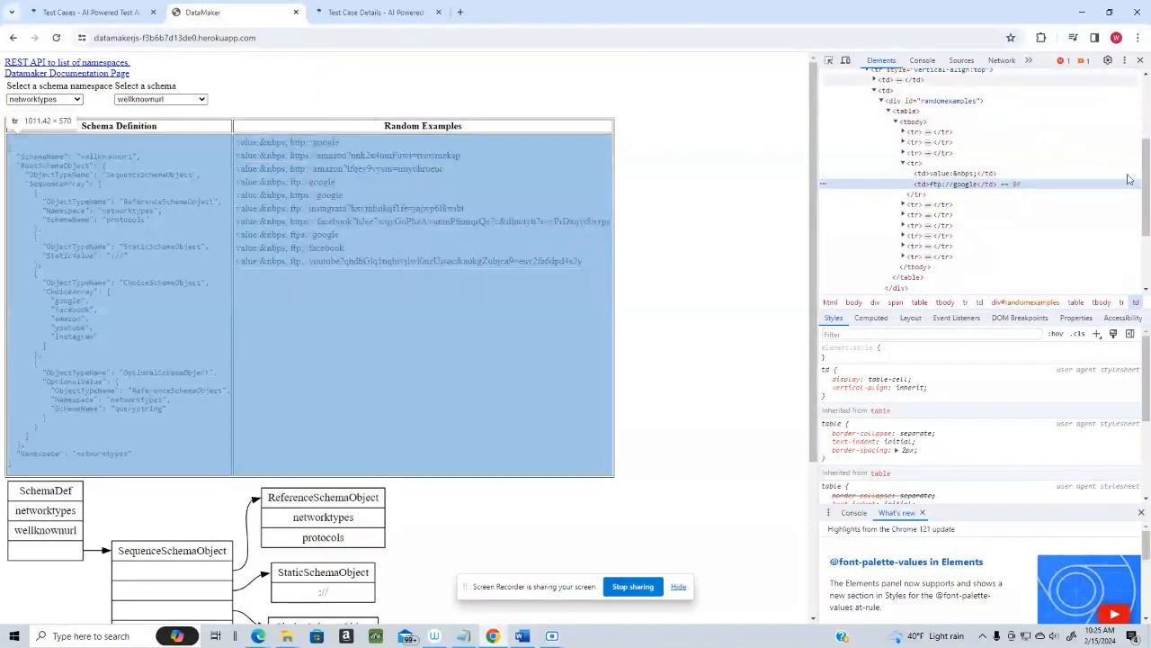
drag(1146, 177, 1146, 167)
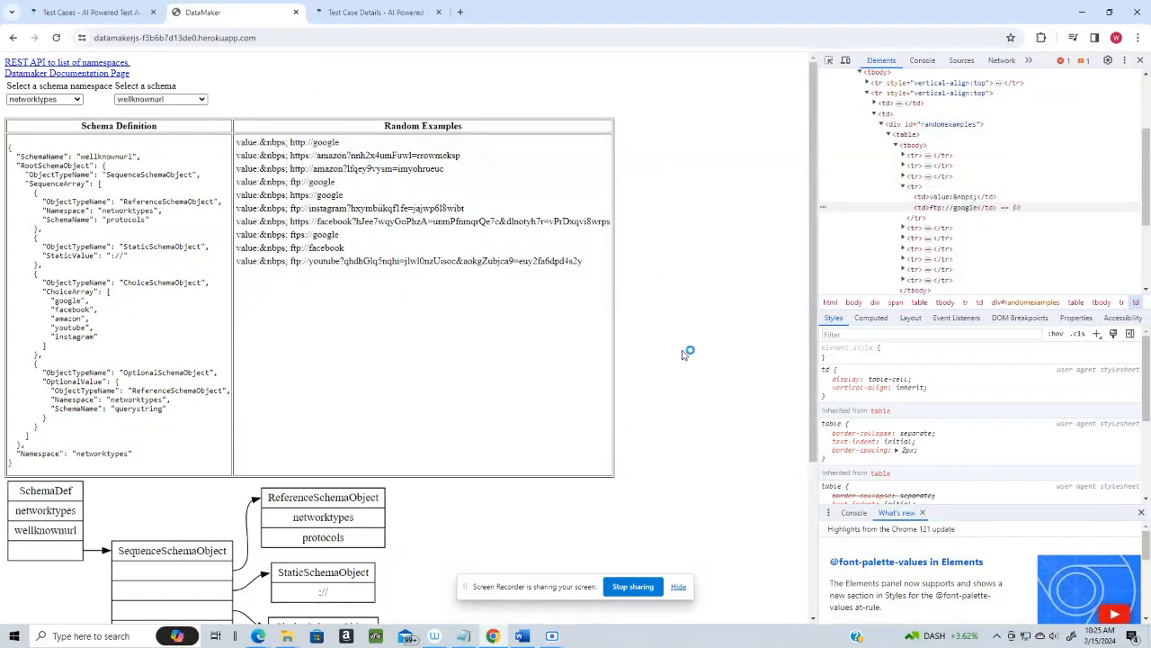
key(F12)
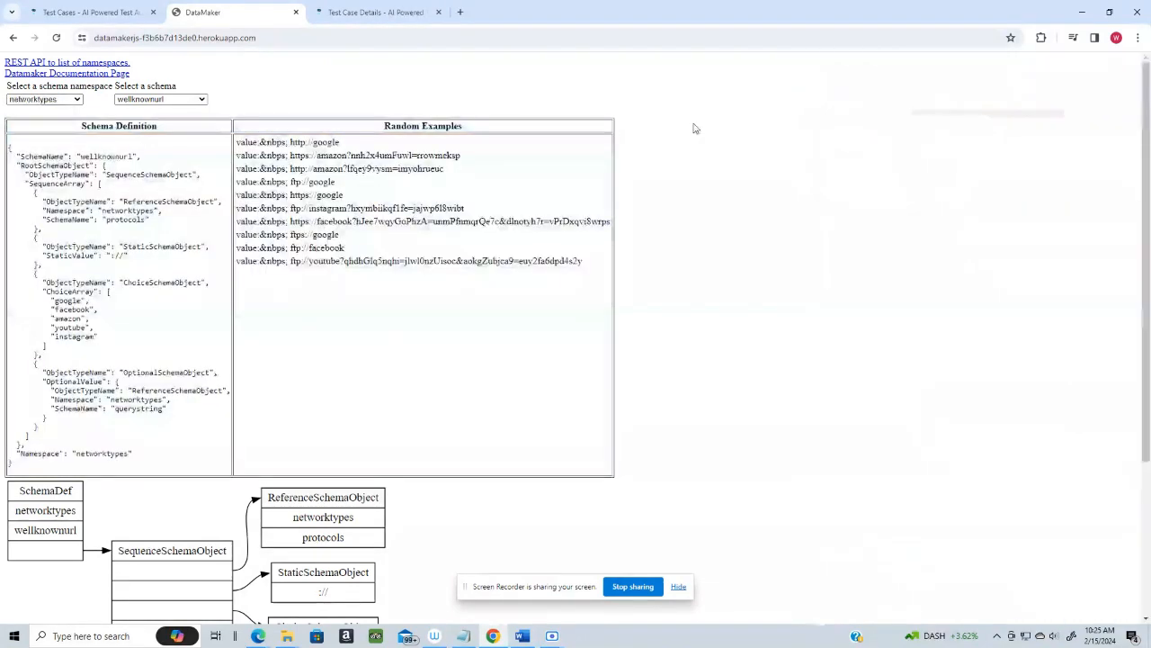
Return to the ContextQA test case "Datamaker manipulate UI and check output" and run it
click(391, 12)
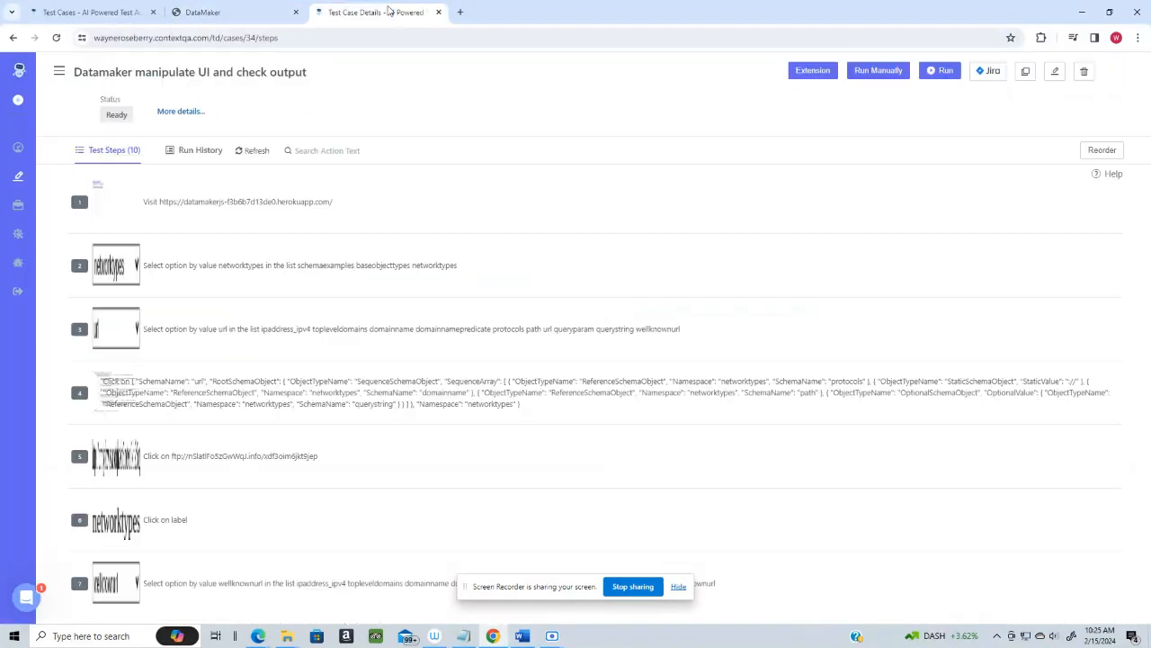
click(944, 72)
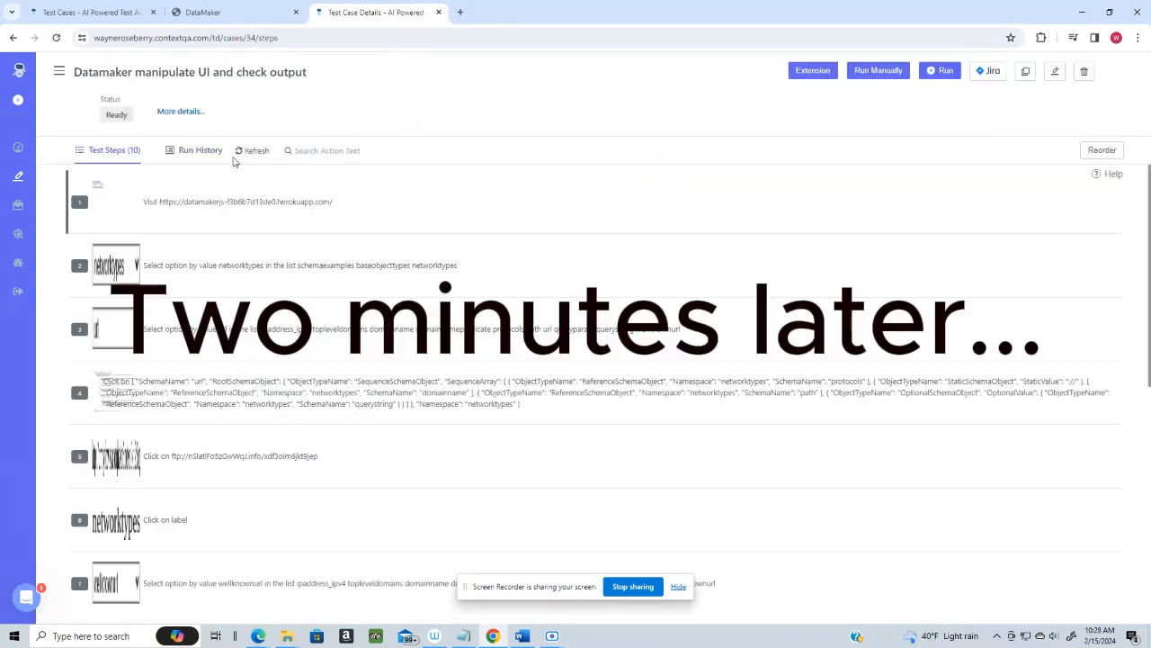
Open the result of Dry Run #3 from the run history and look through its trace actions to the end
click(189, 151)
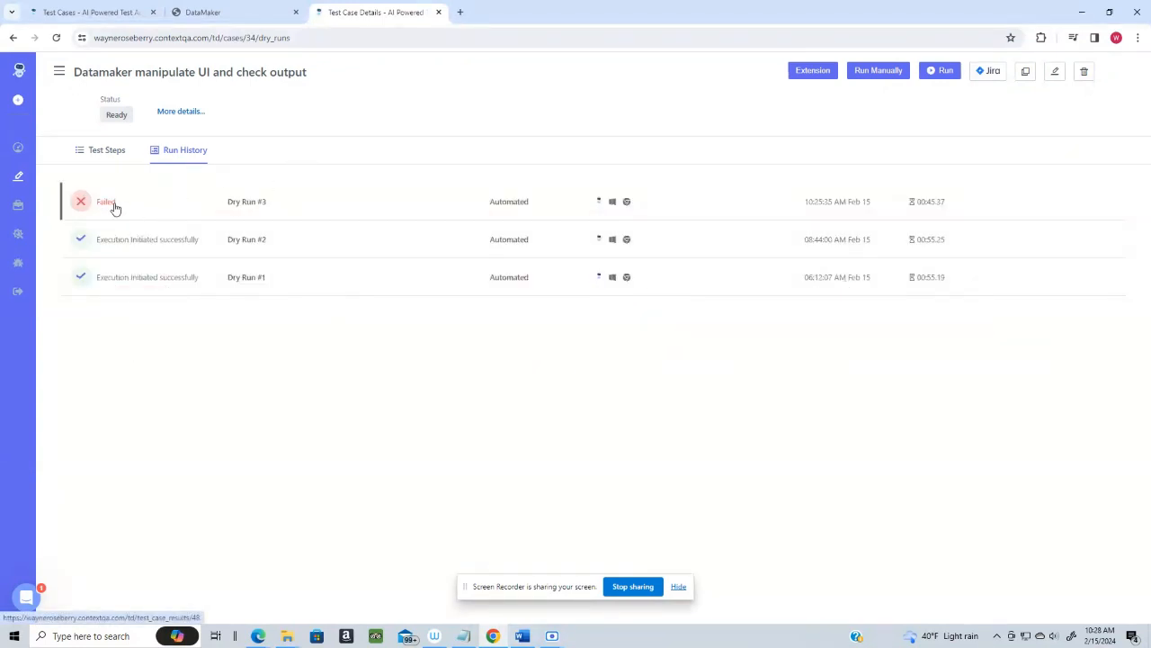
click(115, 208)
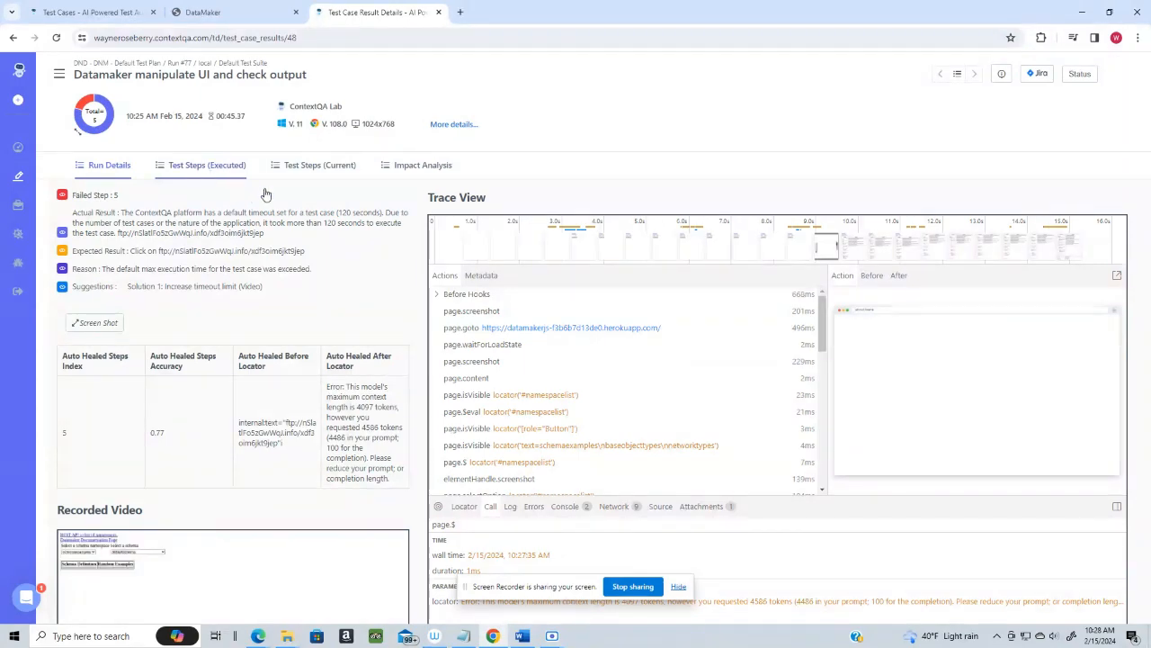
drag(822, 320, 812, 463)
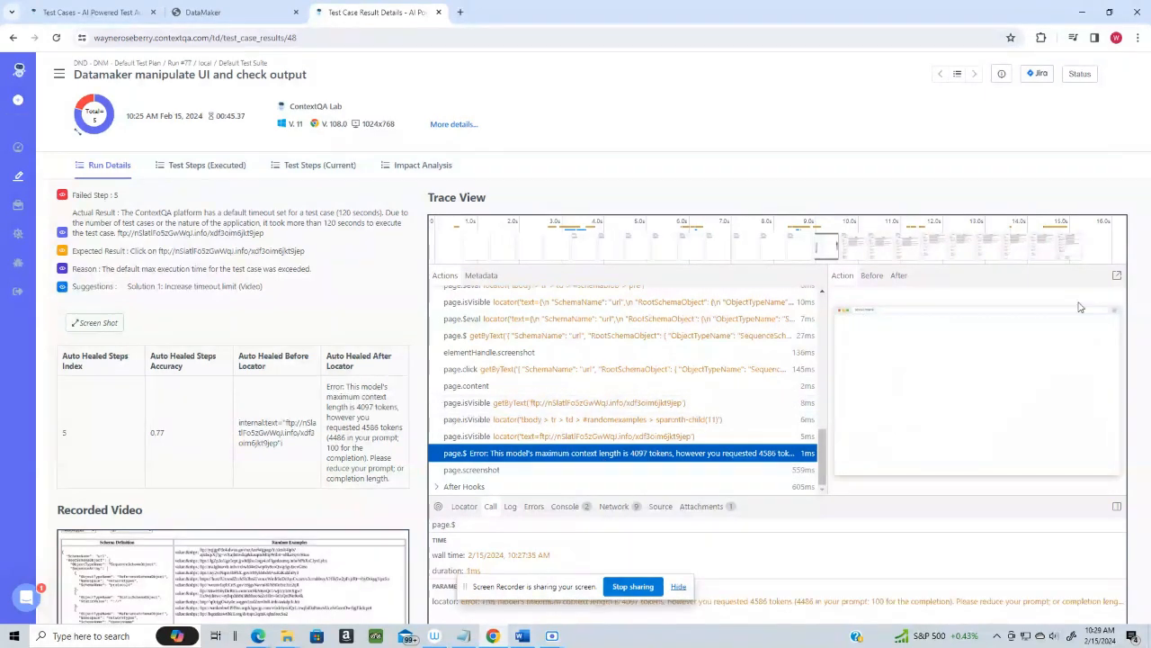
Analyze the error of executed step 5, and expand its test step details, golden HTML code and difference HTML code
click(220, 166)
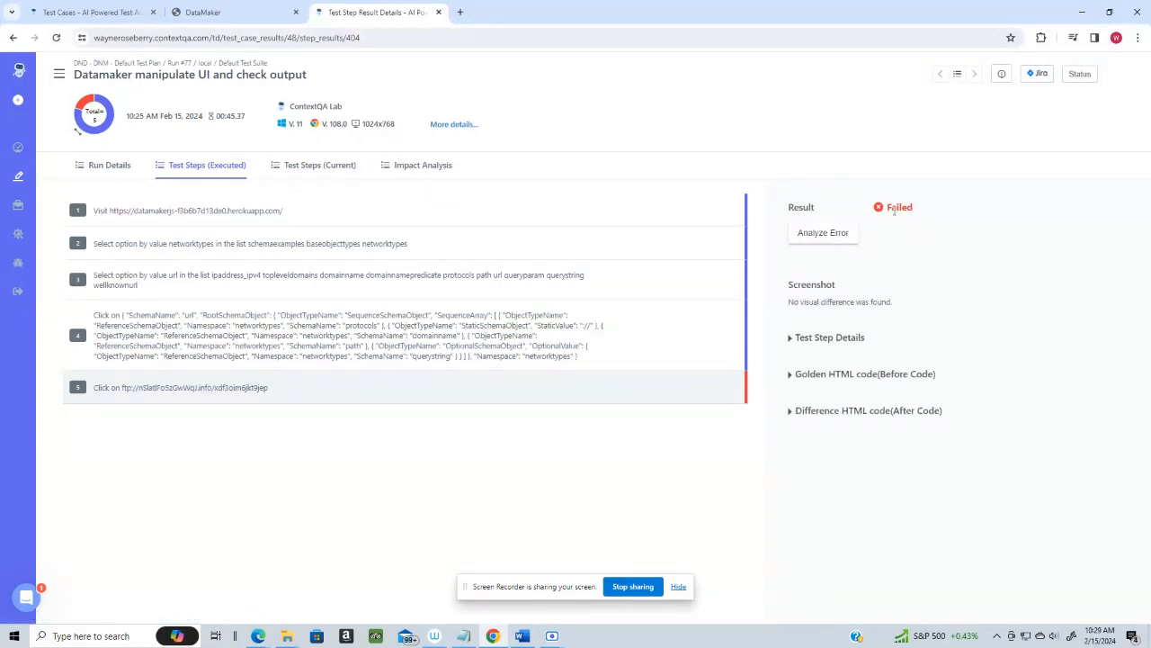
click(823, 234)
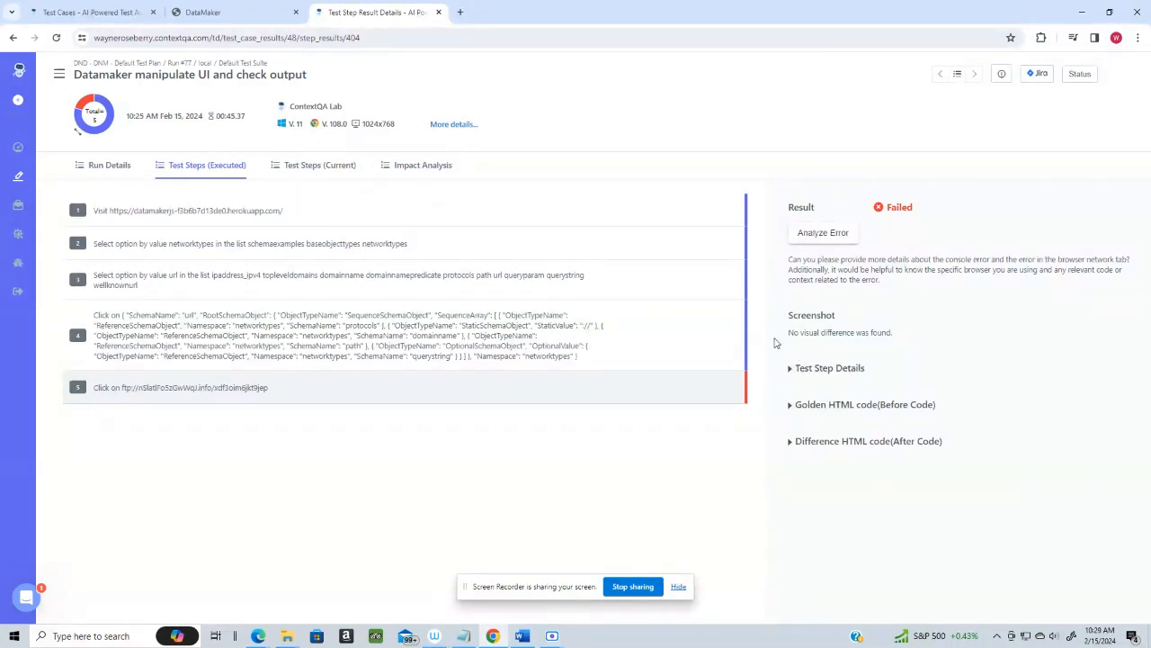
click(794, 368)
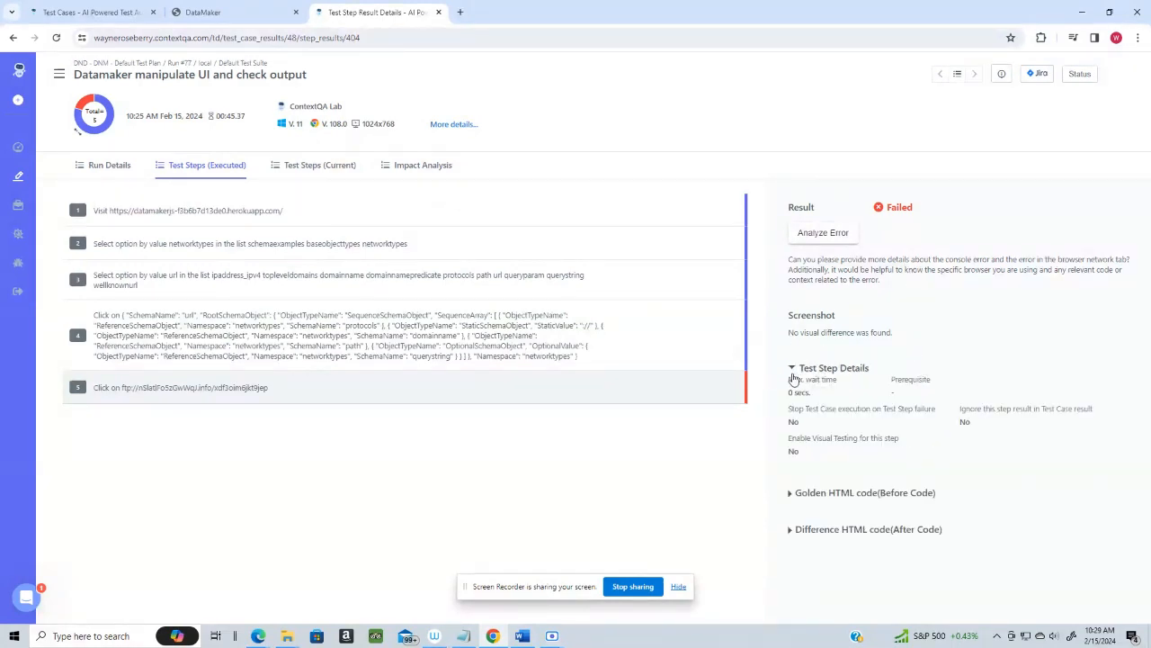
click(794, 495)
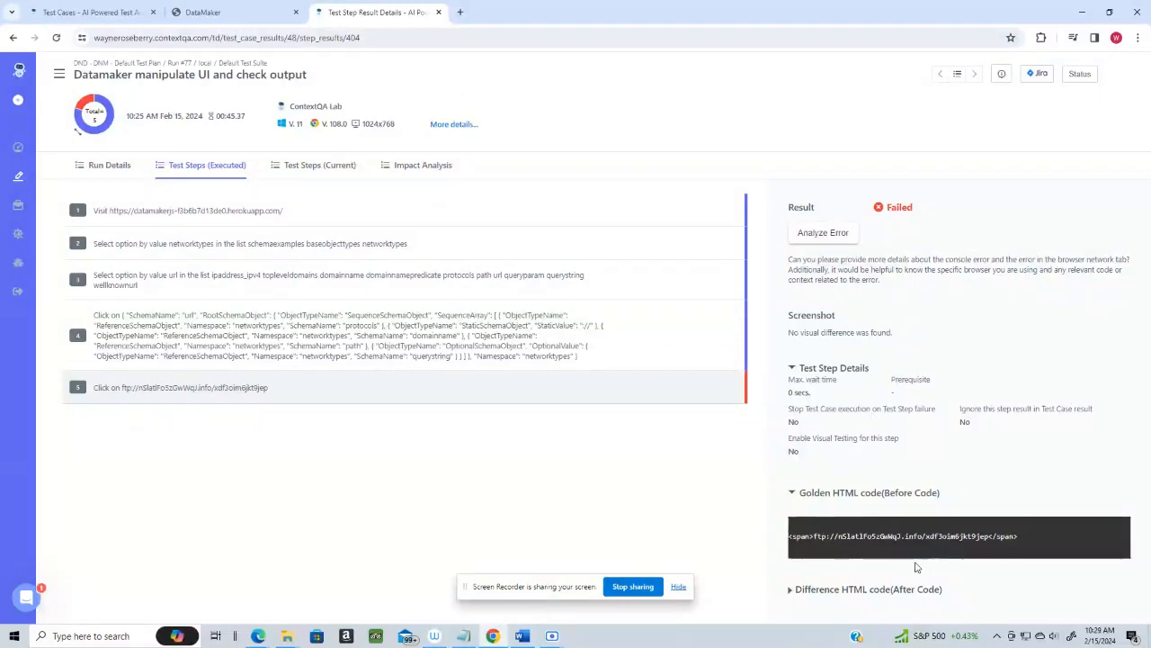
click(792, 590)
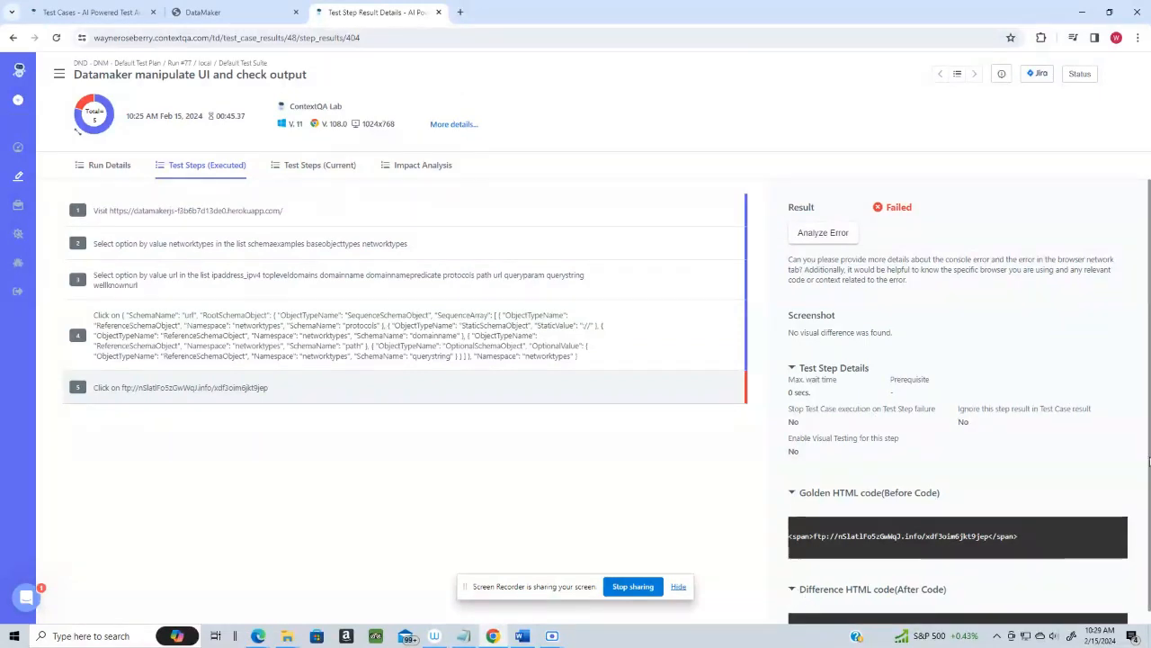
Examine the golden HTML code and the full difference HTML code of failed step 5, comparing the ftp span with the changed markup
drag(1139, 403, 1150, 486)
scroll(892, 604, down, 1)
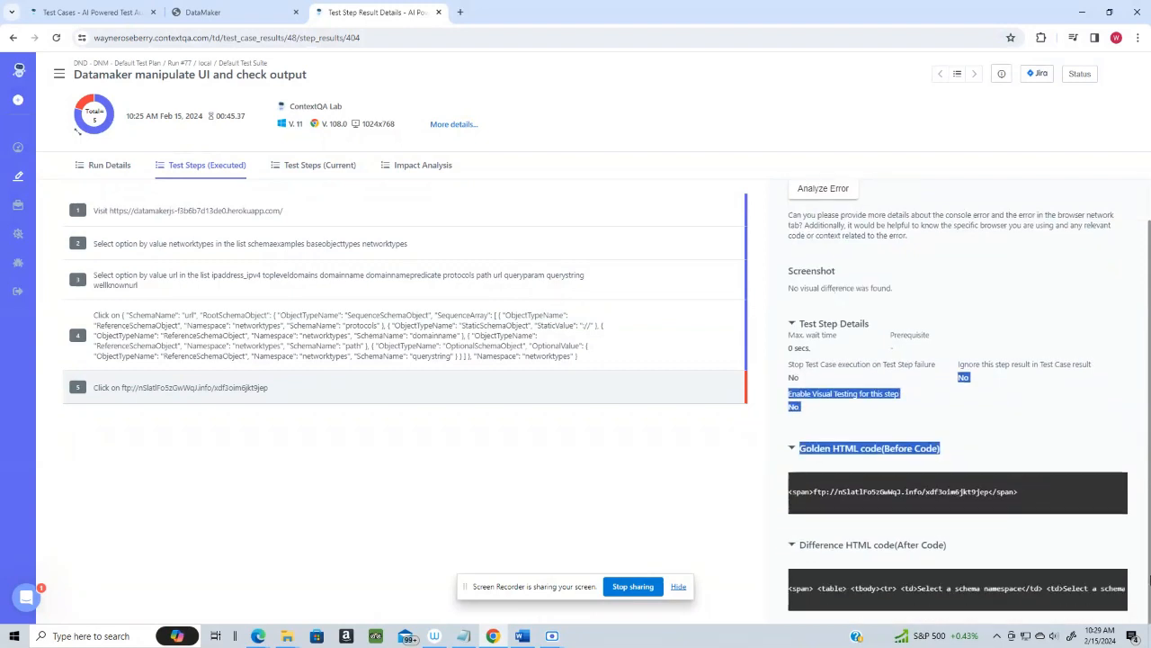
drag(920, 589, 966, 599)
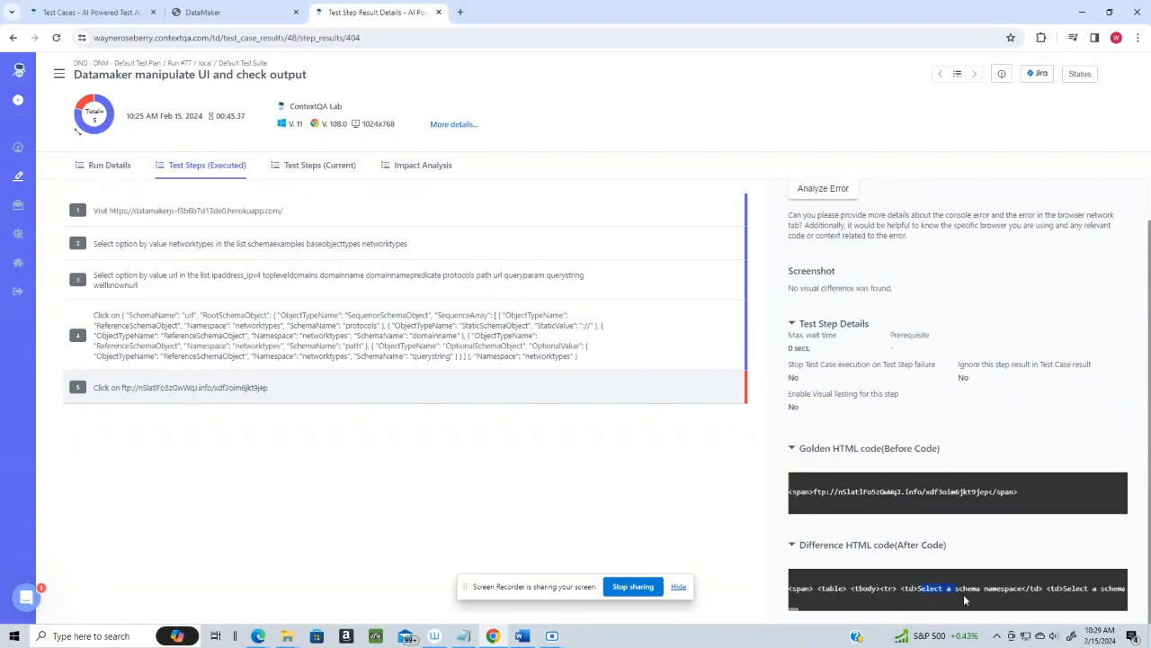
click(922, 598)
drag(875, 596, 863, 589)
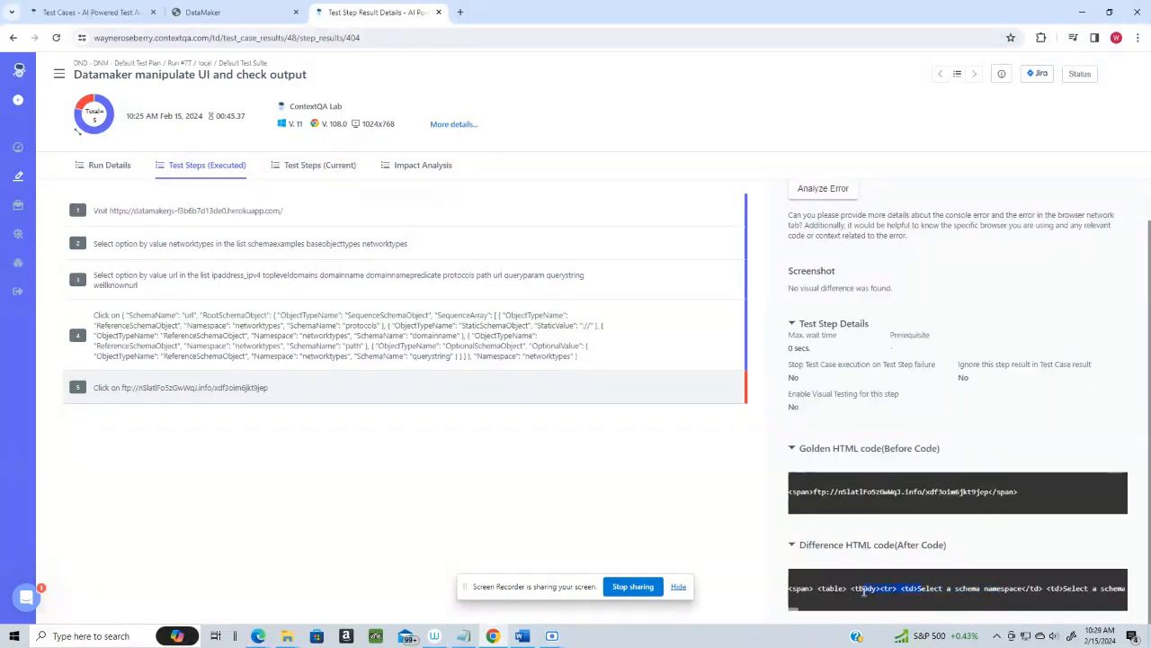
drag(1059, 590, 1067, 590)
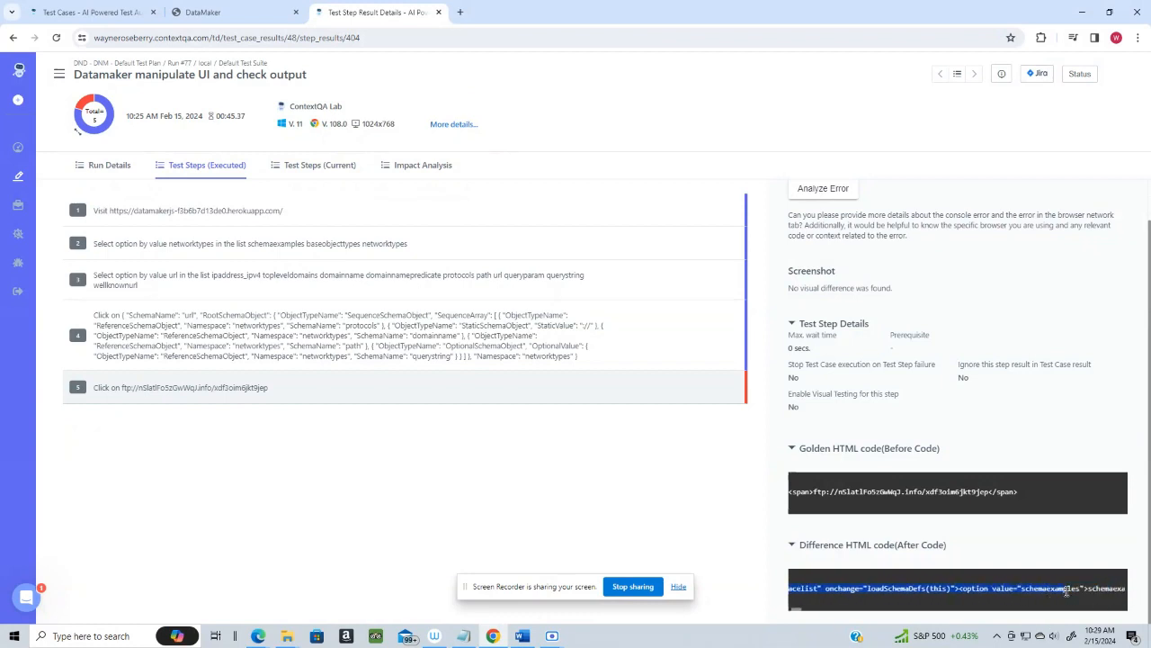
mouse_move(947, 587)
mouse_down()
mouse_move(819, 590)
mouse_move(815, 611)
mouse_move(1148, 627)
mouse_move(797, 624)
mouse_up()
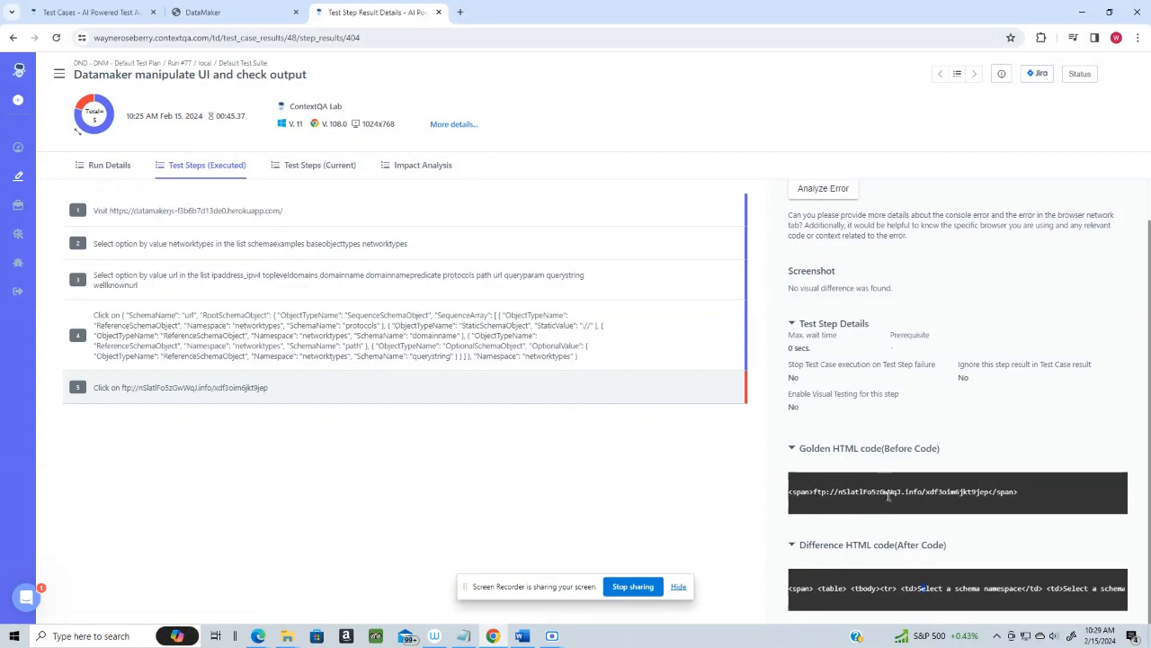
drag(813, 493, 993, 491)
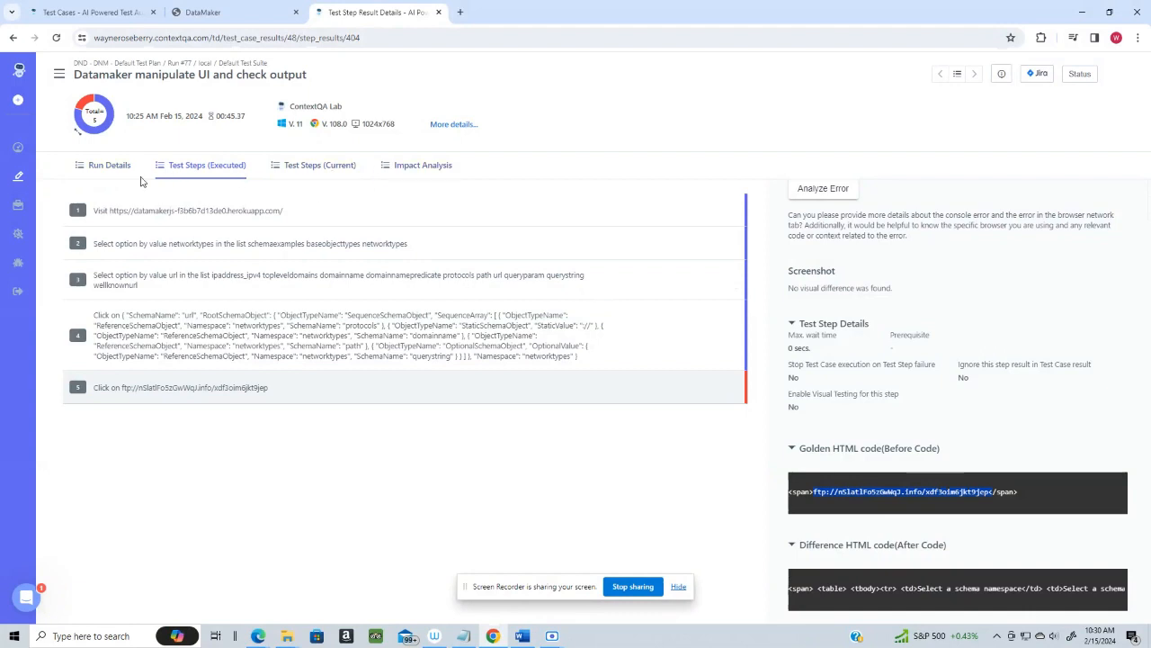
Check the impact analysis, return to the executed test steps, and analyze the error of step 5 again
click(424, 168)
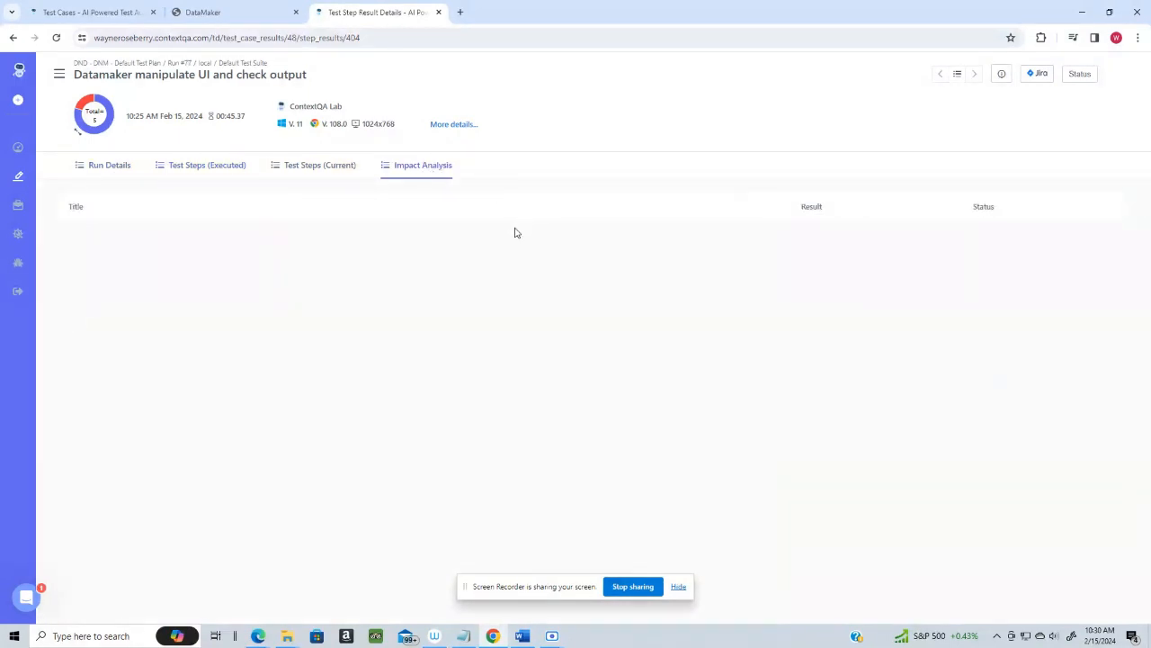
click(192, 178)
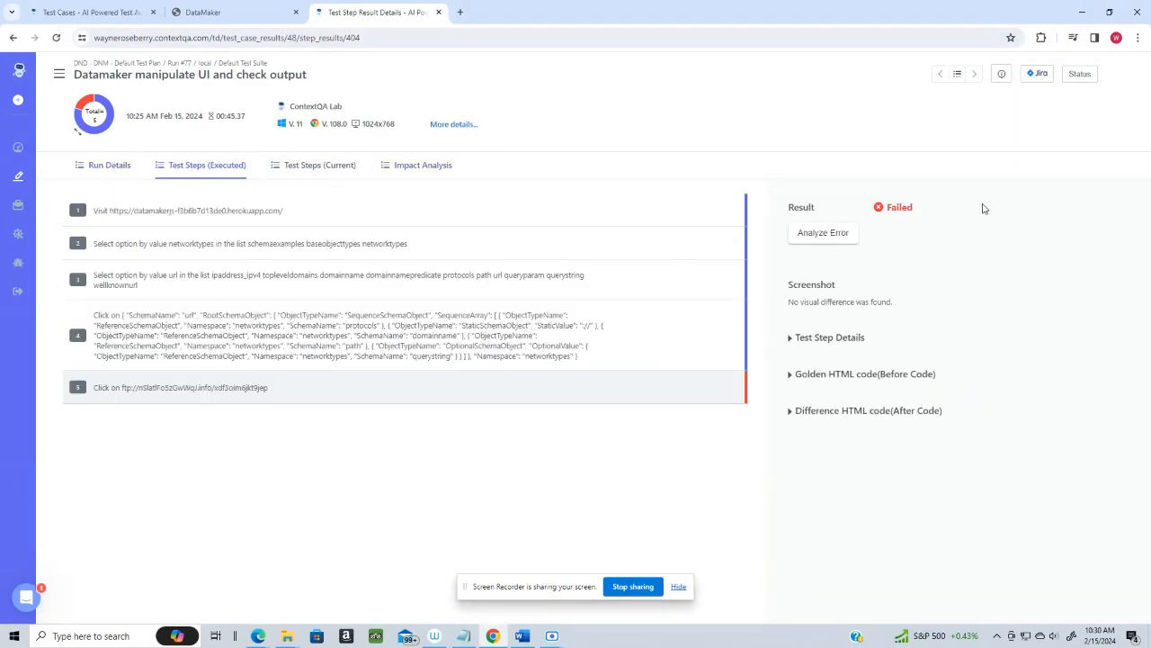
click(818, 235)
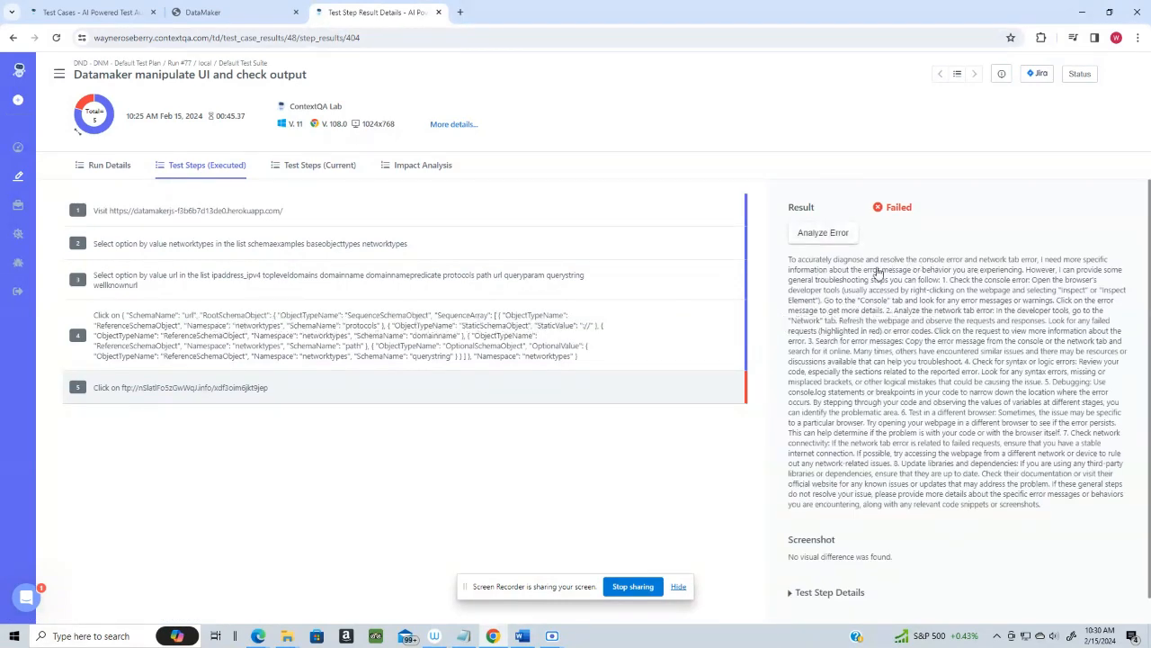
drag(868, 261, 932, 463)
click(874, 319)
Compare the page.content, page.isVisible and page.$ actions near the end of the trace in the run details
click(109, 165)
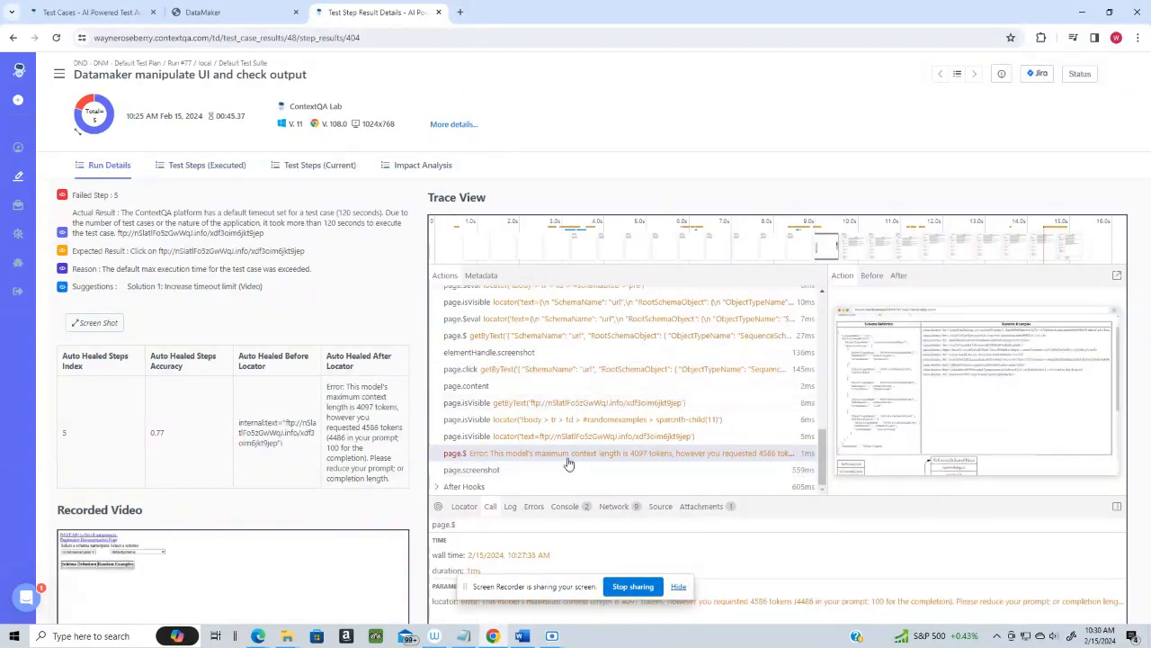
click(509, 437)
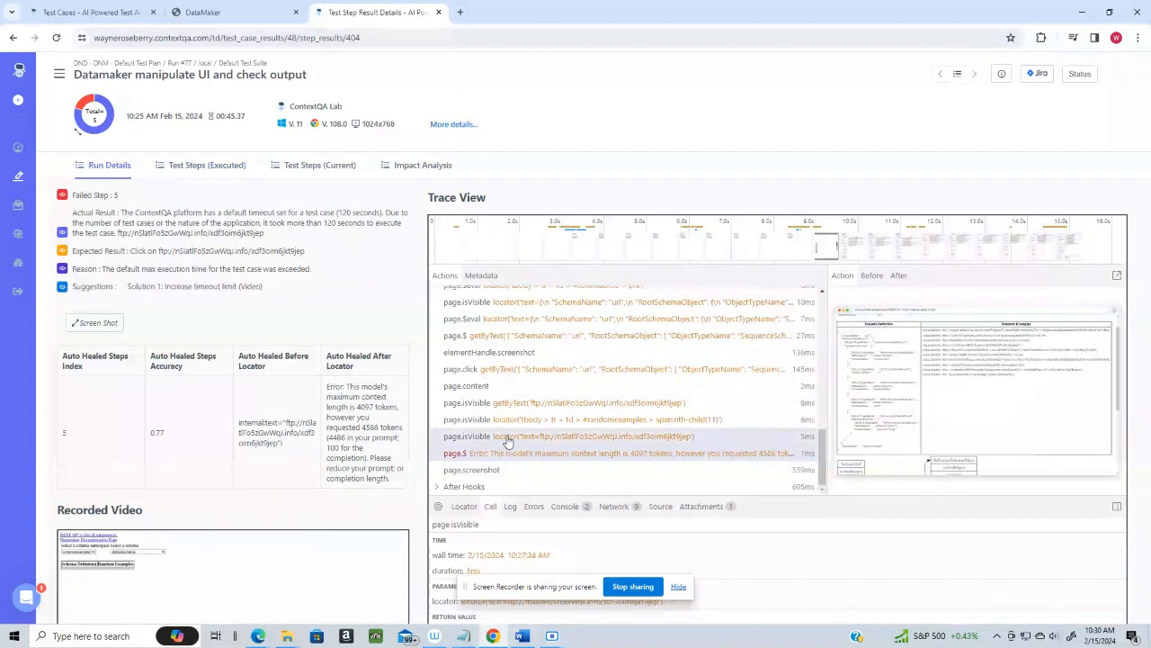
click(510, 390)
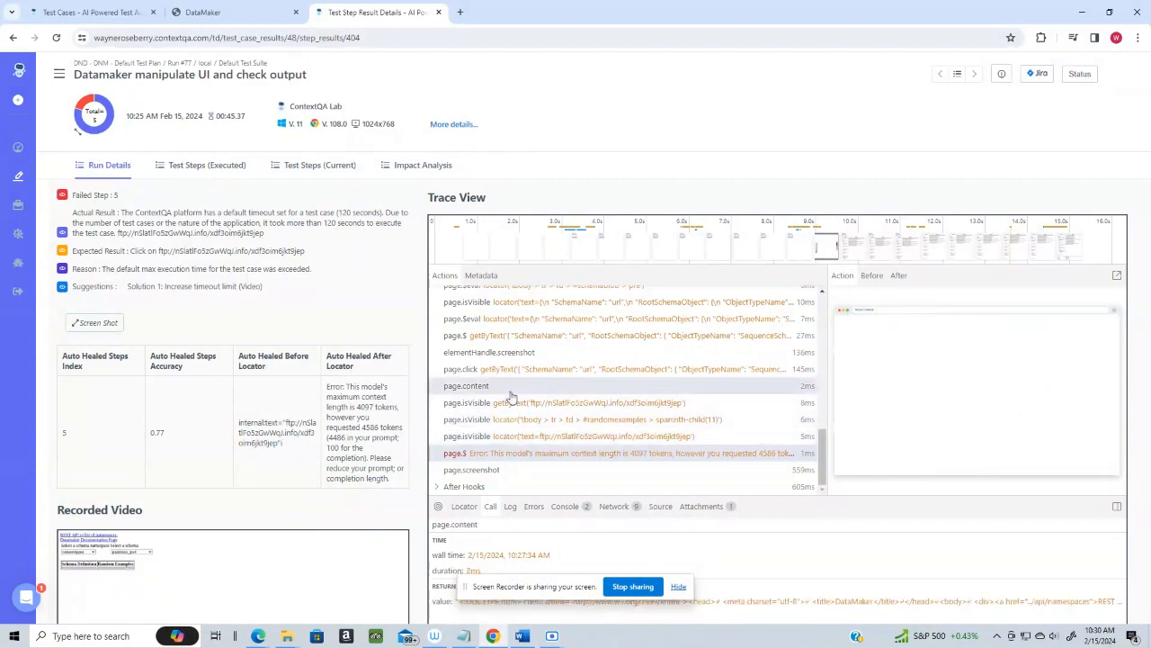
click(565, 441)
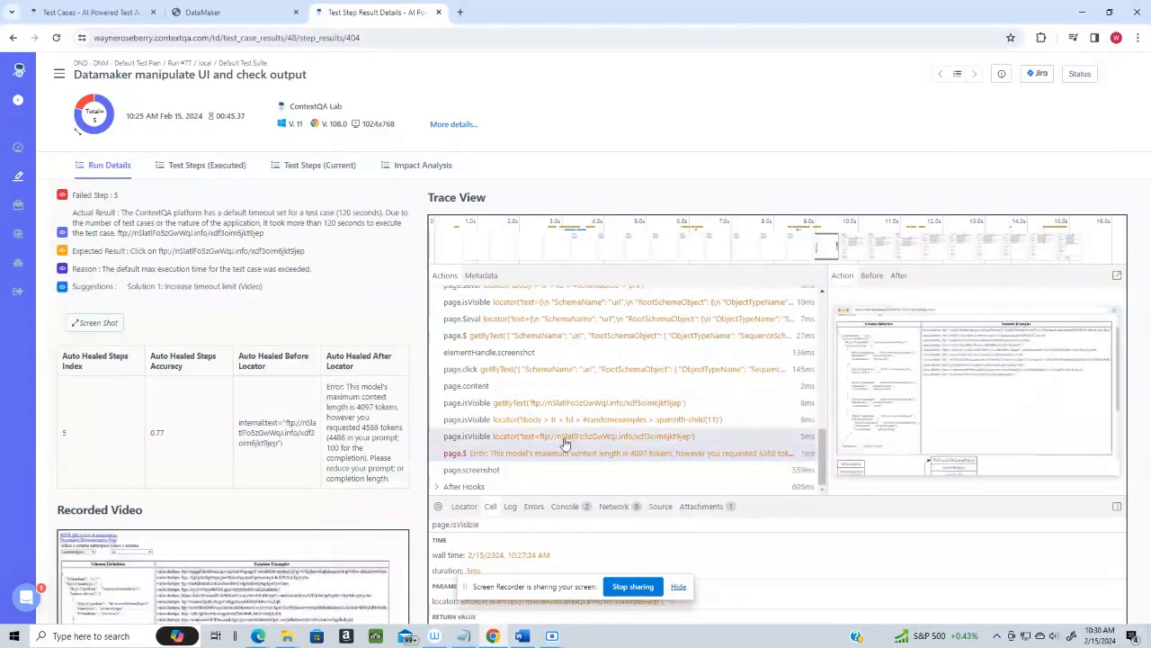
click(534, 443)
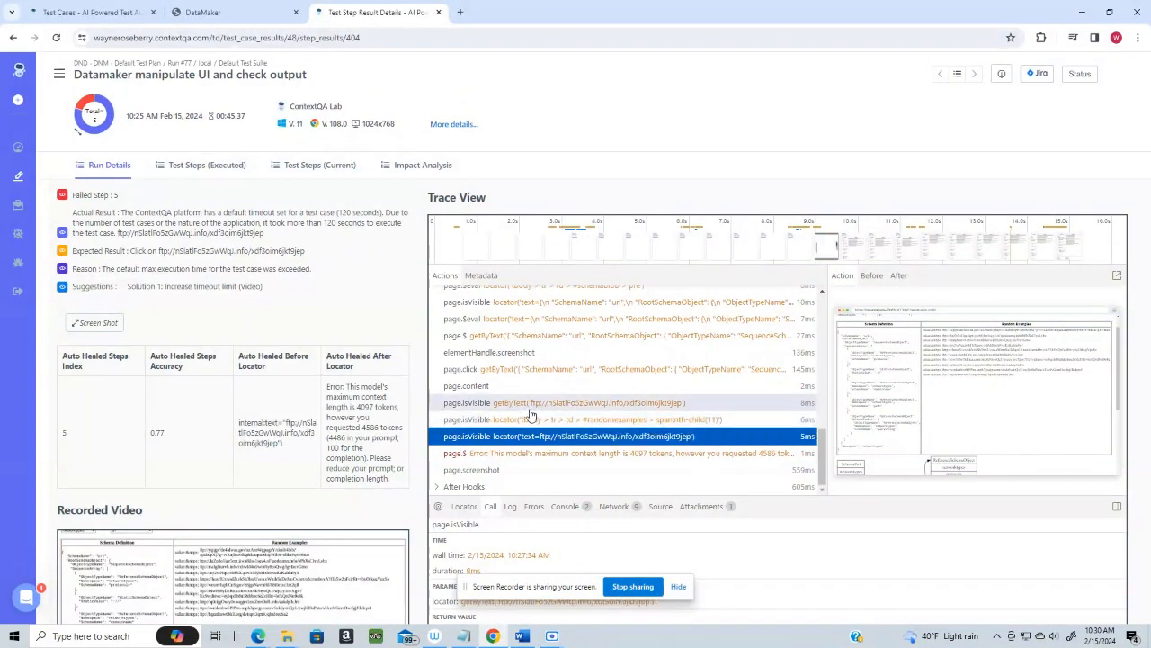
click(531, 409)
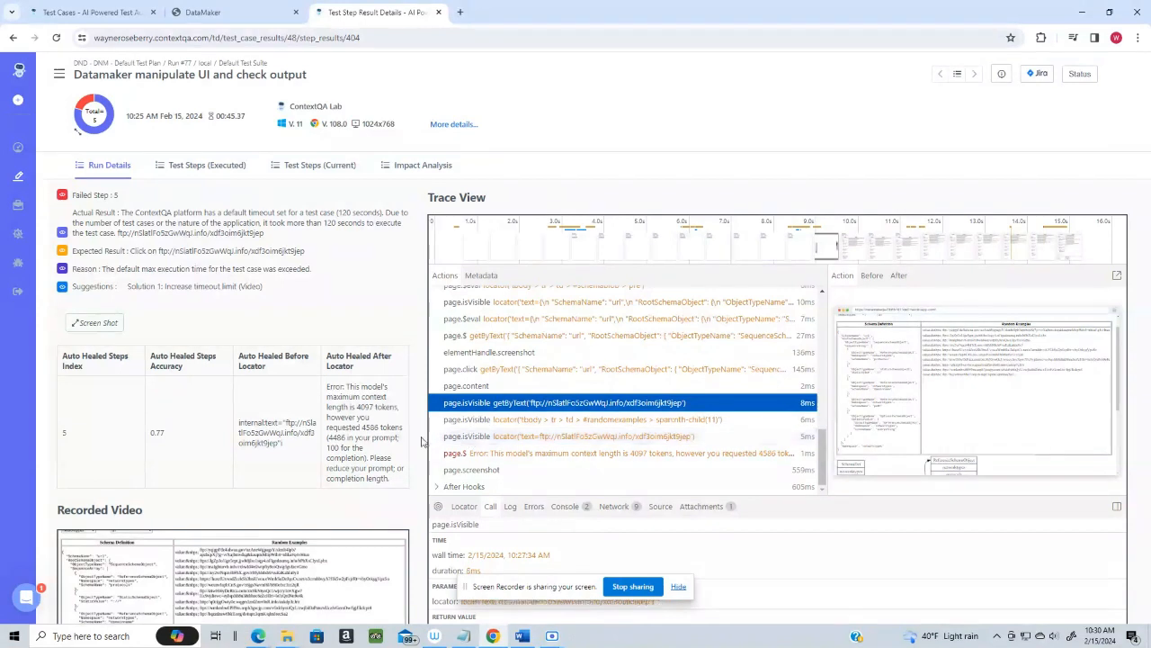
click(525, 462)
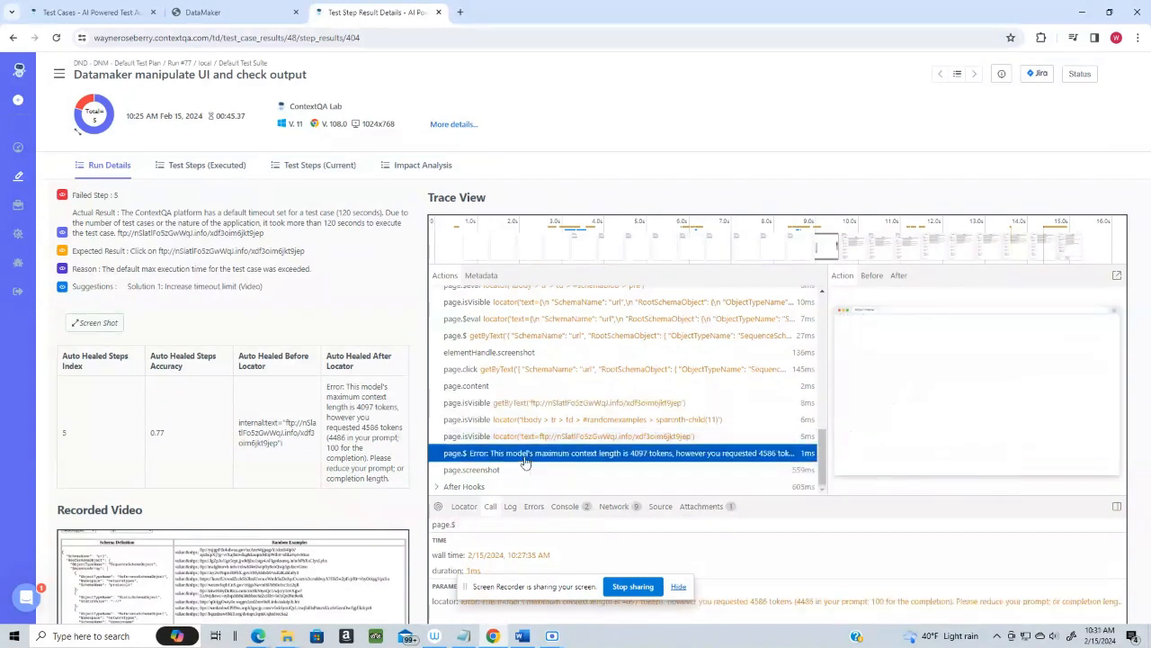
click(535, 437)
click(542, 403)
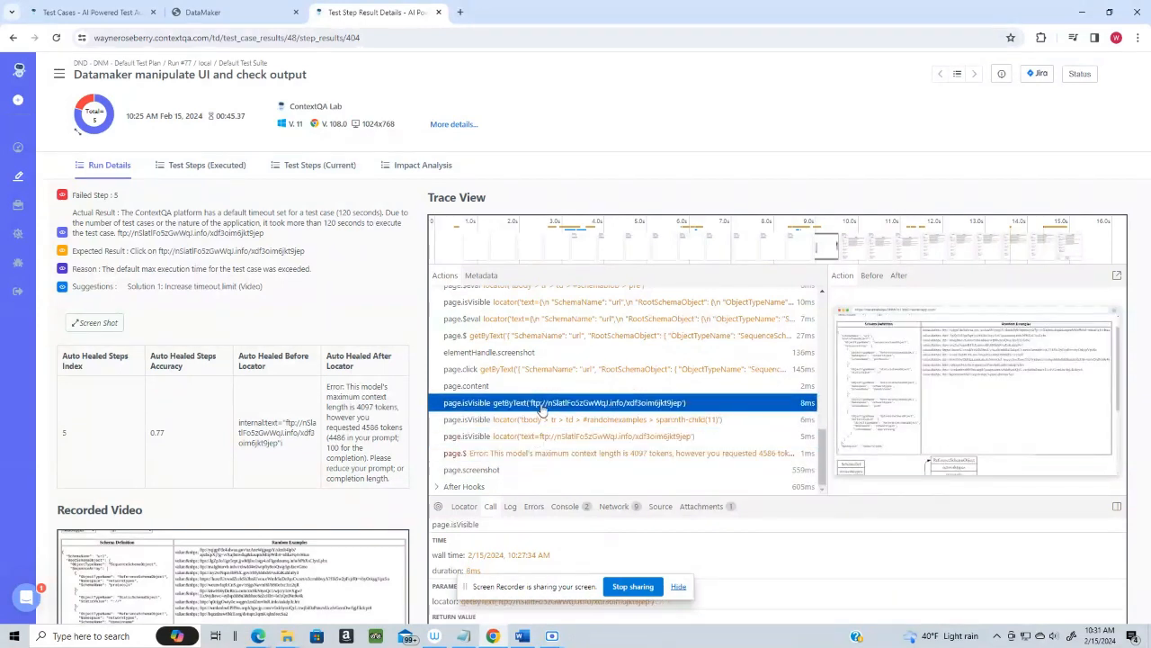
click(537, 436)
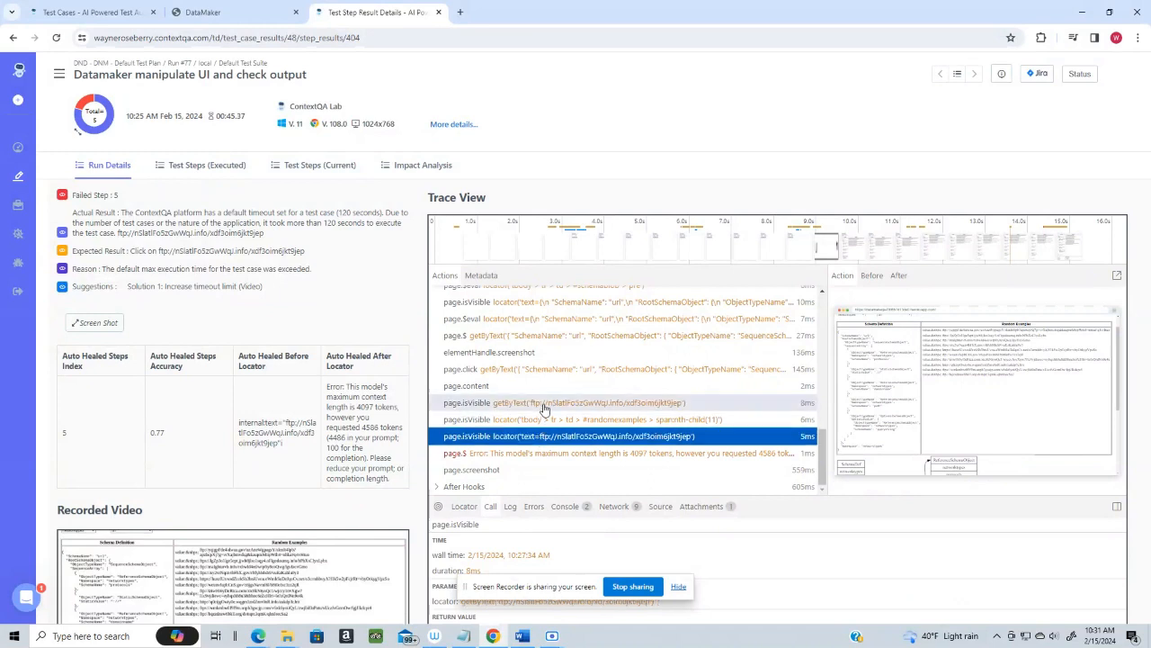
click(543, 404)
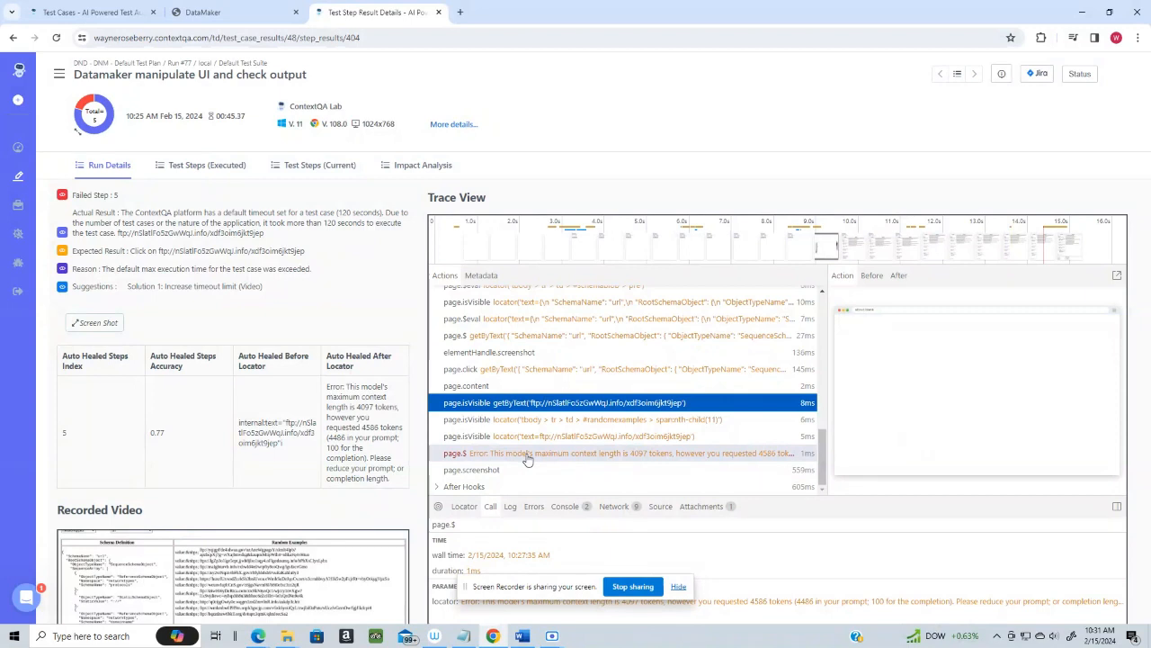
Open the failed page.$ trace action and copy the error text from its locator parameter
click(529, 455)
right_click(576, 454)
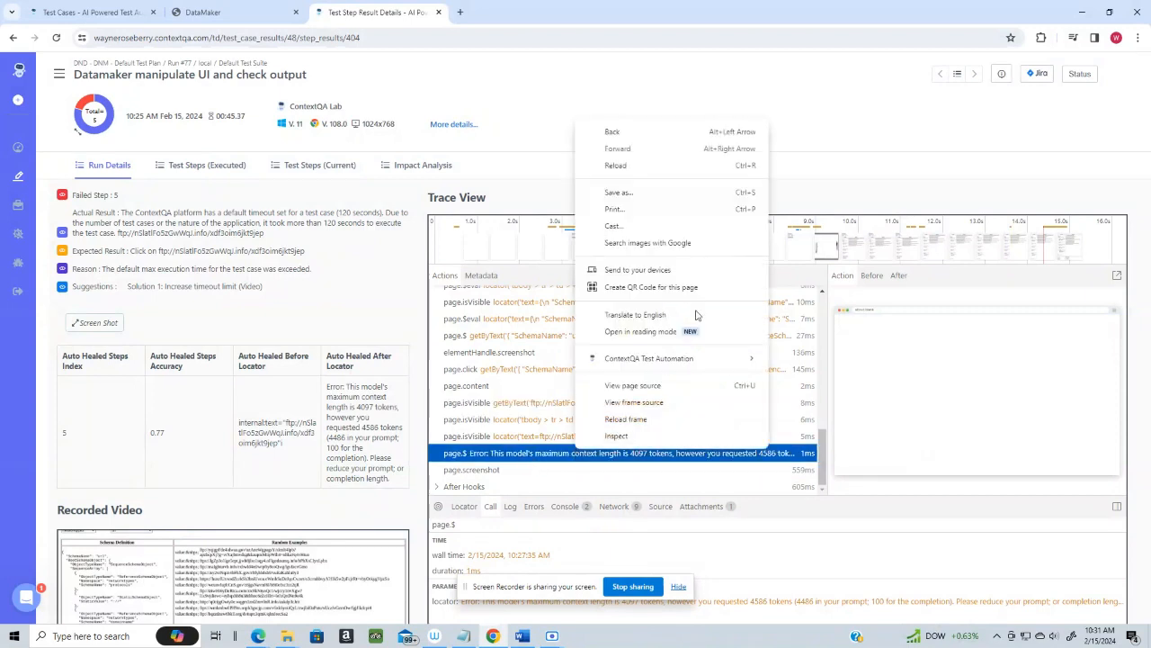
click(497, 460)
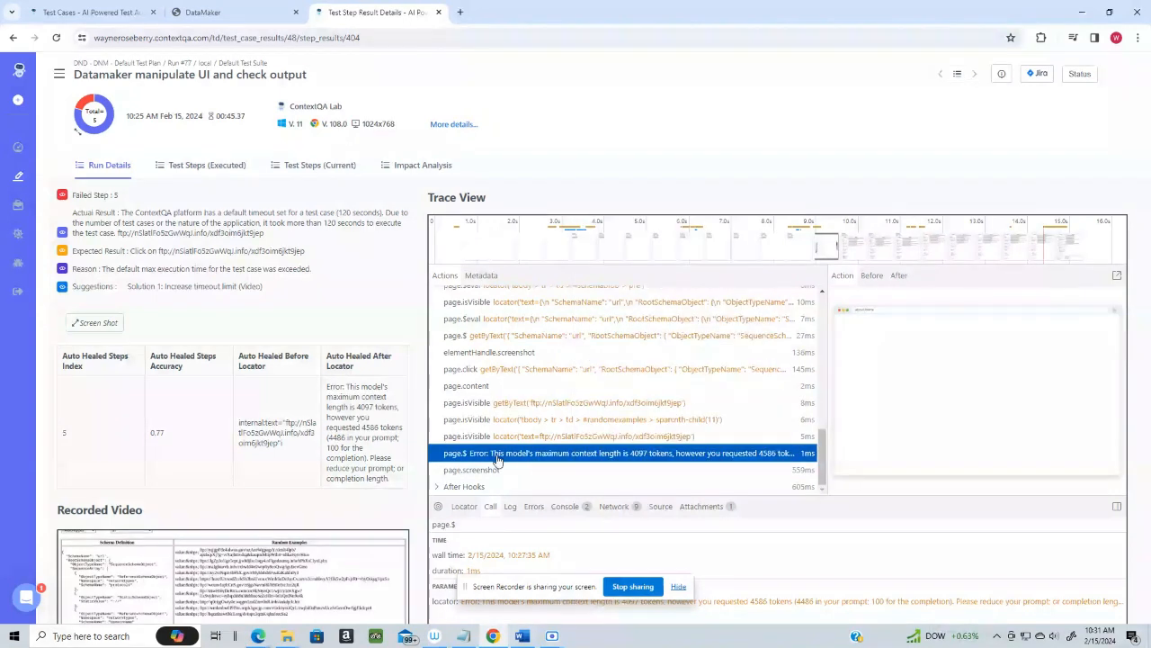
right_click(496, 459)
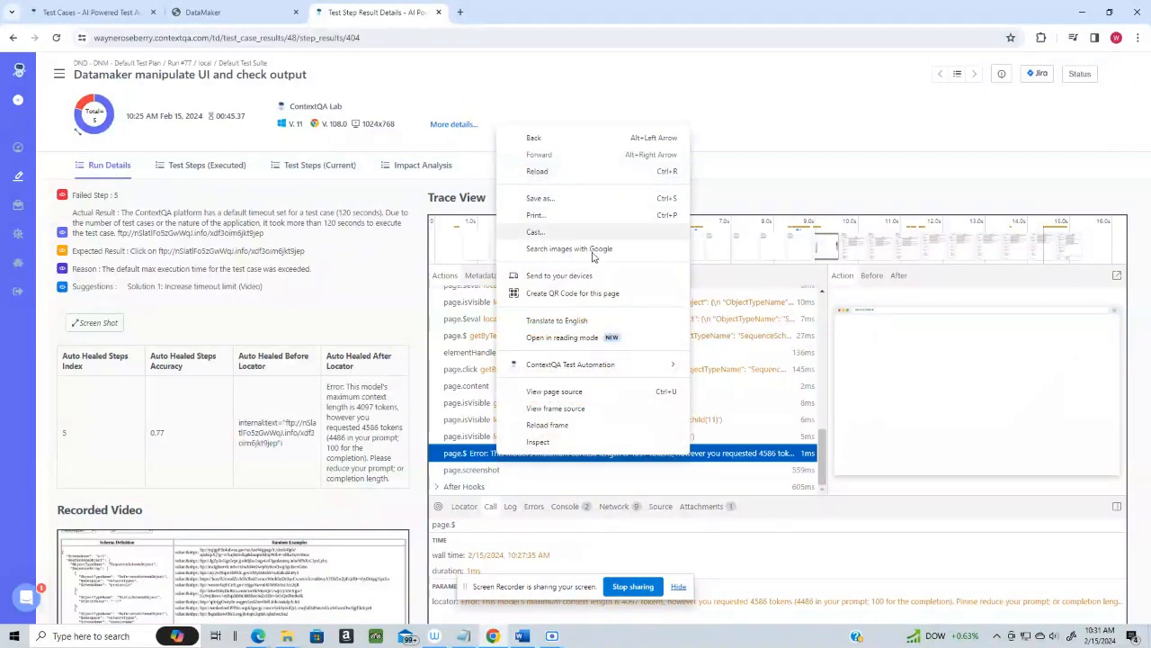
click(500, 454)
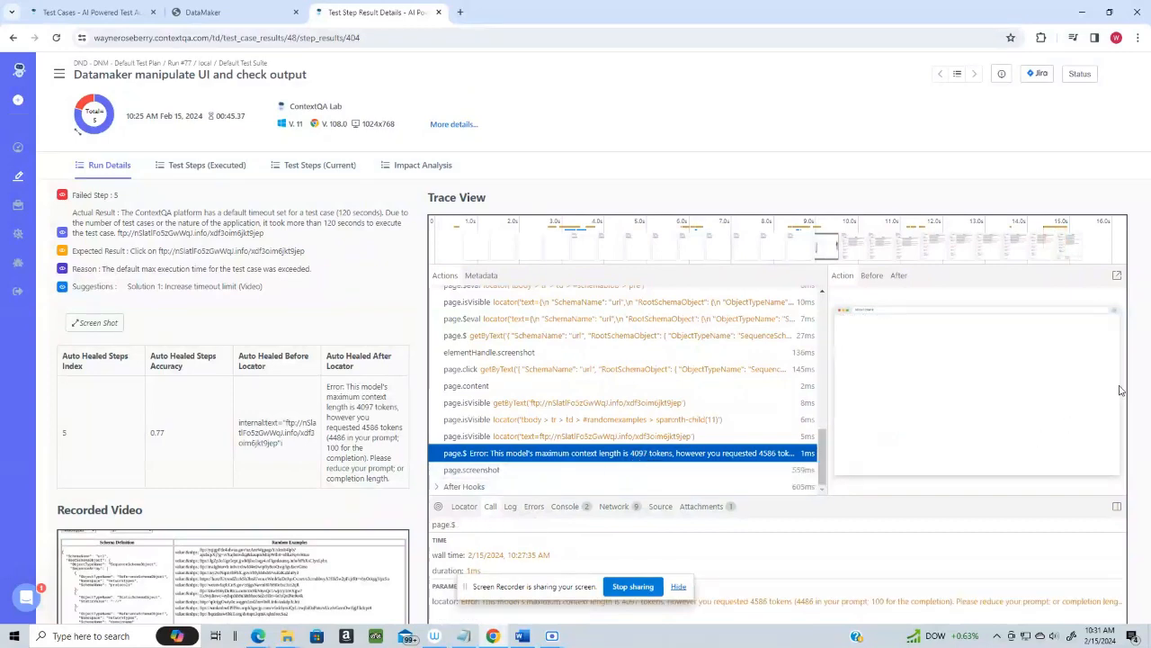
scroll(804, 470, down, 1)
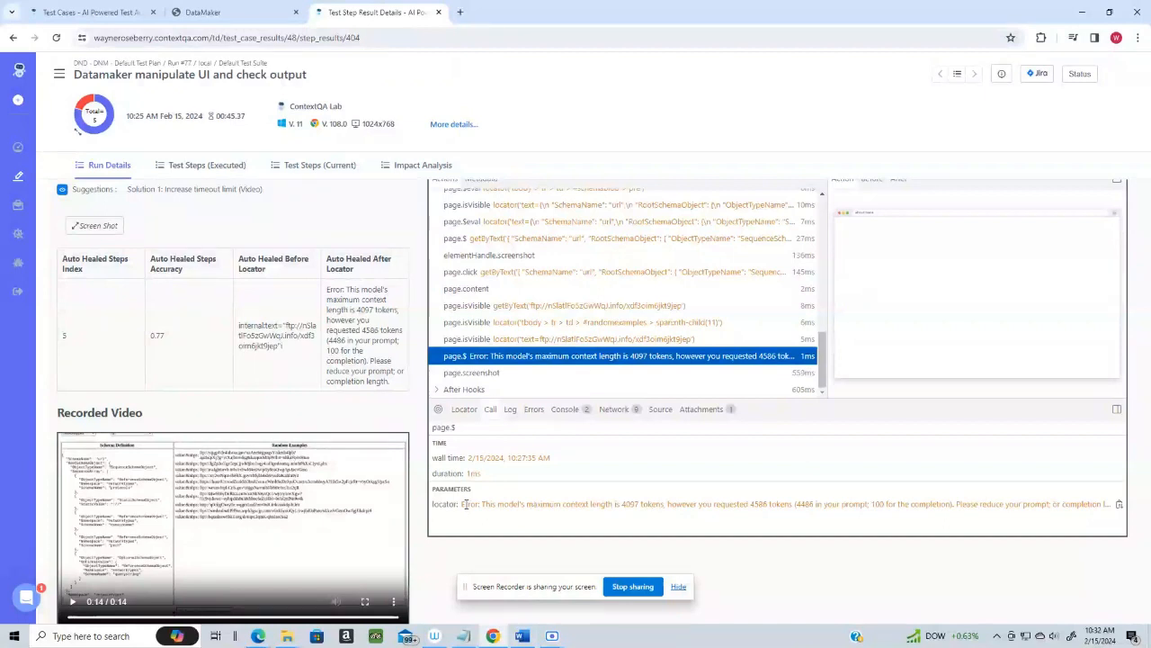
drag(460, 504, 1149, 509)
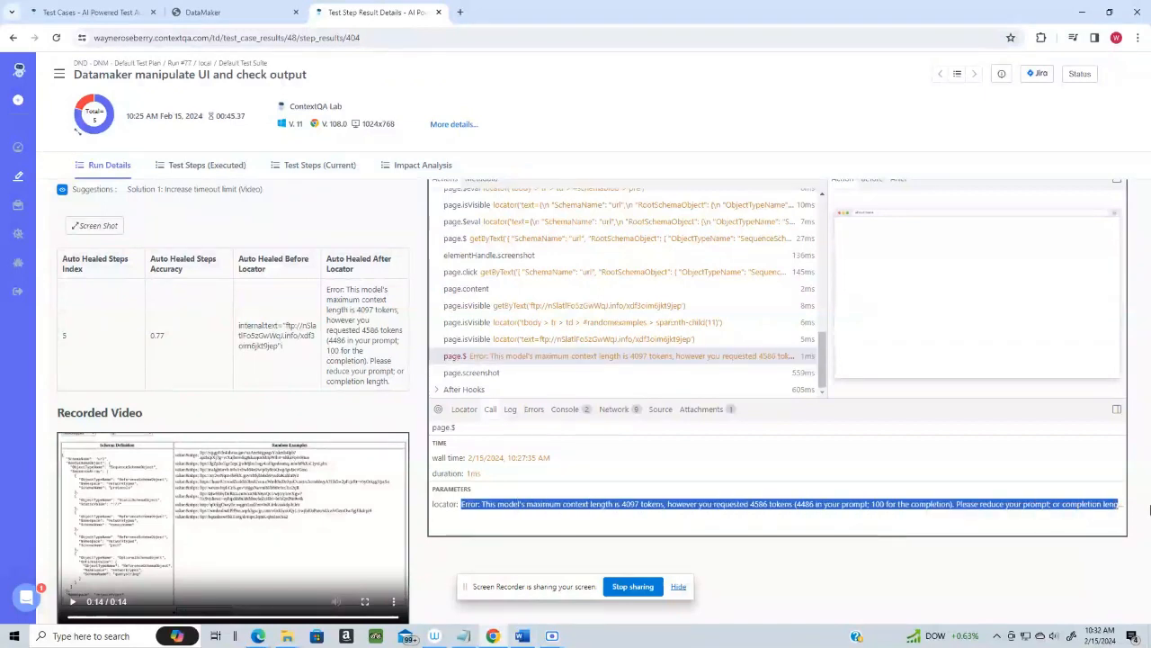
right_click(837, 509)
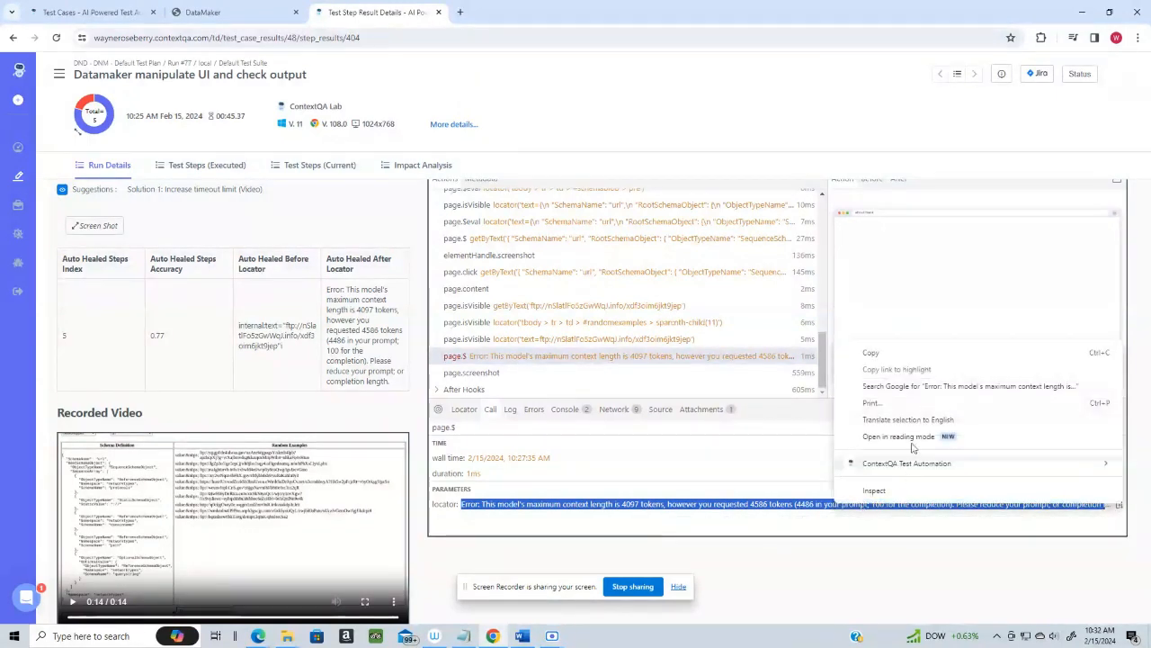
click(872, 355)
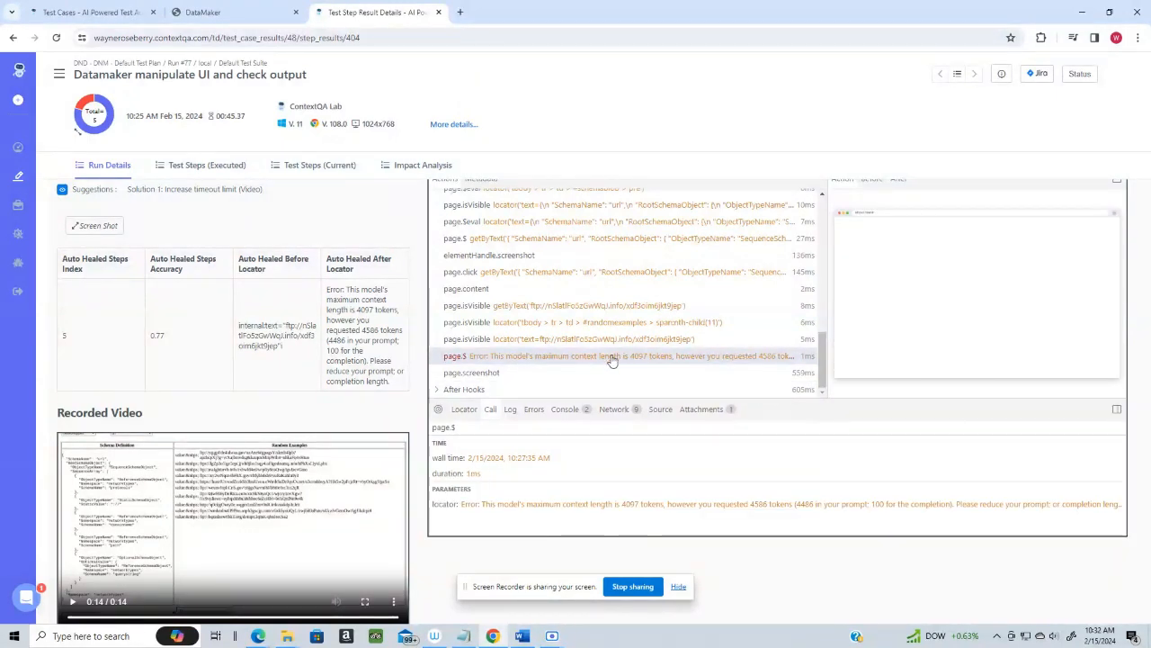
Check the log and call details of the failed page.$ action, and open the console output
click(510, 412)
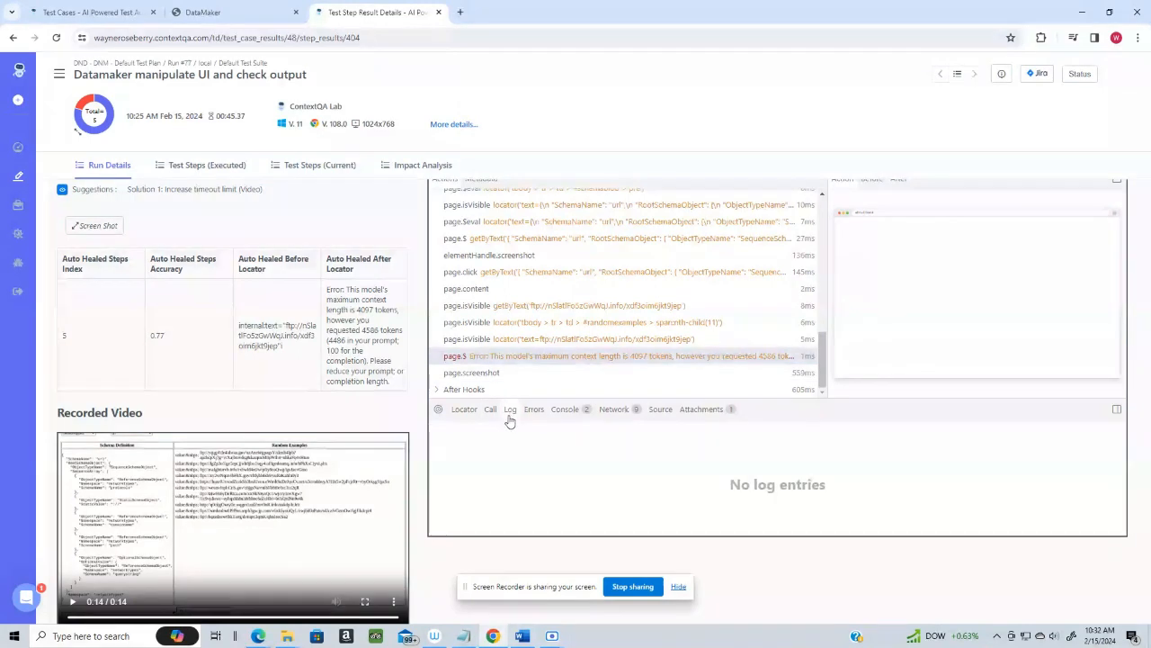
click(490, 412)
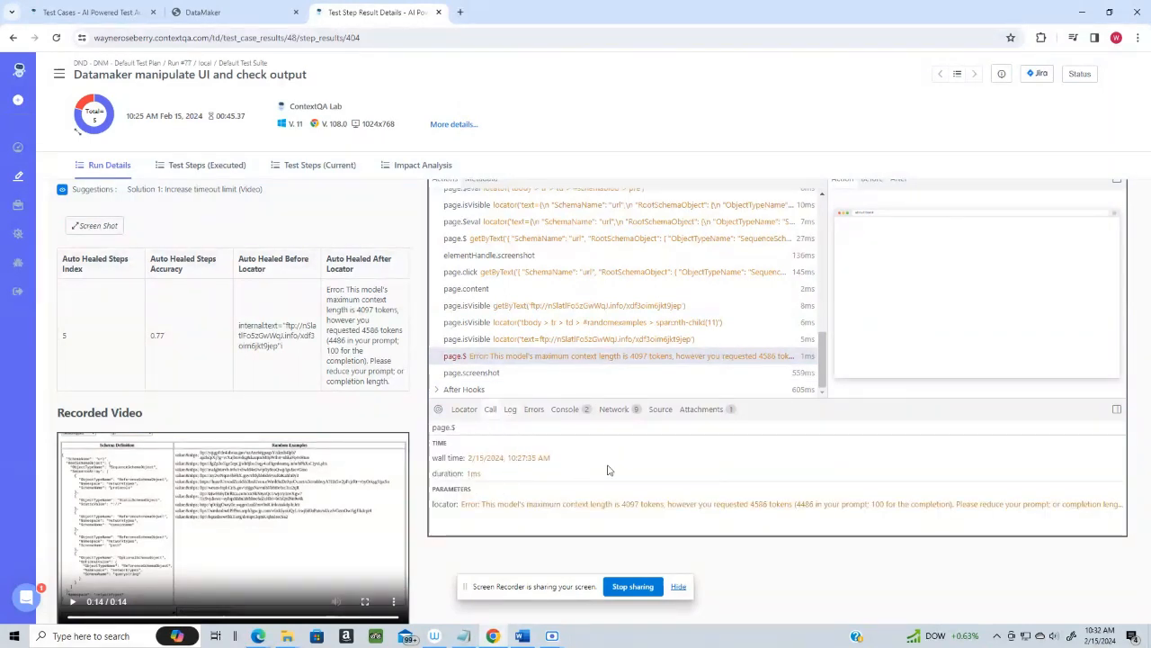
click(567, 411)
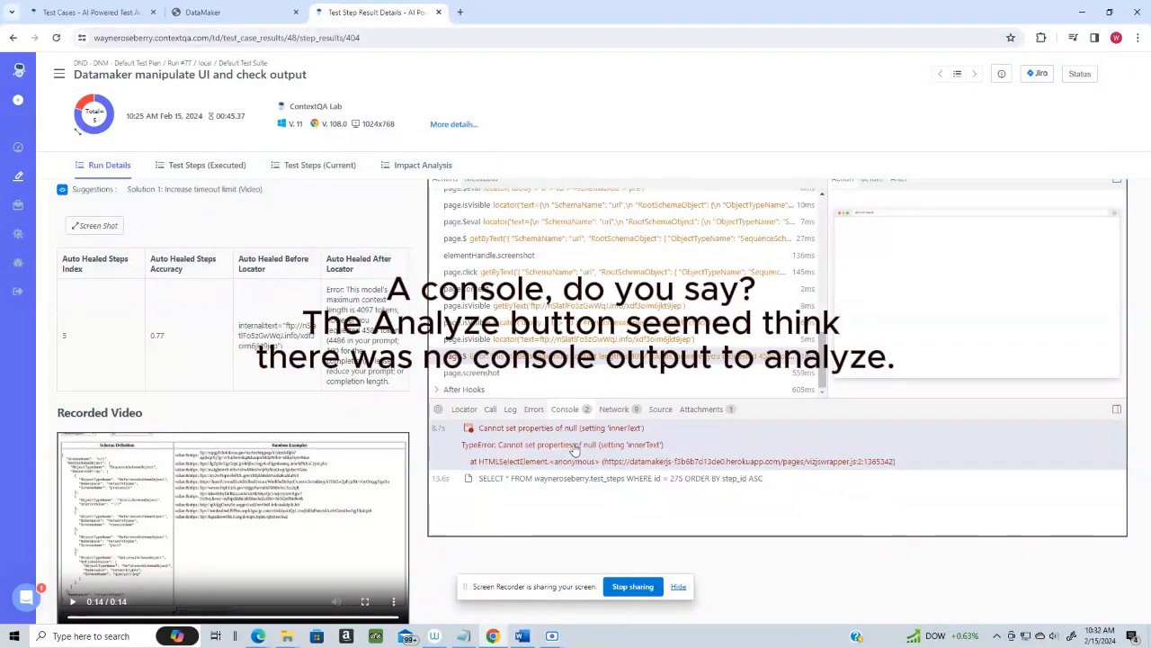
Copy the full "Cannot set properties of null (setting 'innerText')" error with its TypeError trace from the console output
right_click(543, 447)
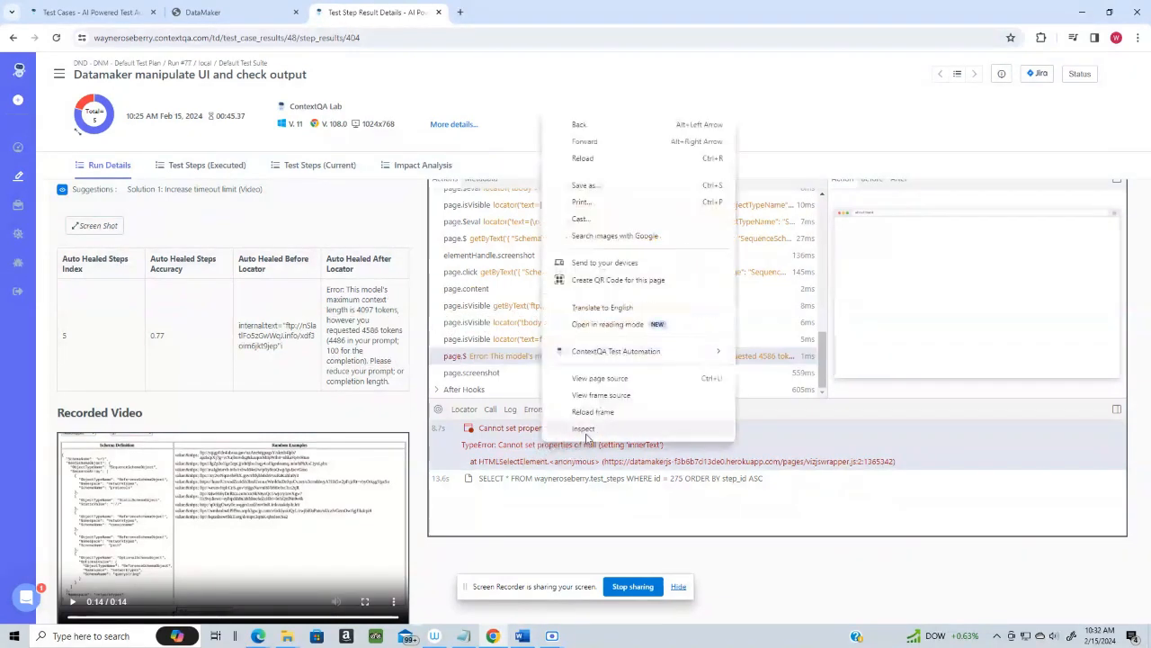
click(541, 470)
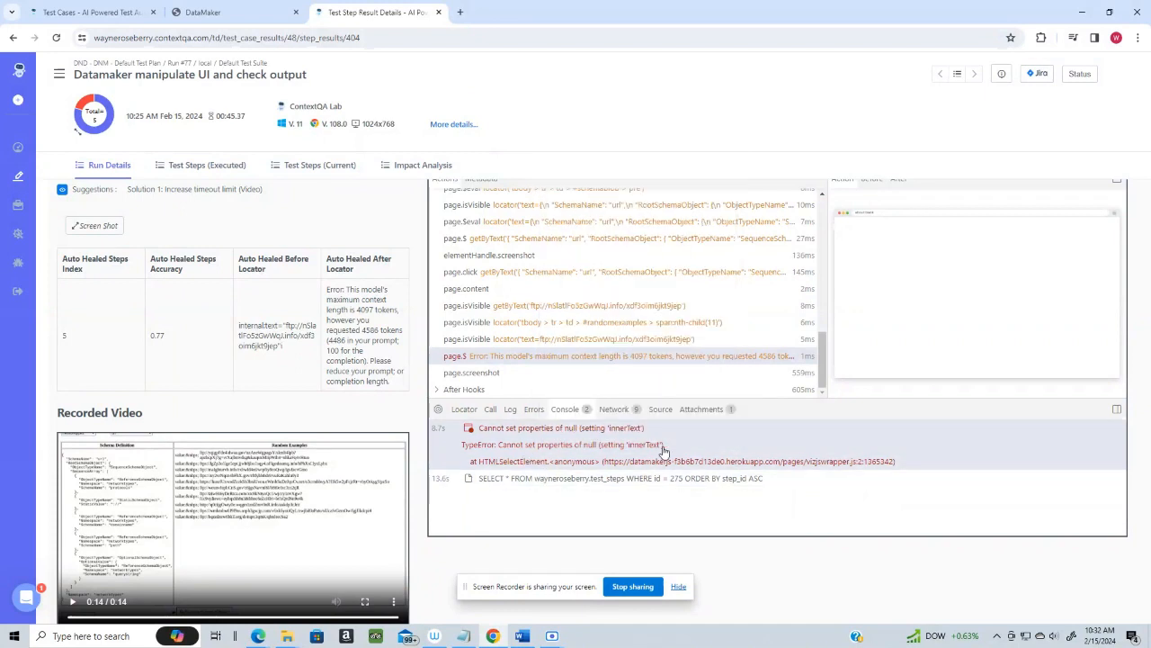
drag(910, 463, 467, 430)
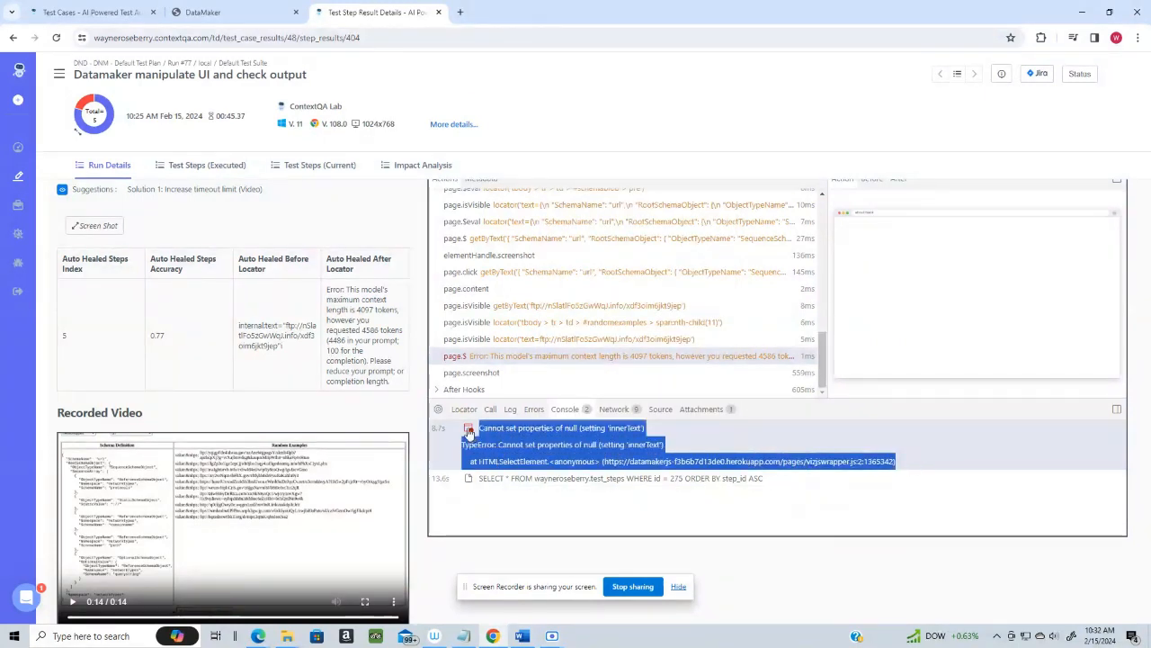
right_click(591, 440)
click(610, 449)
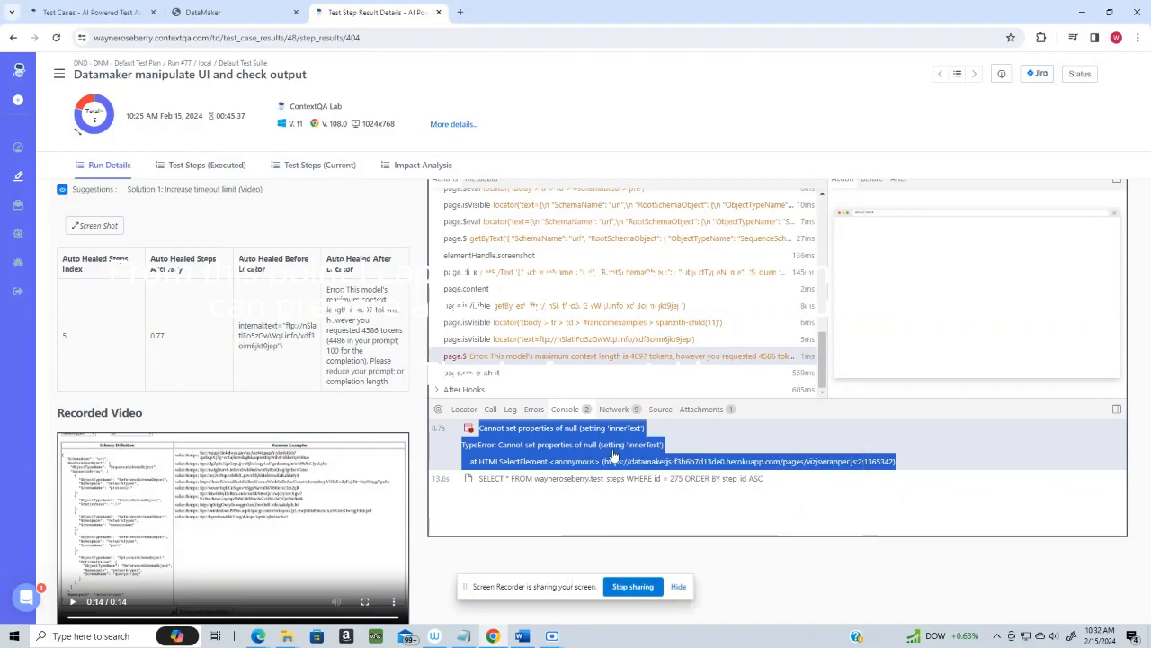